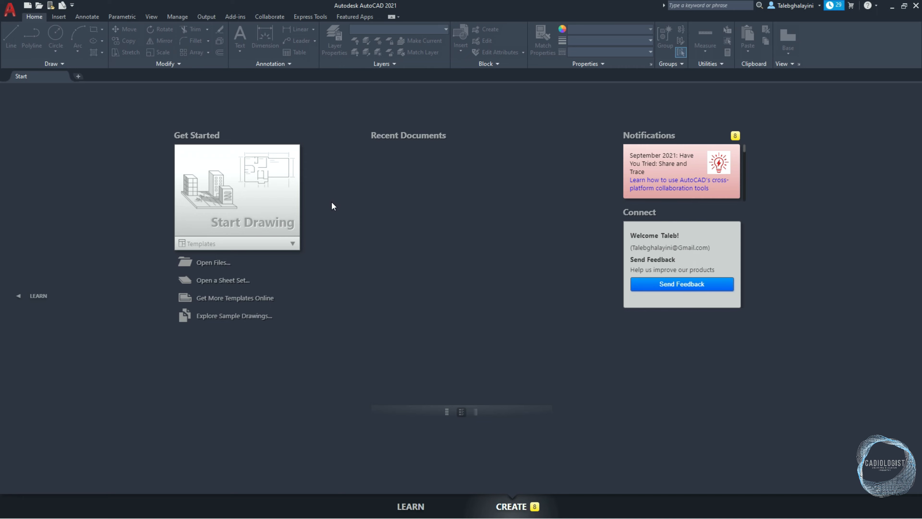
Step: Start a new drawing and turn off the grid display
click(280, 197)
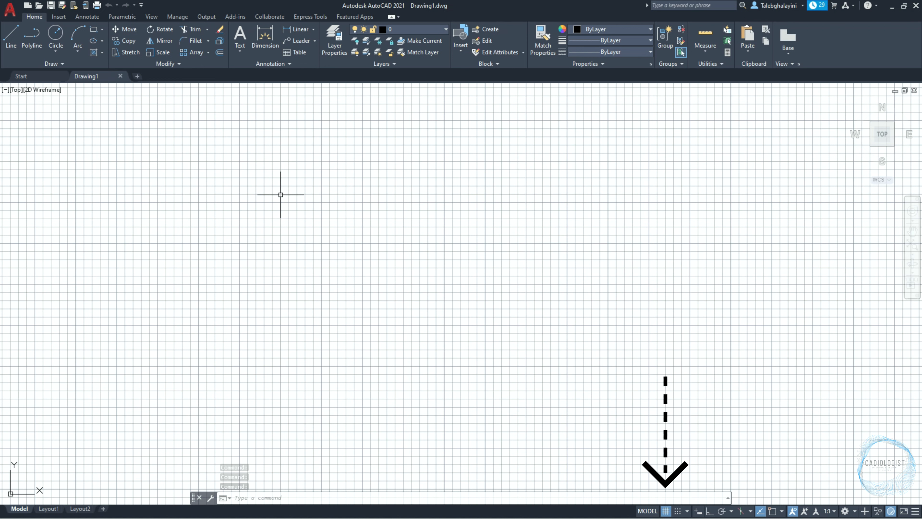
key(F7)
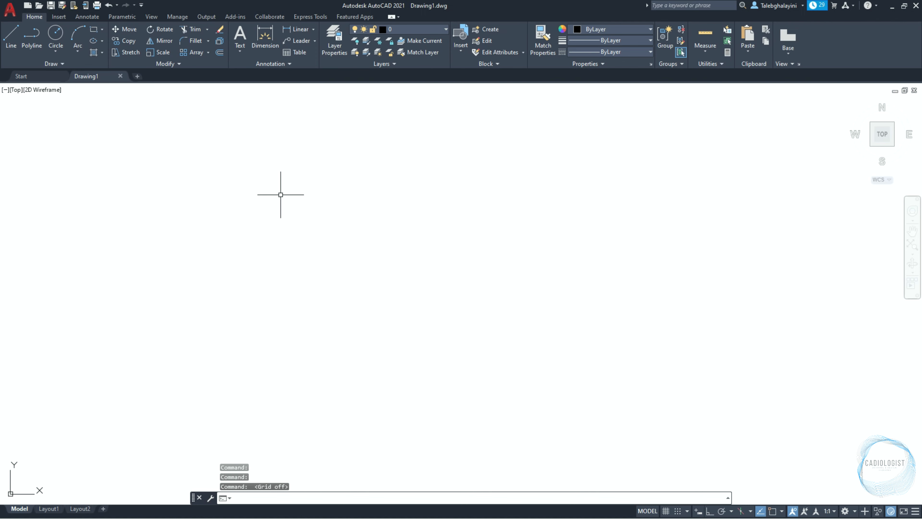
Step: Configure the drawing units to decimal lengths with 0.00 precision and millimeters as the insertion scale
text(units)
key(Return)
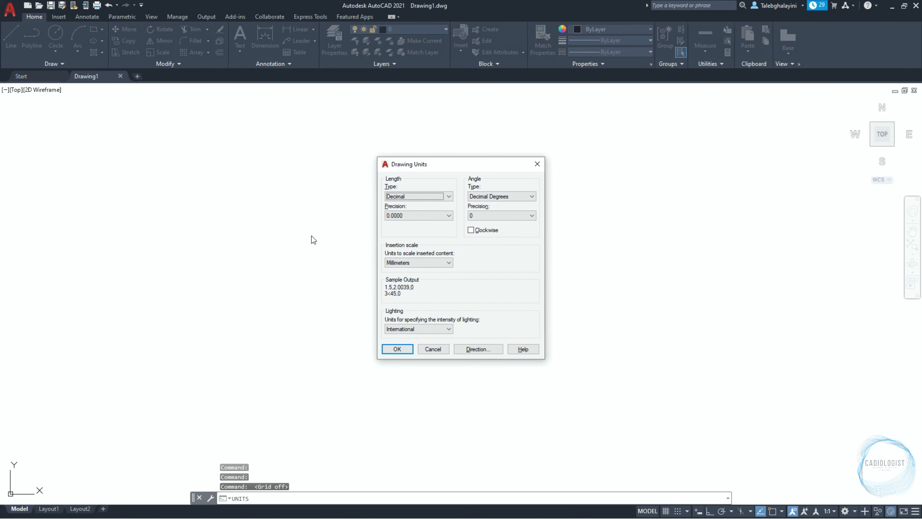
click(434, 200)
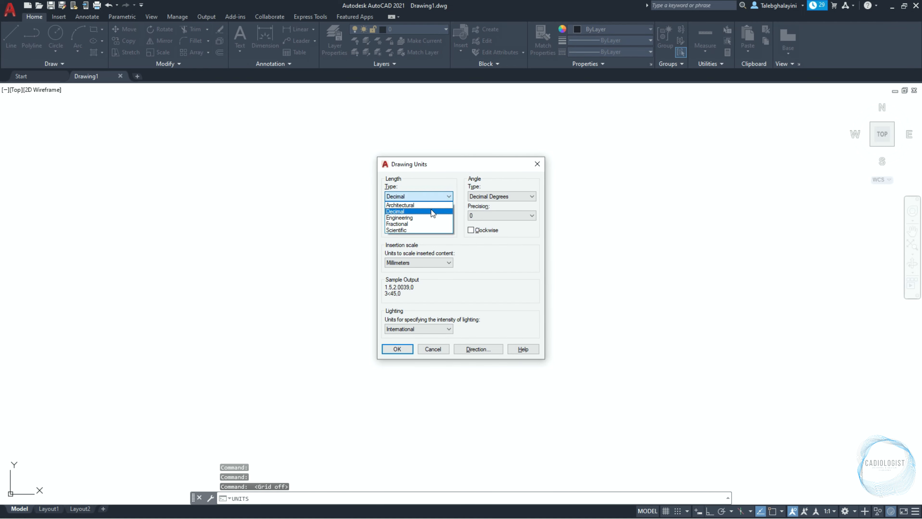
click(431, 209)
click(432, 215)
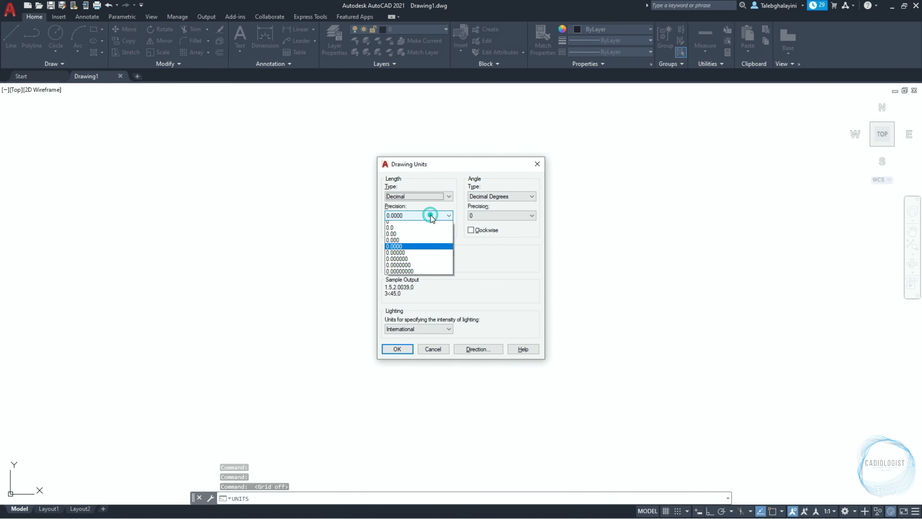
click(424, 236)
click(419, 264)
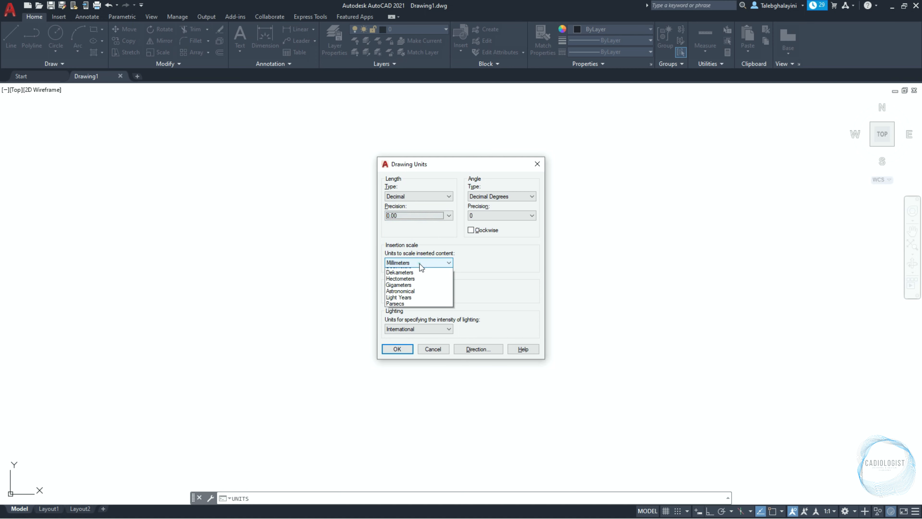
click(422, 302)
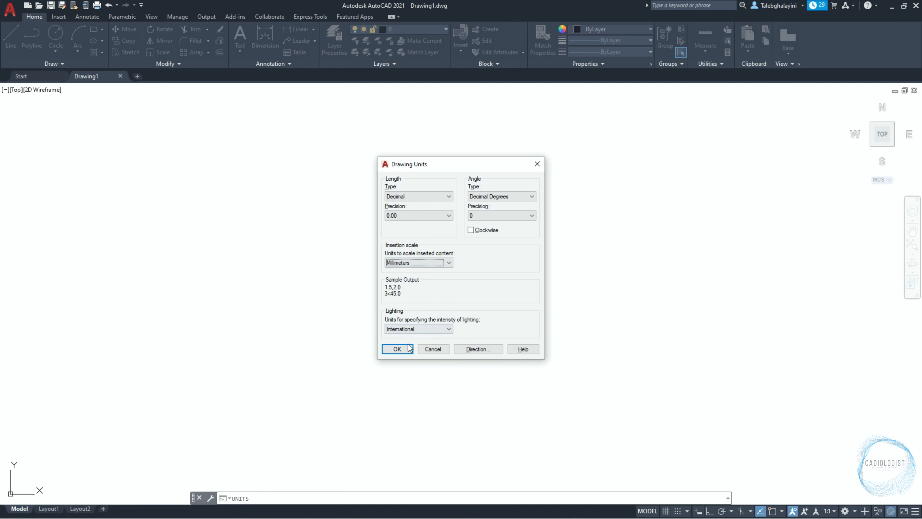
click(405, 353)
Step: Create a new layer named Alu.Profile in the Layer Properties Manager
text(LA)
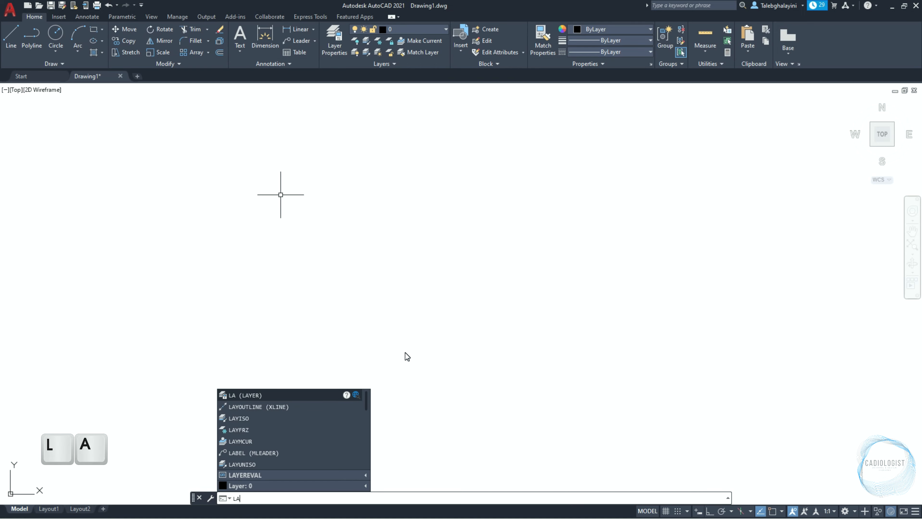
key(Return)
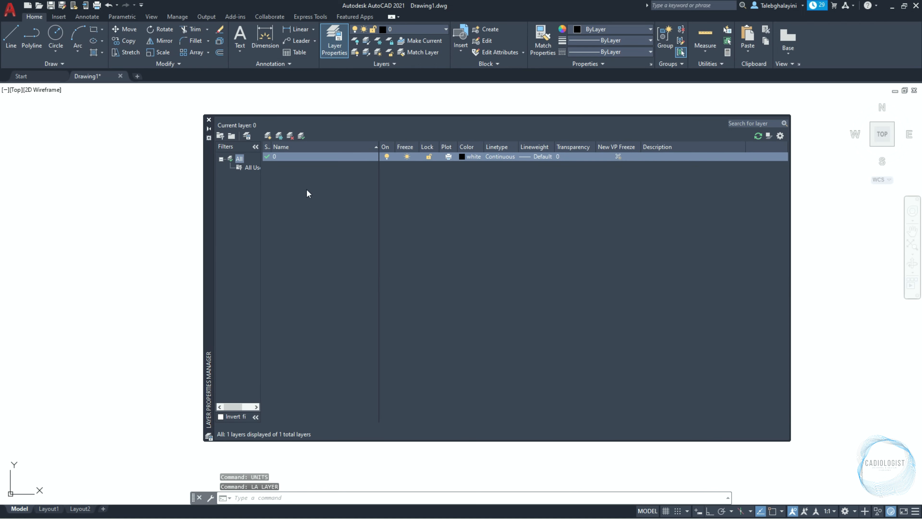
click(269, 136)
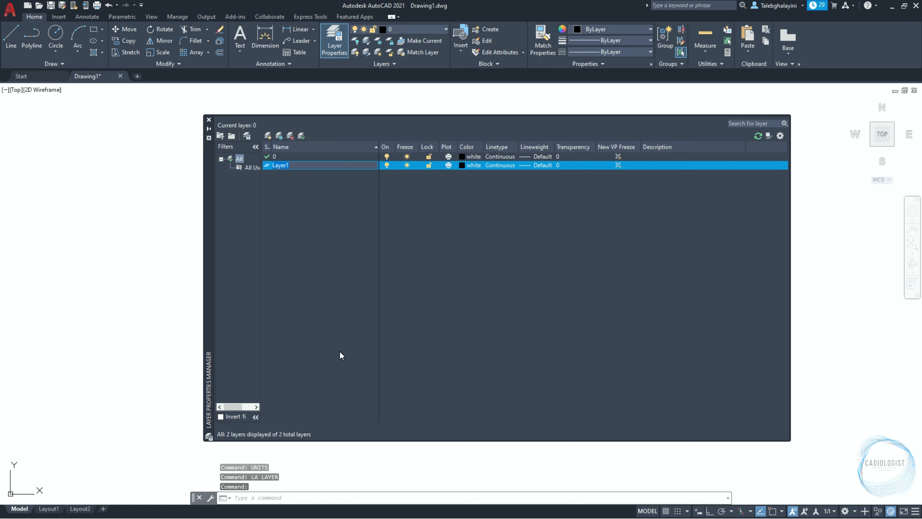
text(Alu.)
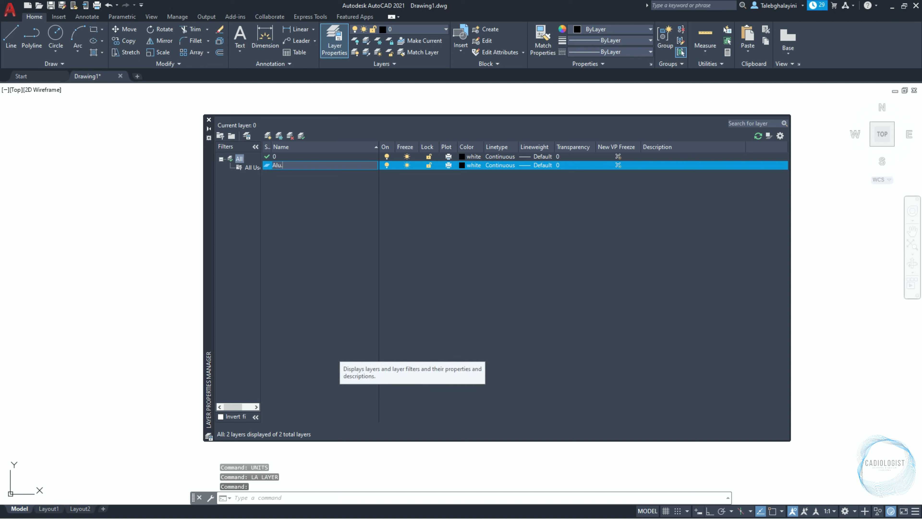
text(Profi)
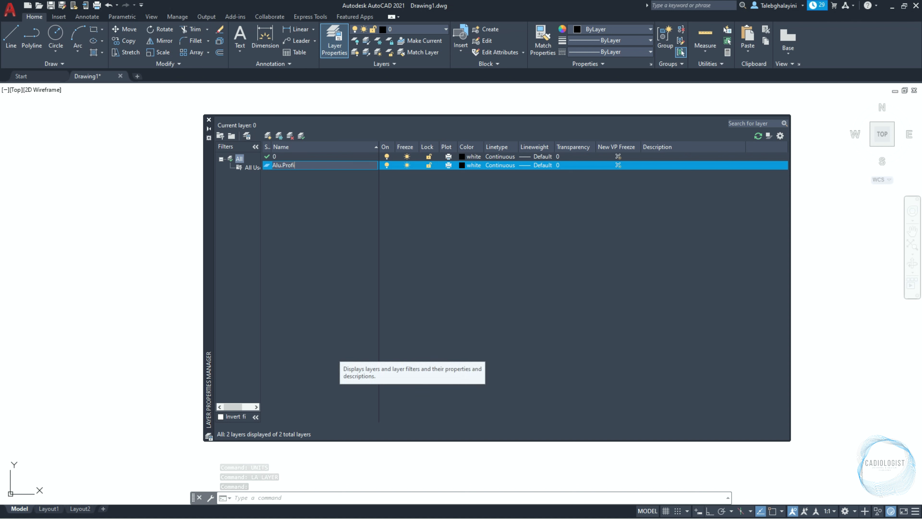
text(le)
key(Return)
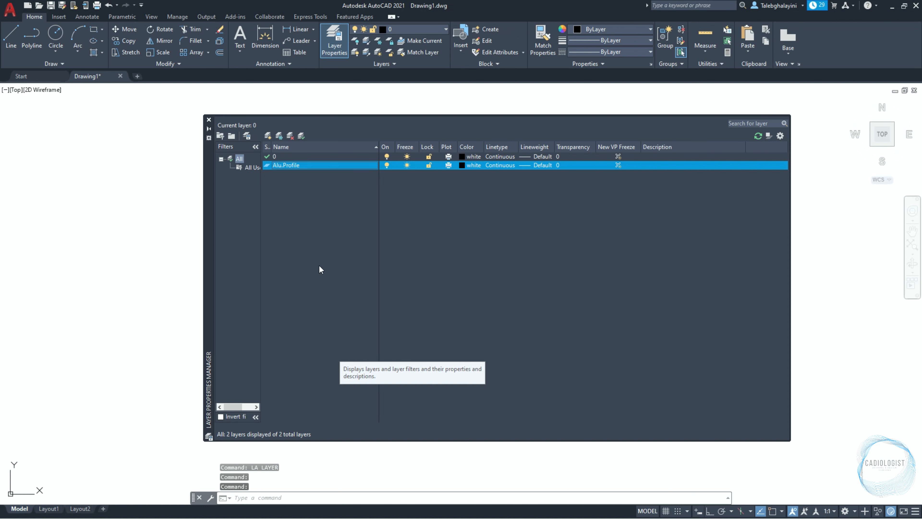
Step: Add two more layers named DIM and Text
click(267, 135)
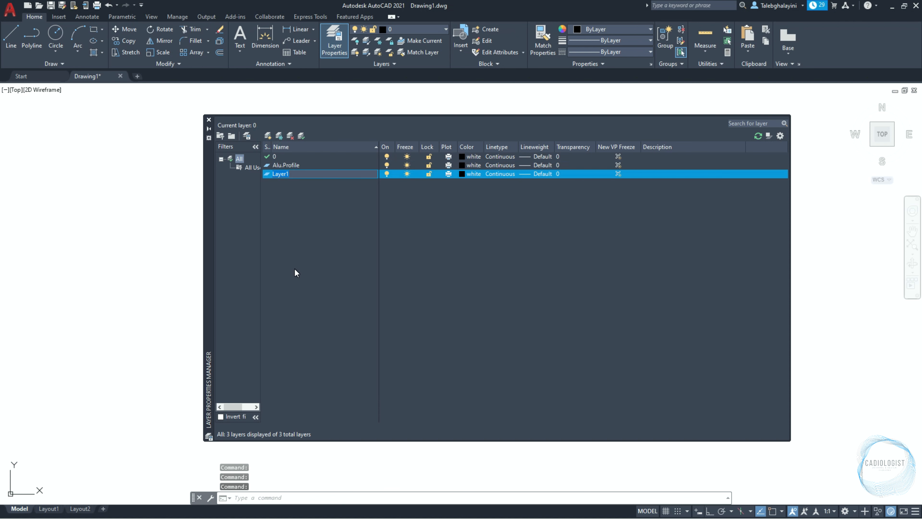
text(DIM)
key(Return)
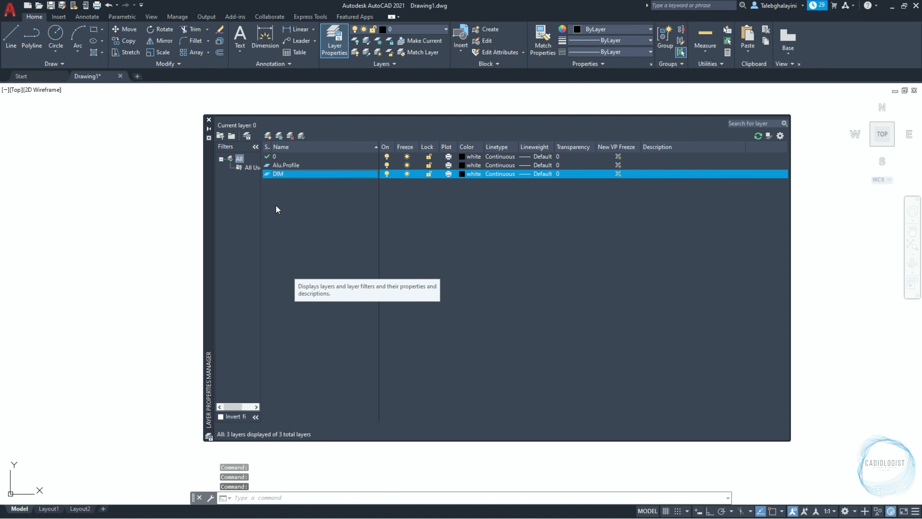
click(268, 135)
text(Text)
key(Return)
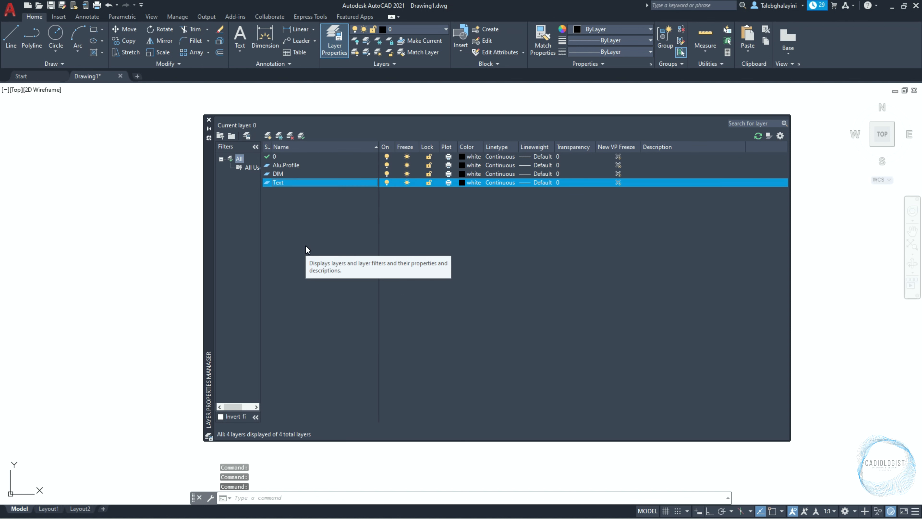
Step: Set the color of the DIM and Text layers to index color 8
ctrl+click(326, 174)
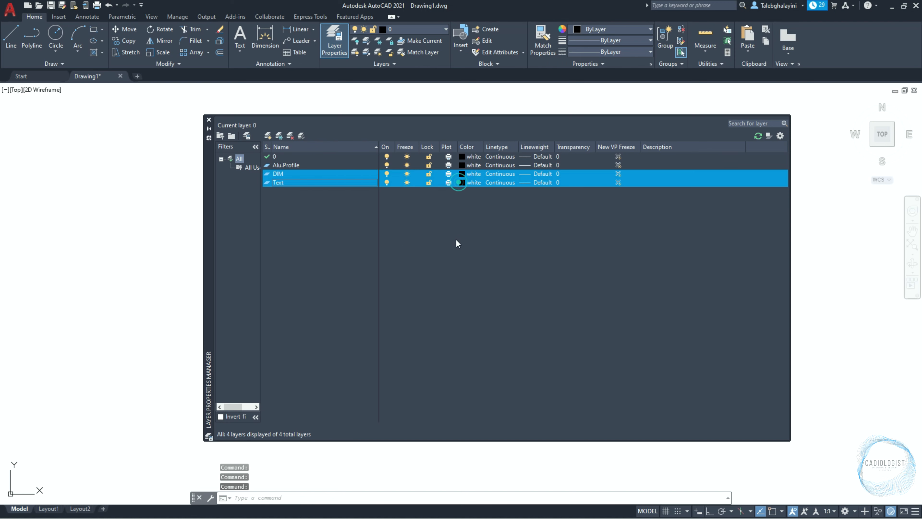
click(446, 284)
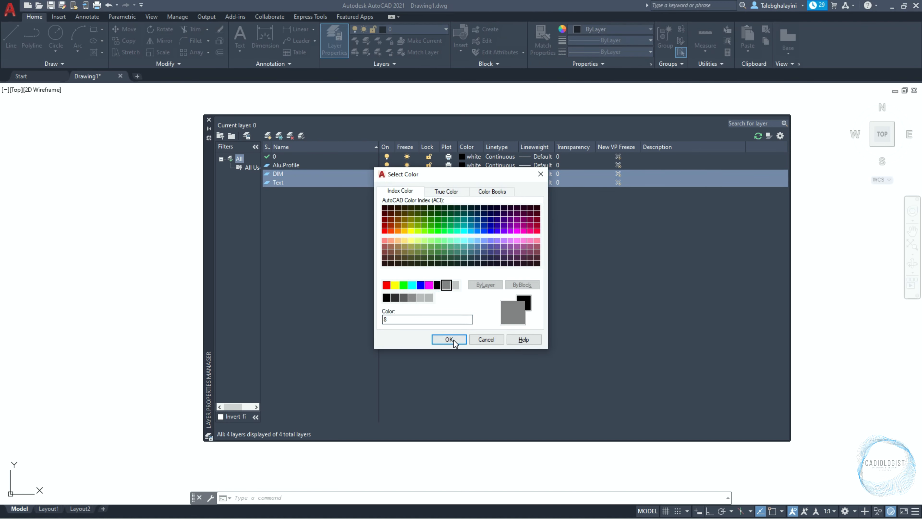
click(449, 339)
click(502, 254)
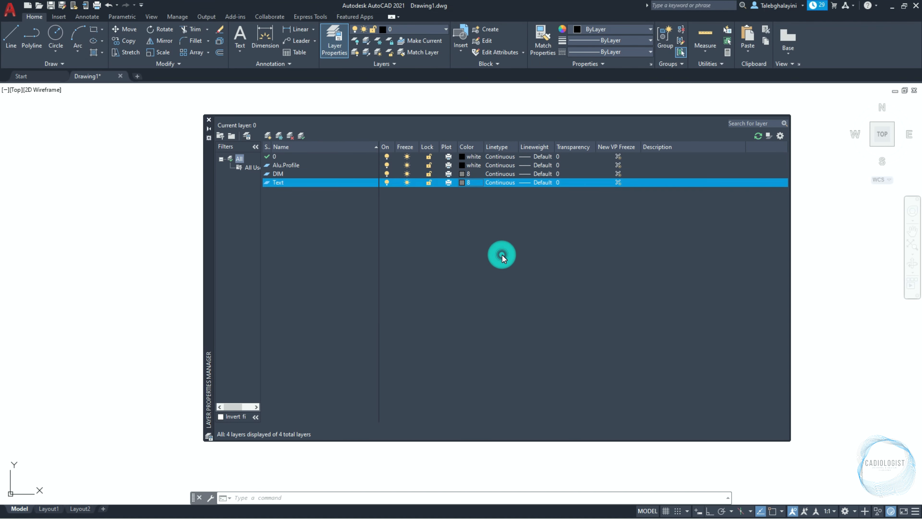
Step: Set the DIM layer's lineweight to 0.00 mm and make Alu.Profile the current layer
ctrl+click(526, 177)
click(526, 182)
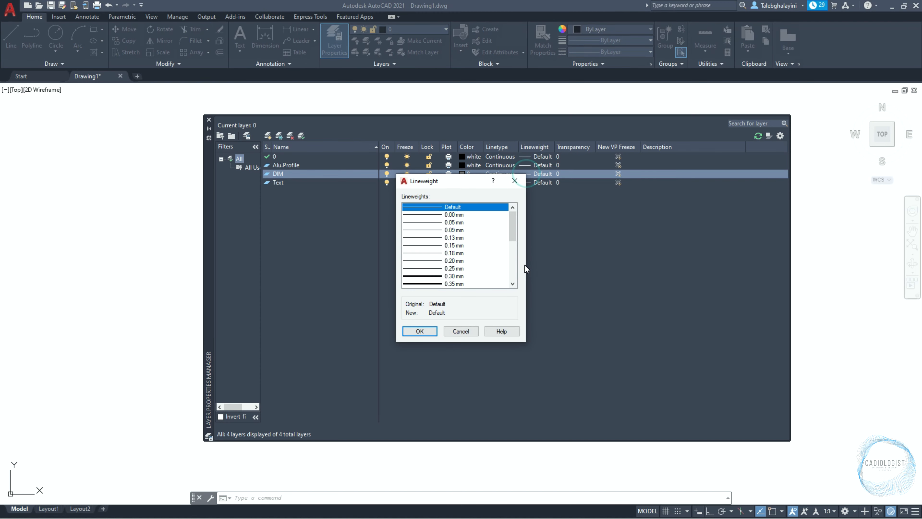
click(458, 214)
click(432, 329)
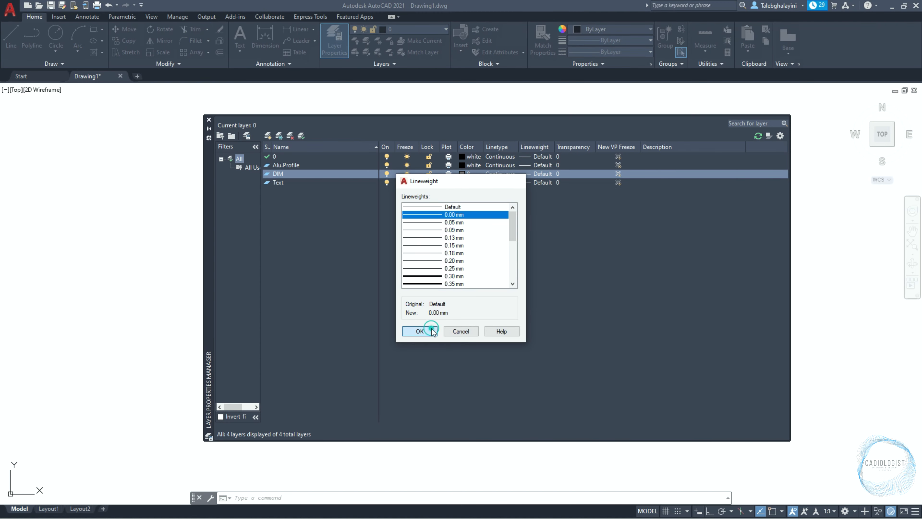
double_click(297, 165)
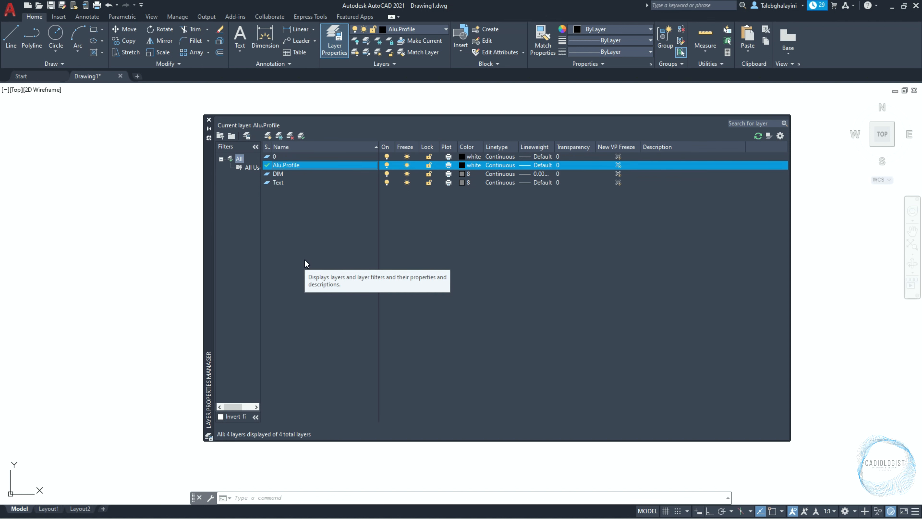
click(208, 120)
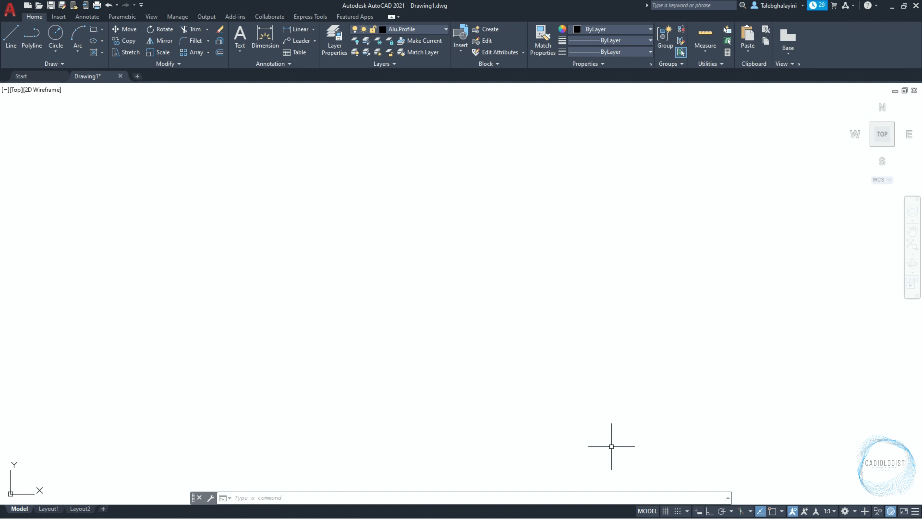
Step: Turn on Ortho mode and enable the Endpoint, Midpoint, Center and Perpendicular object snaps
click(710, 510)
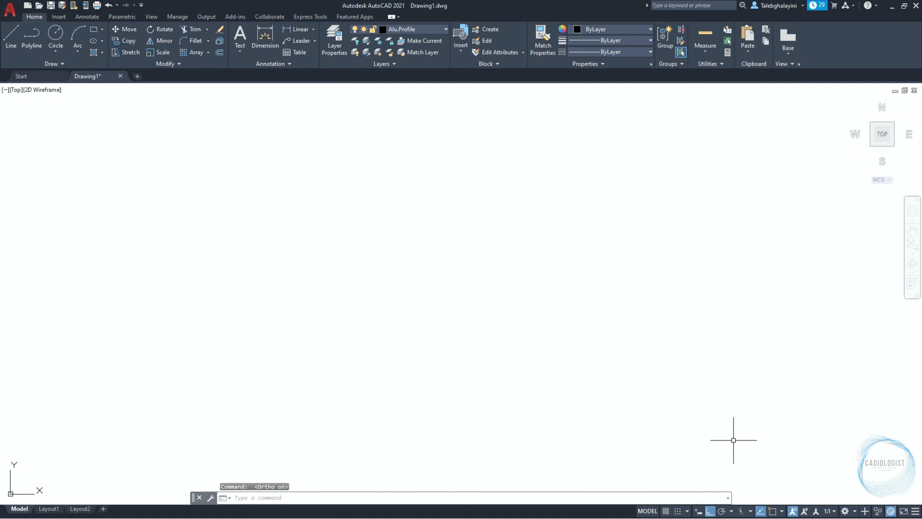
click(781, 511)
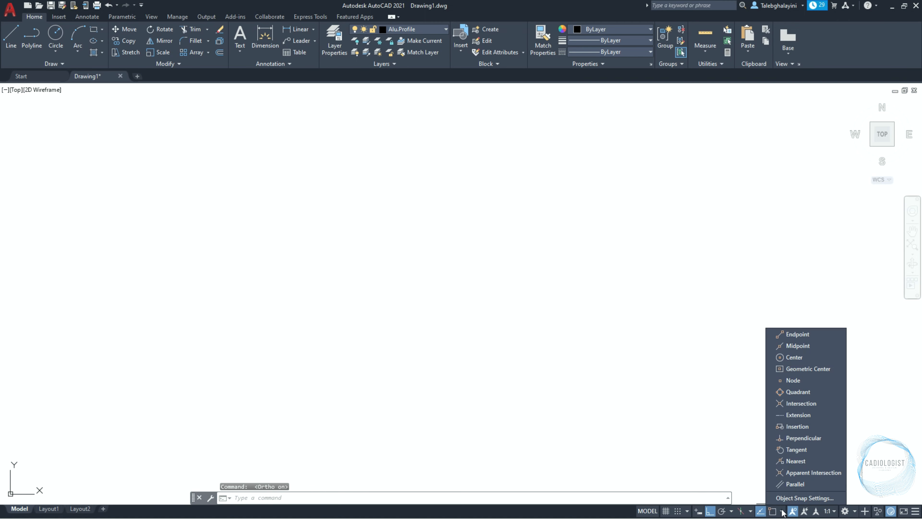
click(807, 334)
click(806, 347)
click(804, 357)
click(815, 438)
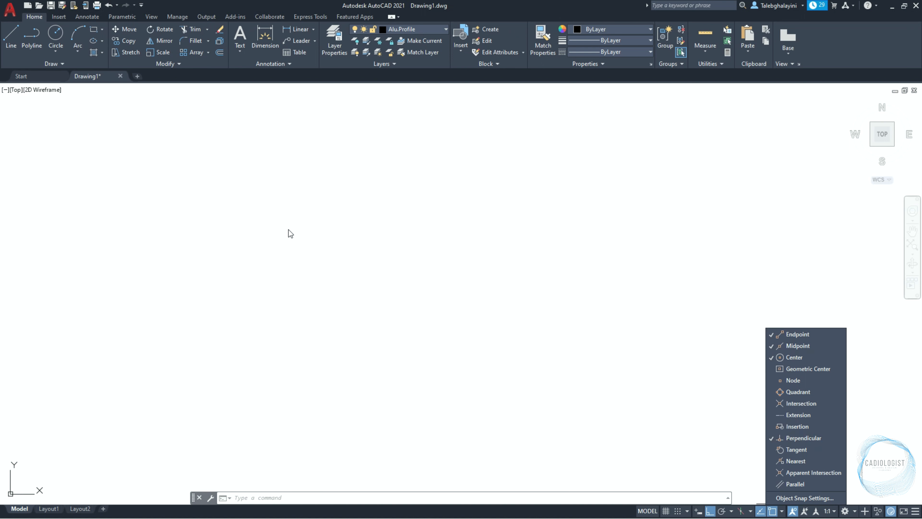
click(228, 215)
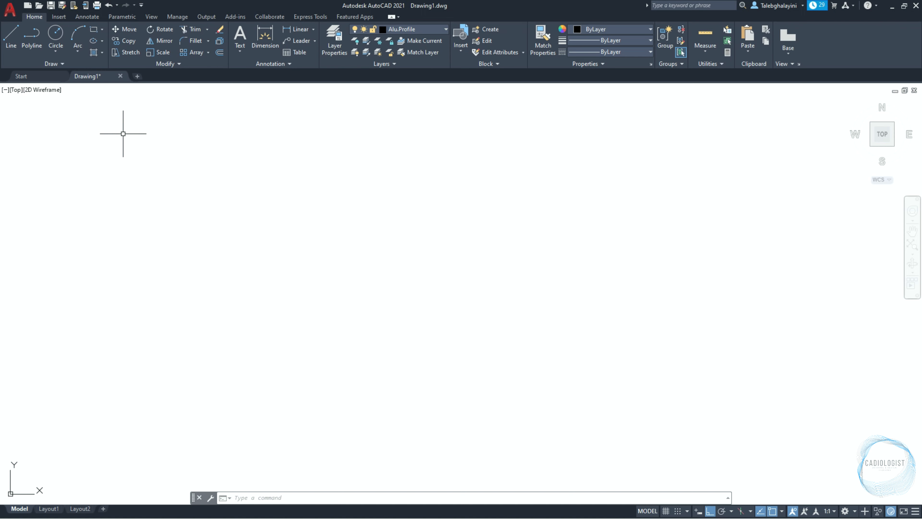
Step: Save the drawing as Tutorial 15 - Exercise 08.dwg in the CAD folder of the Basic 2D AutoCAD Exercises folder on the desktop
click(51, 5)
click(336, 238)
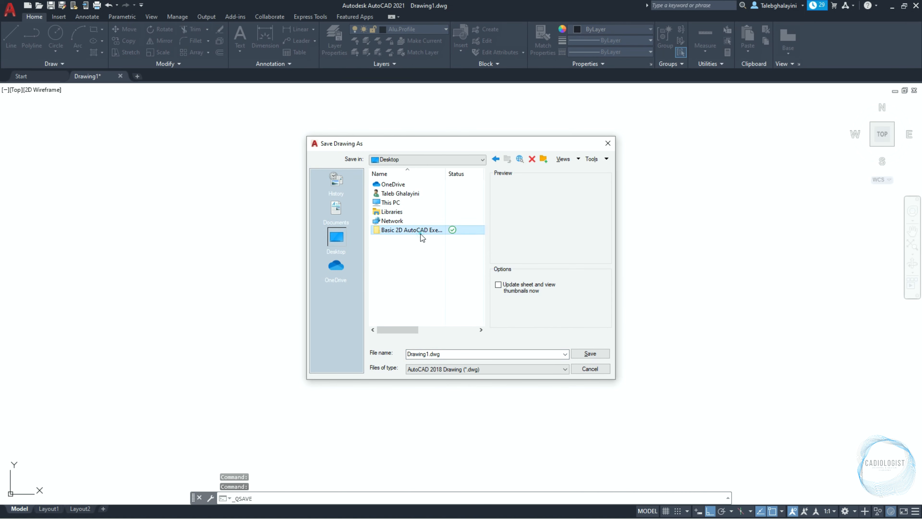
double_click(421, 233)
double_click(402, 183)
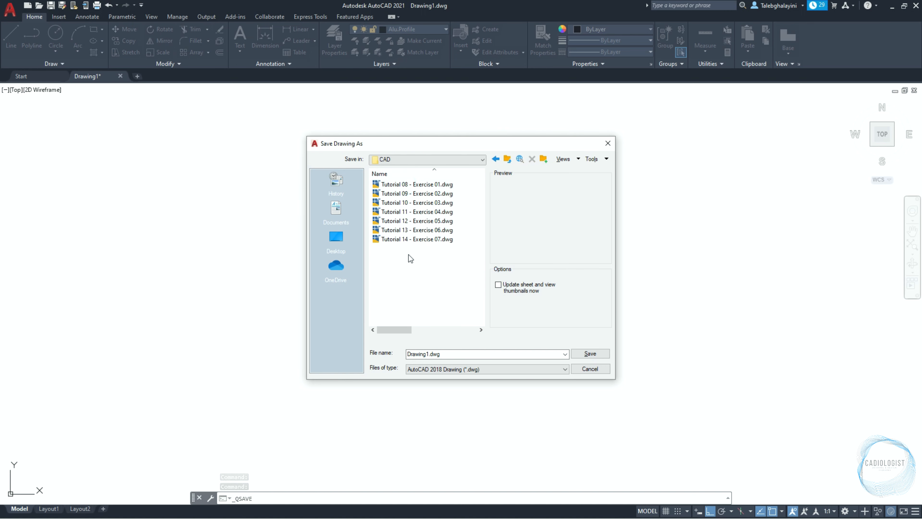
click(414, 239)
click(429, 354)
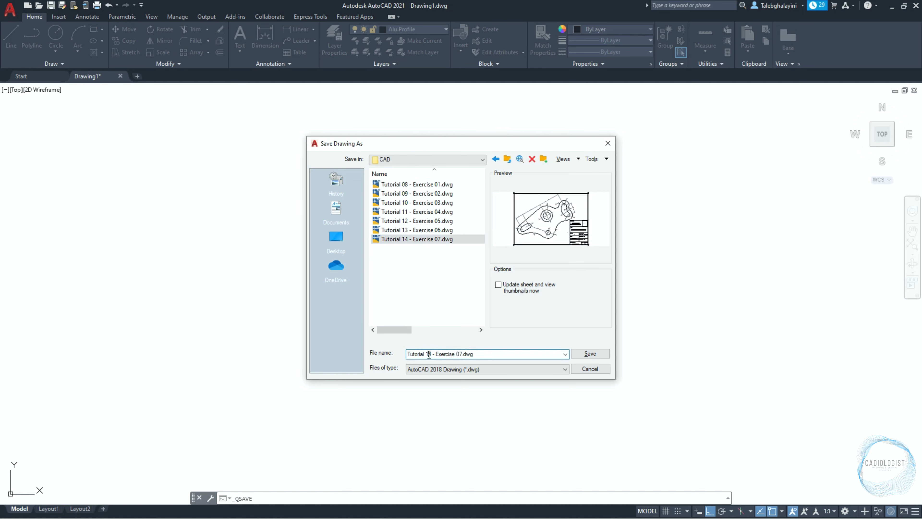
key(BackSpace)
text(5)
click(462, 355)
key(BackSpace)
text(8)
click(588, 353)
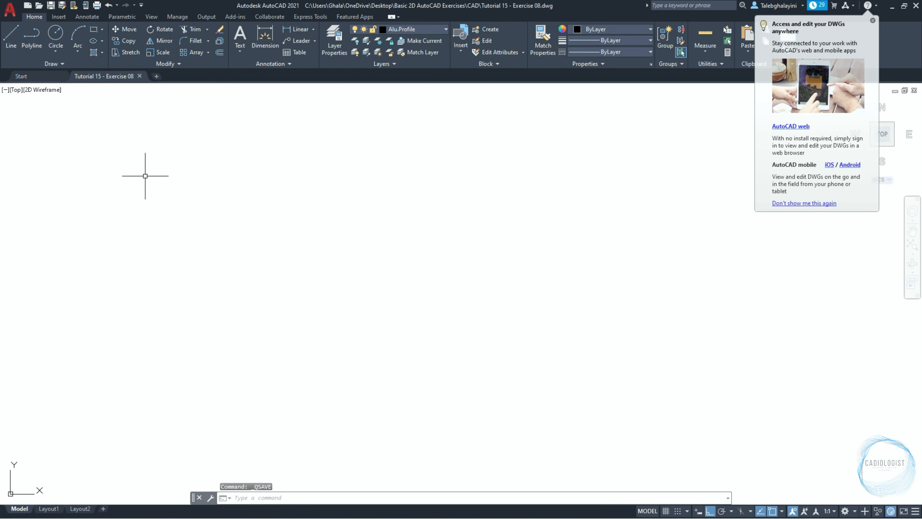
Step: Adjust the Open and Save options, hiding the full path in the title and editing the automatic save interval, and save the drawing
click(10, 9)
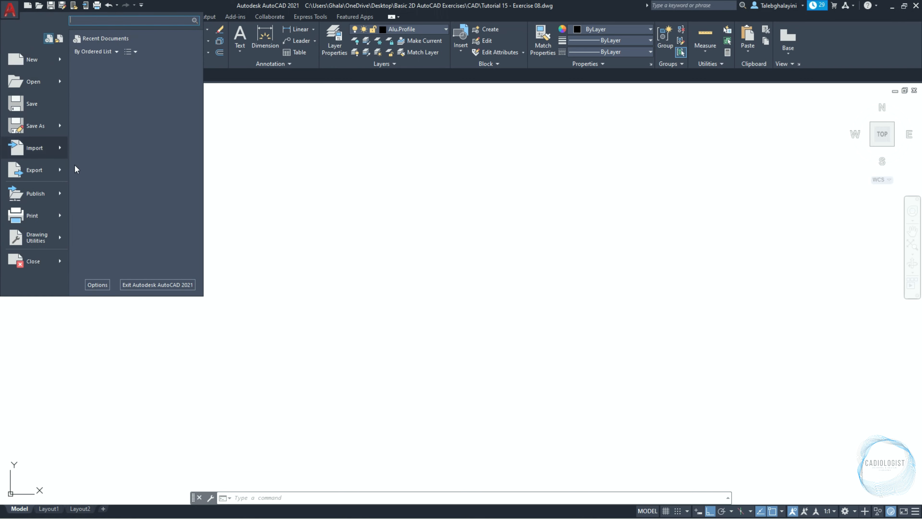
click(97, 285)
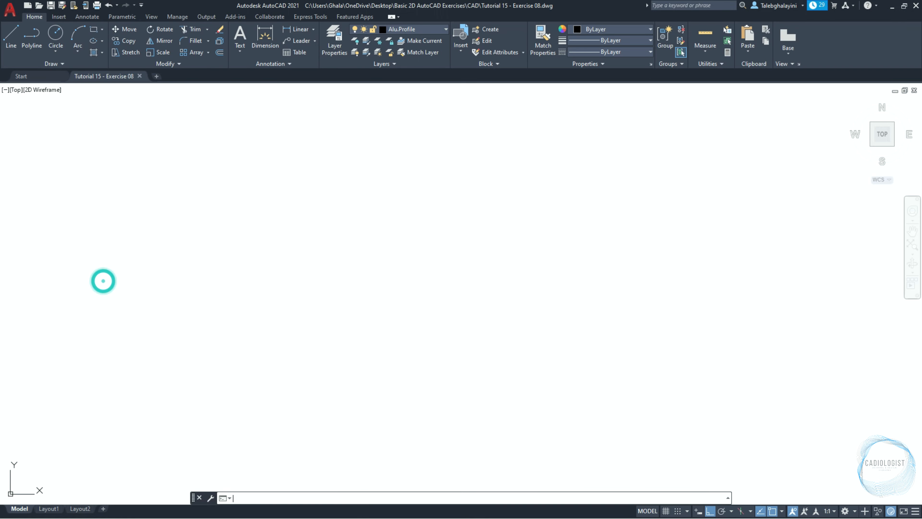
click(361, 144)
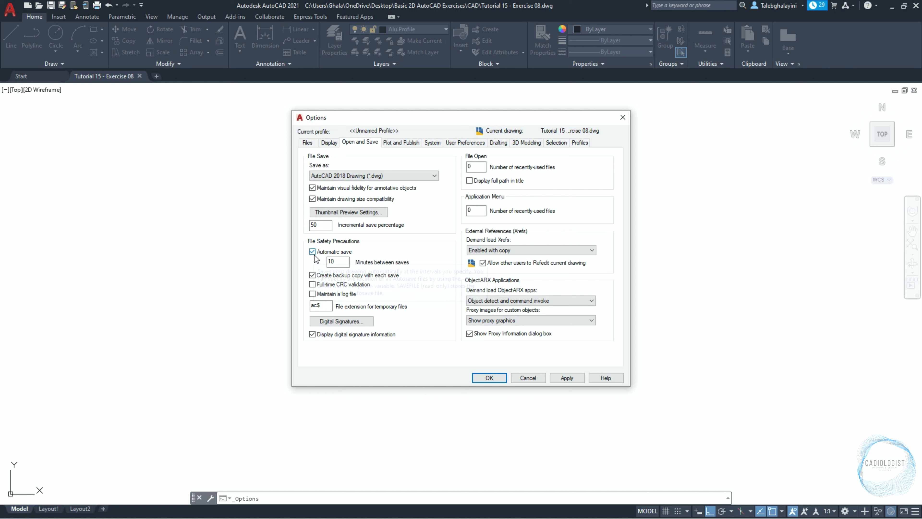
double_click(333, 261)
click(473, 373)
key(ctrl+s)
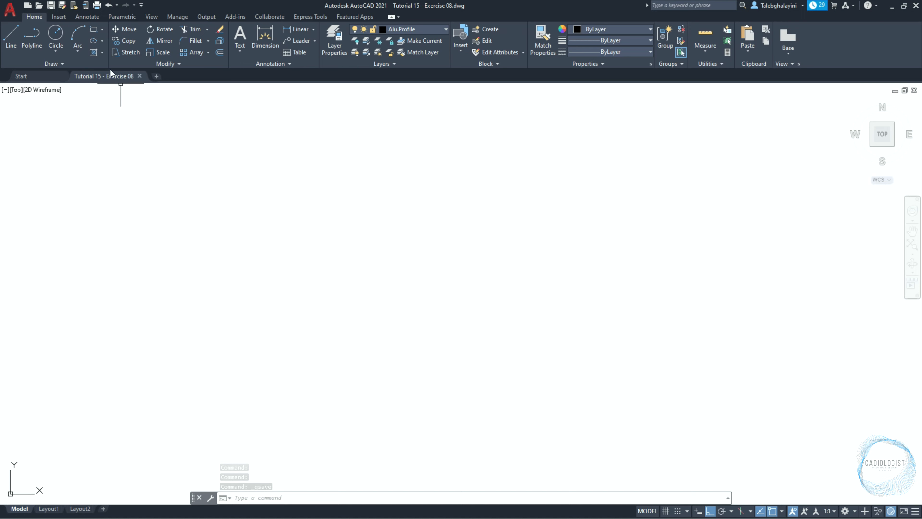
Step: Draw a rectangle 9 long and 20 wide in the empty drawing area
click(91, 33)
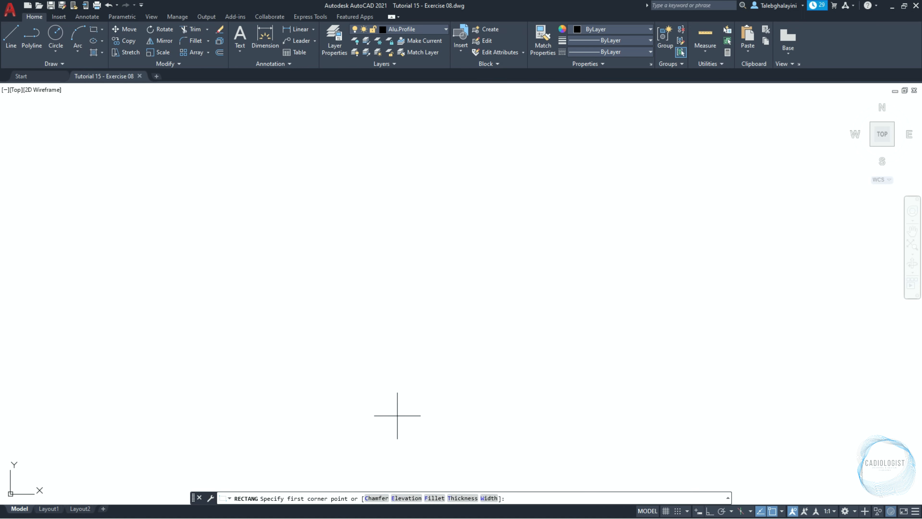
click(392, 228)
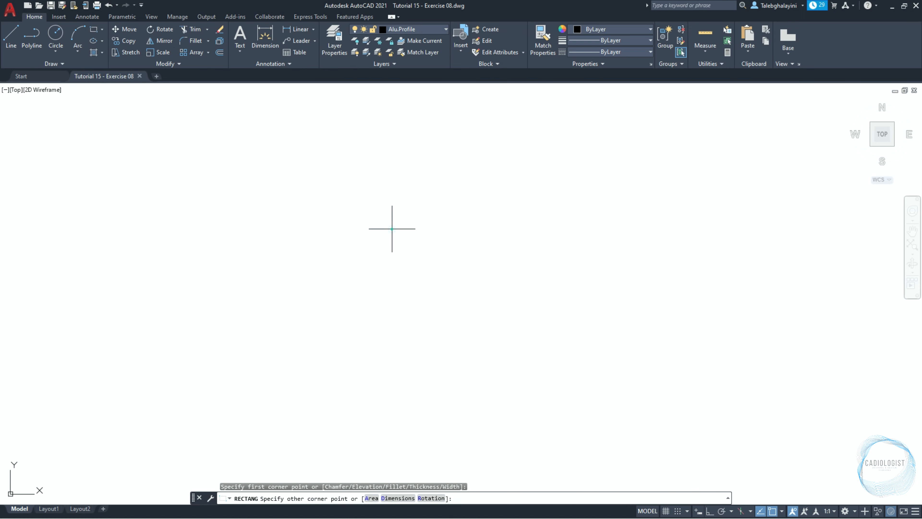
click(403, 497)
text(9)
key(Return)
text(20)
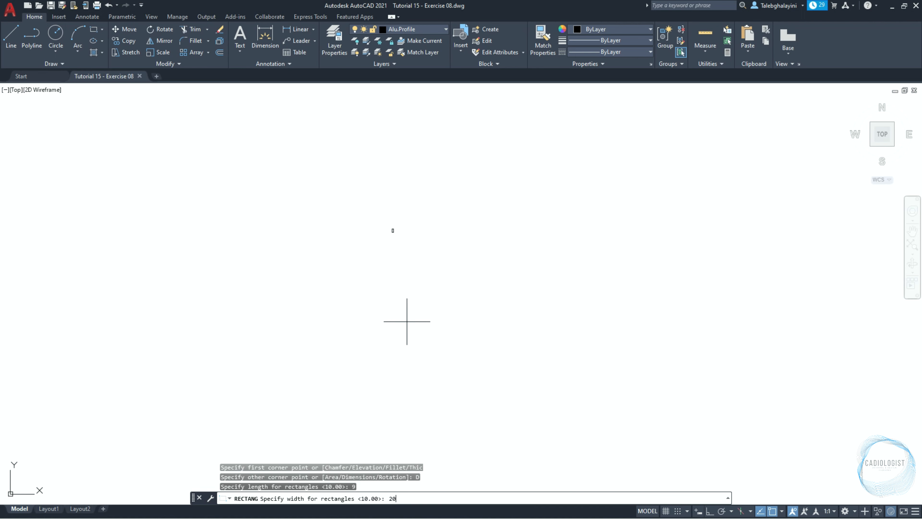
key(Return)
click(393, 231)
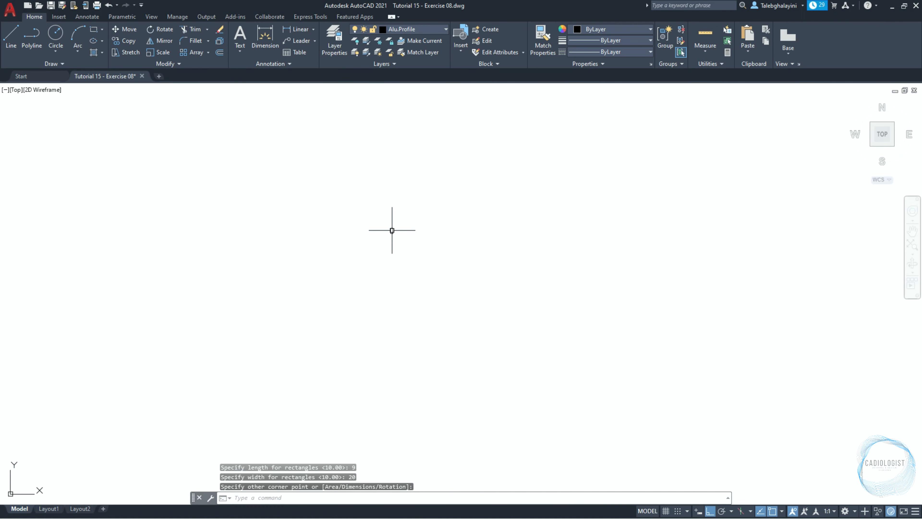
Step: Chamfer the rectangle's two upper corners with both distances set to 1, using the Multiple option
scroll(383, 227, up, 5)
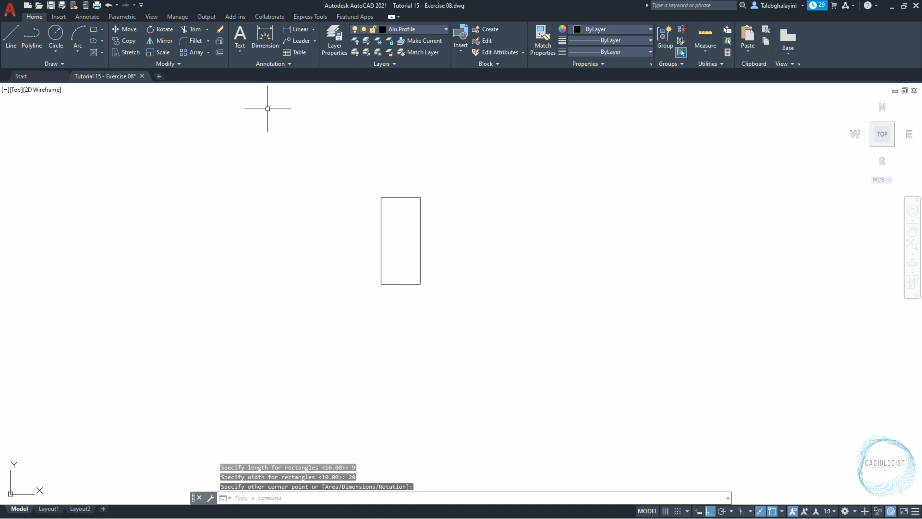
click(208, 41)
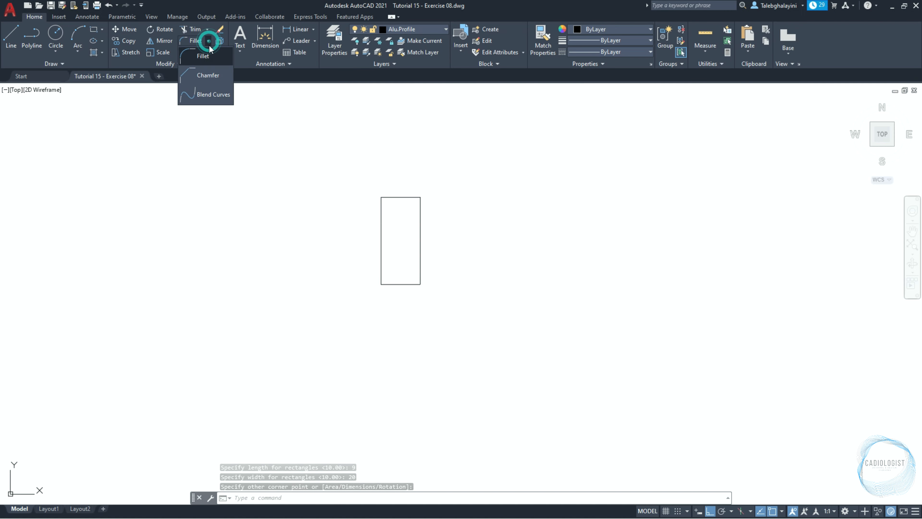
click(208, 73)
text(d)
key(Return)
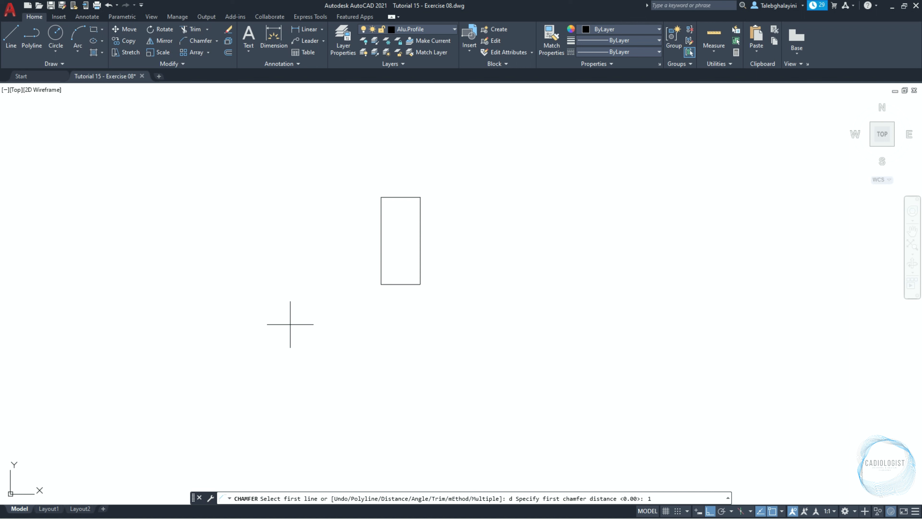
key(Return)
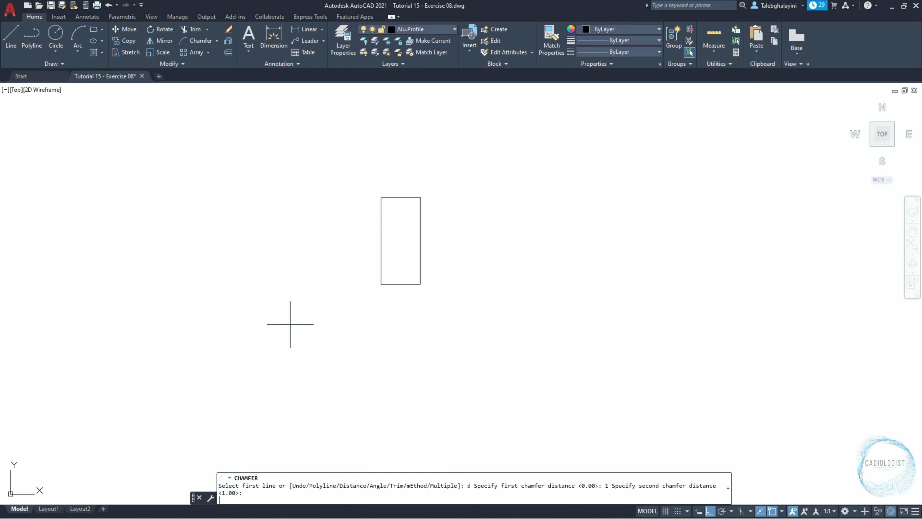
key(Return)
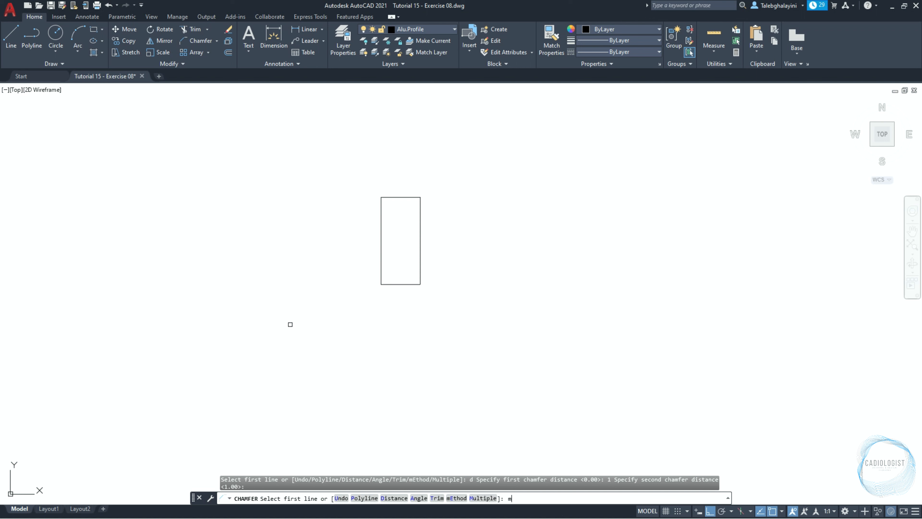
key(Return)
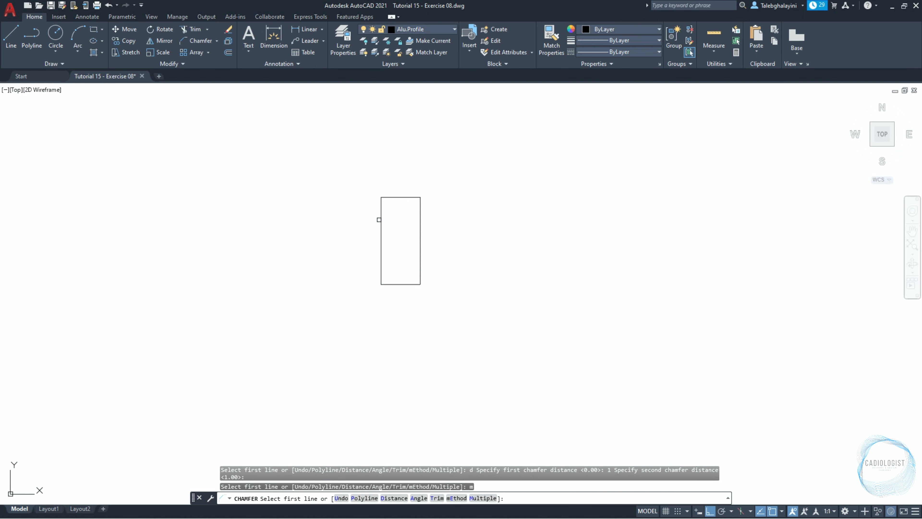
click(381, 204)
click(388, 196)
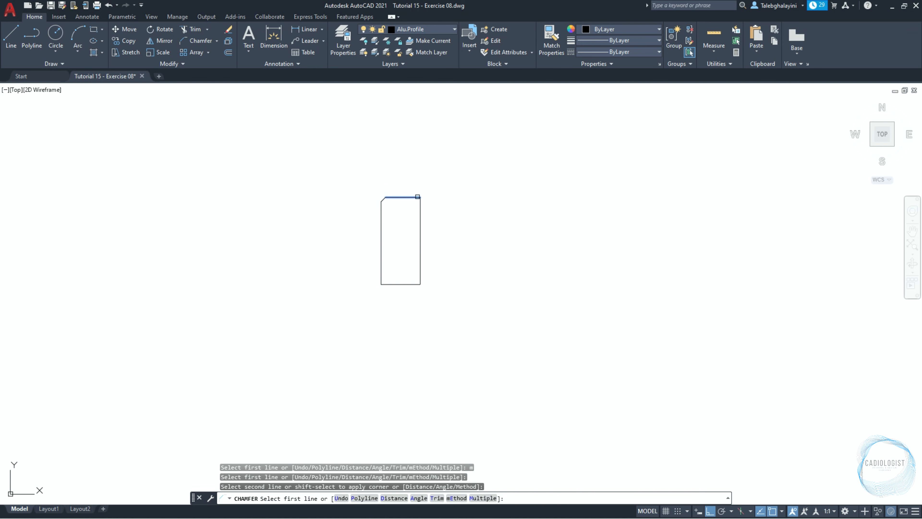
click(418, 196)
click(418, 205)
Step: Chamfer the rectangle's two lower corners with the same distances and finish the Chamfer command
click(419, 278)
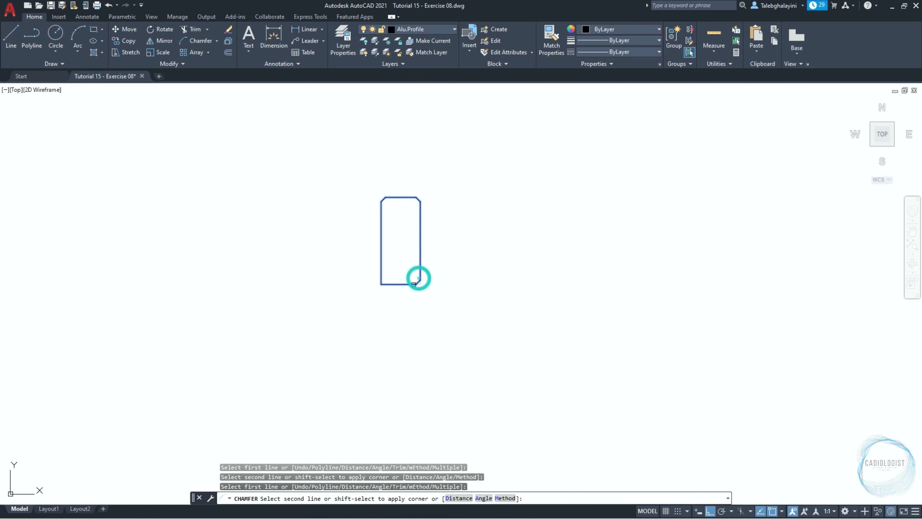
click(414, 285)
click(389, 283)
click(382, 275)
key(Return)
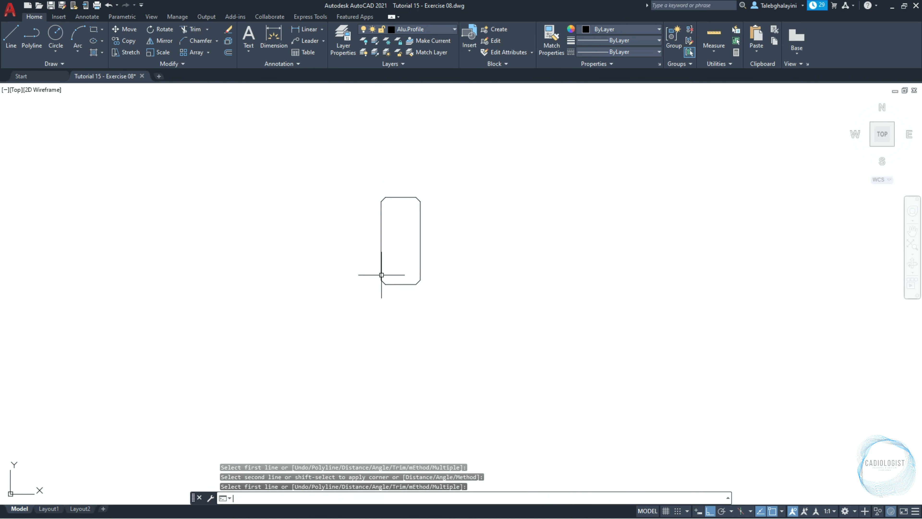
text(c)
key(Return)
click(382, 275)
key(Escape)
Step: Copy the chamfered rectangle 22 straight up
click(381, 269)
text(co)
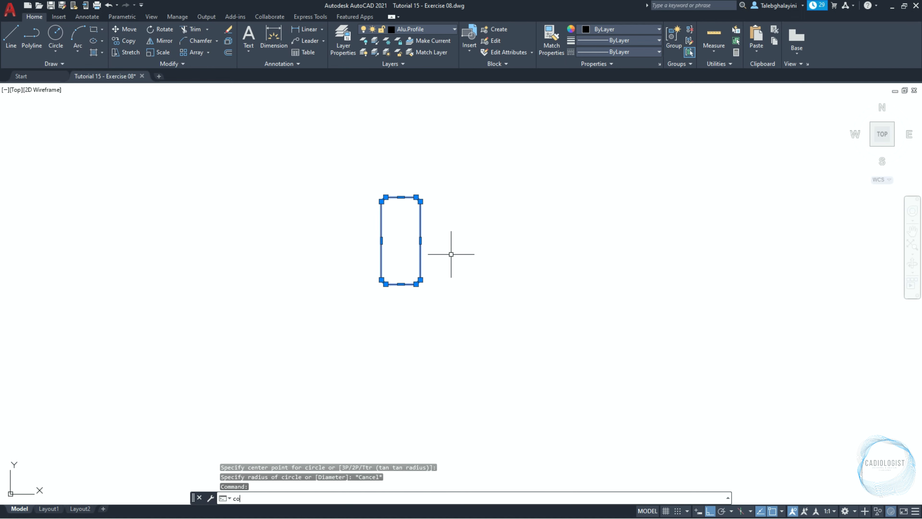
key(Return)
click(450, 260)
text(22)
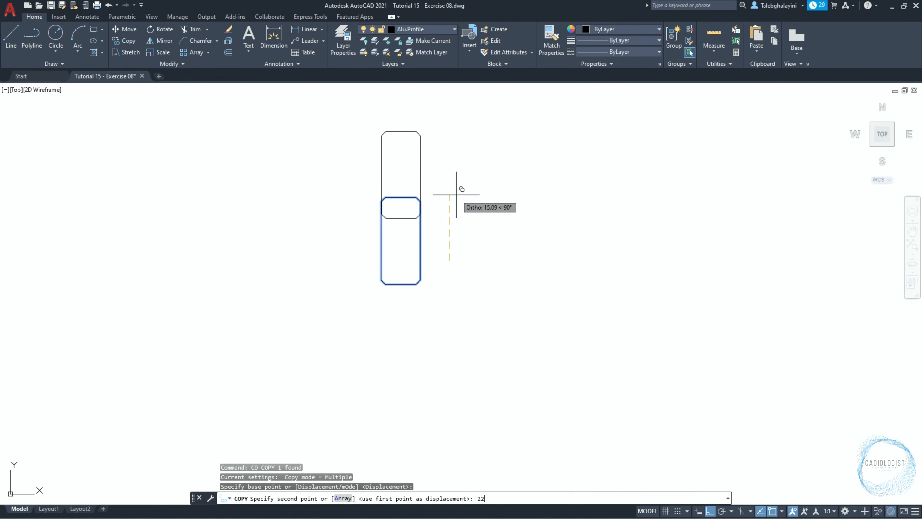
key(Return)
key(Escape)
Step: Copy both stacked chamfered rectangles 33 horizontally to the left
mouse_move(466, 239)
middle_down()
mouse_move(484, 247)
mouse_move(513, 309)
middle_up()
click(468, 257)
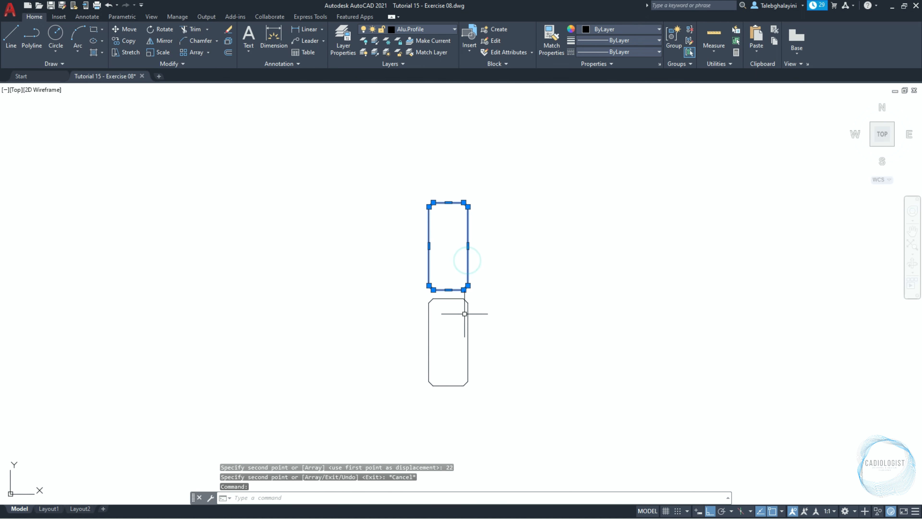
click(467, 315)
text(co)
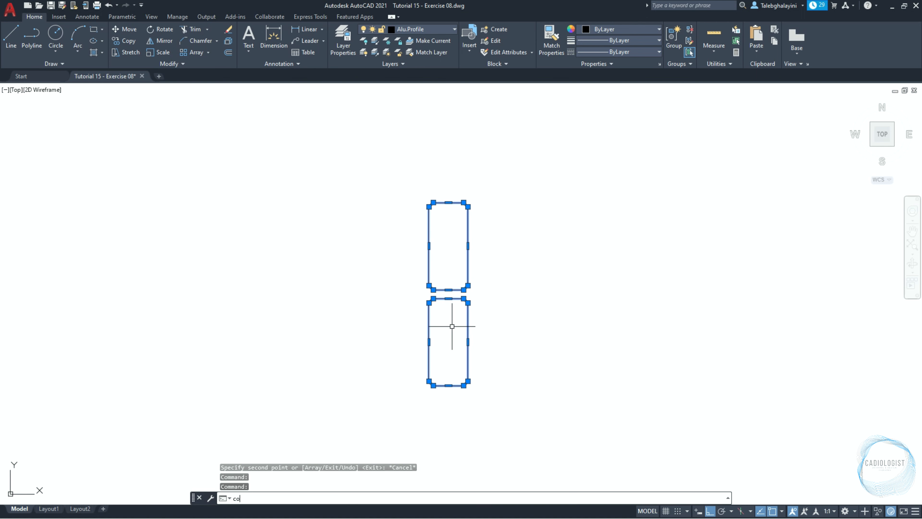
key(Return)
click(316, 329)
text(3)
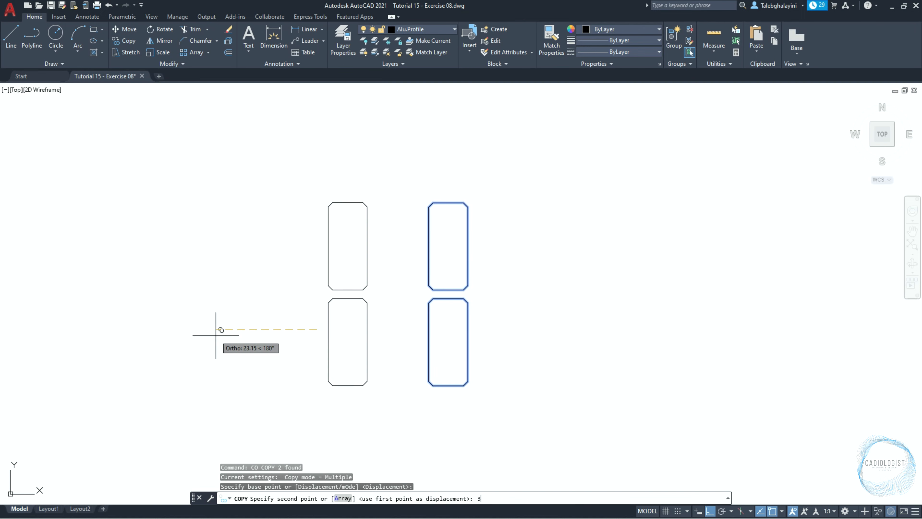
text(3)
key(Return)
key(Escape)
Step: Place a copy of the lower right chamfered rectangle freely a short distance straight below it
mouse_move(374, 389)
middle_down()
mouse_move(376, 337)
mouse_move(391, 309)
middle_up()
click(433, 266)
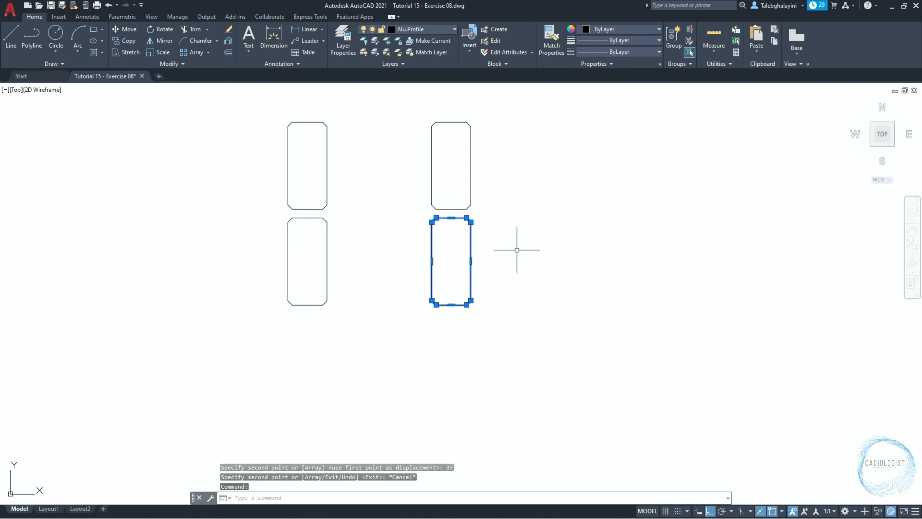
text(co)
key(Return)
click(522, 264)
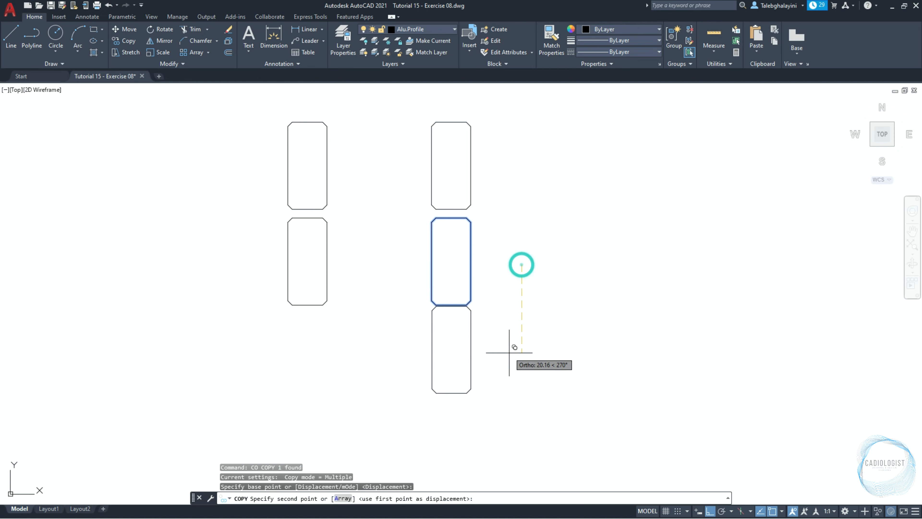
click(512, 371)
key(Escape)
Step: Align the new copy's left side to the bottom edge of the rectangle above it, laying it horizontally and flush right, without scaling
click(471, 351)
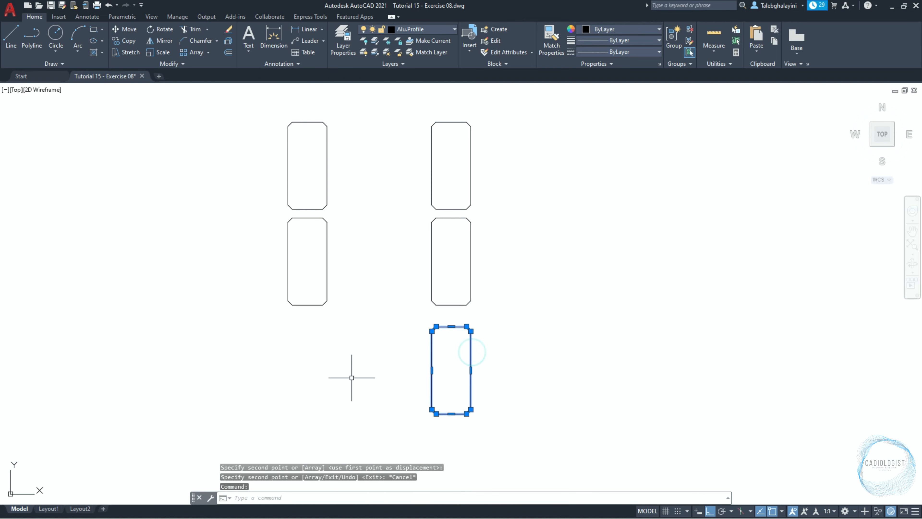
click(183, 64)
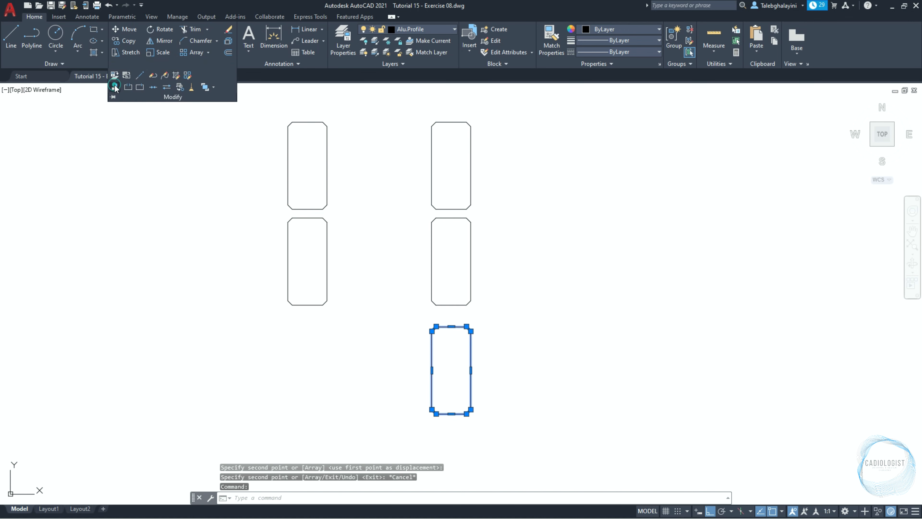
click(114, 87)
scroll(401, 351, up, 2)
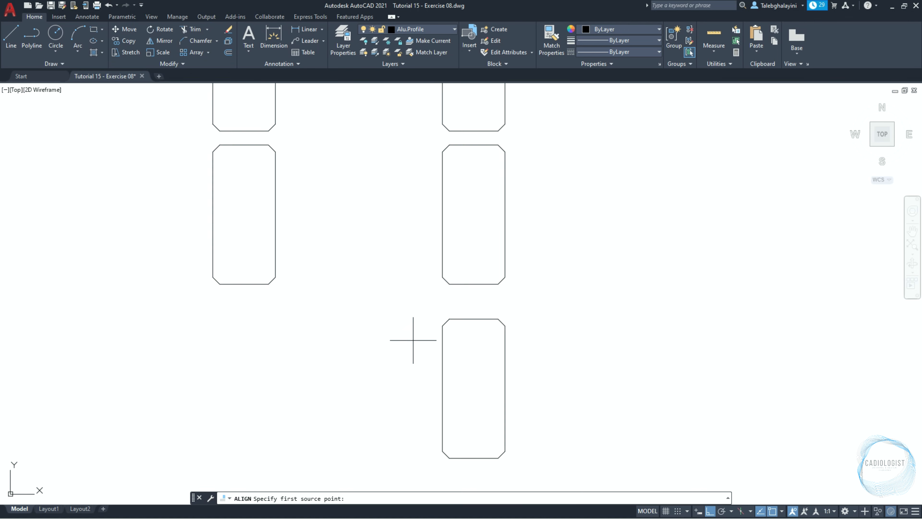
click(443, 326)
click(498, 284)
click(443, 450)
click(451, 284)
key(space)
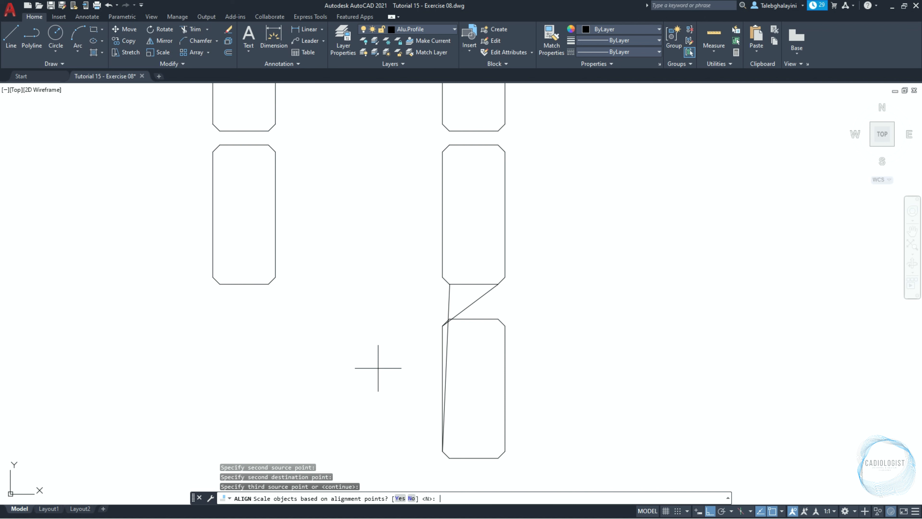
key(Return)
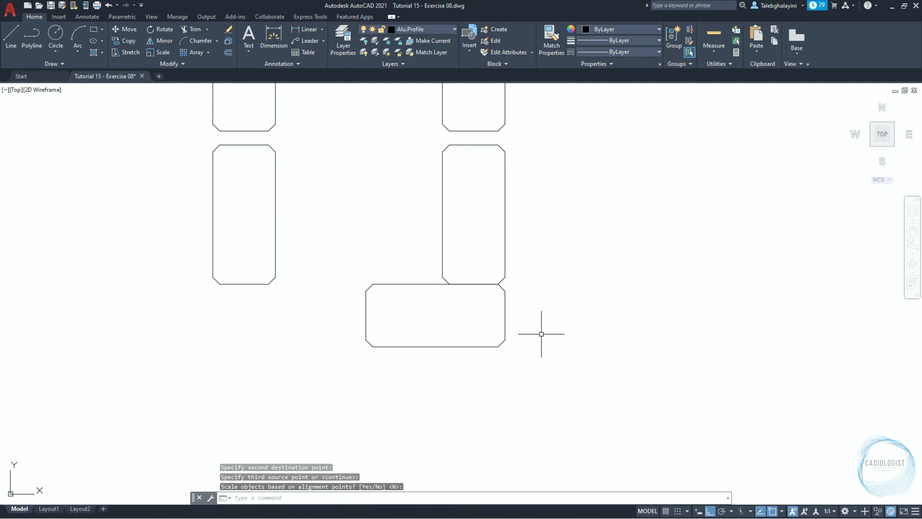
Step: Move the horizontal chamfered rectangle 2 straight down from the vertical one above it
click(505, 313)
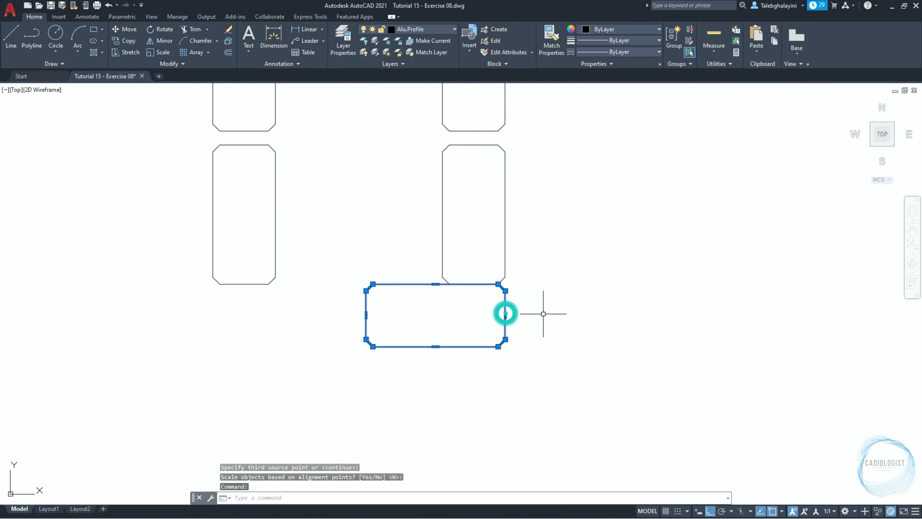
click(504, 244)
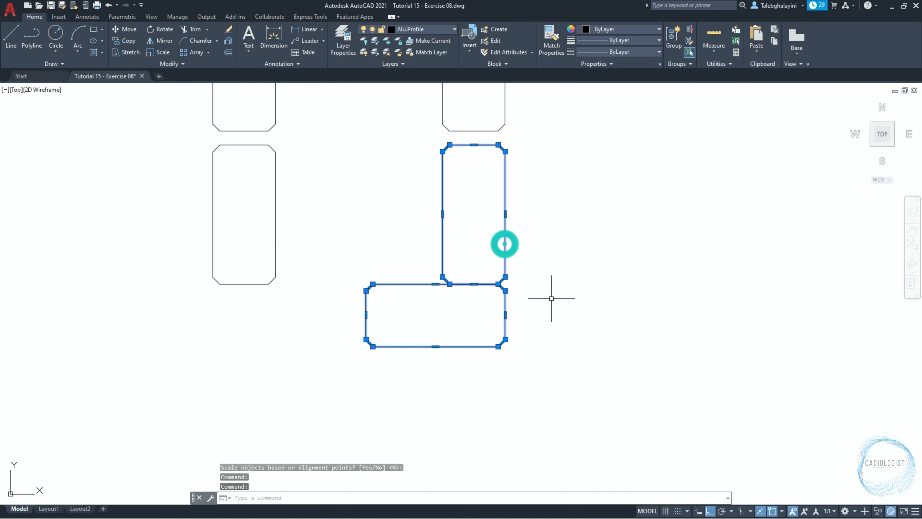
key(Escape)
click(505, 312)
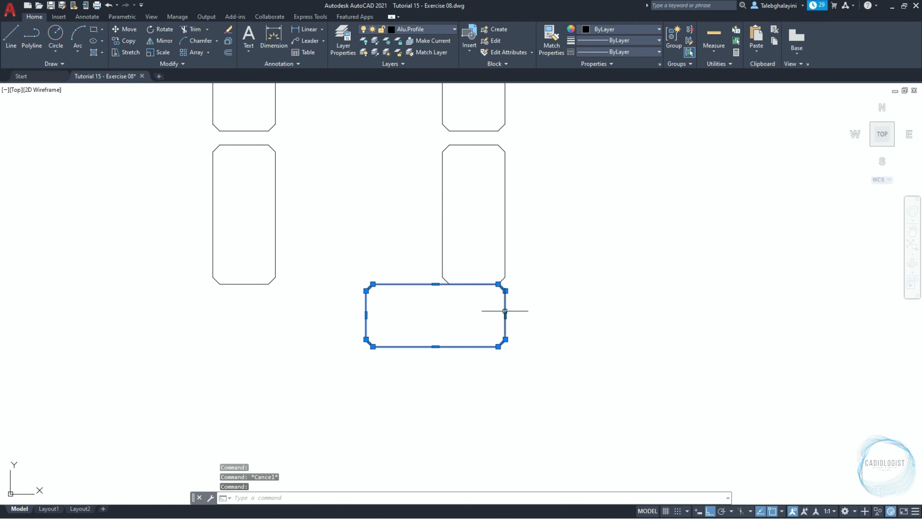
text(m)
key(Return)
click(580, 298)
text(2)
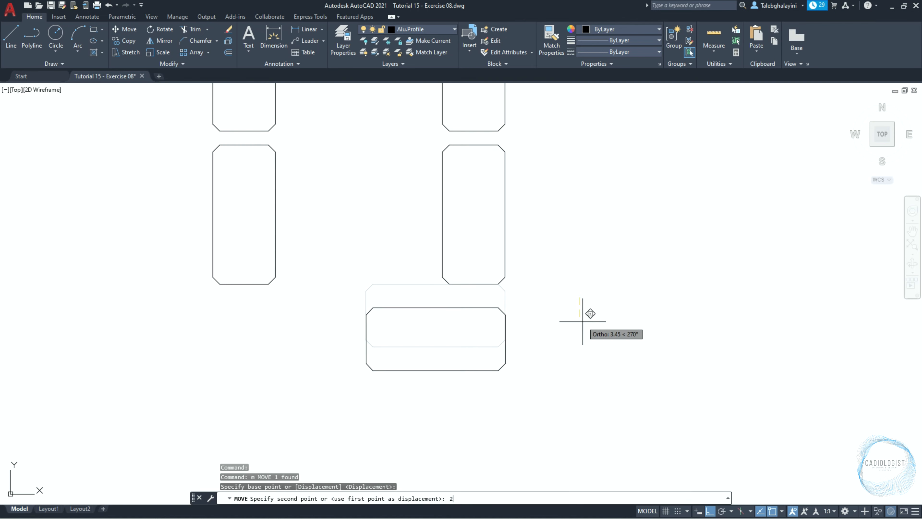
key(Return)
Step: Copy the horizontal chamfered rectangle 22 to the left
click(509, 321)
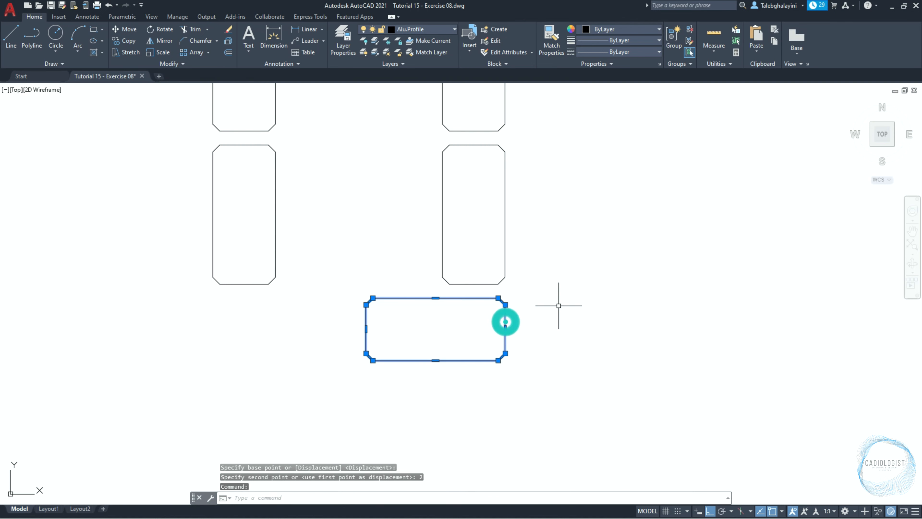
text(co)
key(Return)
click(605, 323)
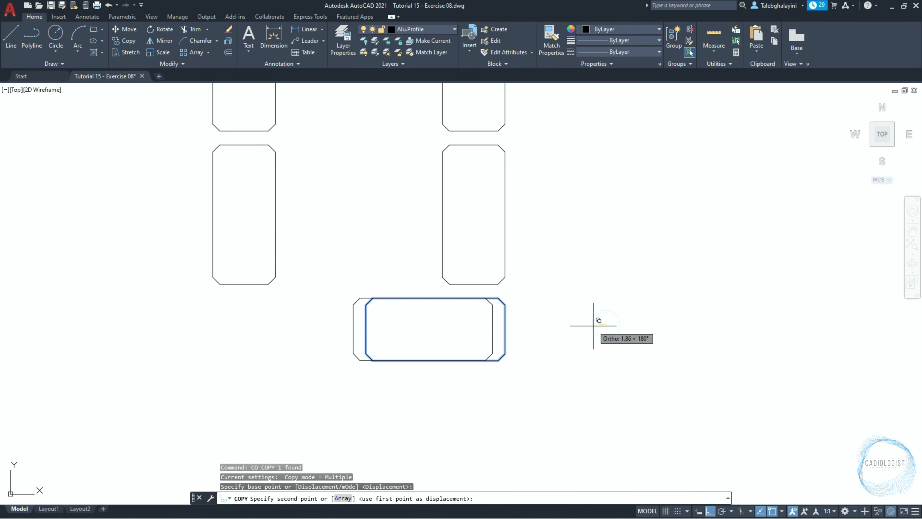
text(22)
key(Return)
key(Escape)
Step: Draw a rectangle enclosing all six chamfered rectangles, with corners tracked to the upper left and lower right where their outer edges would meet
scroll(381, 206, down, 2)
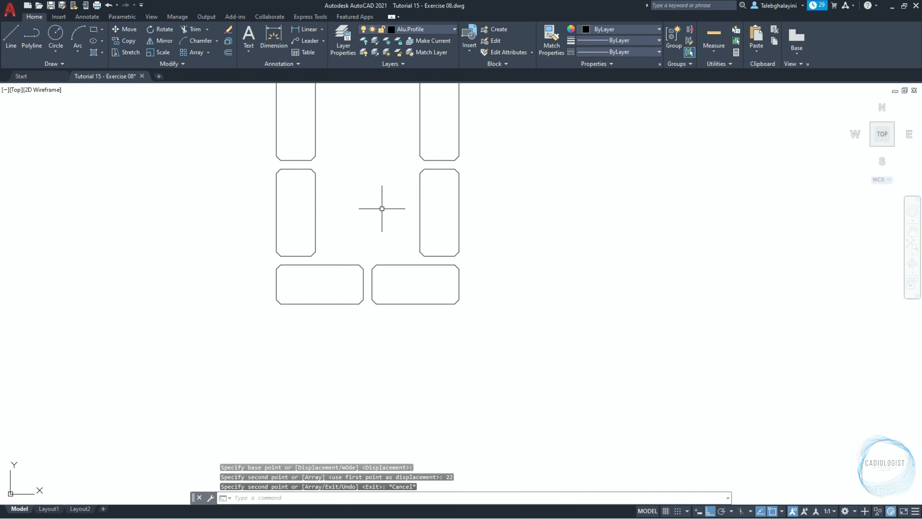
middle_drag(381, 206, 409, 296)
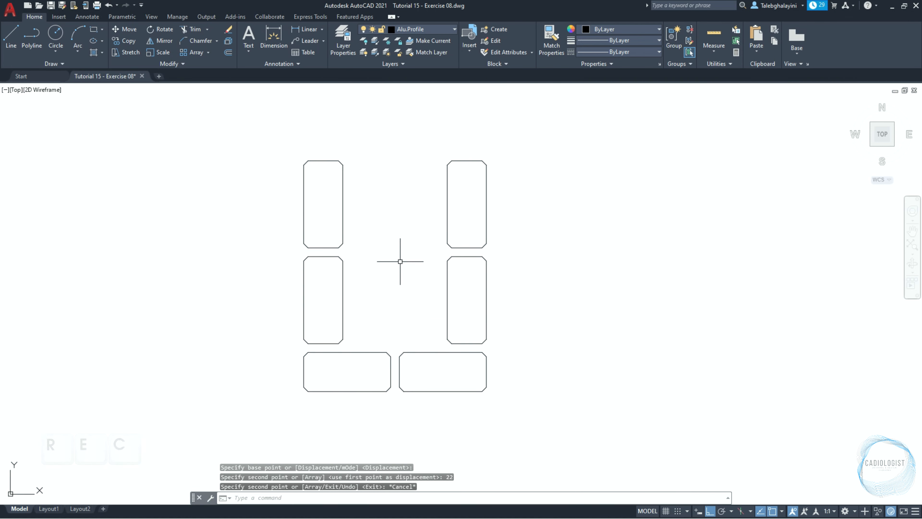
text(rec)
key(Return)
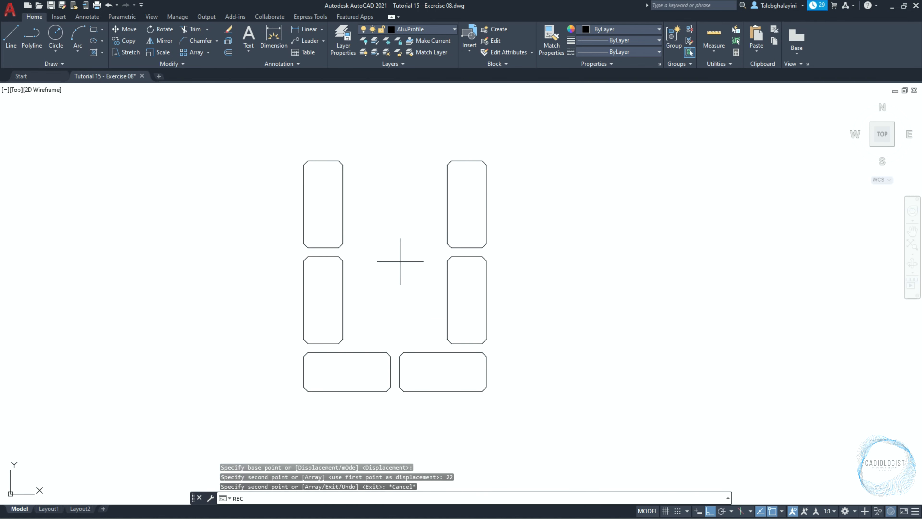
scroll(313, 148, up, 10)
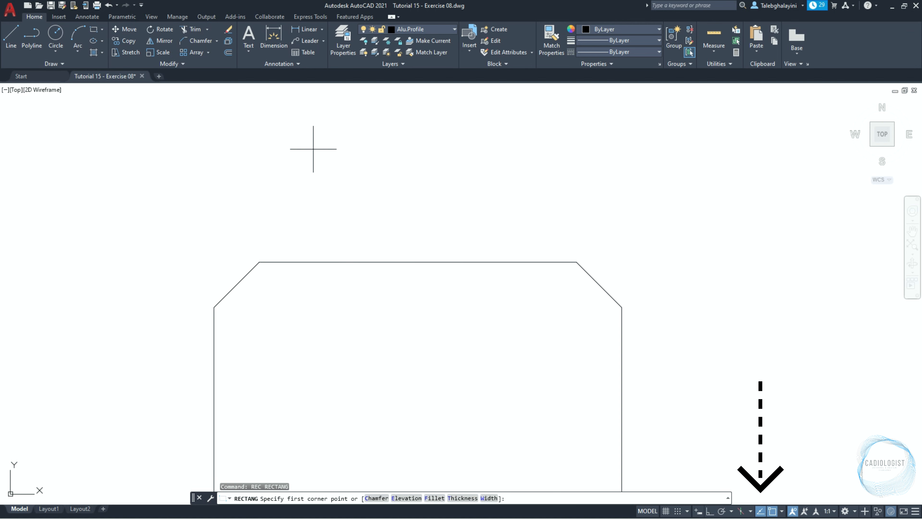
key(F11)
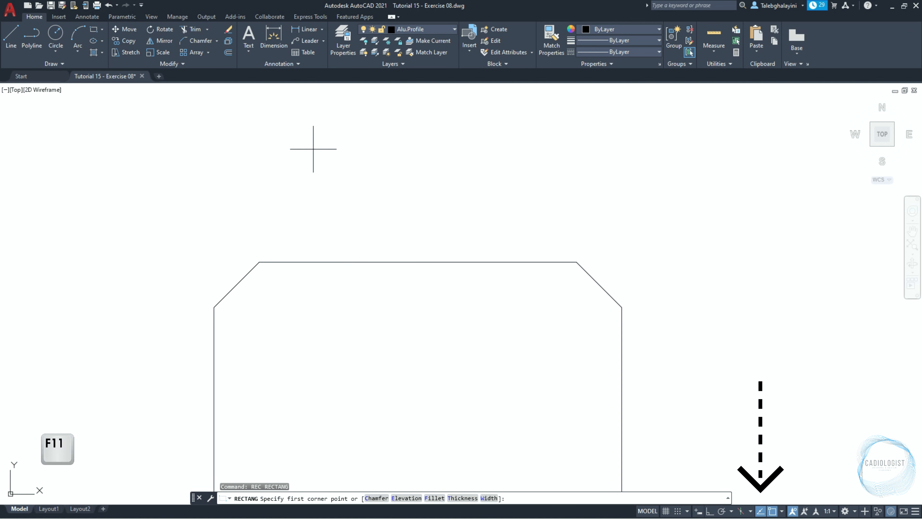
key(F11)
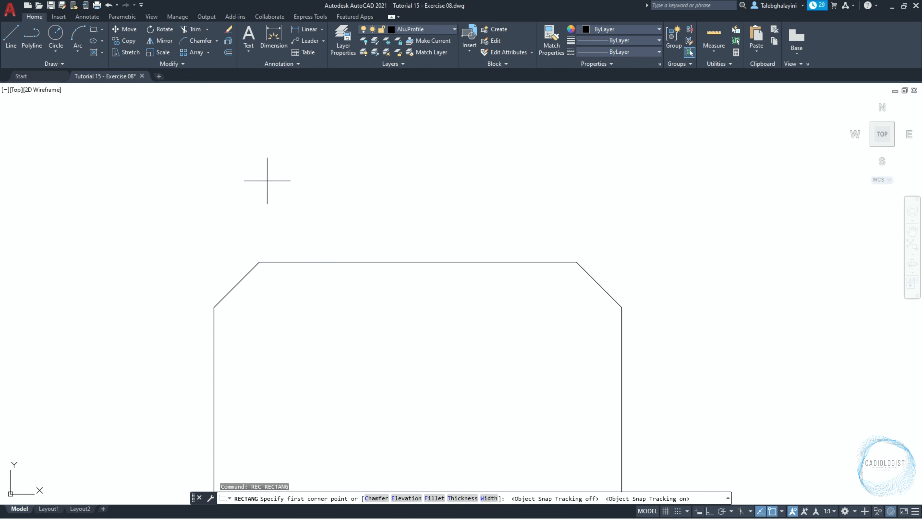
mouse_move(214, 307)
mouse_move(260, 262)
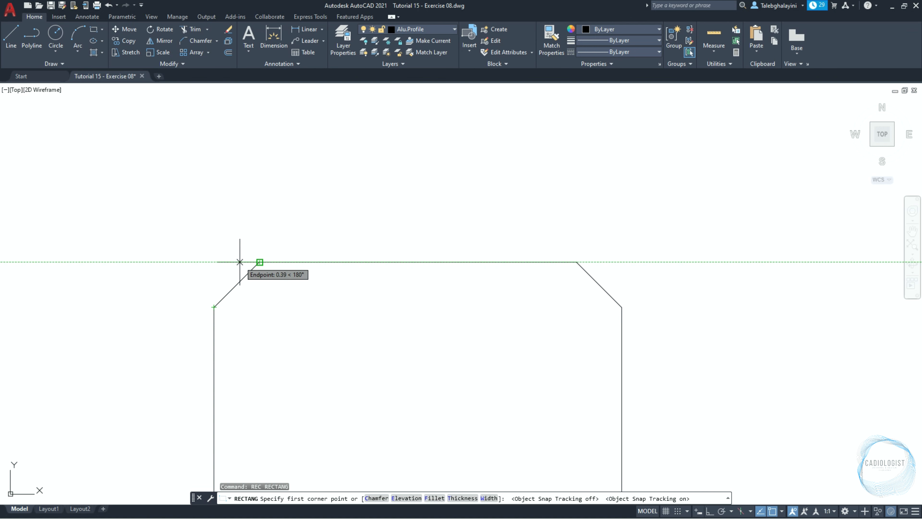
click(214, 262)
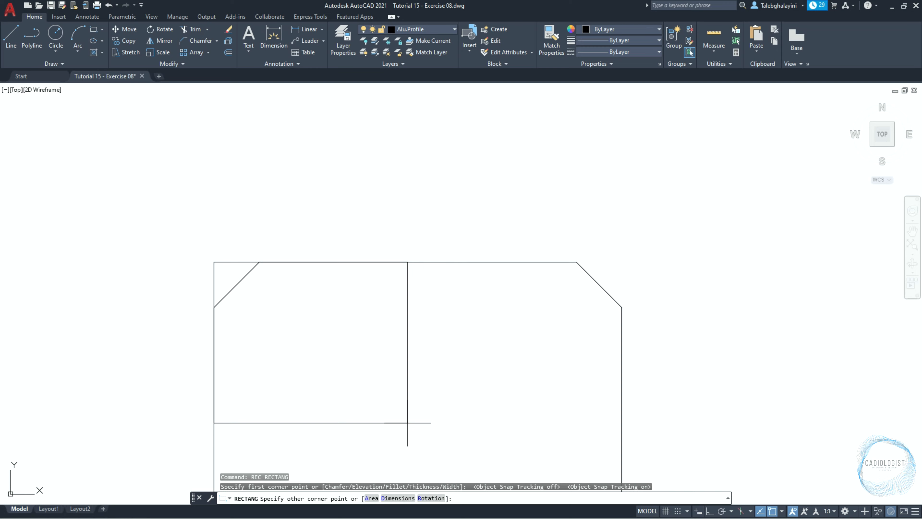
scroll(407, 423, down, 10)
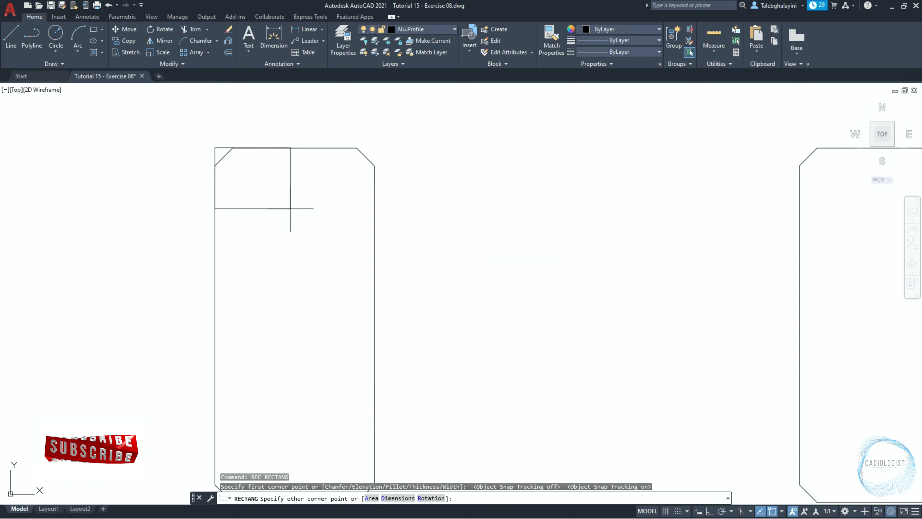
scroll(389, 337, up, 8)
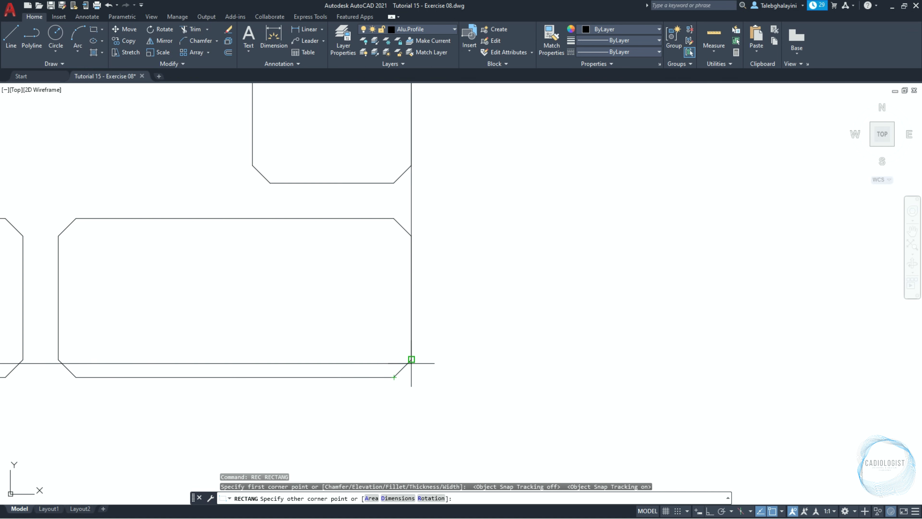
click(412, 377)
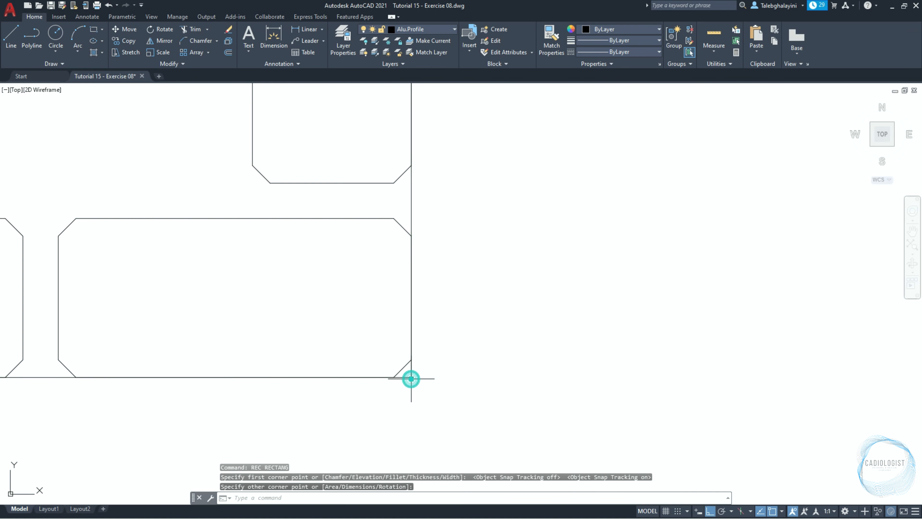
Step: Offset the enclosing rectangle 2 outward and delete the original inner rectangle
scroll(411, 379, down, 6)
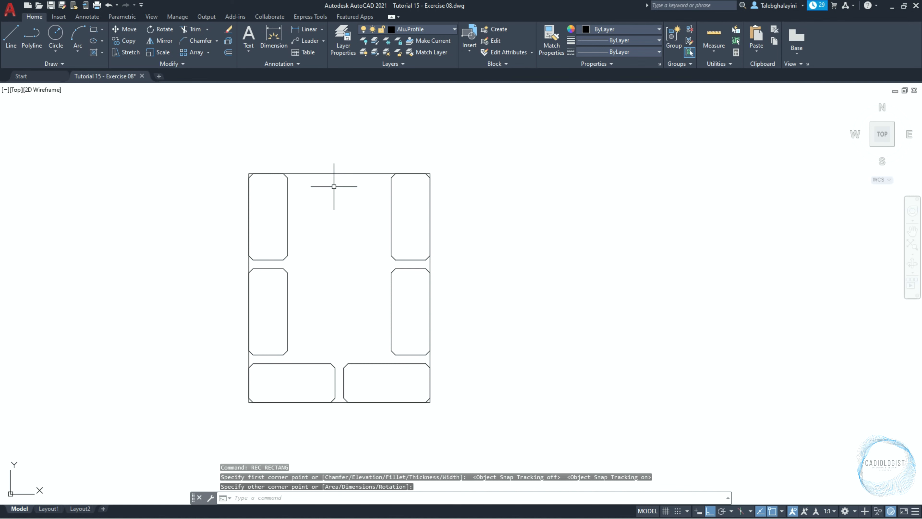
click(334, 175)
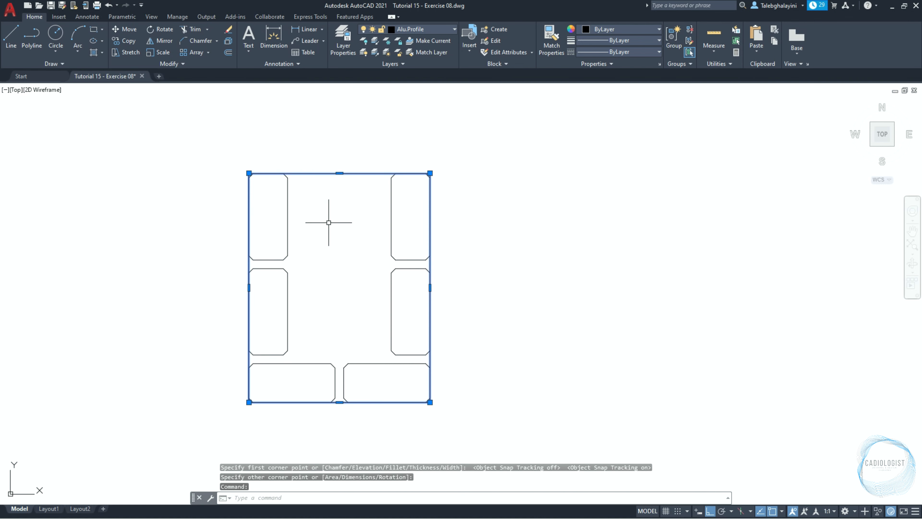
click(228, 53)
text(2)
key(Return)
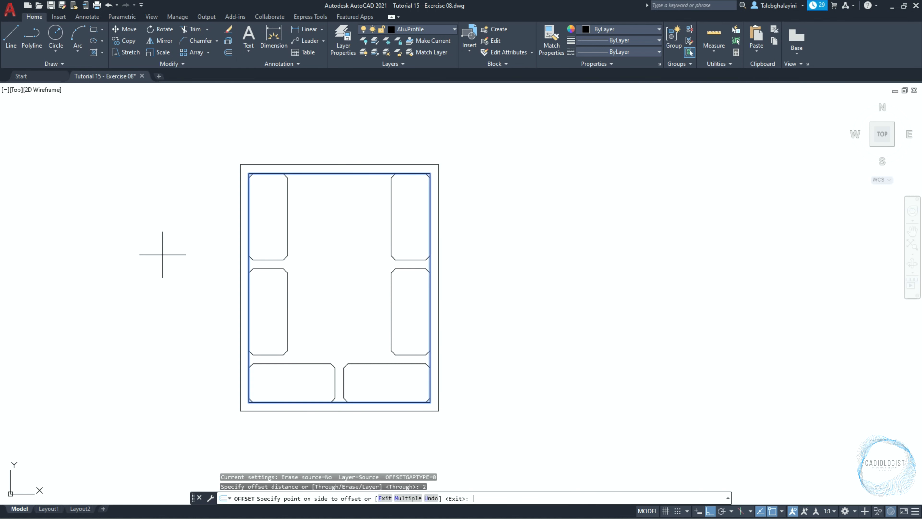
click(145, 294)
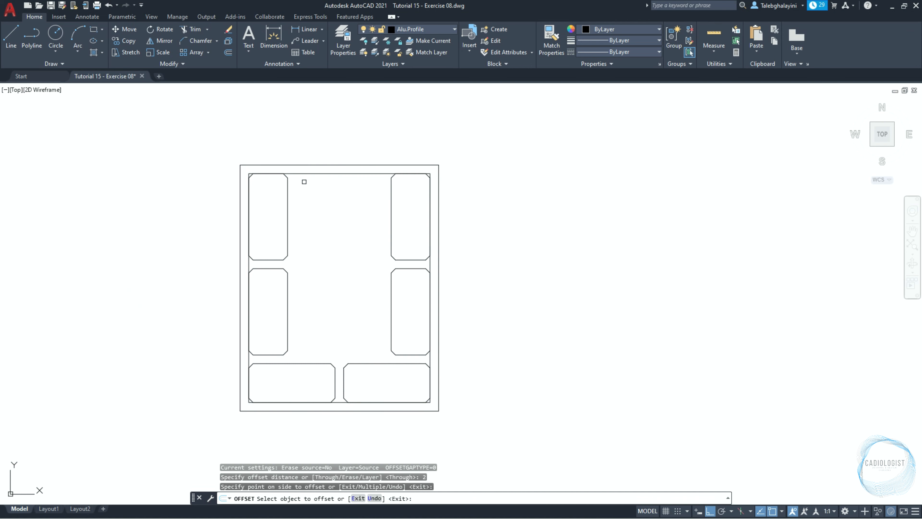
key(Escape)
click(329, 173)
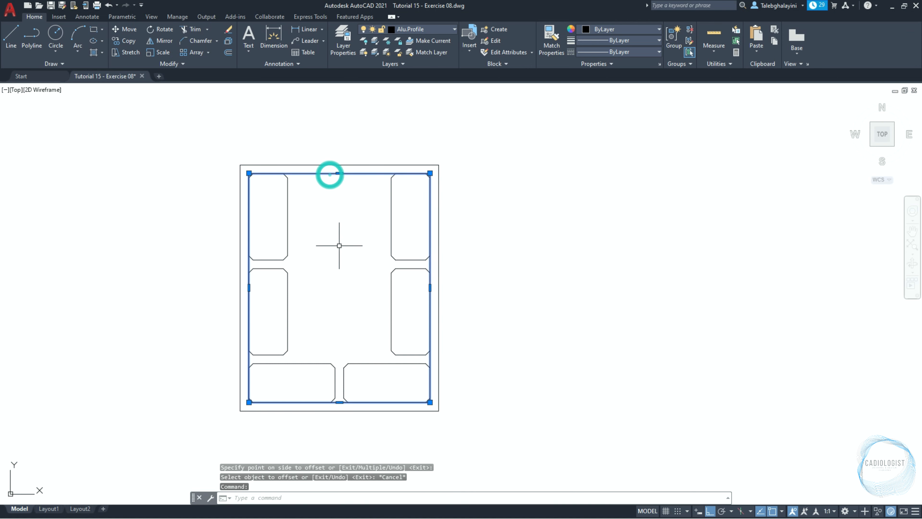
key(Delete)
Step: Draw horizontal construction lines through the left-side midpoints of the upper and lower vertical chamfered rectangles on the right
text(XL)
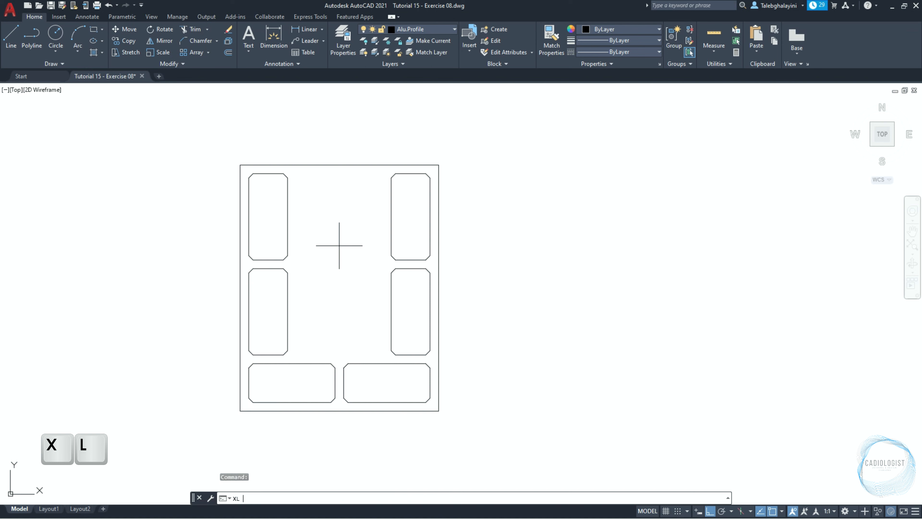
key(Return)
text(h)
key(Return)
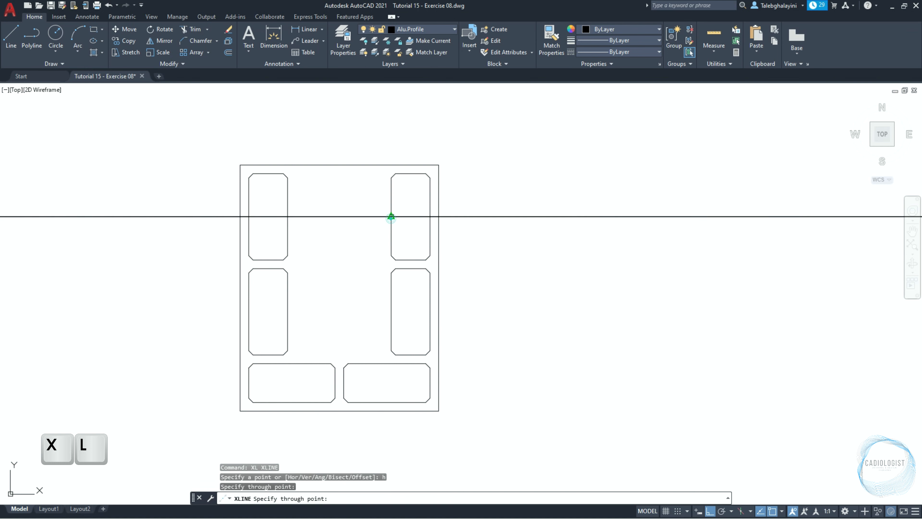
click(391, 217)
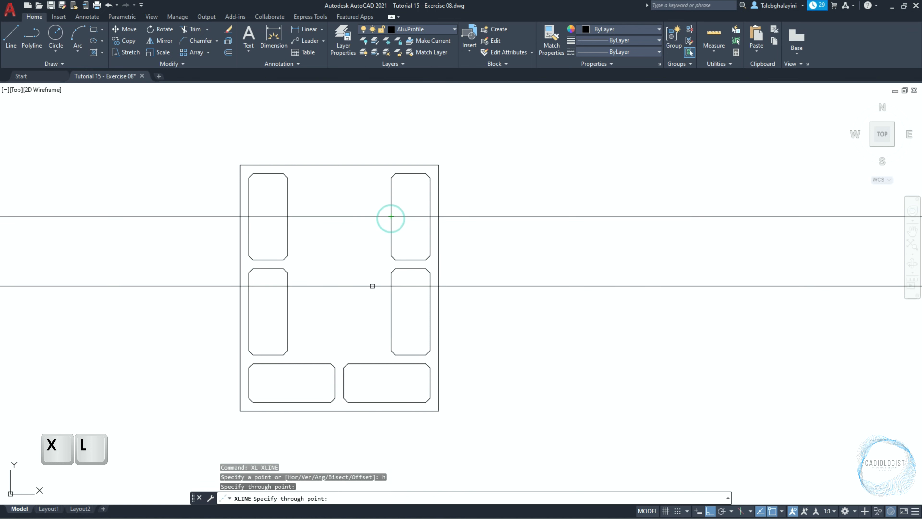
click(391, 311)
key(Return)
Step: Draw vertical construction lines through the bottom-edge midpoints of the two horizontal chamfered rectangles
key(Return)
text(v)
key(Return)
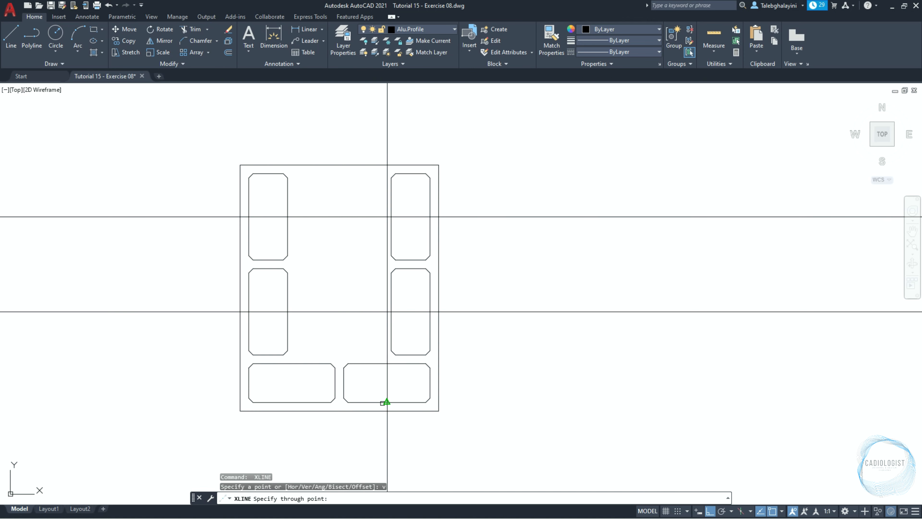
click(387, 402)
click(292, 402)
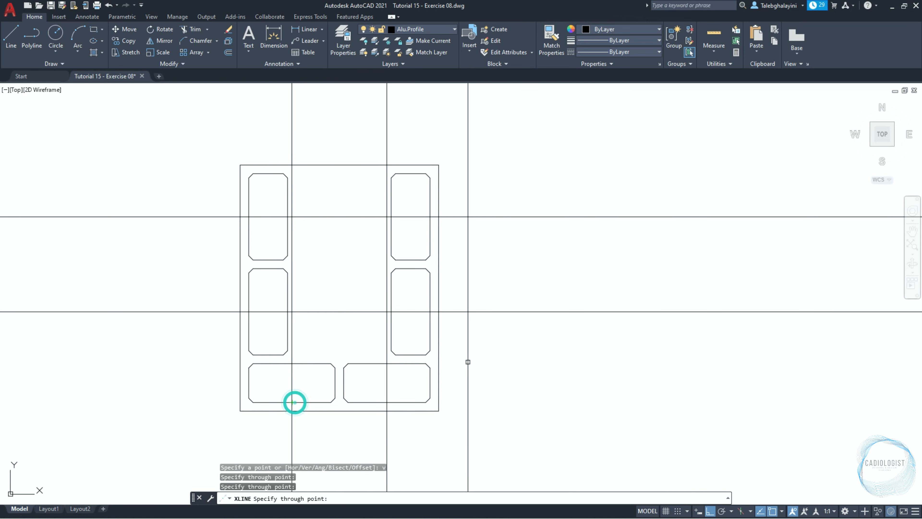
key(Return)
Step: Move the two horizontal construction lines 4.5 straight down
click(531, 196)
click(496, 357)
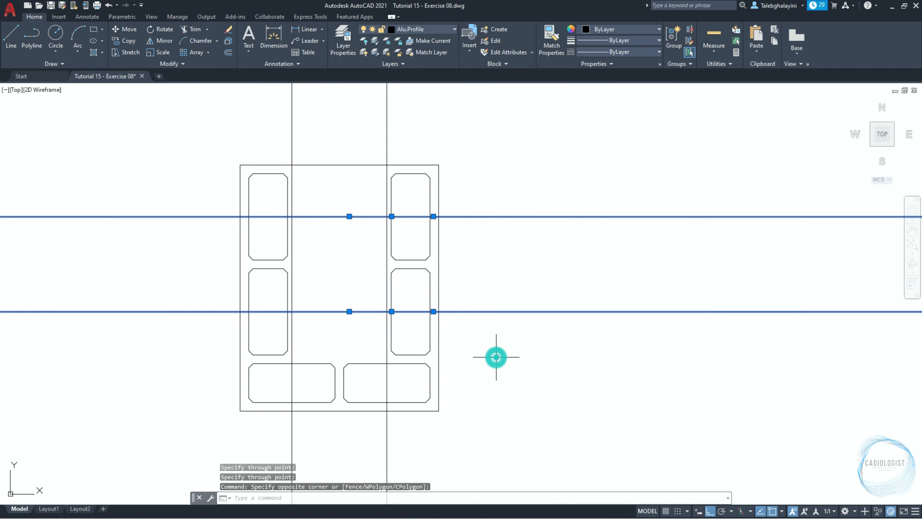
text(m)
key(Return)
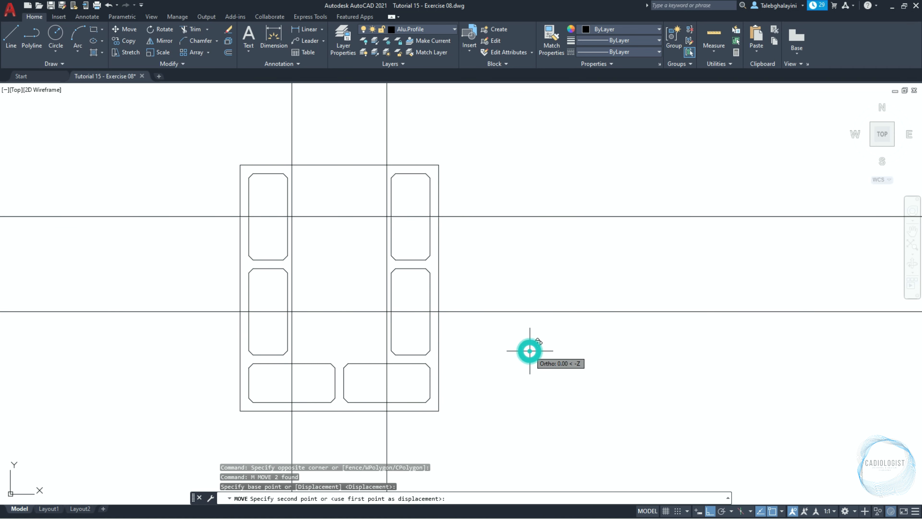
click(529, 352)
text(4.5)
key(Return)
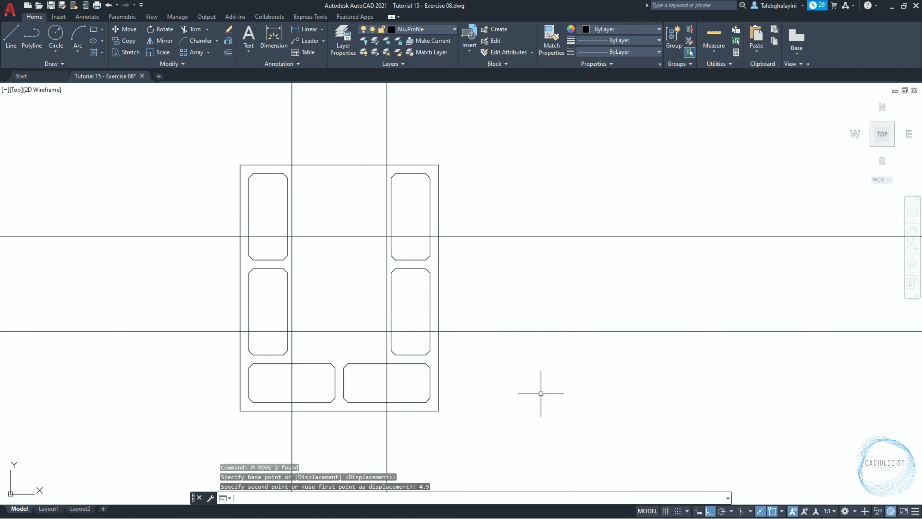
Step: Move the two vertical construction lines 4.5 to the left
click(415, 428)
click(254, 423)
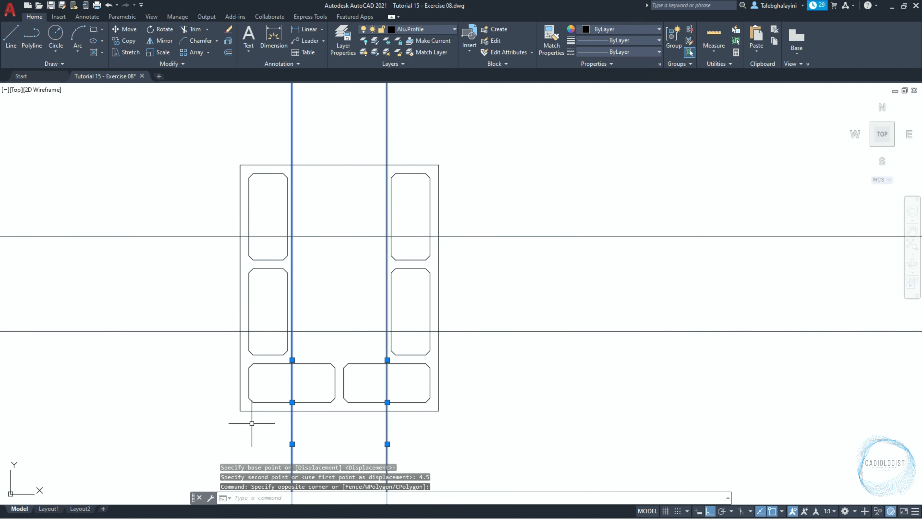
text(m)
key(Return)
click(202, 386)
text(4.5)
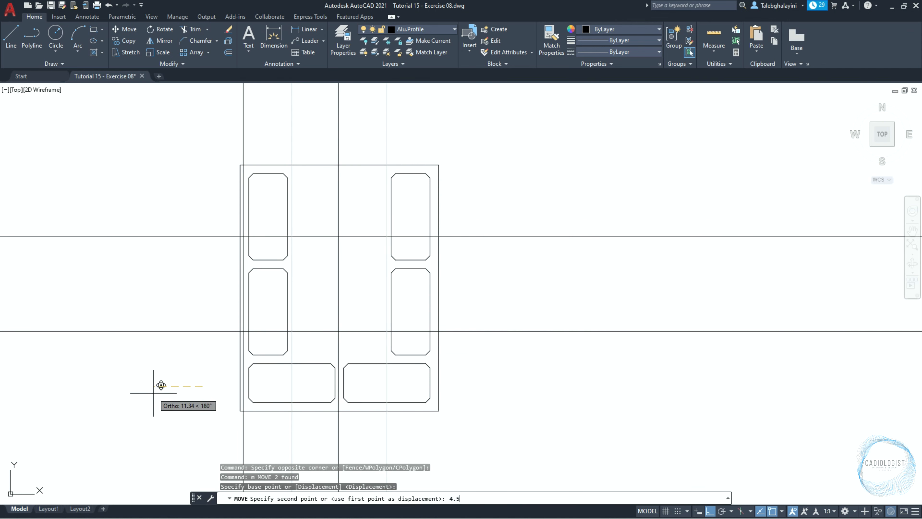
key(Return)
Step: Offset both horizontal construction lines 9 upward
text(offset)
key(Return)
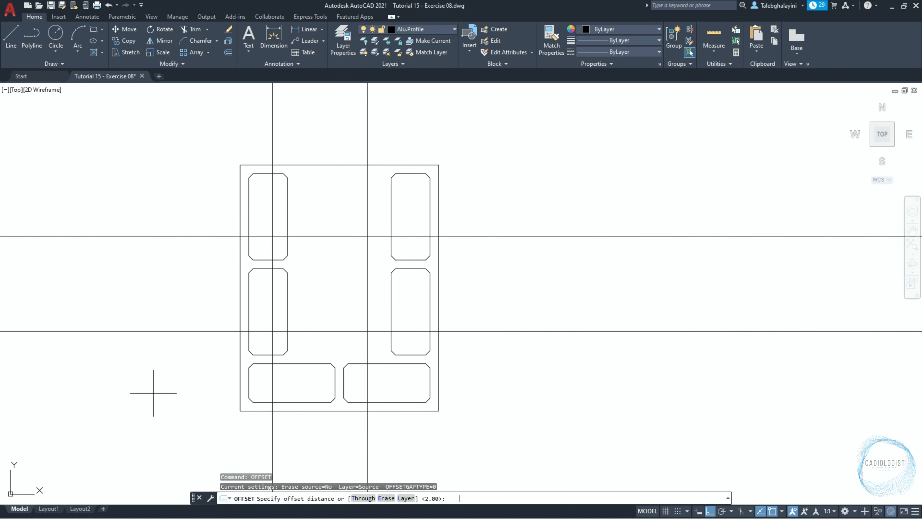
text(9)
key(Return)
click(469, 236)
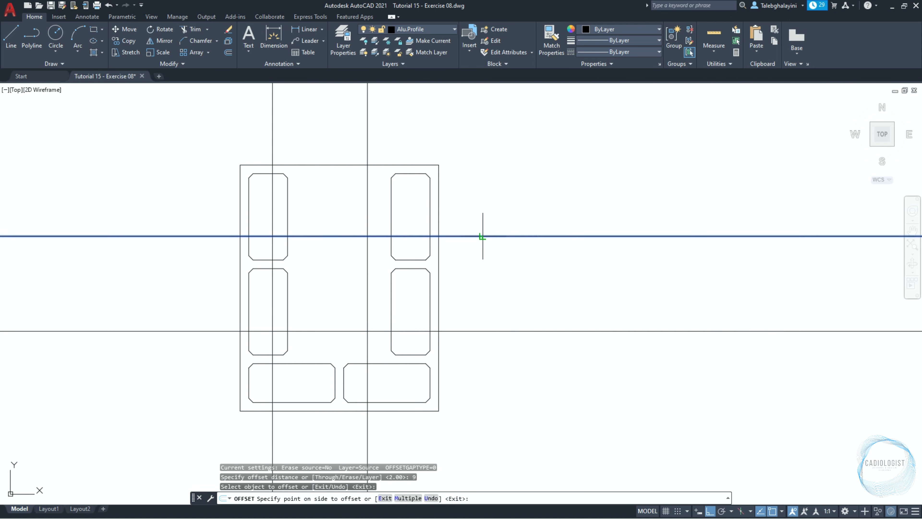
click(477, 217)
click(476, 331)
click(481, 303)
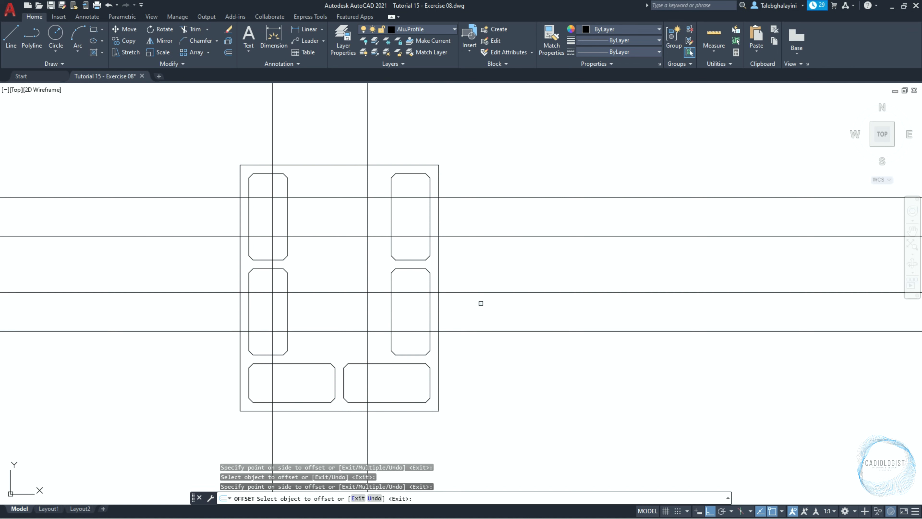
Step: Offset both vertical construction lines 9 to the right
click(366, 422)
click(393, 430)
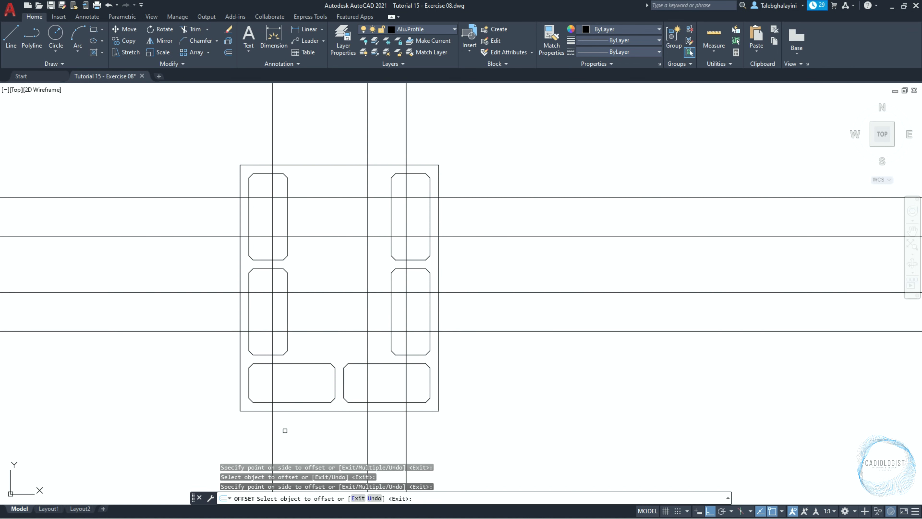
click(273, 432)
click(308, 429)
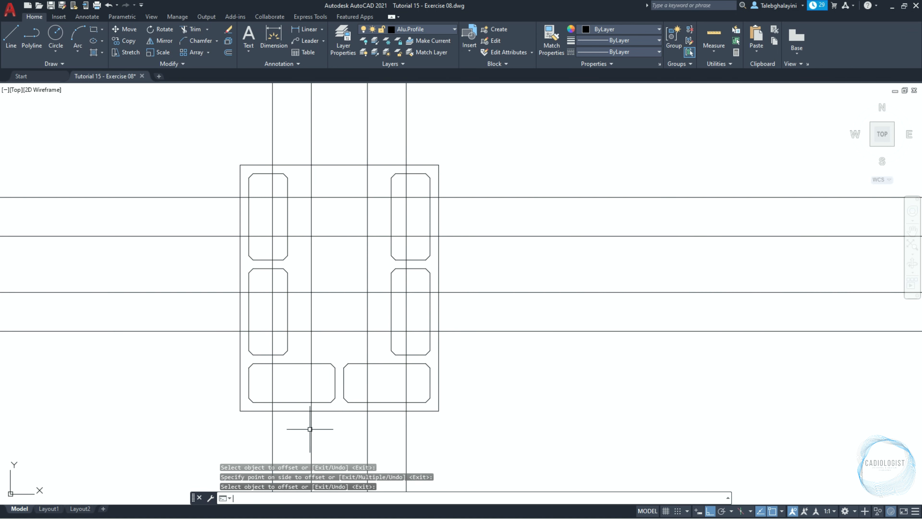
key(Return)
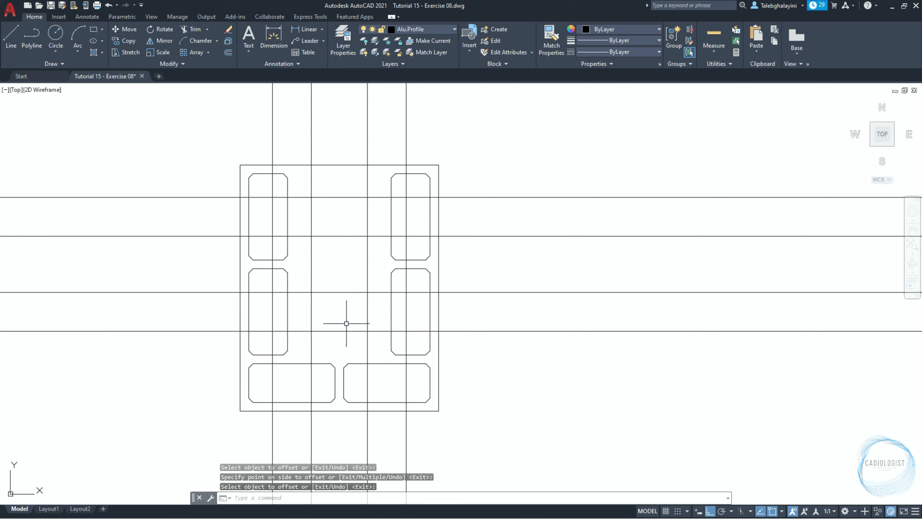
Step: Trim away the construction line ends that extend beyond the outer rectangle on all four sides
click(197, 29)
key(space)
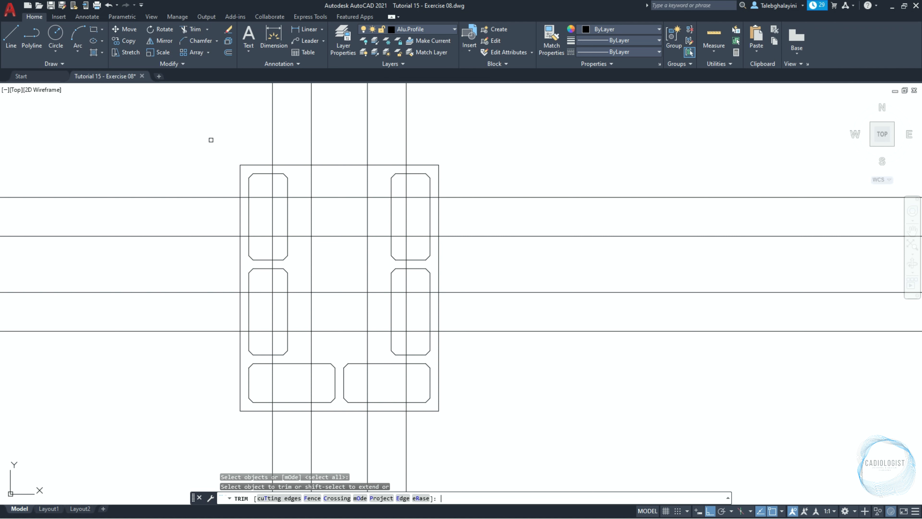
drag(538, 189, 536, 351)
drag(257, 125, 437, 128)
drag(215, 175, 175, 339)
drag(263, 430, 439, 430)
Step: Trim the profile's right wall between each pair of horizontal construction lines to open two slots into the chamfered rectangles
click(454, 209)
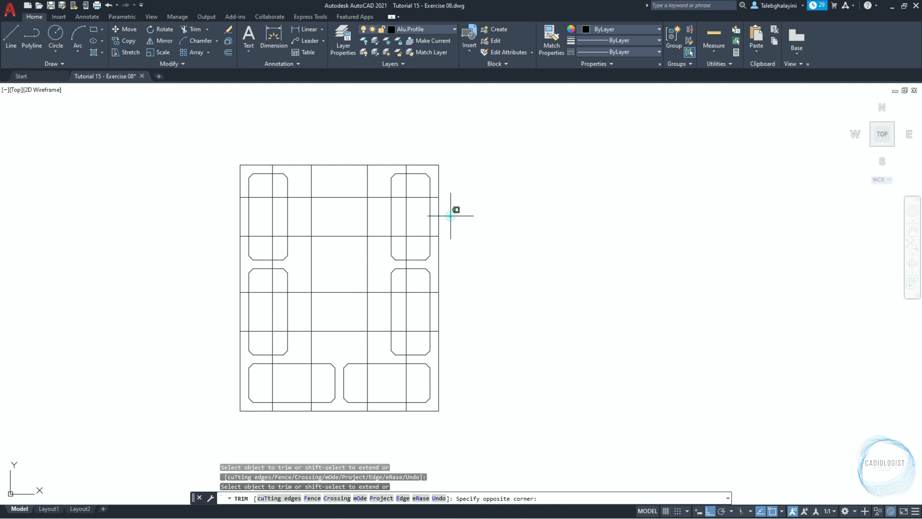
click(412, 241)
click(439, 311)
drag(432, 276, 407, 336)
Step: Trim the bottom wall and the lines inside the horizontal chamfered rectangles to open two slots along the profile's bottom
mouse_move(391, 399)
mouse_down()
mouse_move(380, 416)
mouse_move(407, 381)
mouse_move(269, 388)
mouse_up()
click(299, 402)
click(311, 383)
Step: Trim the profile's left wall and the construction line ends inside the left chamfered rectangles to open two slots
click(257, 308)
click(232, 312)
click(265, 283)
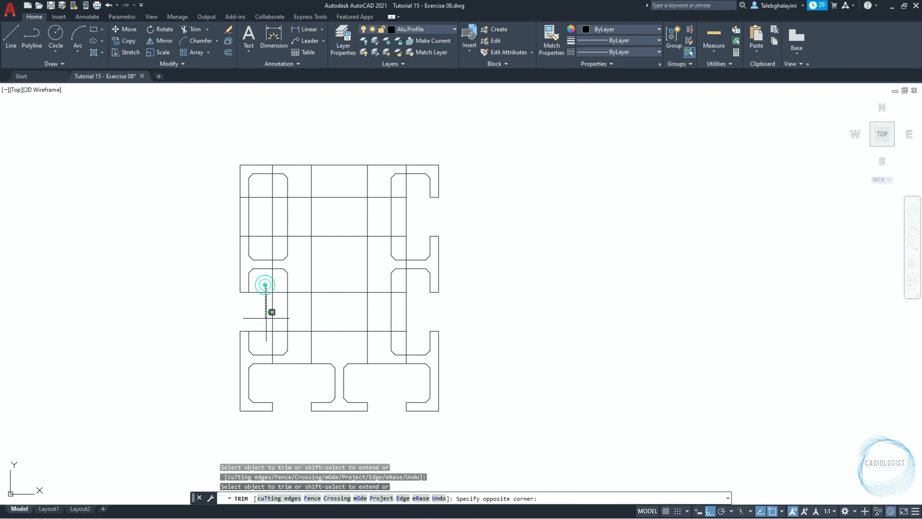
click(262, 343)
click(221, 218)
click(259, 241)
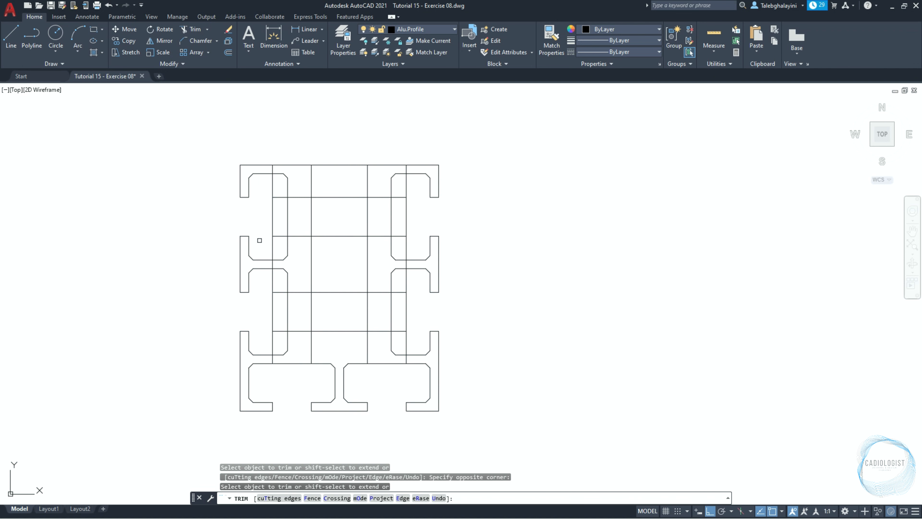
key(space)
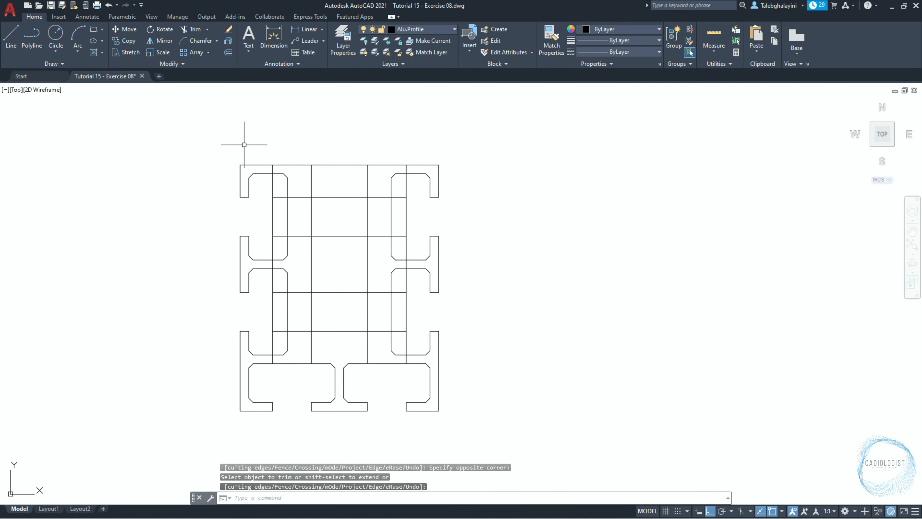
Step: Join the whole profile outline, including the trimmed chamfered rectangles, into a single polyline
click(477, 151)
click(209, 406)
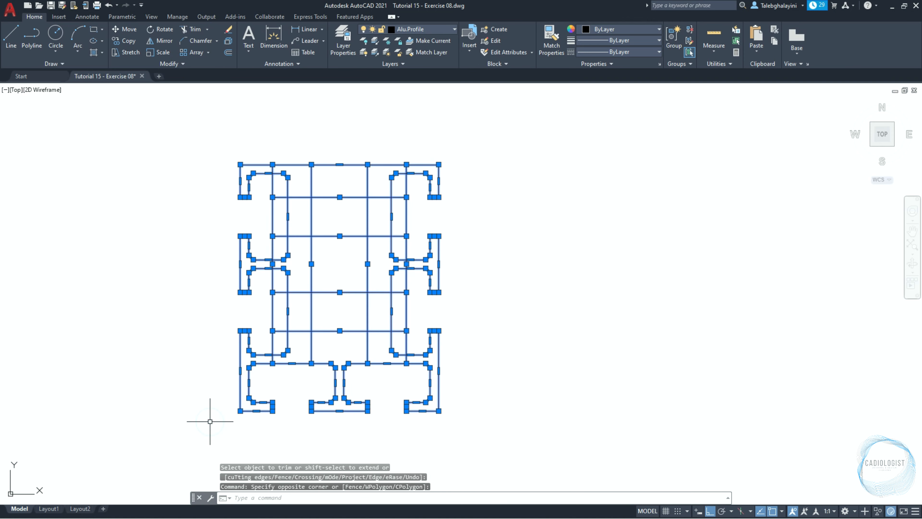
text(j)
key(Return)
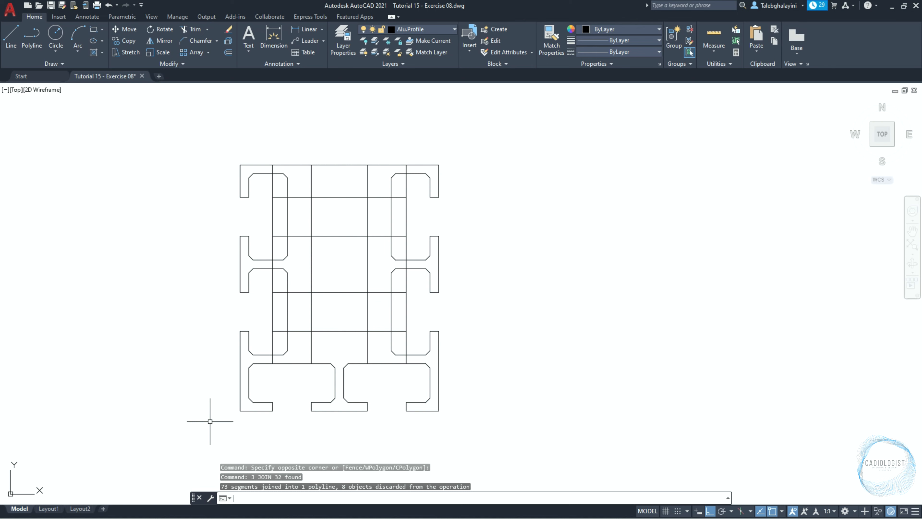
Step: Delete the leftover horizontal and vertical construction lines inside the profile
click(224, 133)
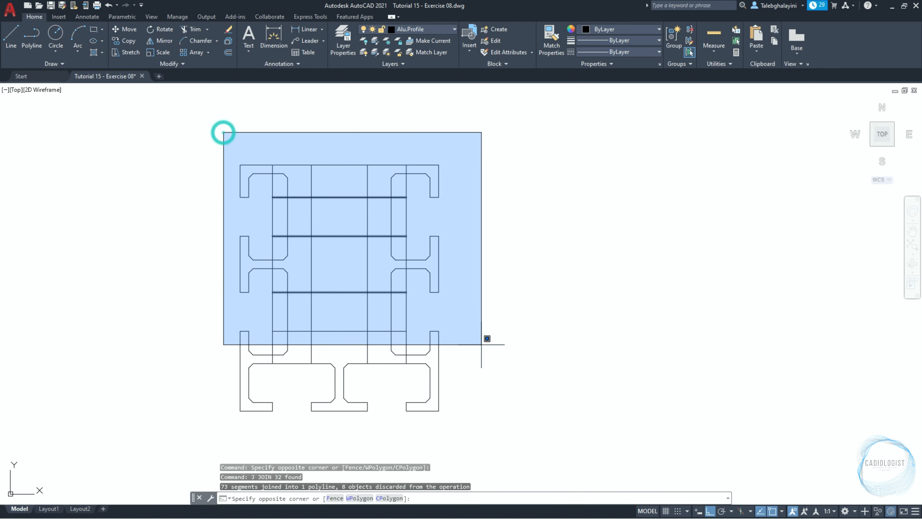
click(510, 372)
key(Delete)
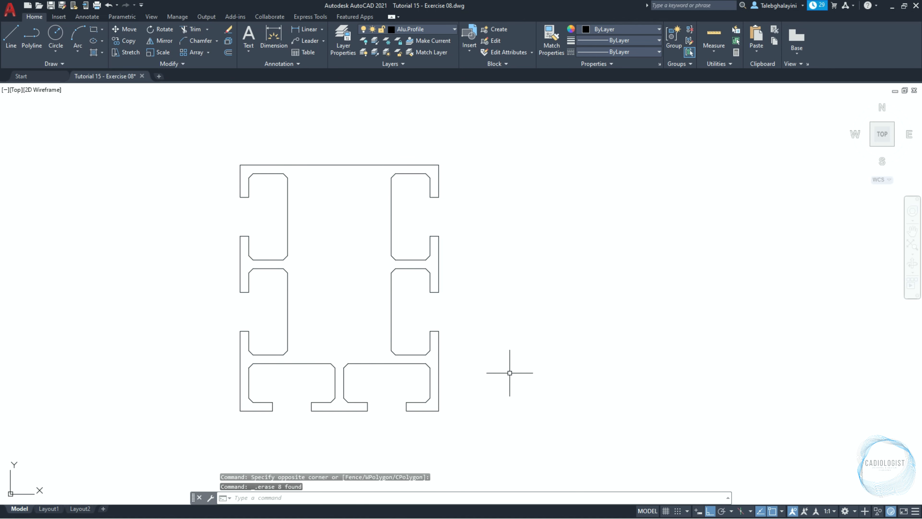
Step: Draw a rectangle filling the central cavity, from the upper-left chamfered pocket's inner top corner to the lower-right vertical pocket's inner bottom corner
text(rec)
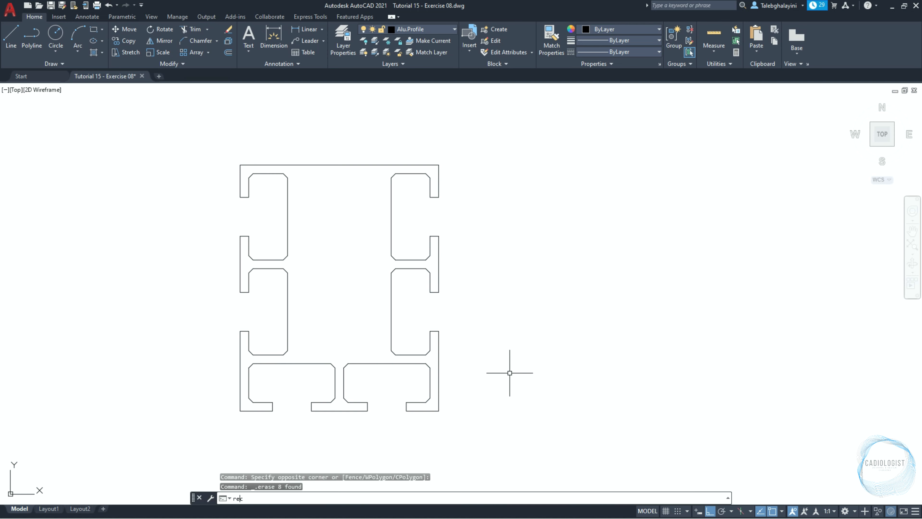
key(Return)
scroll(296, 167, up, 5)
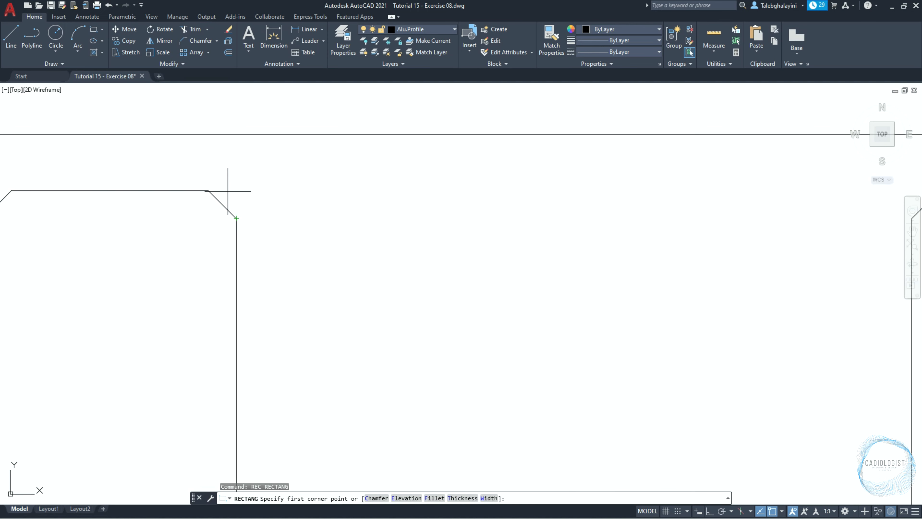
click(236, 192)
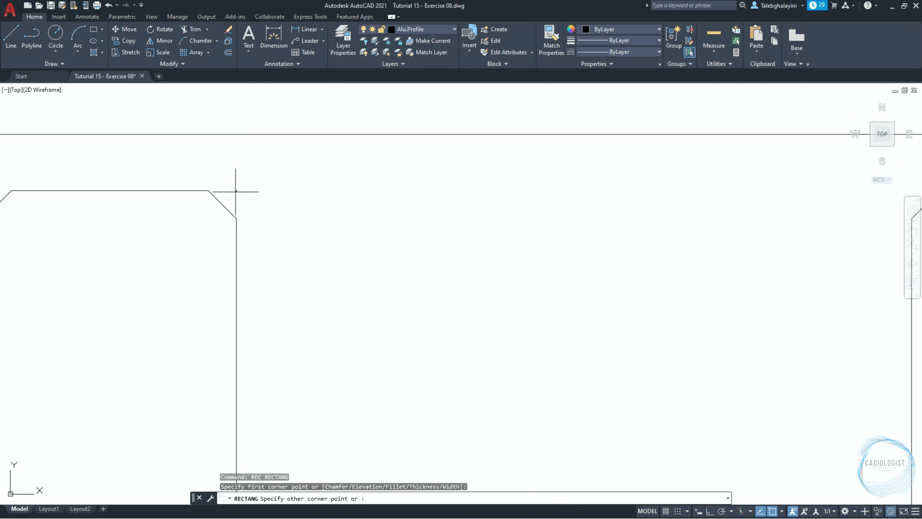
scroll(235, 191, down, 5)
scroll(300, 301, up, 5)
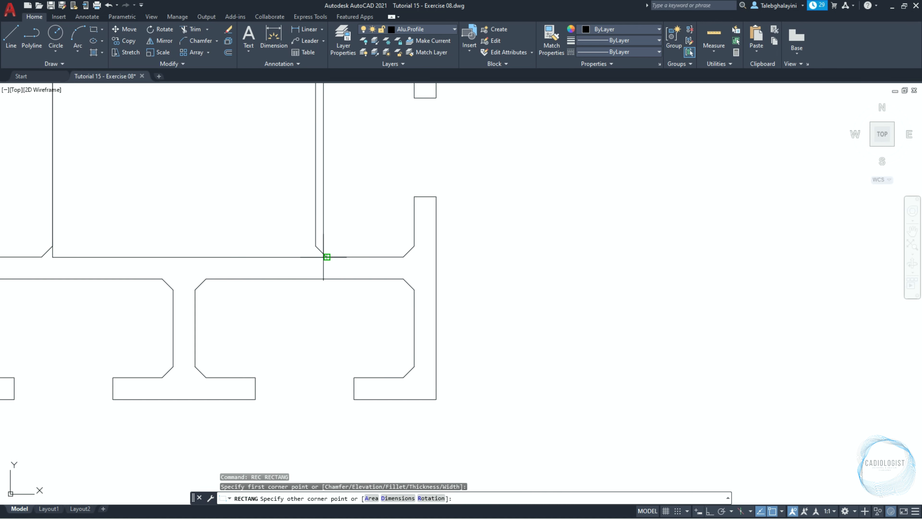
click(315, 257)
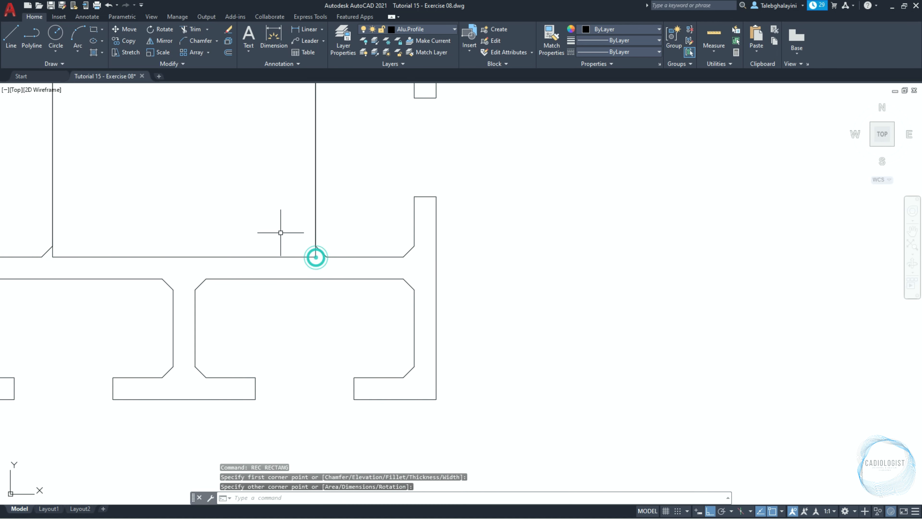
Step: Stretch both long sides of the central rectangle inward by 2 each
scroll(279, 232, down, 3)
scroll(272, 279, up, 1)
click(257, 330)
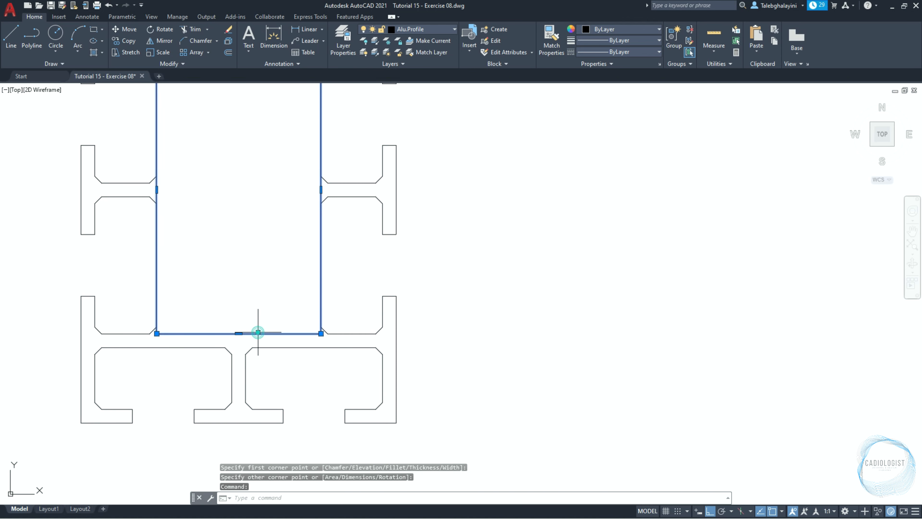
click(321, 189)
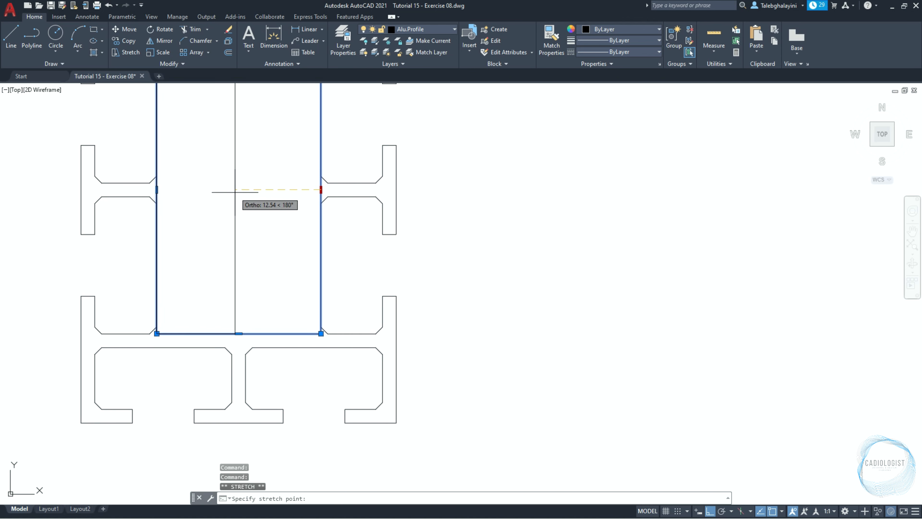
text(2)
key(Return)
click(157, 189)
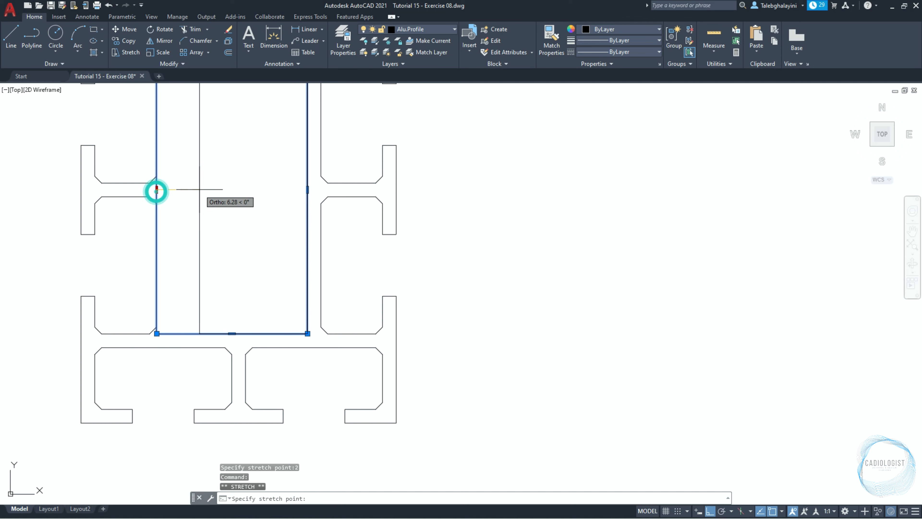
text(2)
key(Return)
scroll(200, 190, down, 2)
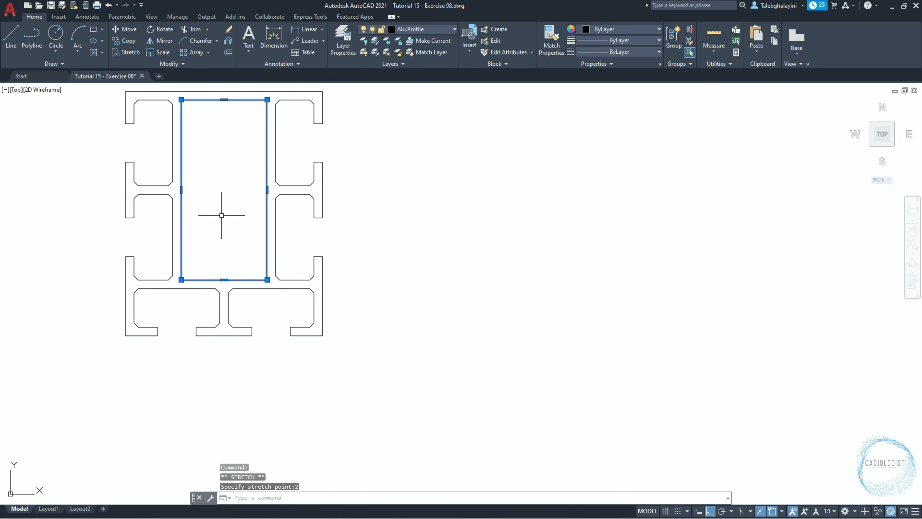
mouse_move(222, 215)
middle_down()
mouse_move(286, 232)
mouse_move(354, 268)
middle_up()
key(Escape)
Step: Chamfer all four corners of the central rectangle with both distances set to 1
text(cha)
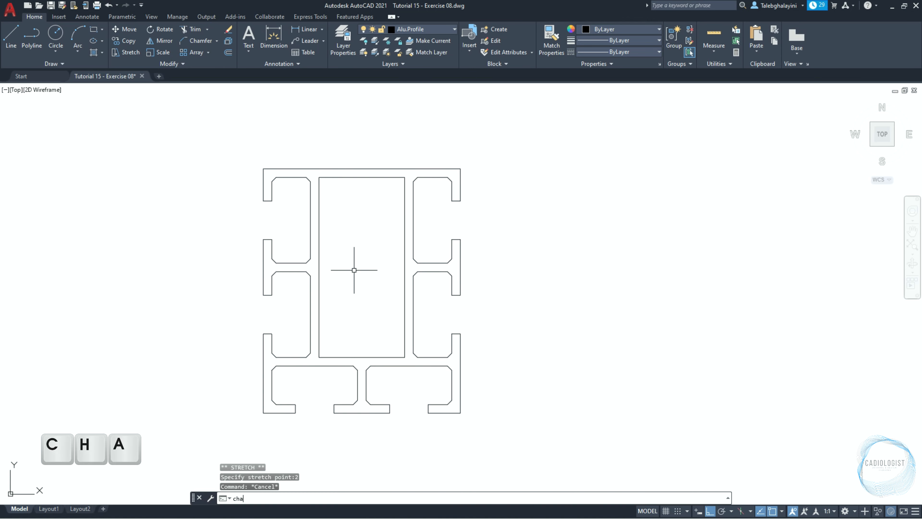
key(Return)
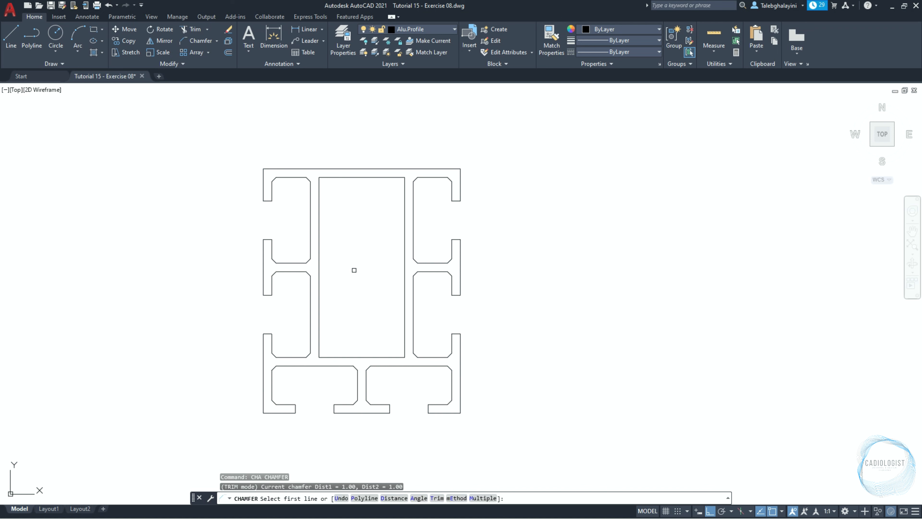
text(d)
key(Return)
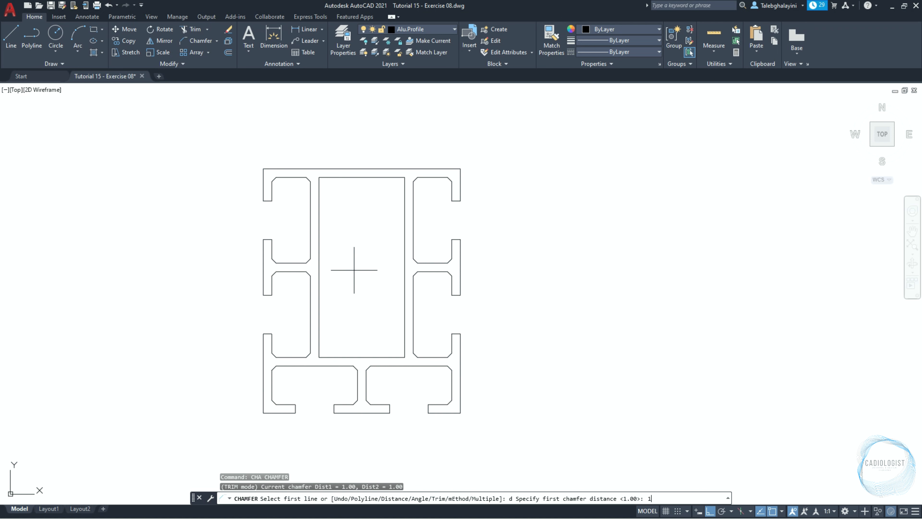
text(1)
key(Return)
key(Return)
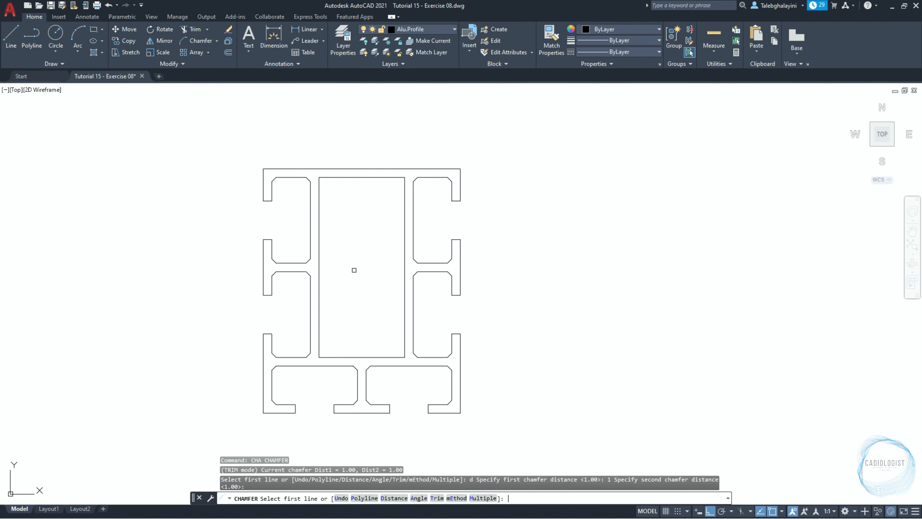
text(m)
key(Return)
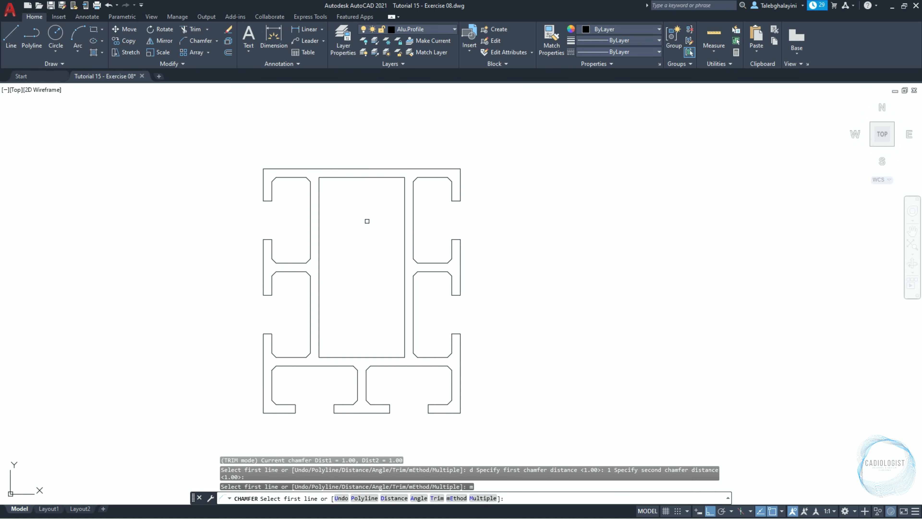
click(319, 189)
click(329, 178)
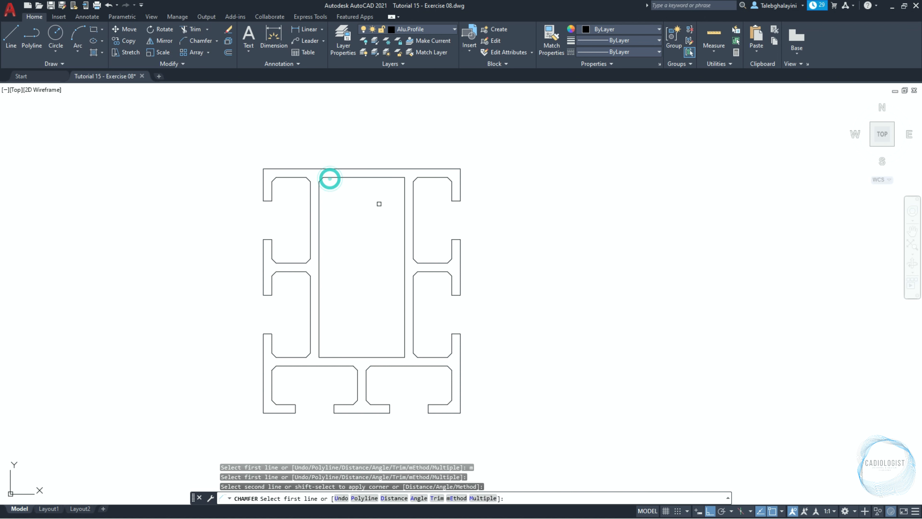
click(395, 177)
click(402, 188)
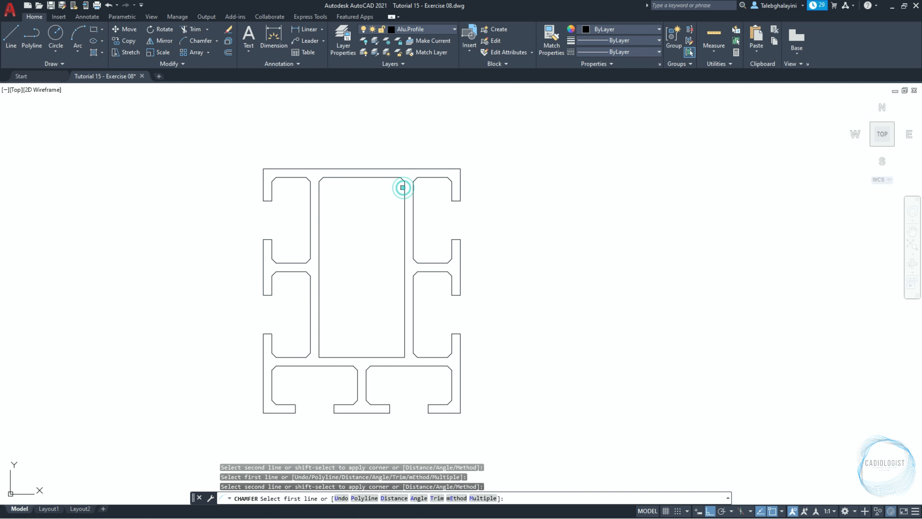
click(404, 349)
click(394, 357)
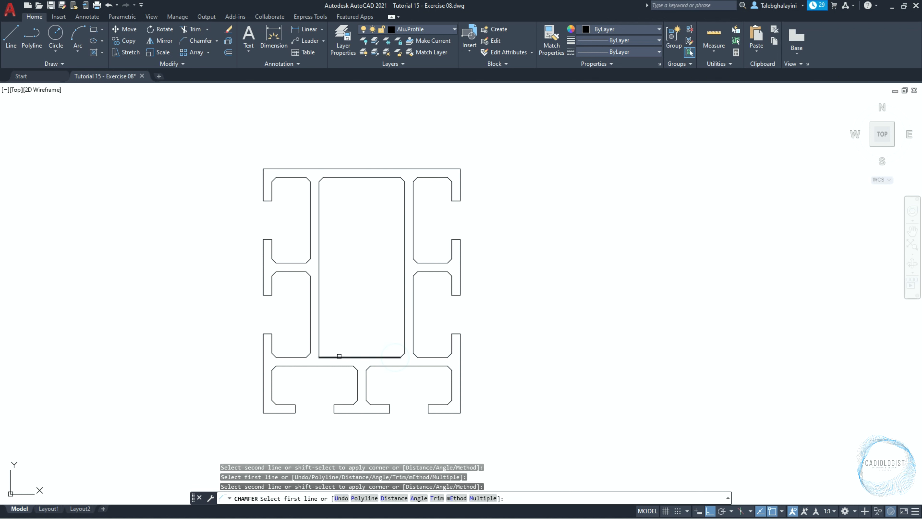
click(329, 356)
click(318, 348)
Step: Chamfer the four outer corners of the profile with both distances set to 2
text(d)
key(Return)
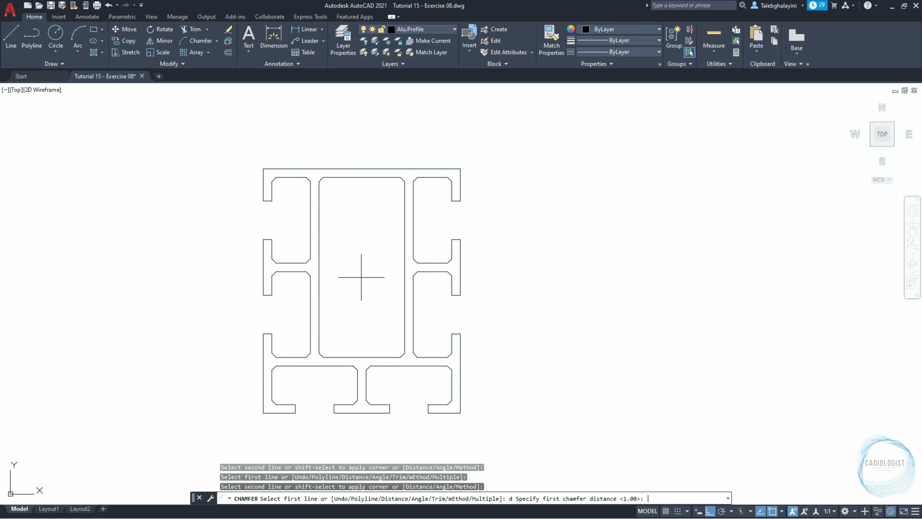
text(2)
key(Return)
key(Return)
text(m)
key(Return)
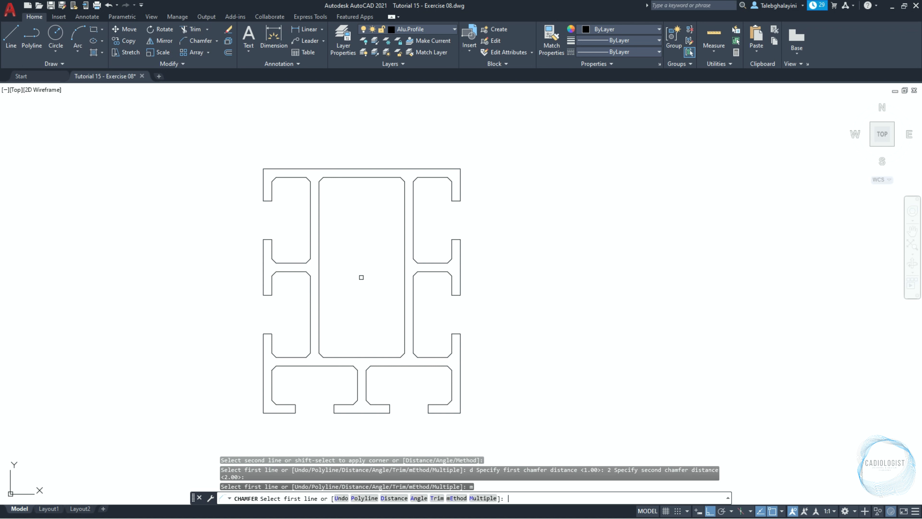
click(263, 175)
click(268, 169)
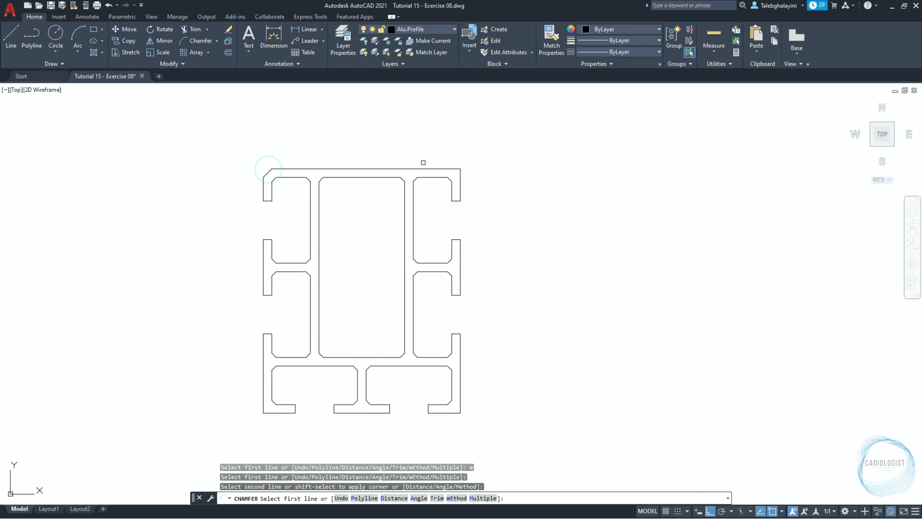
click(439, 165)
click(460, 177)
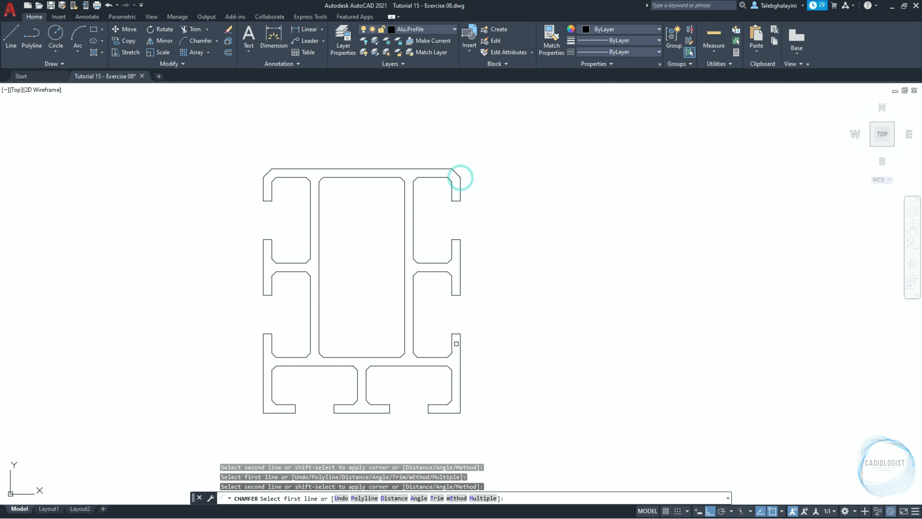
click(461, 406)
click(454, 412)
click(268, 413)
click(263, 406)
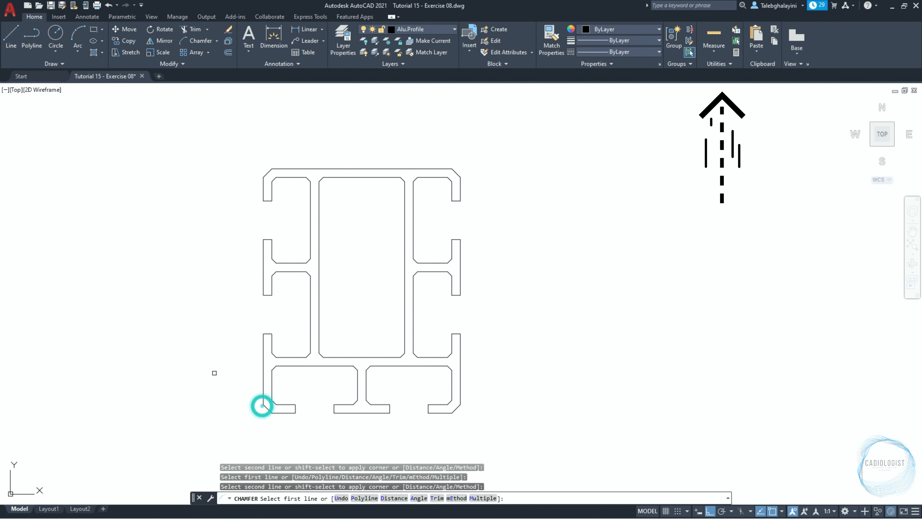
key(Return)
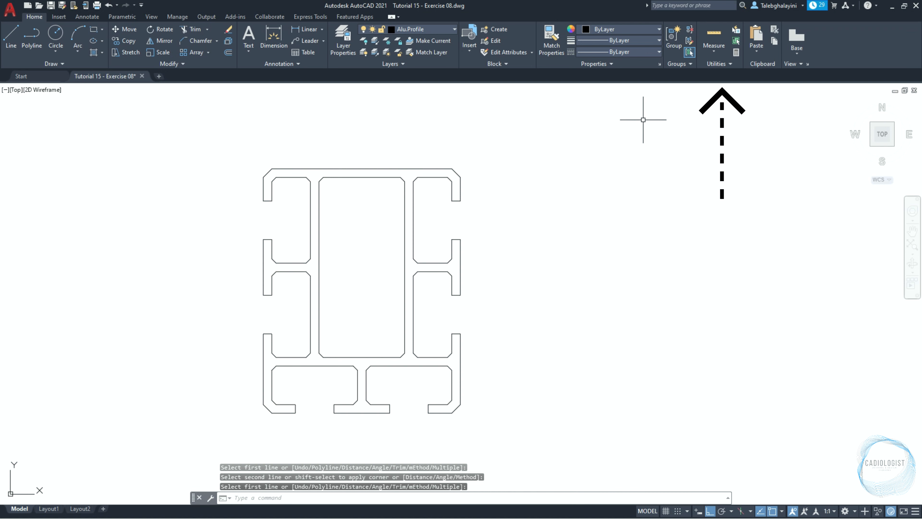
Step: Measure the profile's overall height from the midpoint of its bottom edge to the top edge
click(715, 51)
click(721, 89)
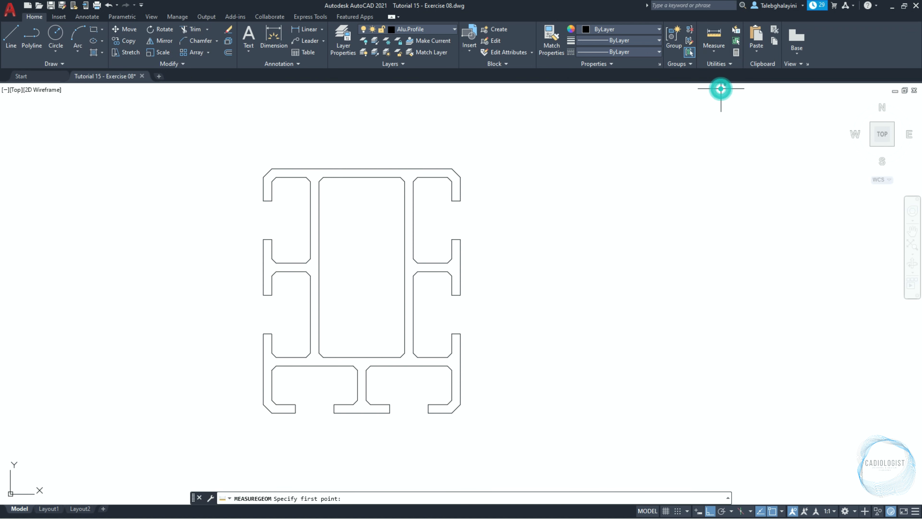
scroll(363, 294, up, 2)
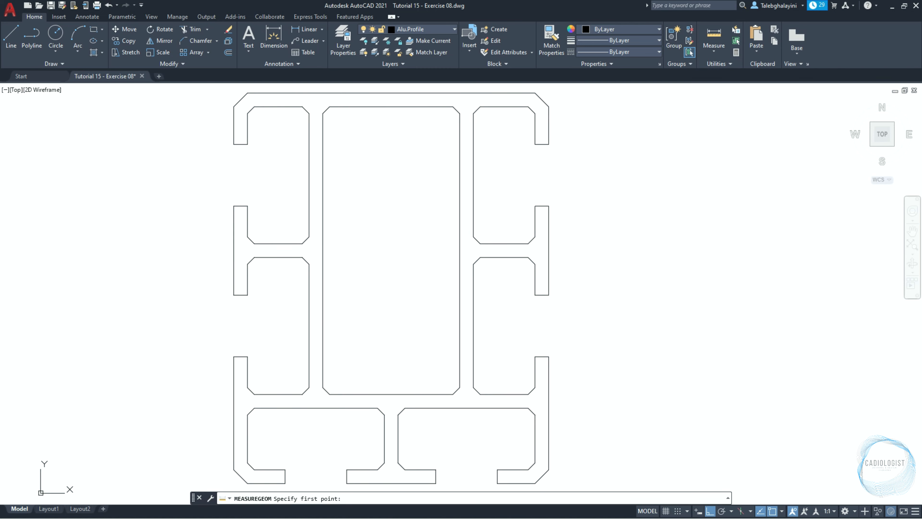
click(391, 482)
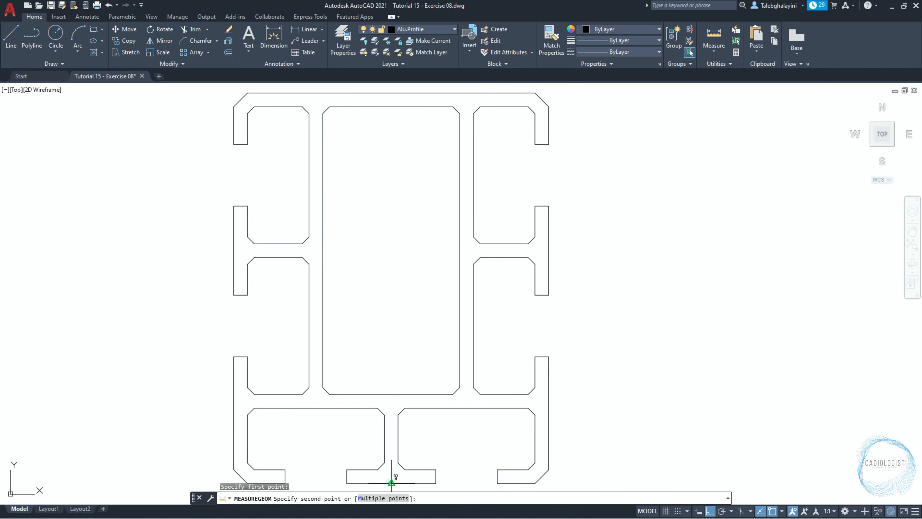
click(392, 93)
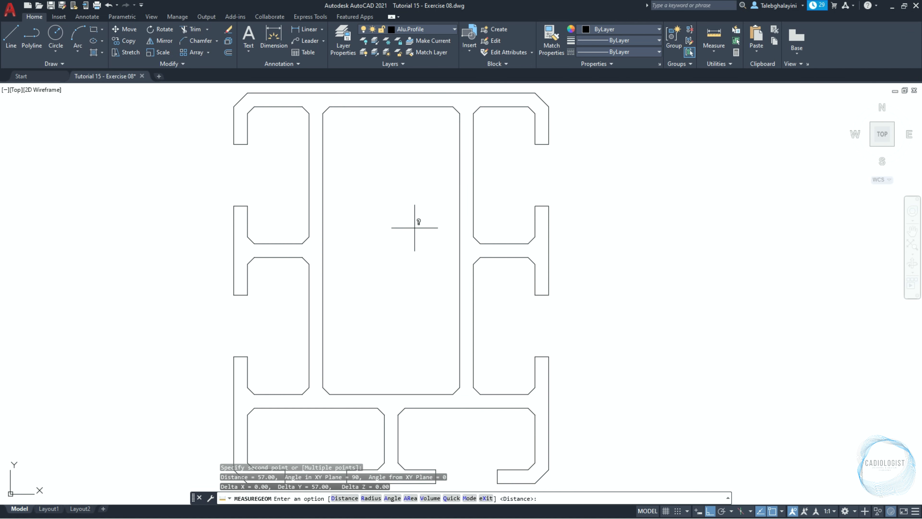
scroll(414, 227, down, 2)
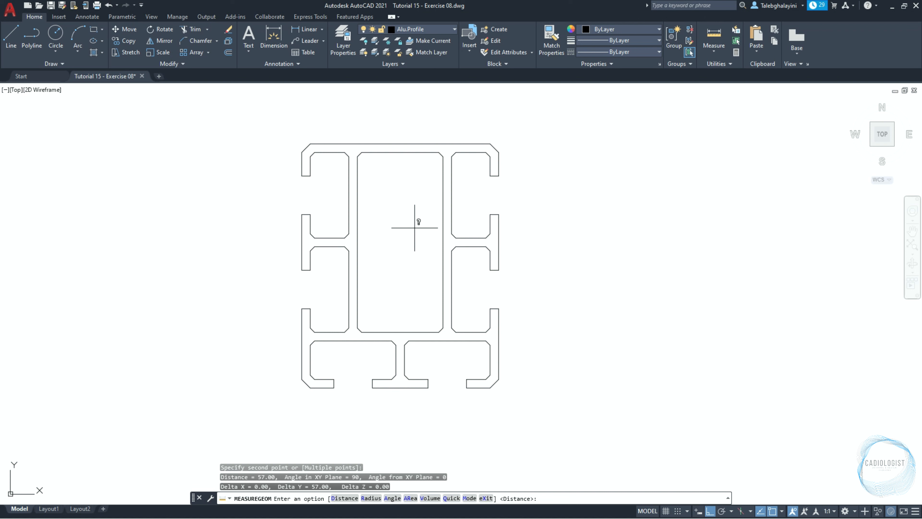
Step: Stretch the part of the profile above the lower side slots upward by 1.5
key(Escape)
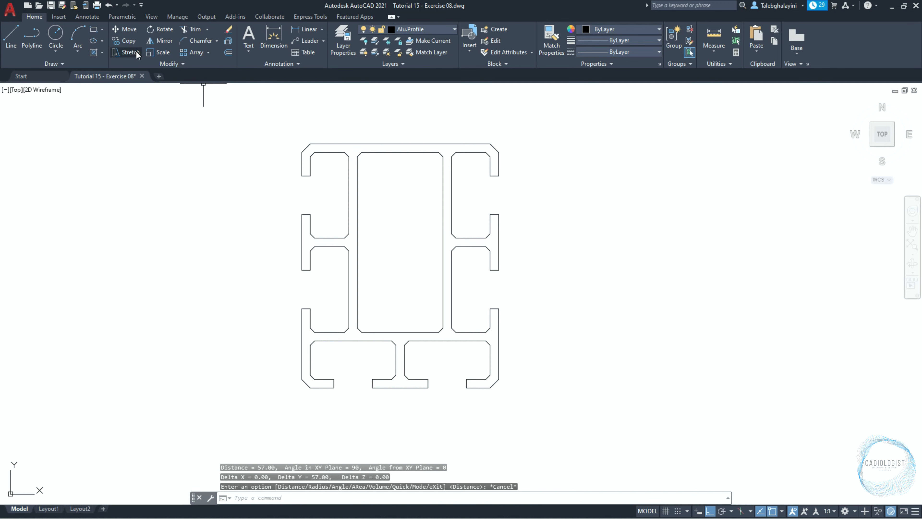
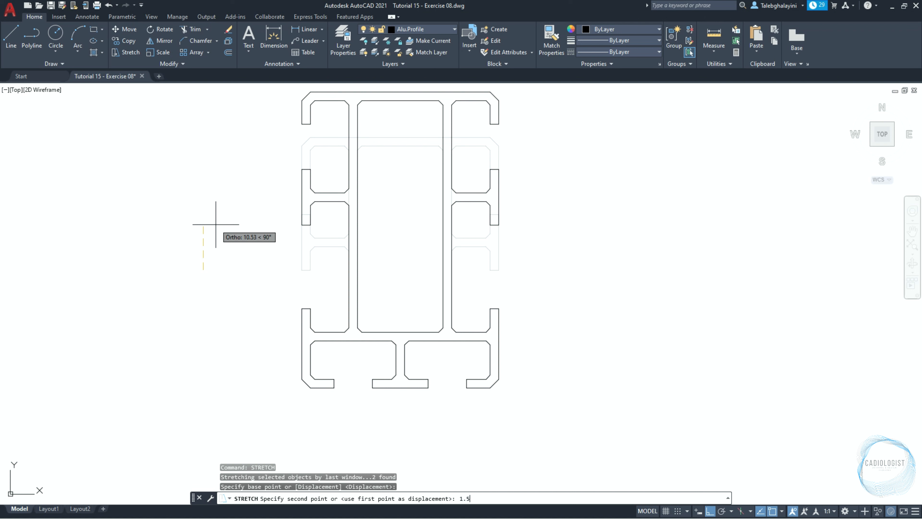
key(Return)
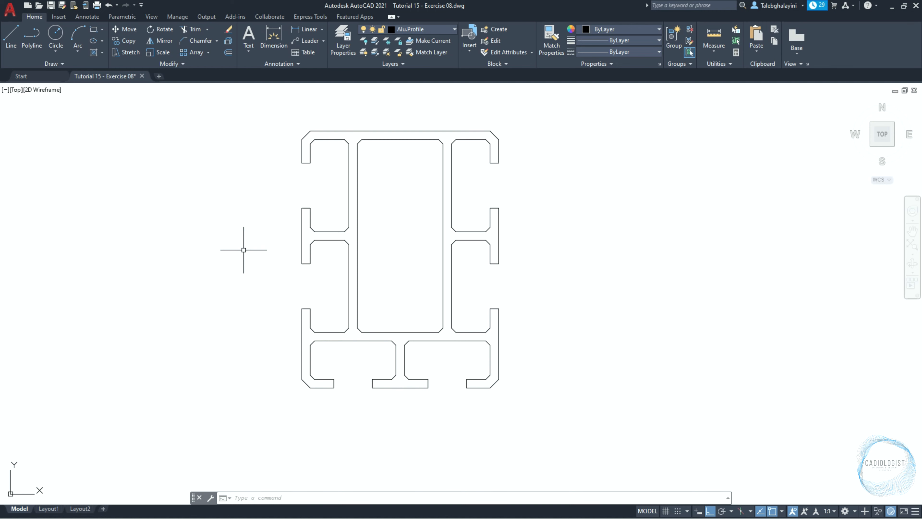
Step: Measure the profile's overall width between the midpoints of its left and right middle edges
text(DI)
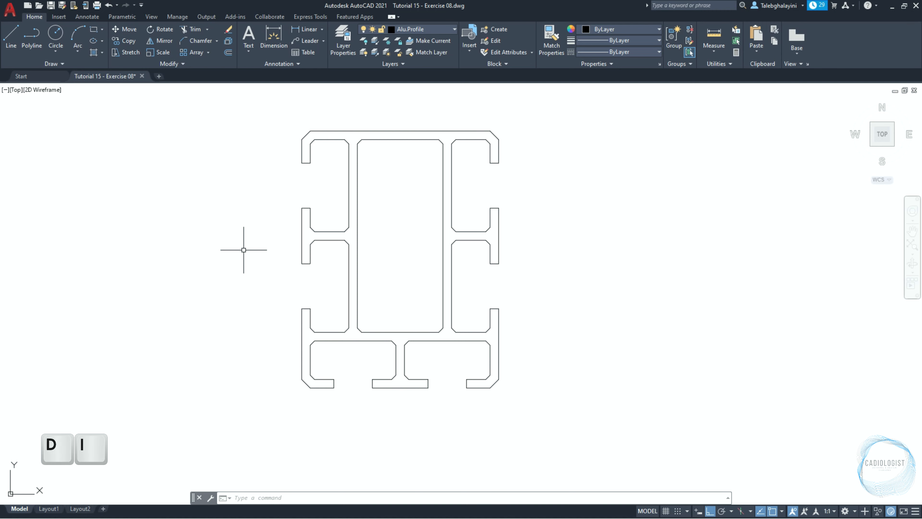
key(Return)
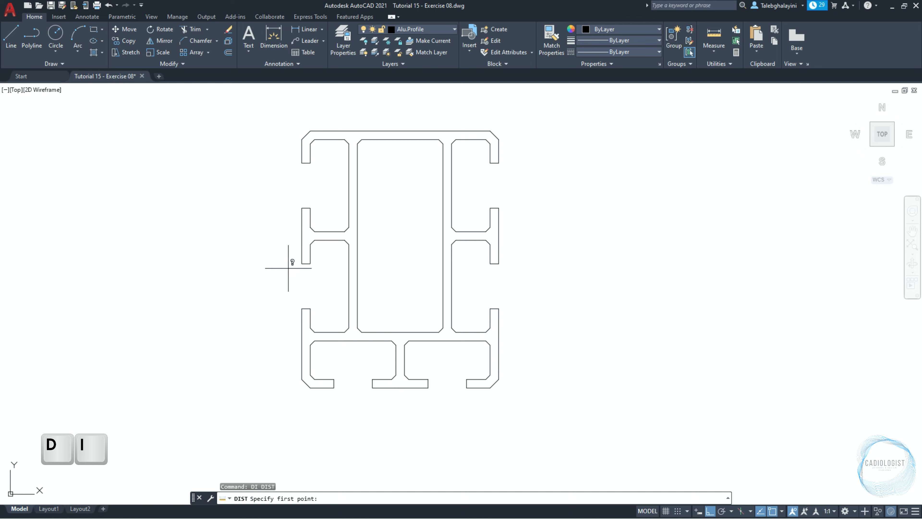
click(298, 238)
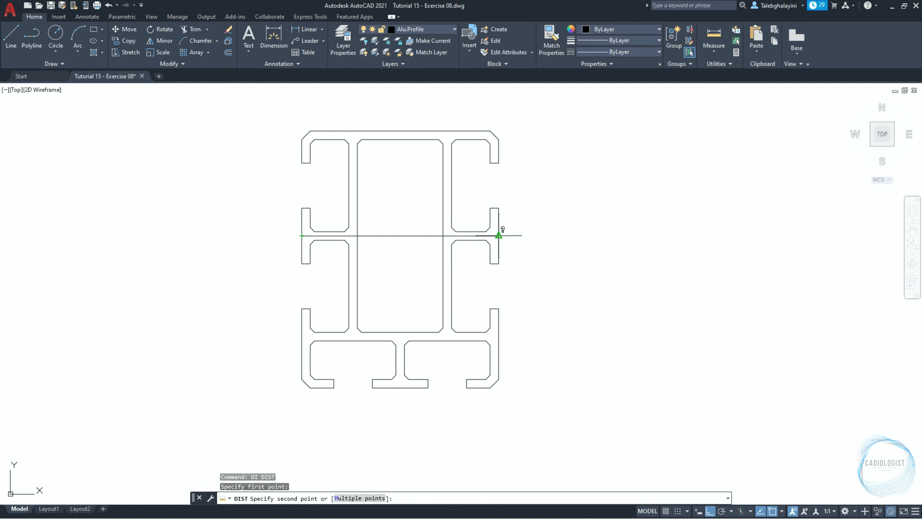
click(500, 237)
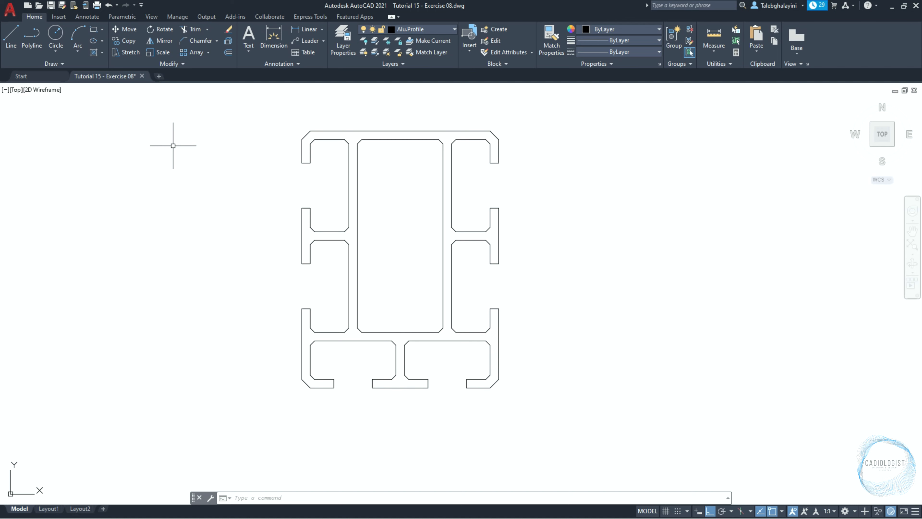
Step: Stretch the left half of the profile, including the central cavity's left wall, outward by 2
click(134, 54)
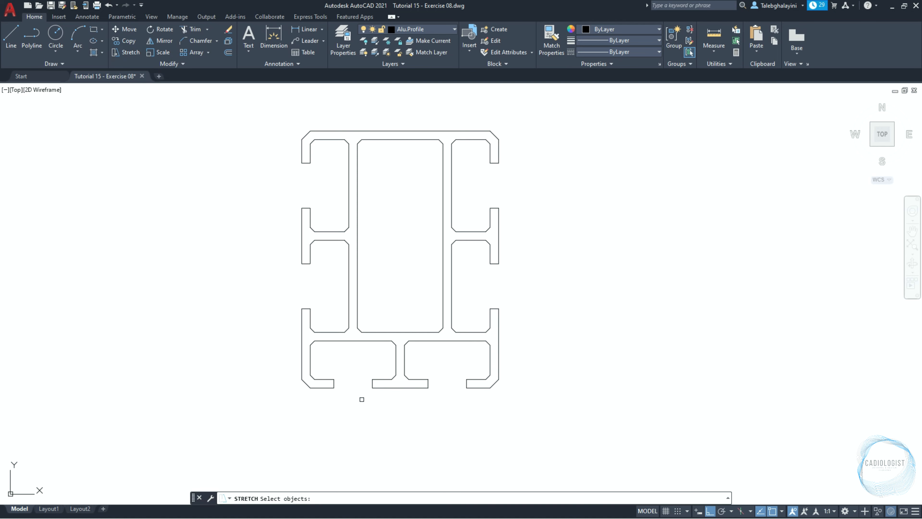
click(368, 402)
click(224, 118)
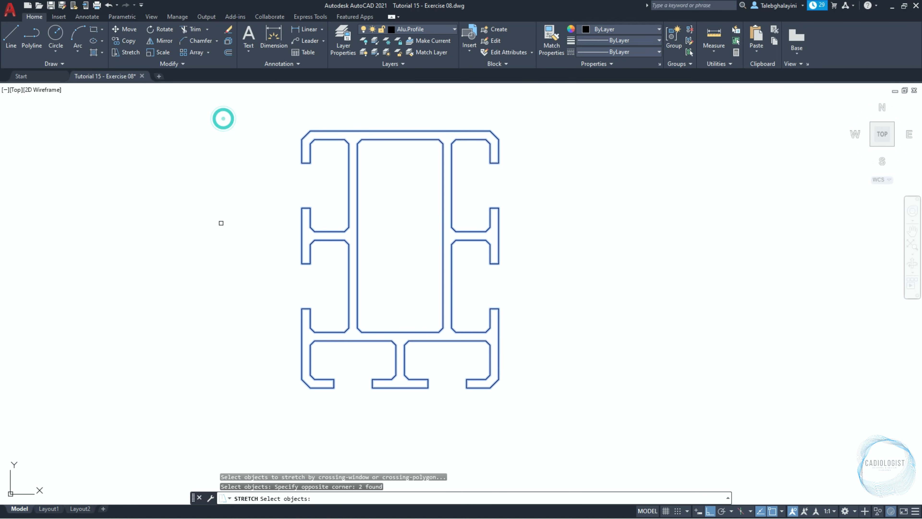
text(n)
key(Return)
key(Return)
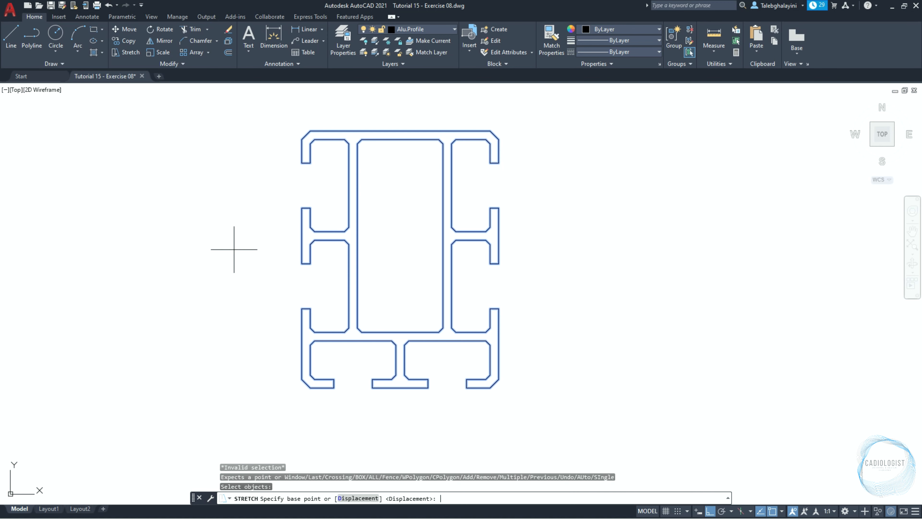
click(239, 246)
text(2)
key(Return)
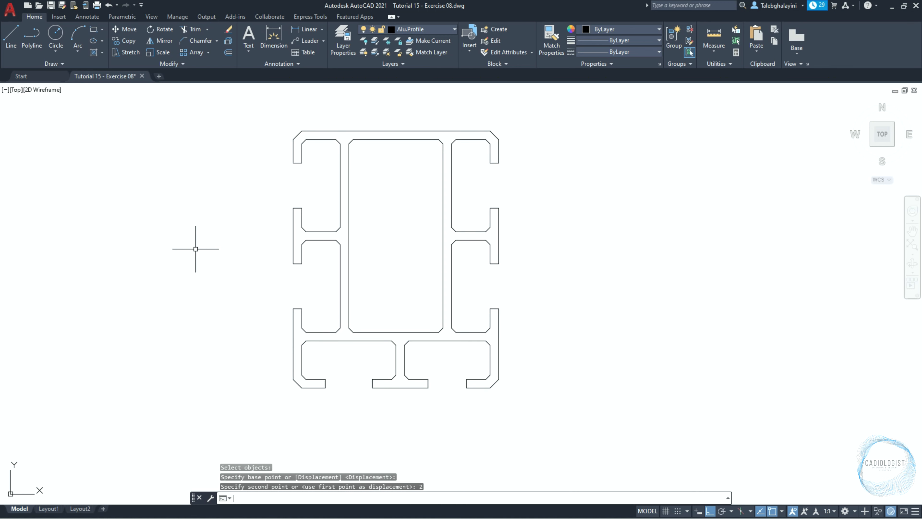
Step: Stretch the right half of the profile, including the central cavity's right wall, outward by 2
click(520, 108)
click(430, 410)
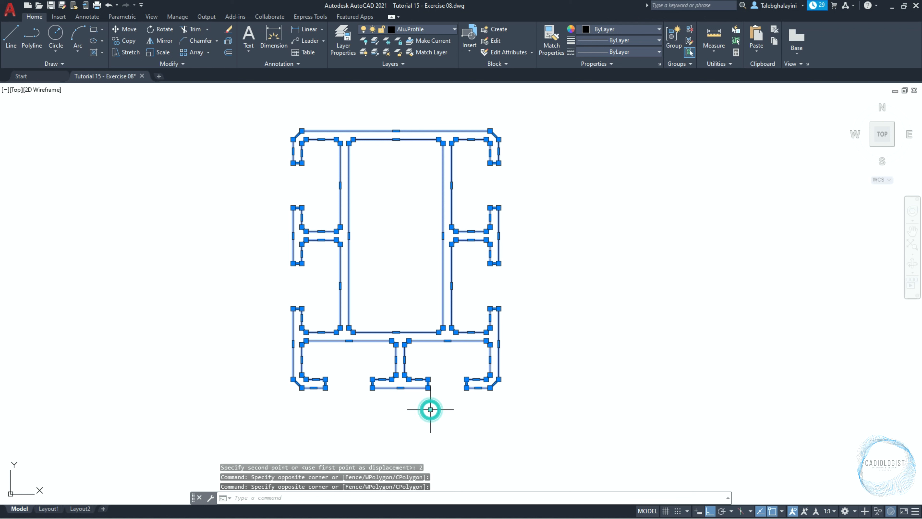
text(str)
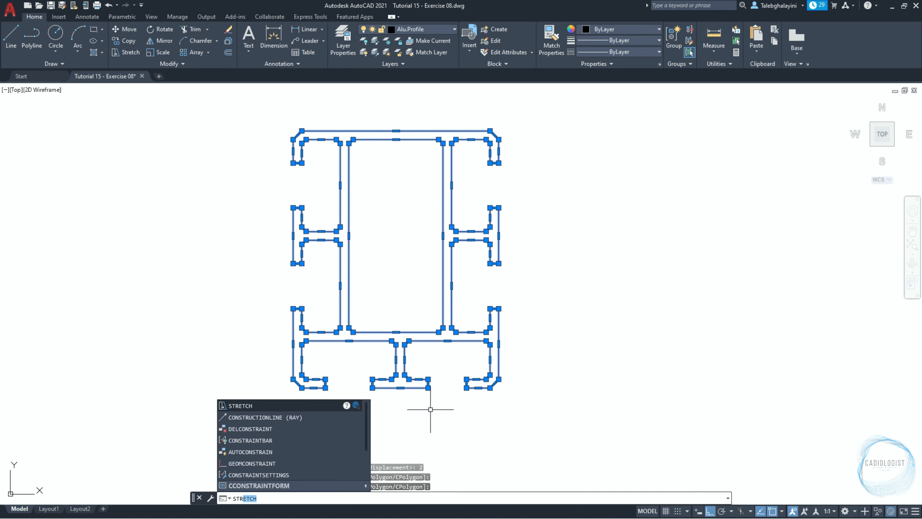
key(Return)
click(540, 280)
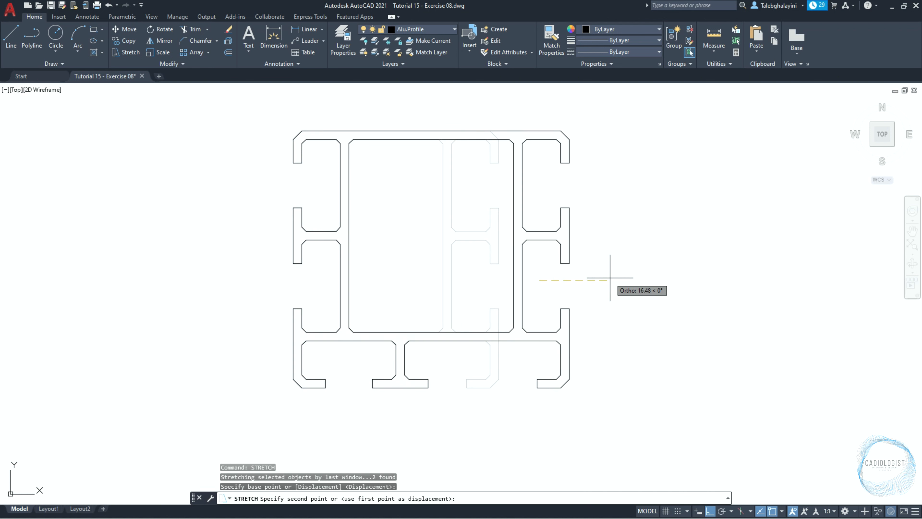
text(2)
key(Return)
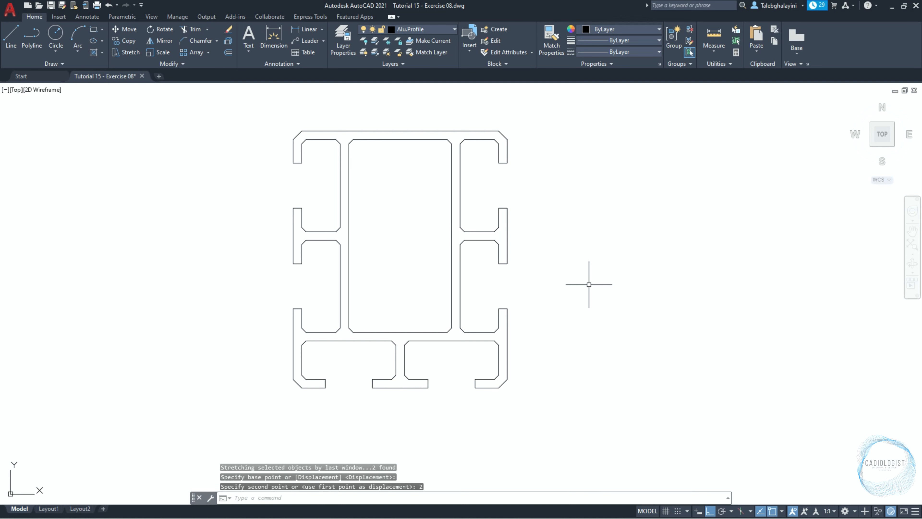
Step: Try to join the outer profile outline and the central rectangle
click(276, 108)
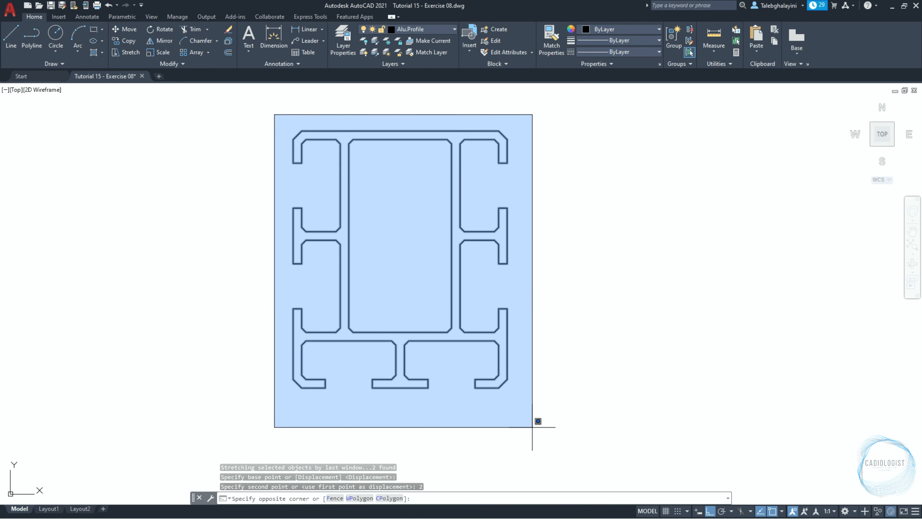
click(533, 426)
text(j)
key(Return)
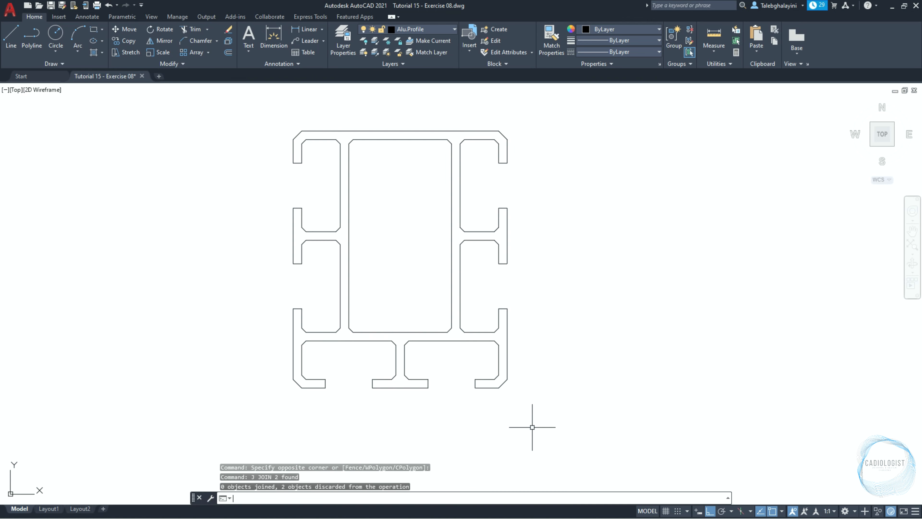
Step: Copy the whole profile, including its central rectangle, horizontally to the right by 150
click(253, 408)
click(538, 108)
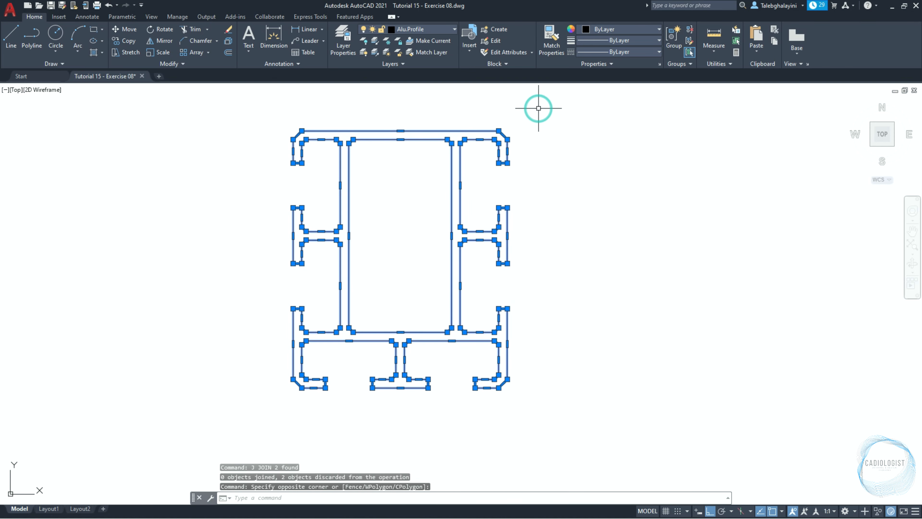
text(co)
key(Return)
click(557, 129)
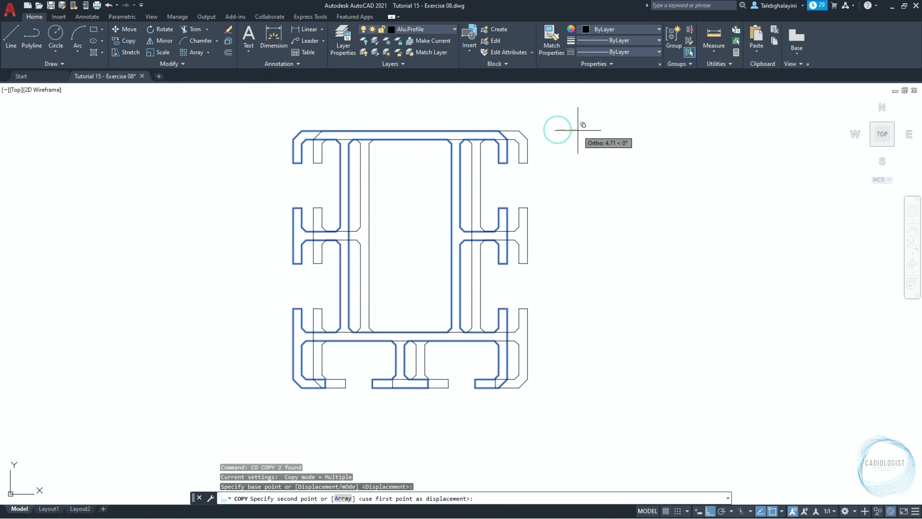
text(150)
key(Return)
key(Escape)
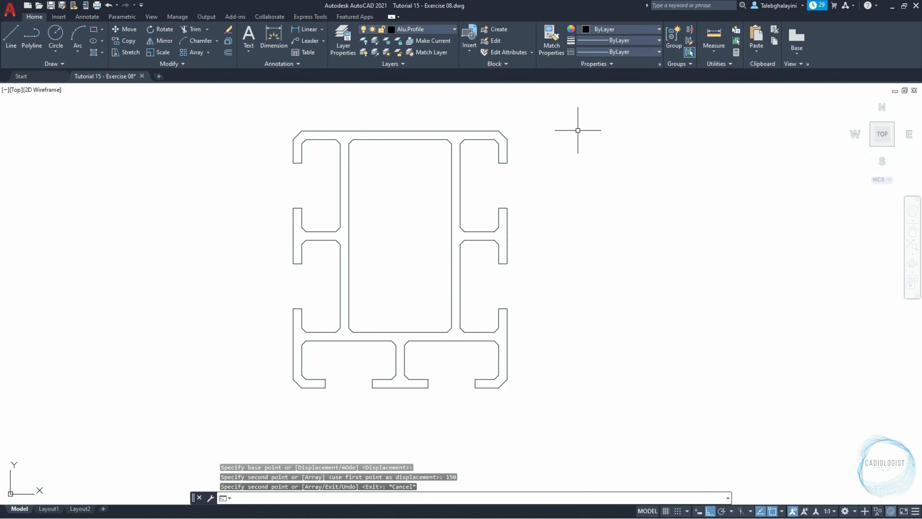
Step: Delete the central rectangle from the copied profile on the right
scroll(689, 199, down, 3)
middle_drag(248, 216, 147, 251)
scroll(287, 271, up, 3)
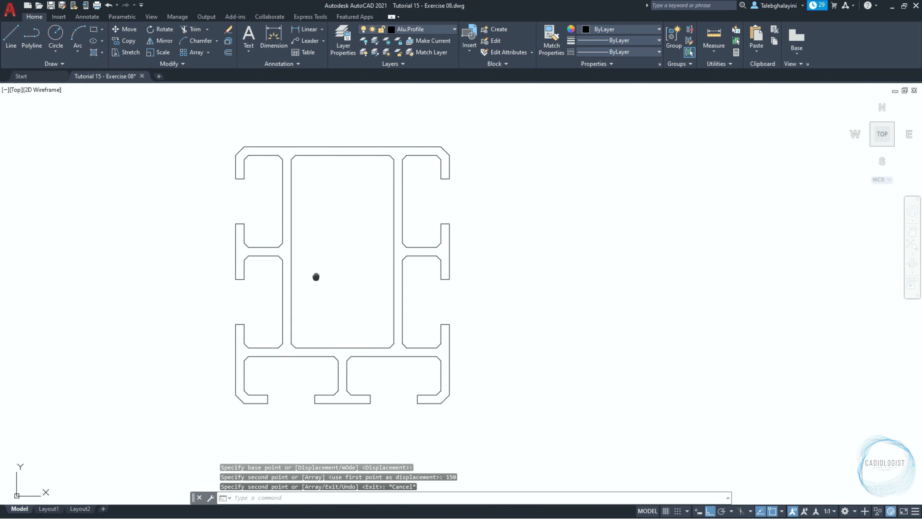
click(404, 263)
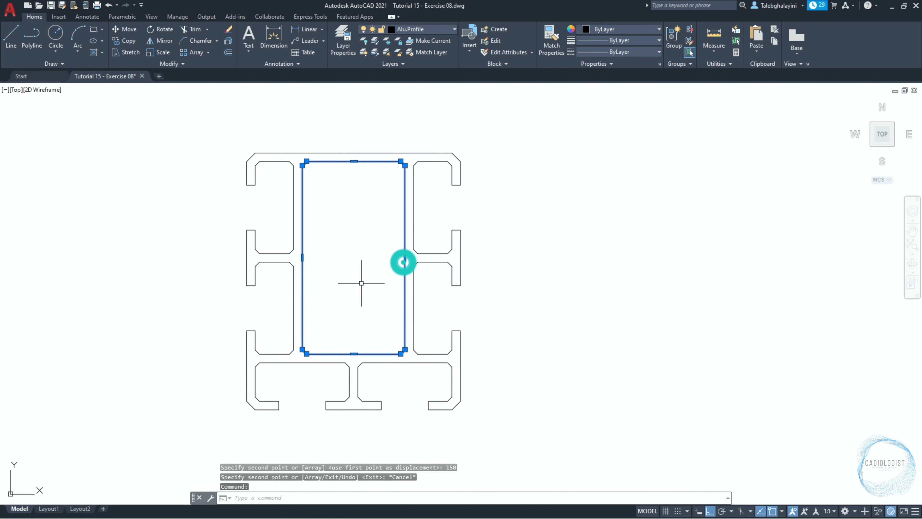
key(Delete)
Step: Draw a horizontal construction line through the midpoint of the copied profile's bottom edge
text(xl)
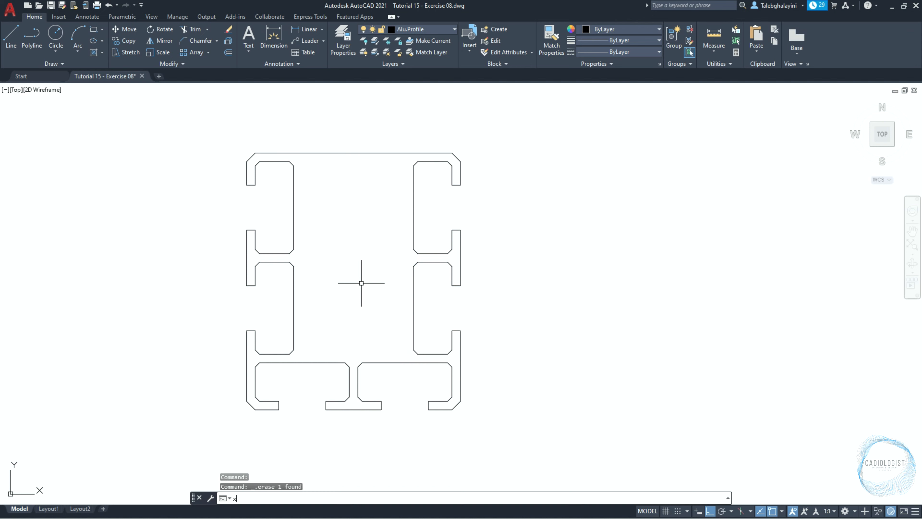
key(Return)
click(354, 410)
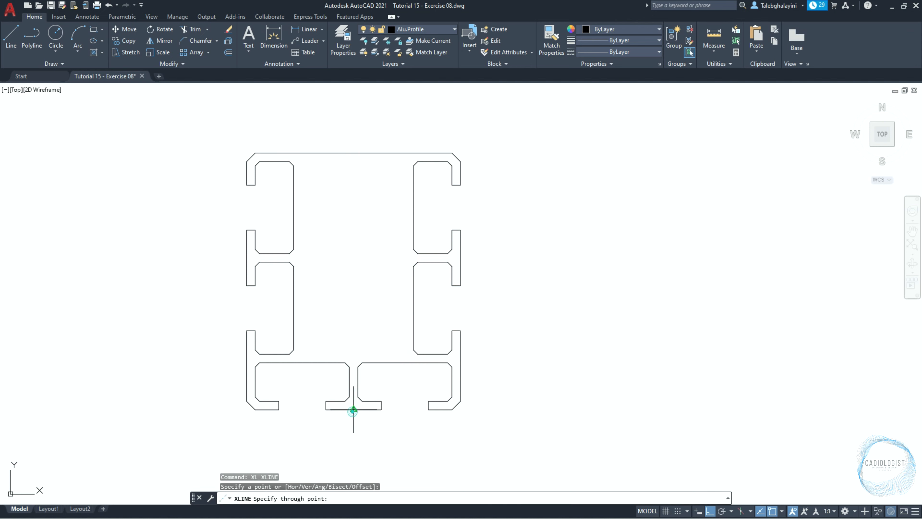
click(479, 412)
key(Return)
Step: Move the horizontal construction line upward by 40
click(504, 411)
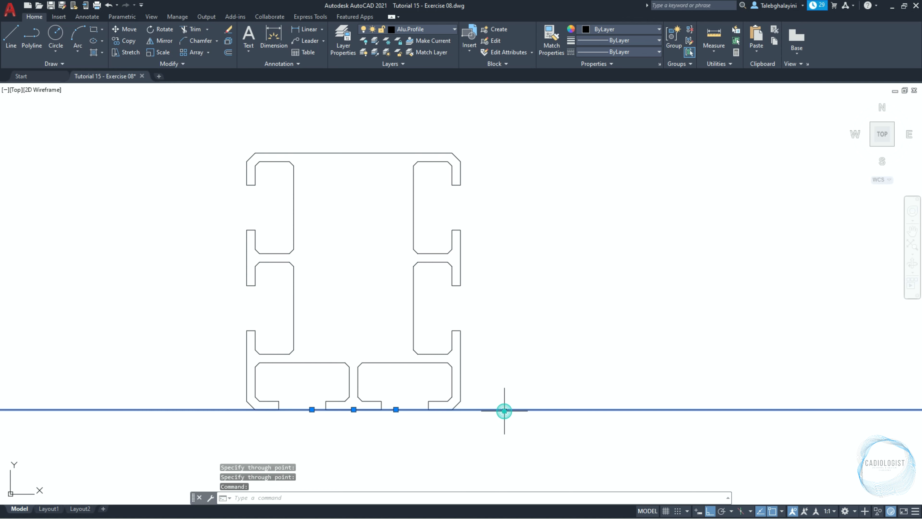
text(m)
key(Return)
click(545, 329)
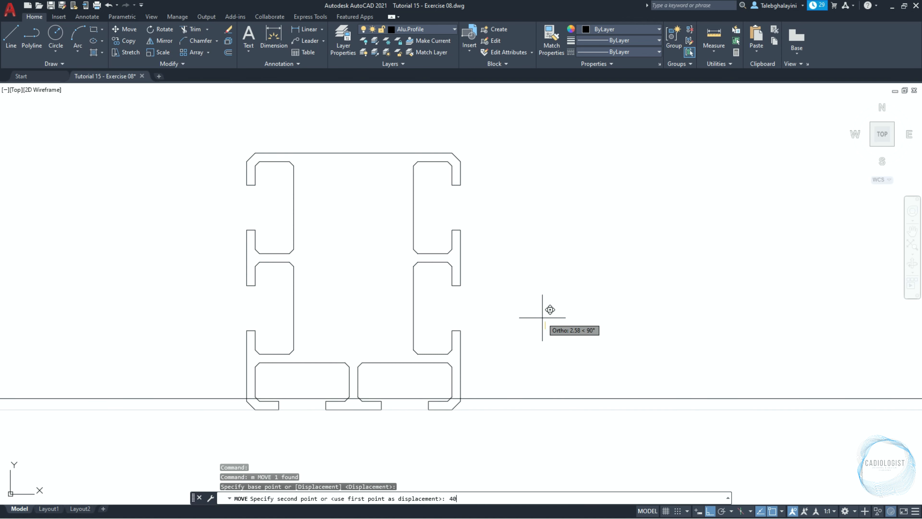
key(Return)
key(Escape)
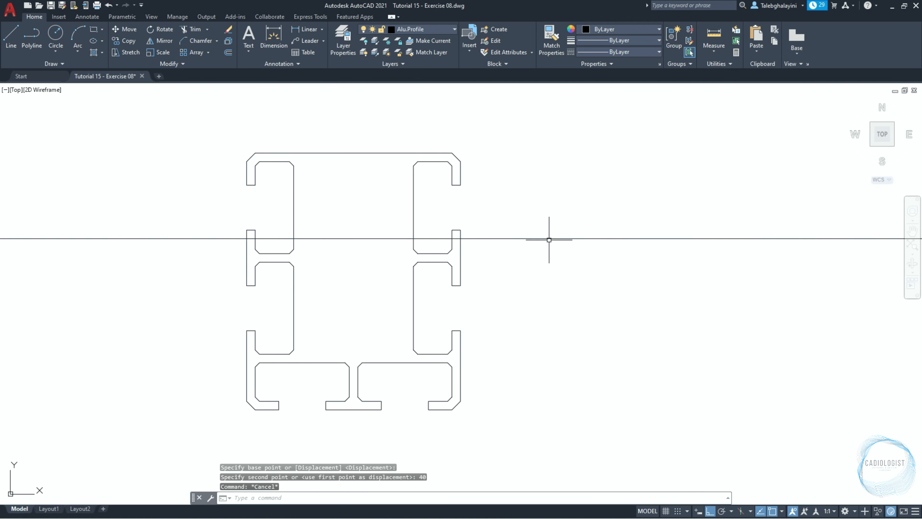
Step: Offset the construction line upward repeatedly at a spacing of 40 using the Multiple option
click(549, 239)
text(of)
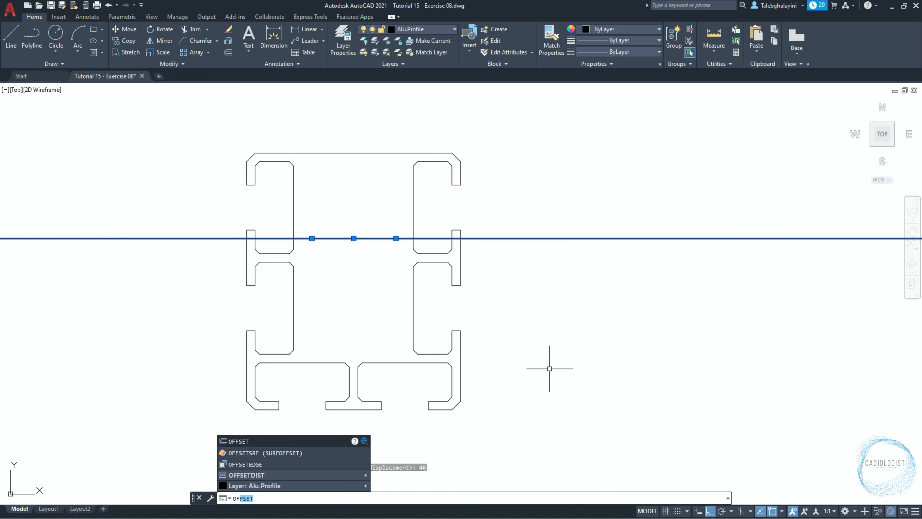
key(Return)
text(40)
key(Return)
text(m)
key(Return)
scroll(550, 368, down, 5)
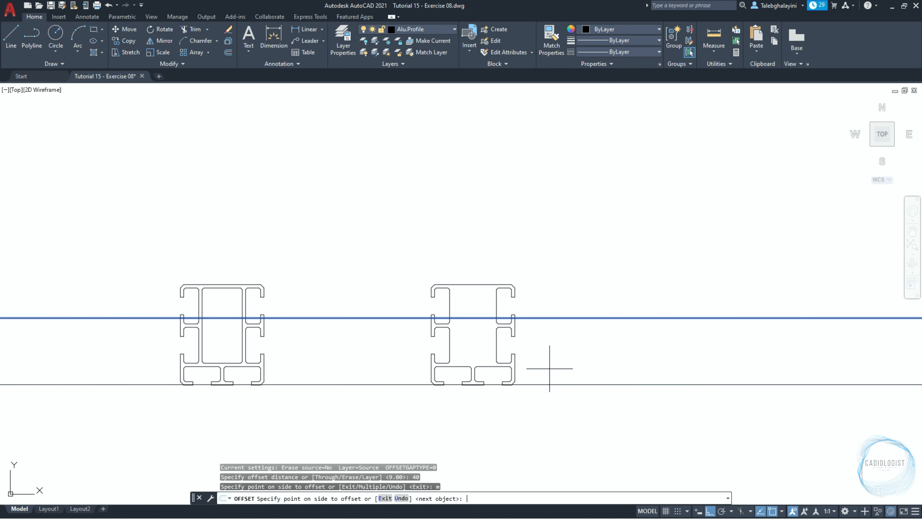
click(574, 276)
click(576, 236)
click(577, 166)
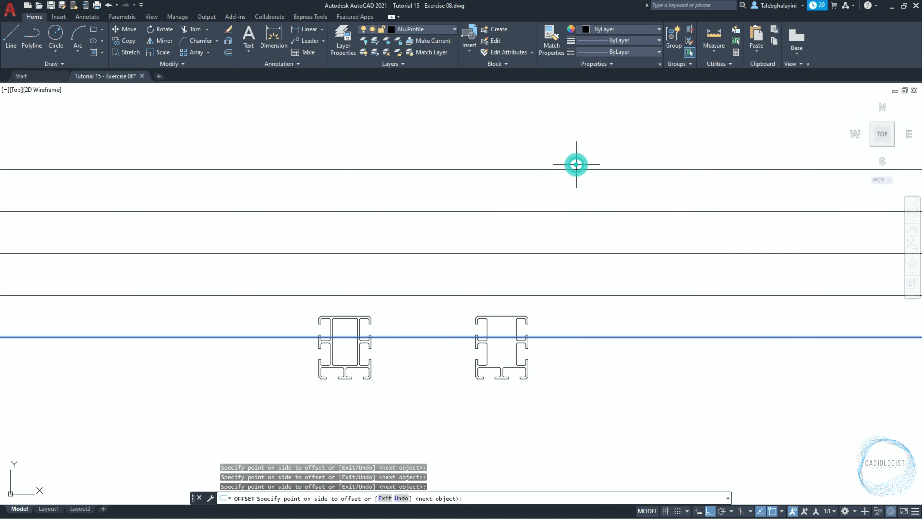
key(Return)
key(Escape)
Step: Stretch the copied profile's upper part upward so the midpoint of its lower side slots lands on the first construction line
scroll(529, 308, up, 5)
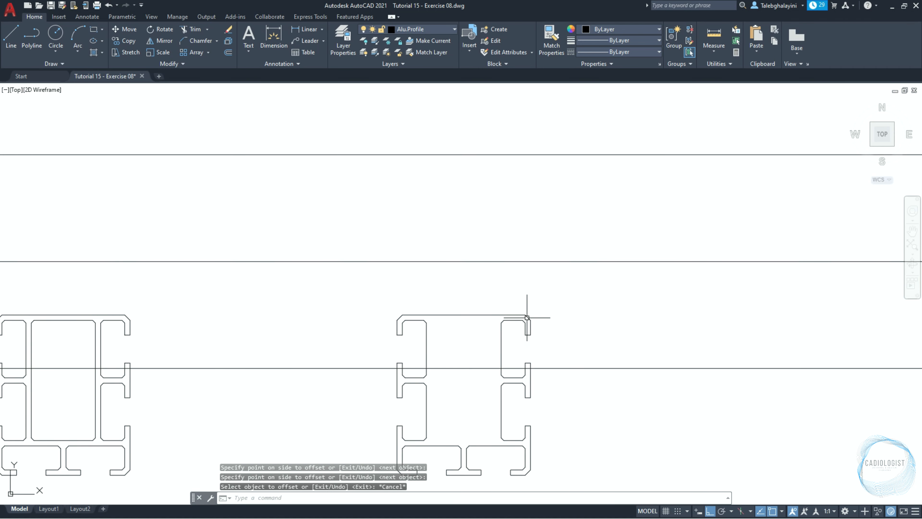
click(545, 230)
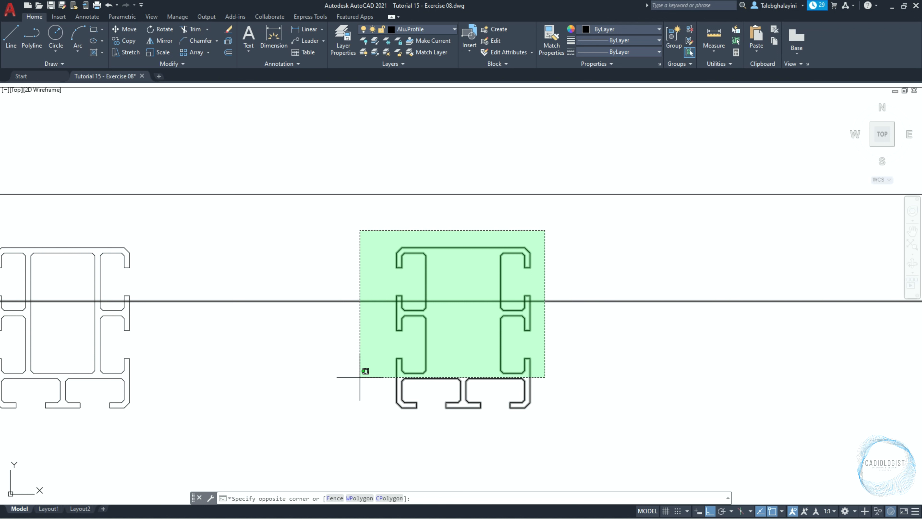
click(360, 375)
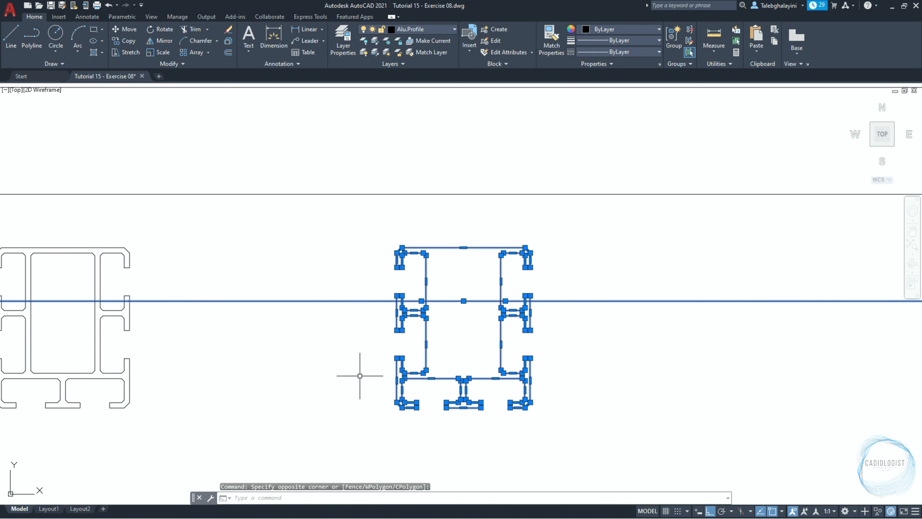
key(shift)
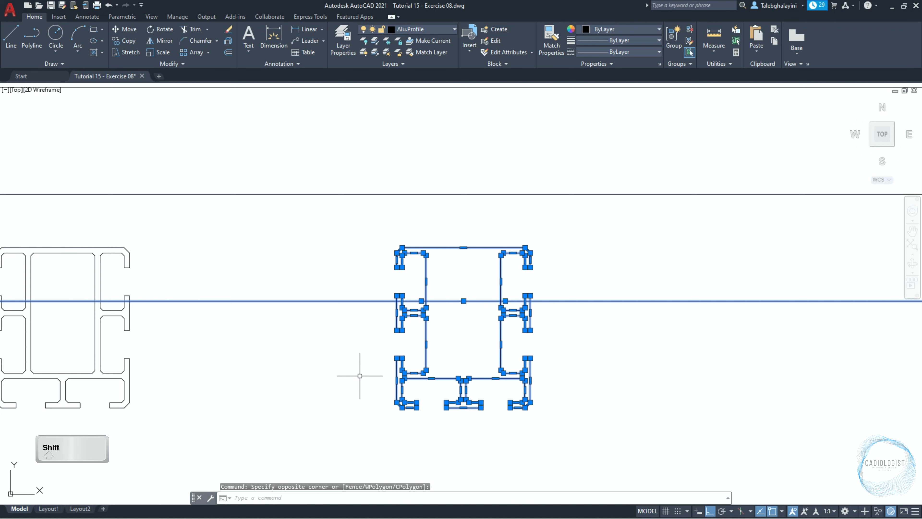
shift+click(347, 301)
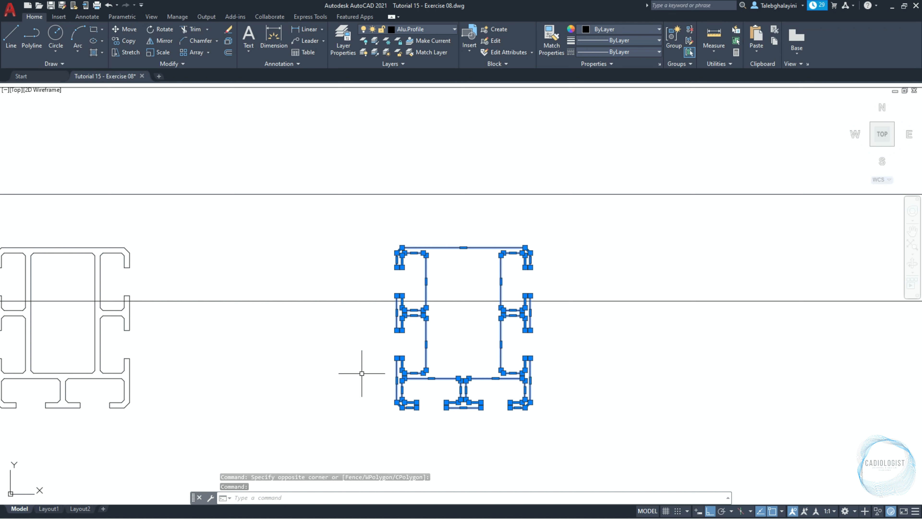
text(s)
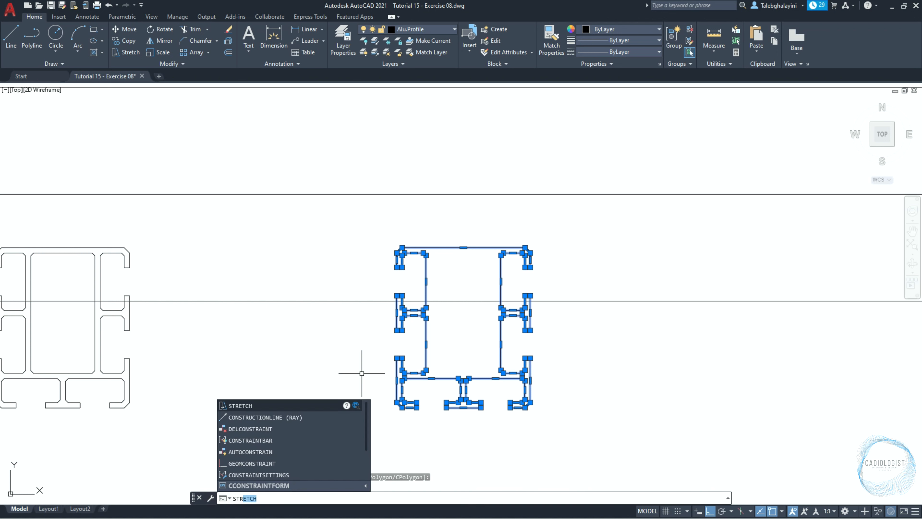
key(Return)
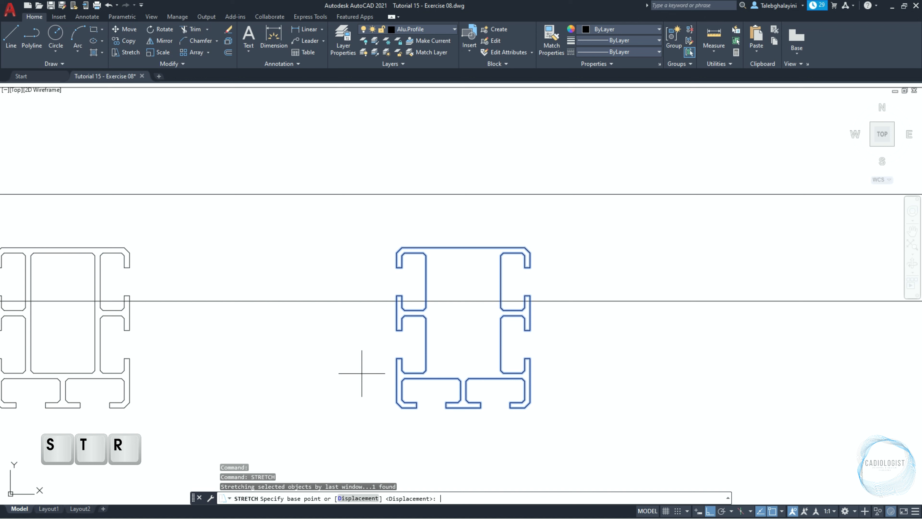
click(426, 343)
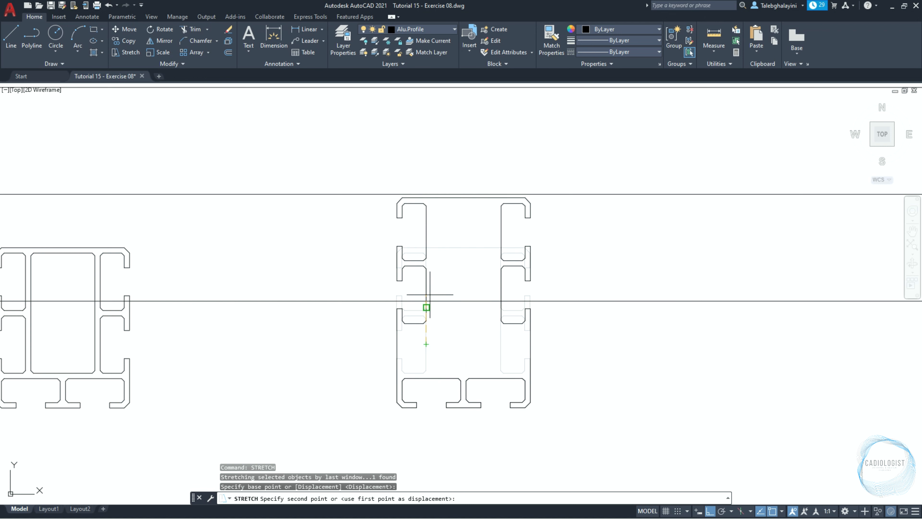
click(426, 301)
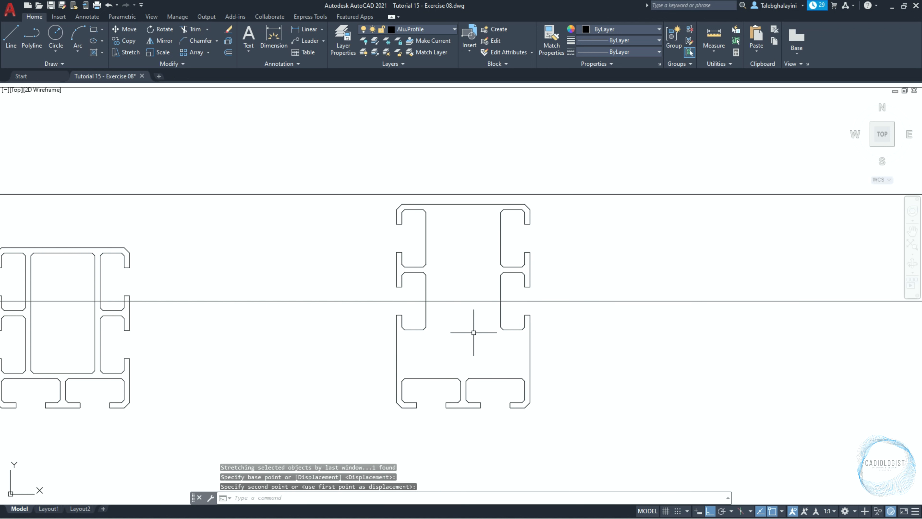
Step: Stretch the copied profile's top section upward so the midpoint of its upper side slots lands on the second construction line
click(539, 185)
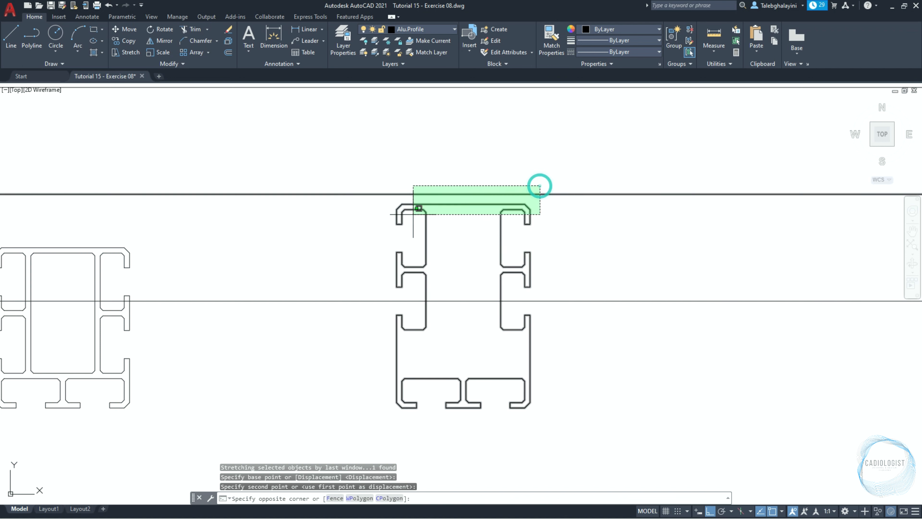
click(368, 269)
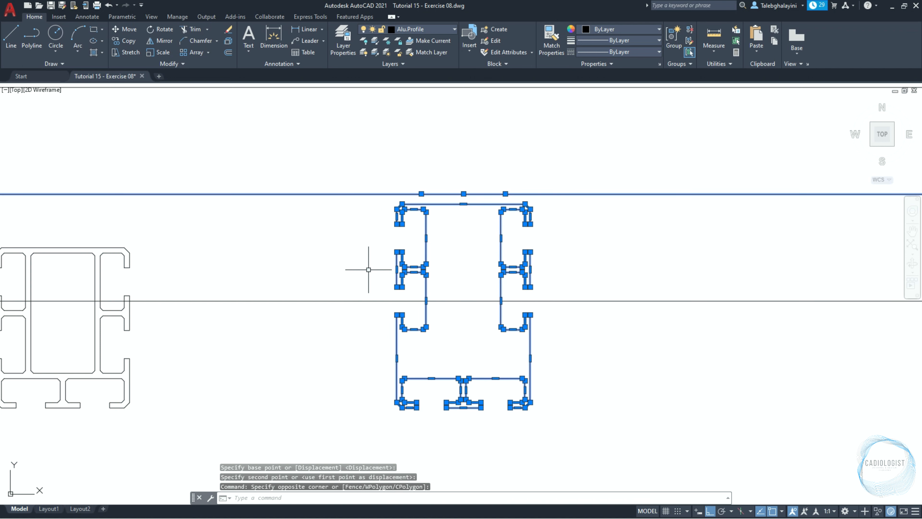
shift+click(362, 195)
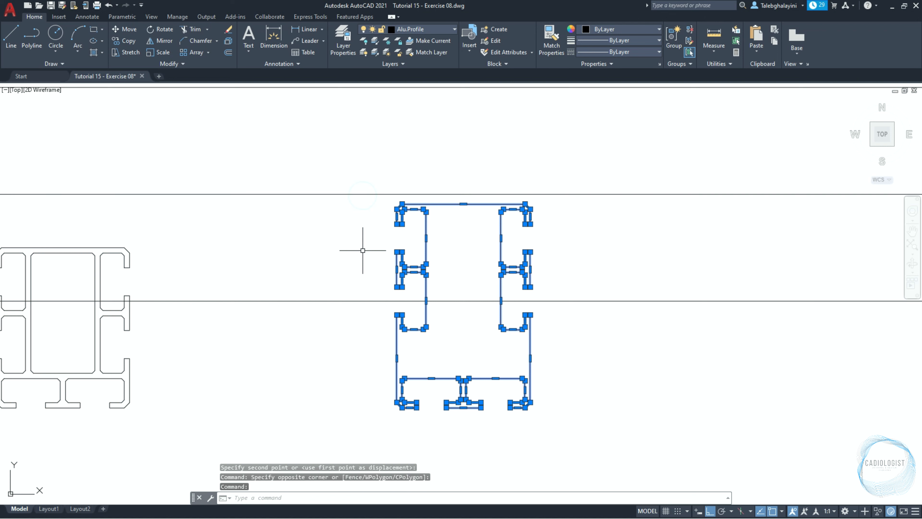
text(str)
key(Return)
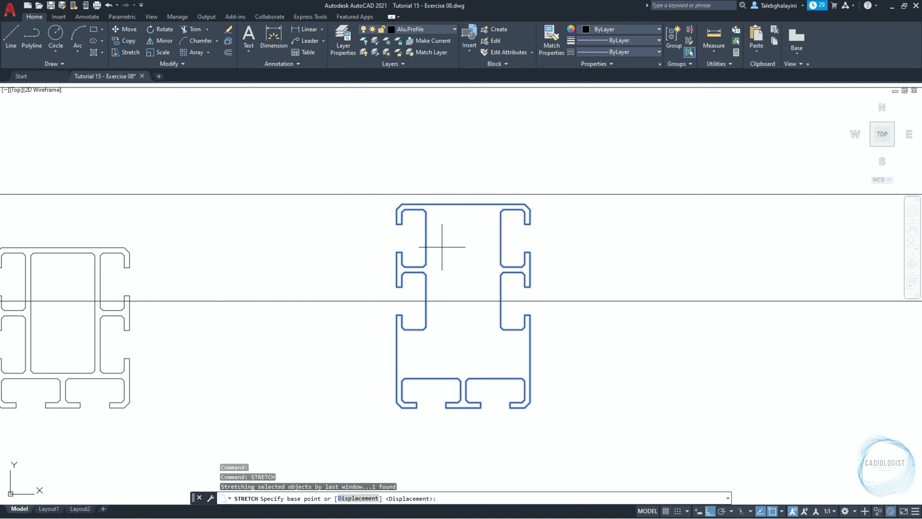
click(427, 237)
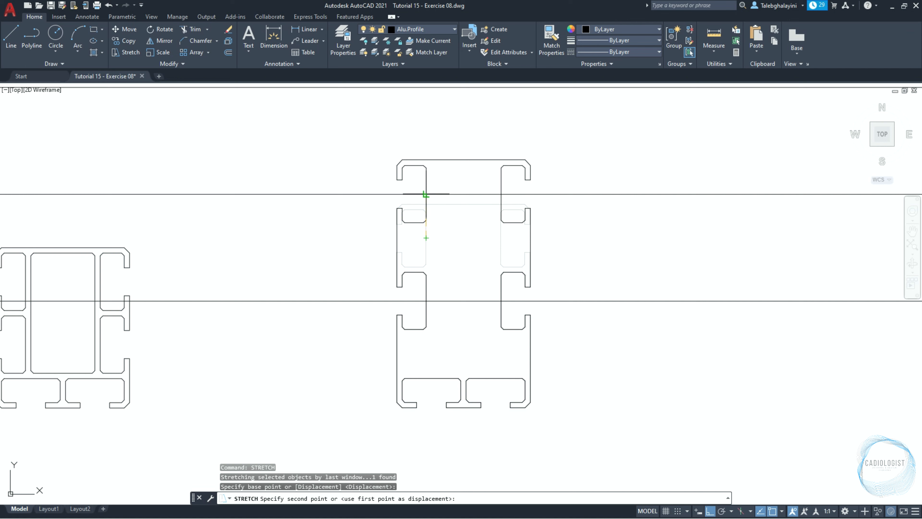
click(428, 196)
Step: Explode the stretched profile into separate line segments
scroll(457, 221, up, 2)
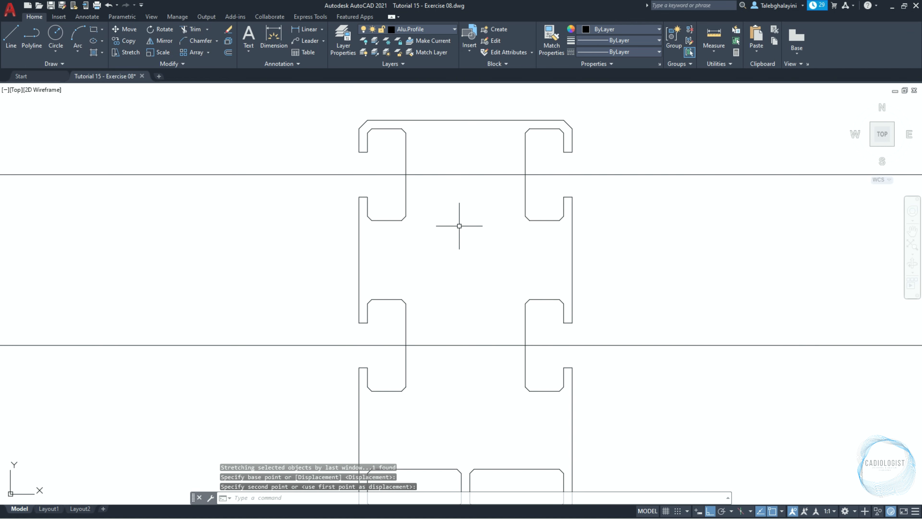
middle_drag(457, 223, 456, 283)
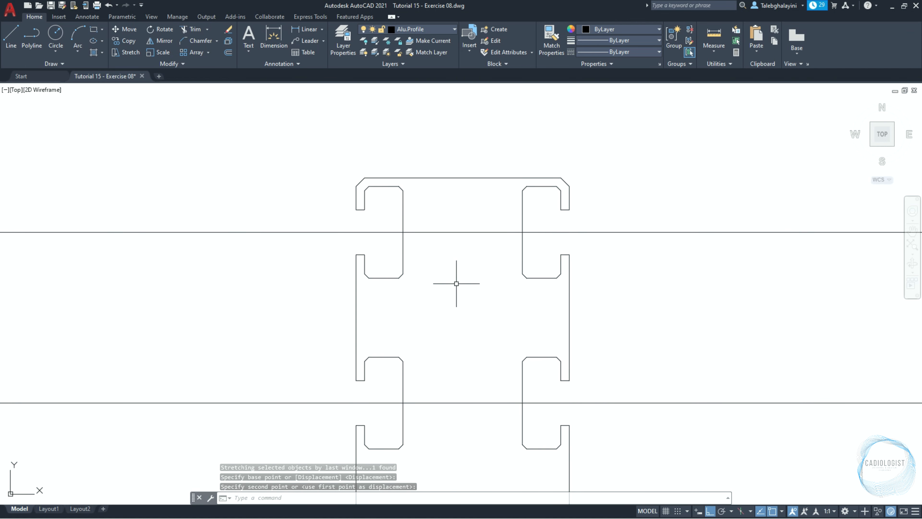
click(473, 178)
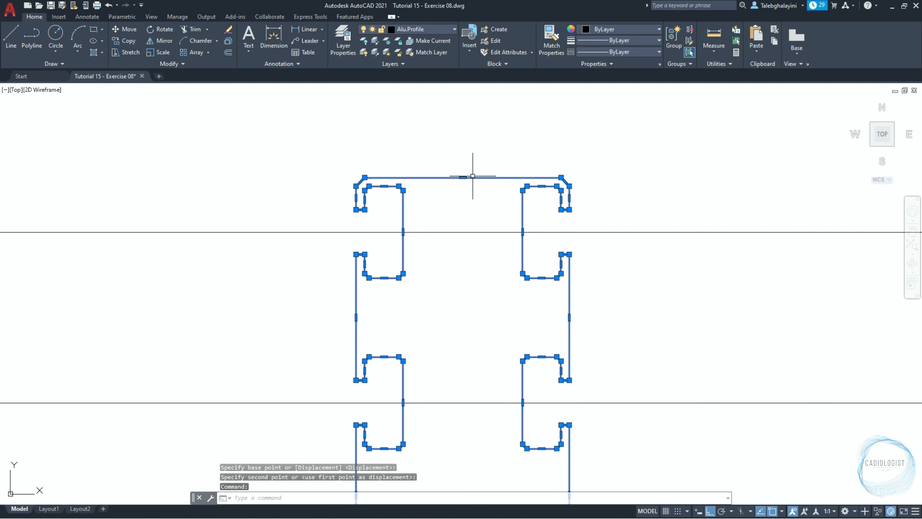
click(232, 42)
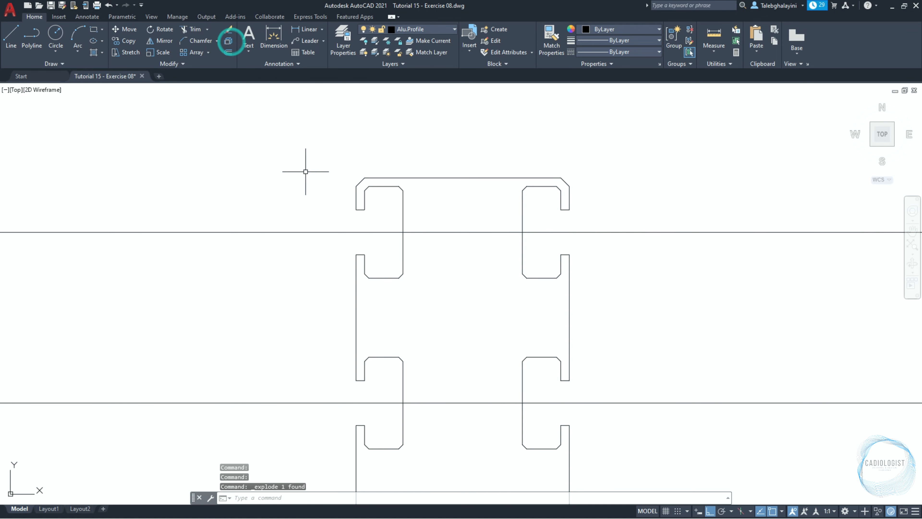
Step: Delete the stretched profile's top edge with both corner chamfers and the short outer vertical lines below them
click(574, 173)
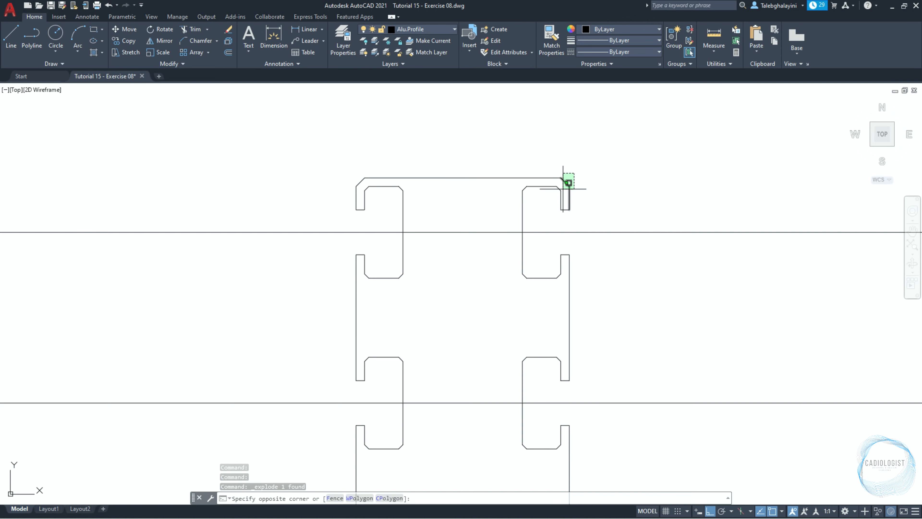
click(566, 183)
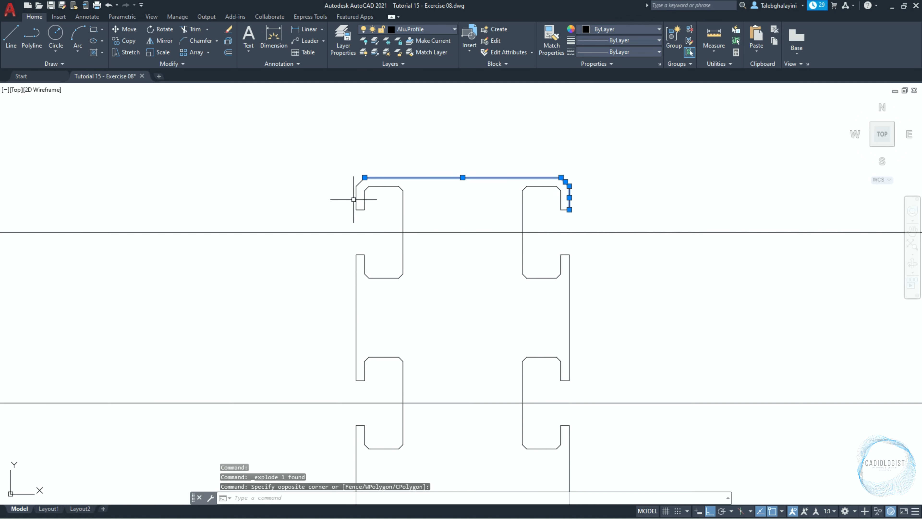
click(359, 183)
click(308, 196)
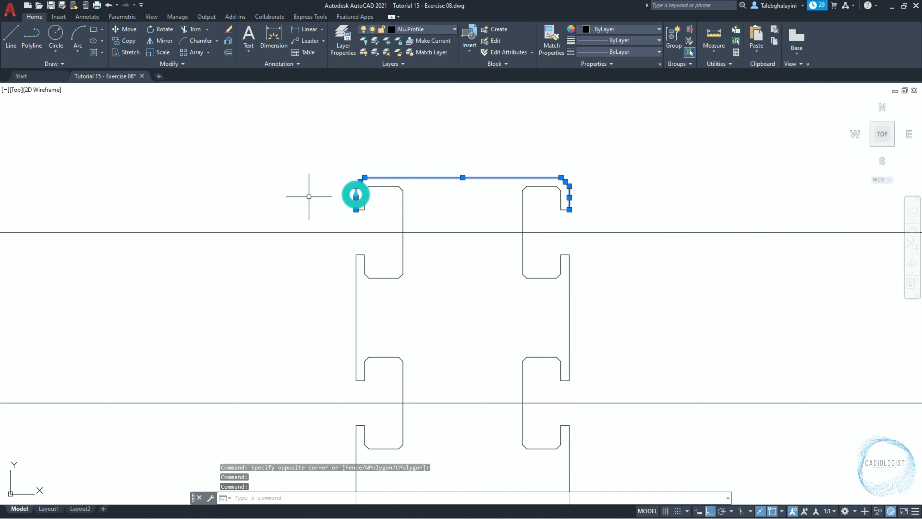
key(Delete)
Step: Copy the upper pair of side slots and outer vertical edges upward, joining the outer edges' lower ends to the open slot ends
click(297, 154)
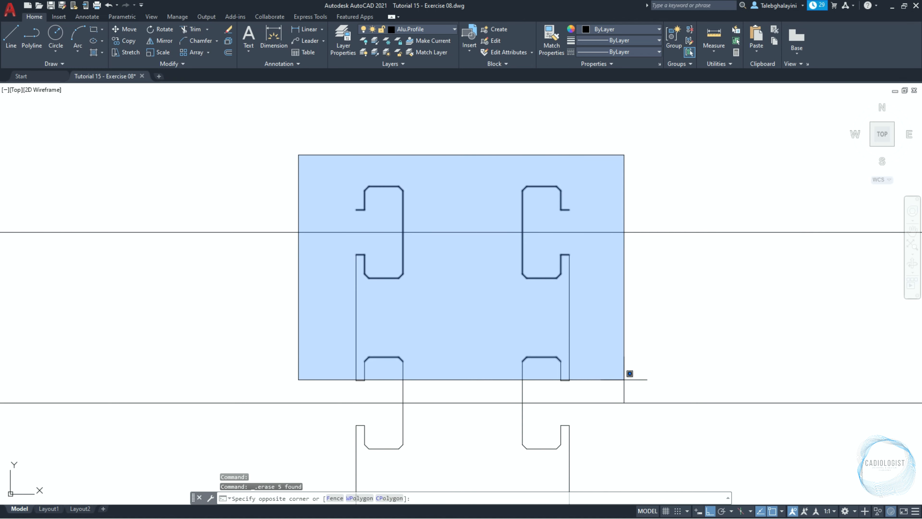
click(640, 388)
scroll(571, 387, up, 2)
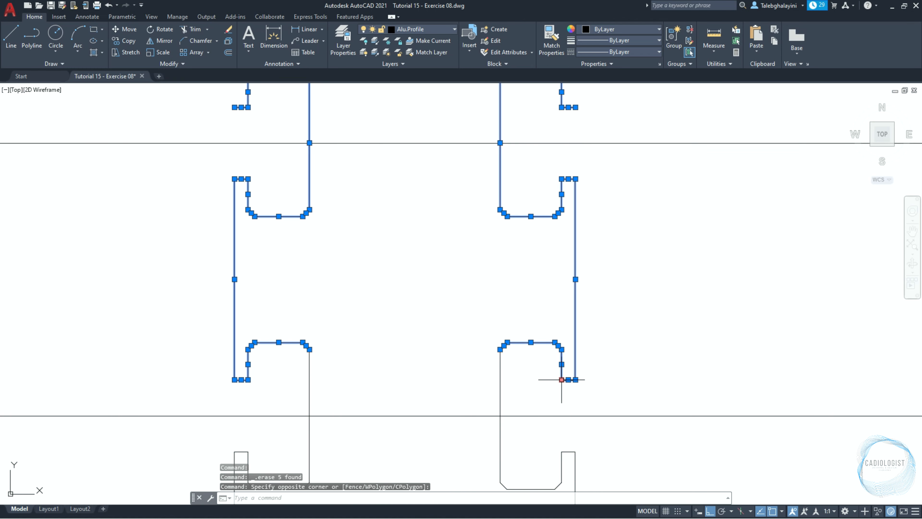
shift+click(565, 332)
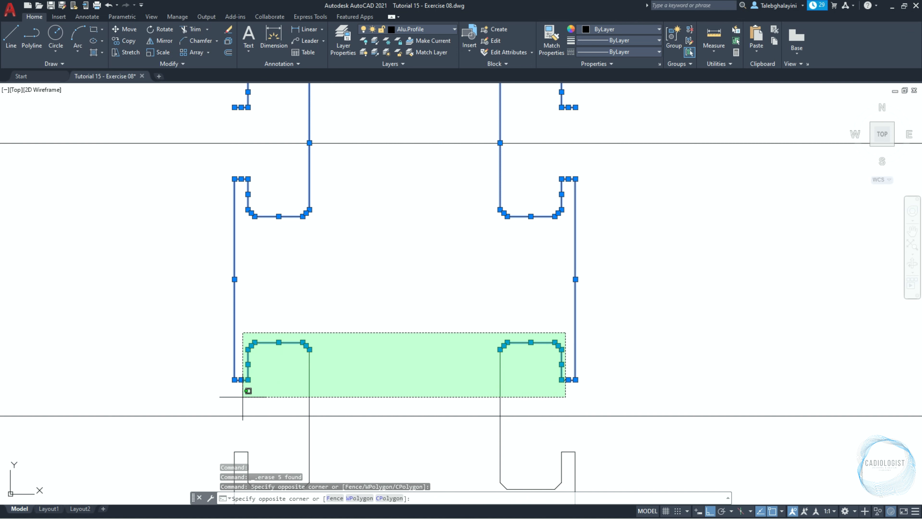
shift+click(242, 395)
text(co)
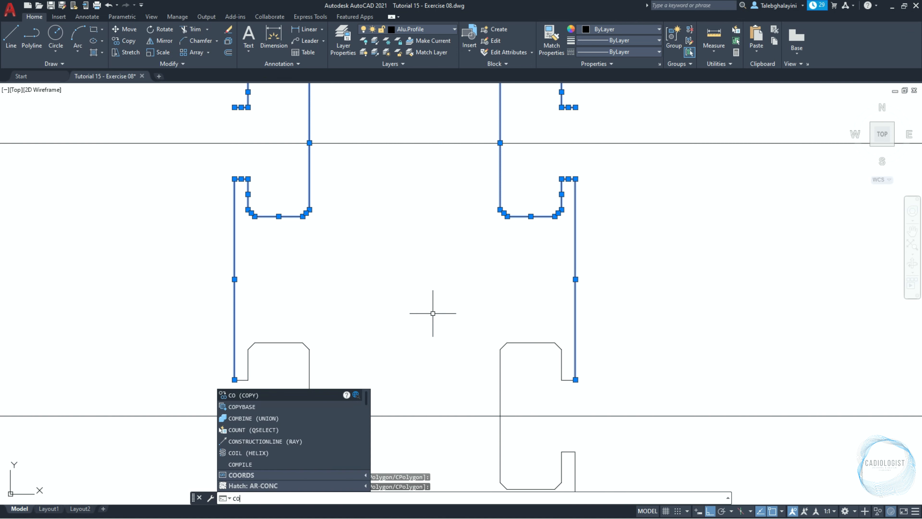
key(Return)
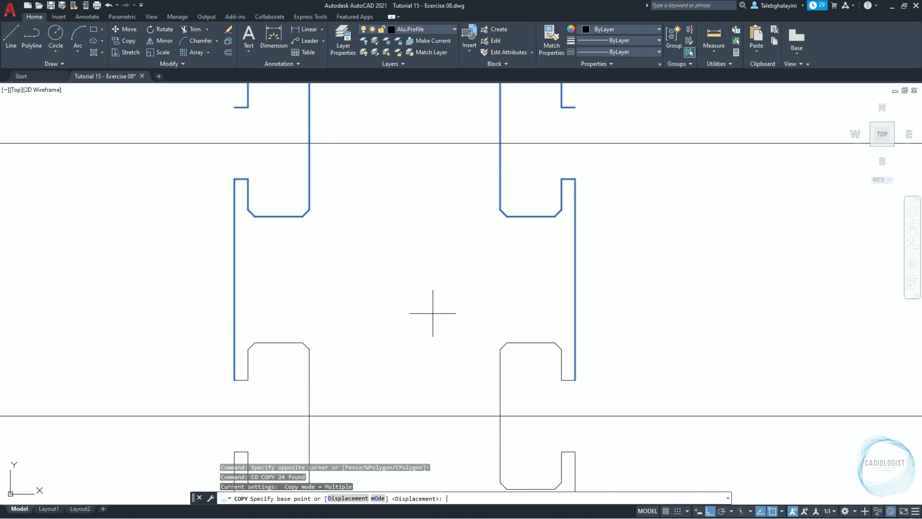
click(234, 380)
scroll(235, 378, down, 2)
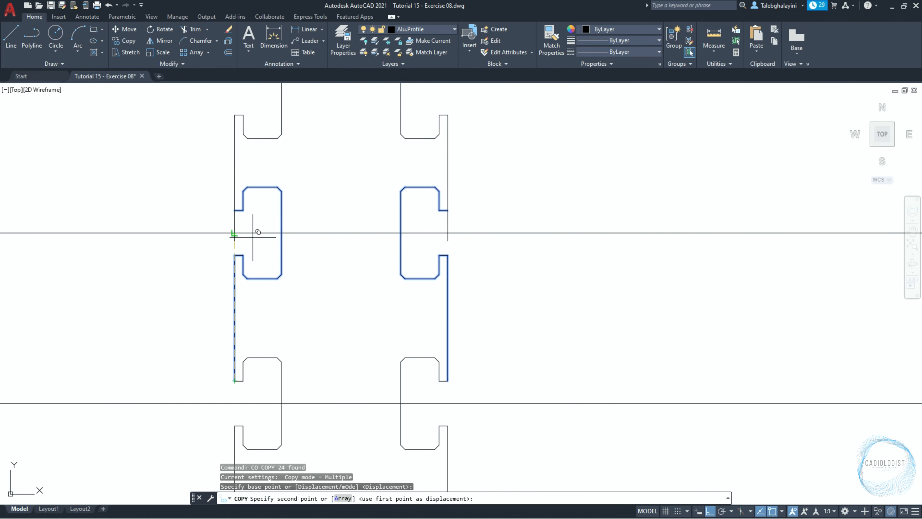
click(235, 210)
scroll(233, 218, down, 3)
key(Return)
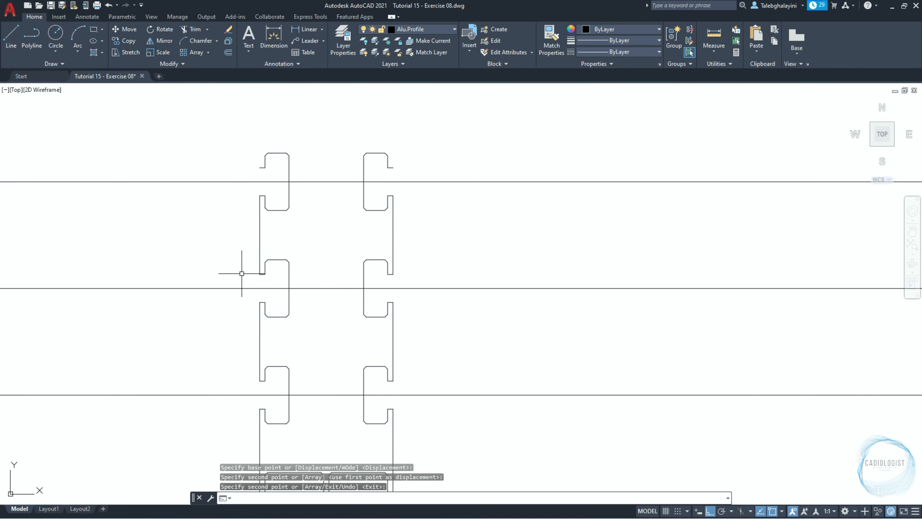
Step: Draw vertical polylines from the outer ends of both topmost slots up to the fourth construction line
scroll(242, 273, down, 2)
scroll(282, 164, up, 2)
text(p)
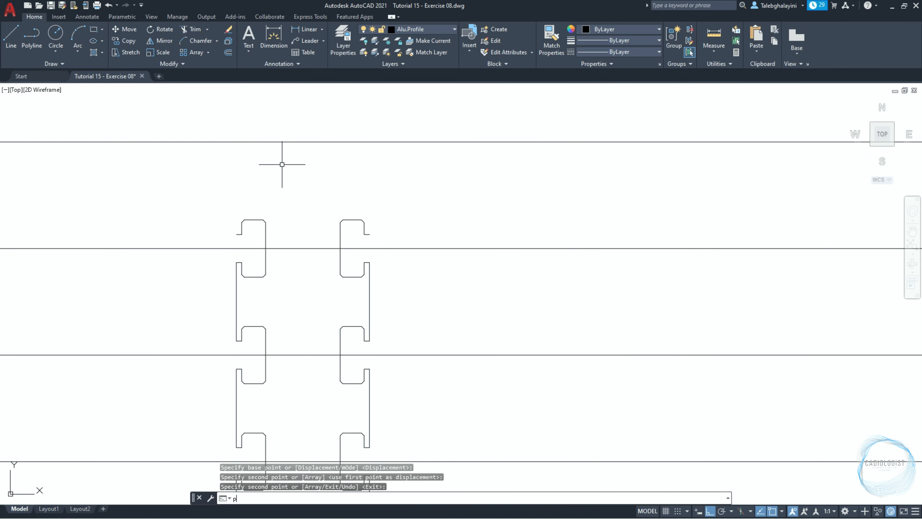
text(l)
key(Return)
click(237, 234)
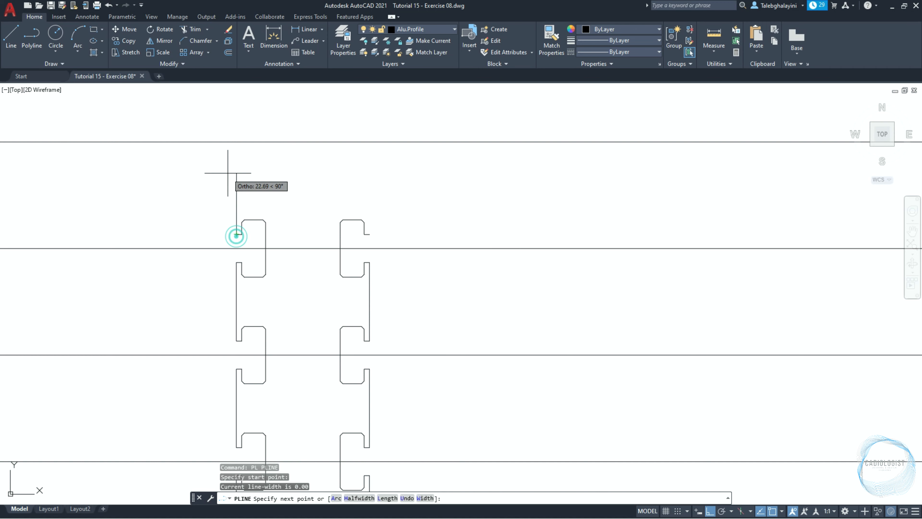
click(237, 142)
key(Return)
key(Return)
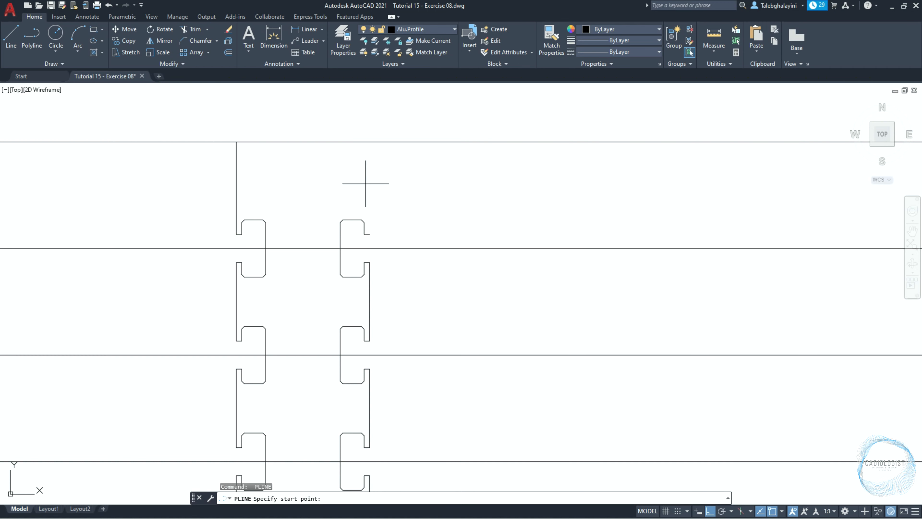
click(370, 234)
click(369, 141)
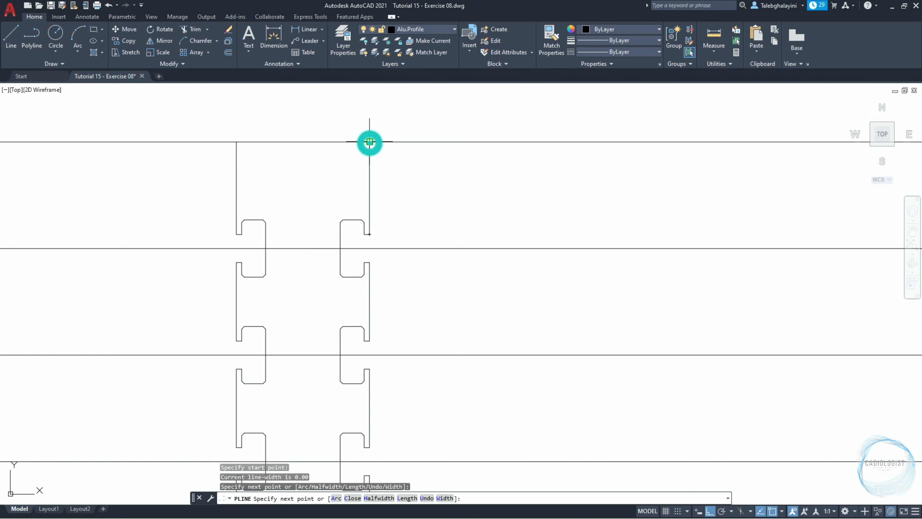
key(Return)
Step: Trim the fourth construction line outside the two new vertical polylines so it forms the profile's top edge
click(374, 176)
click(208, 198)
text(TR)
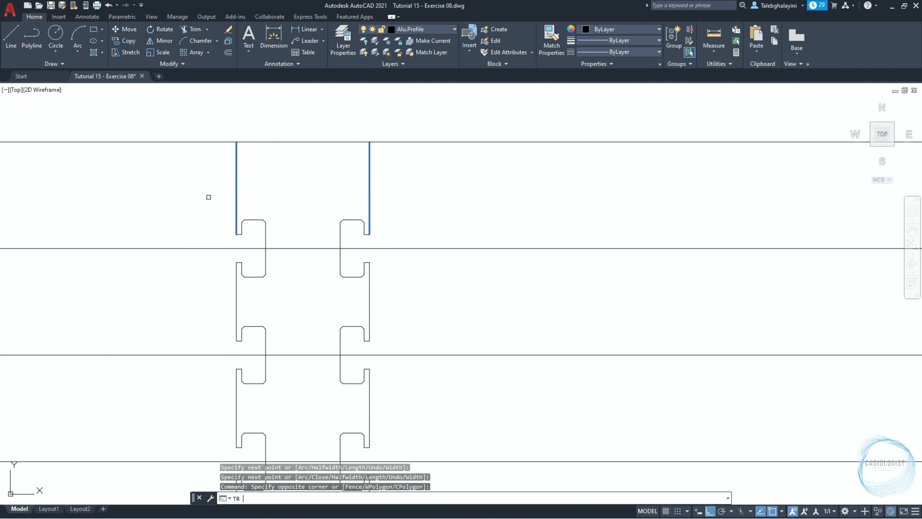
key(Return)
click(442, 142)
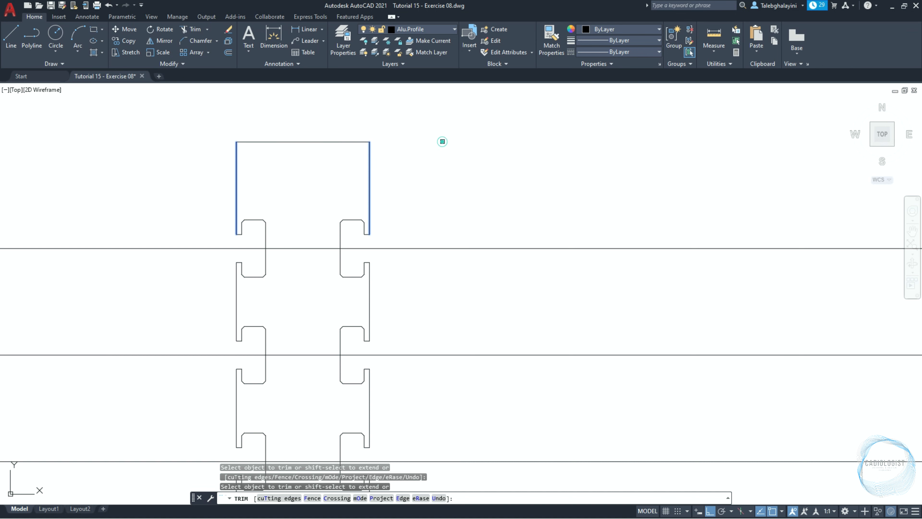
key(Escape)
key(Escape)
scroll(440, 148, down, 2)
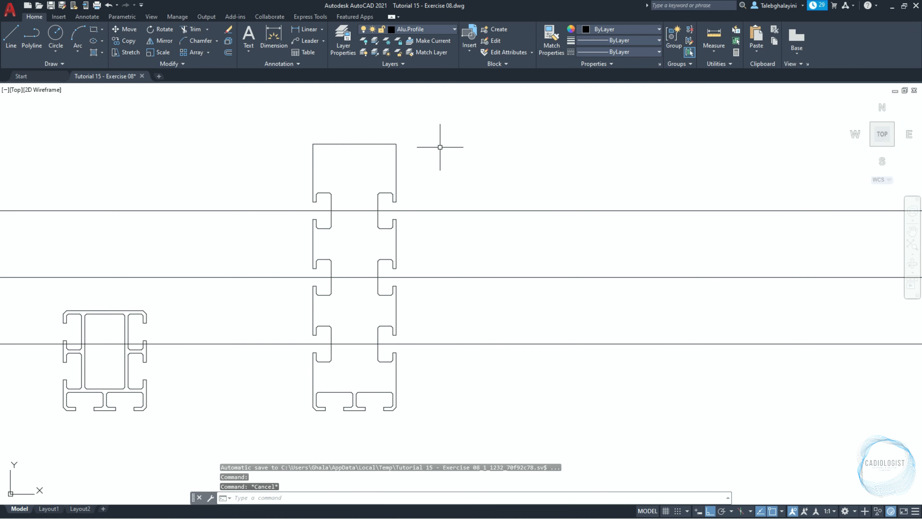
Step: Join all segments of the tall profile's outline into a single polyline
click(290, 128)
click(457, 431)
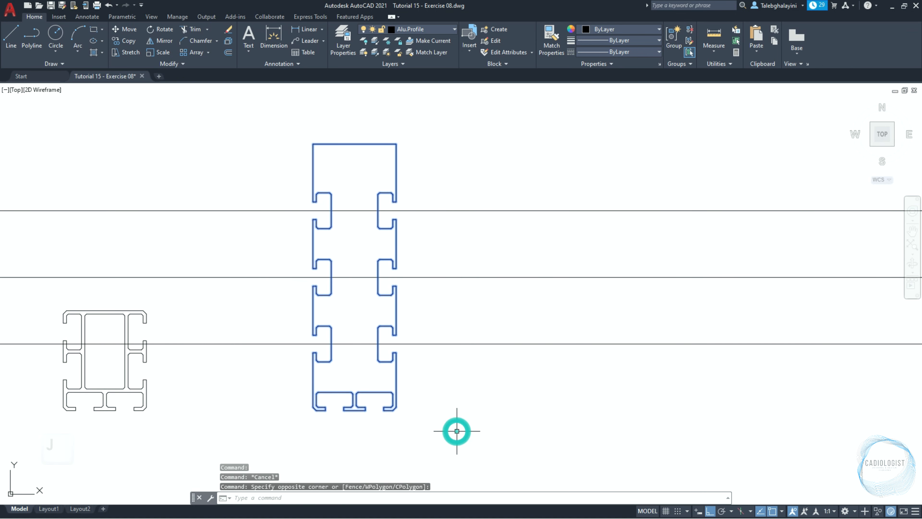
text(j)
key(Return)
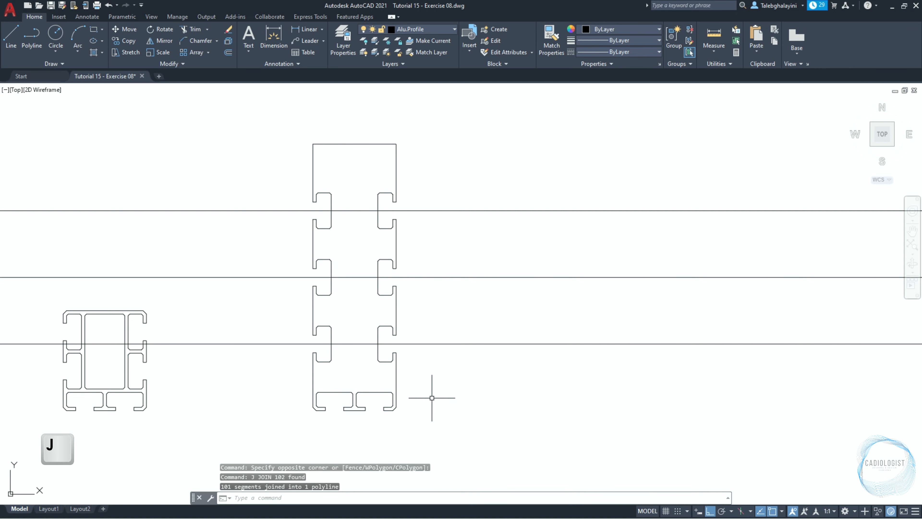
Step: Offset the joined tall profile outline 2 inward
click(396, 370)
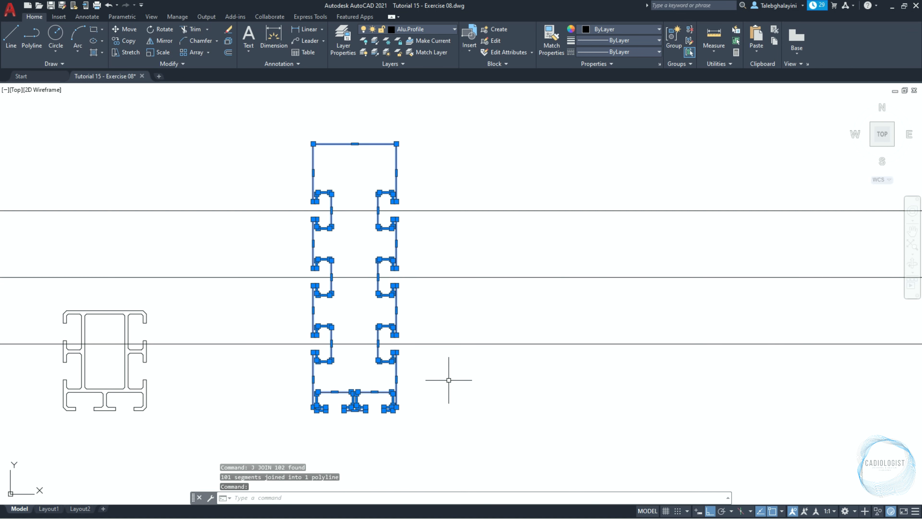
text(offset)
key(Return)
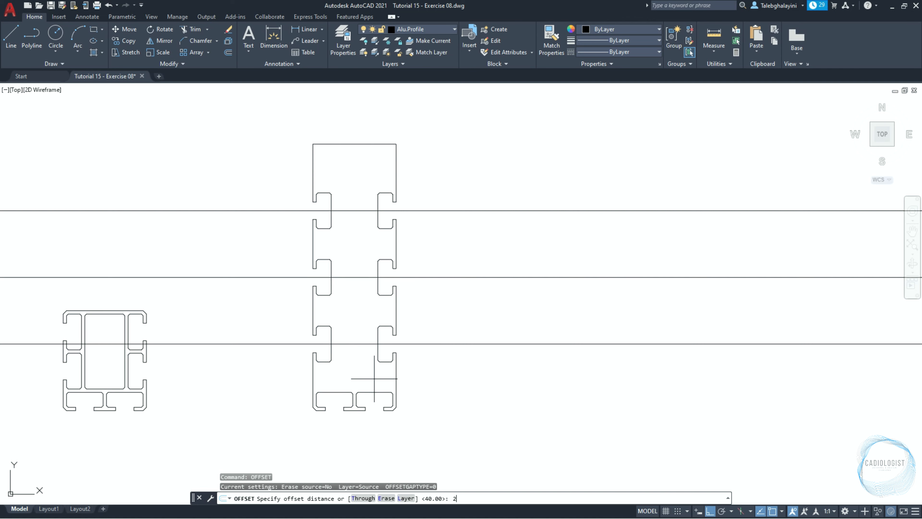
text(2)
key(Return)
click(396, 378)
click(370, 378)
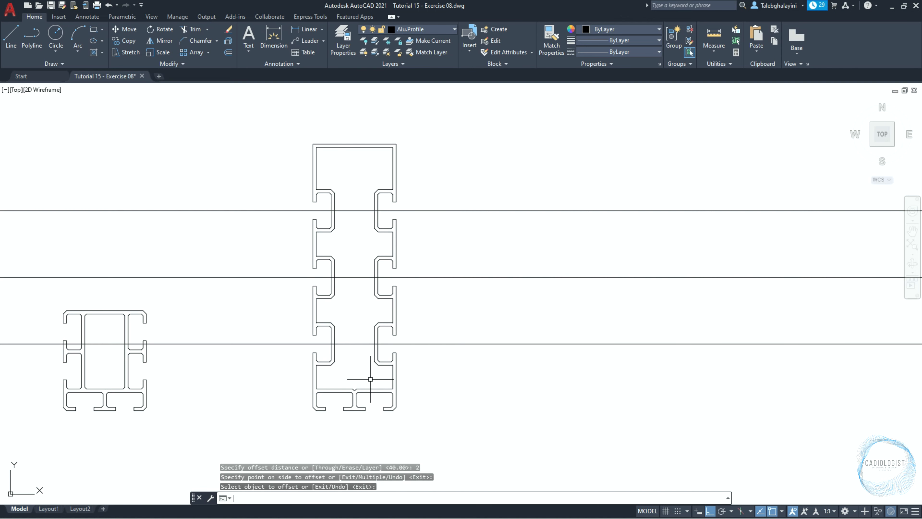
key(Return)
Step: Move the three remaining horizontal construction lines straight up by 1
click(514, 361)
click(476, 180)
text(m)
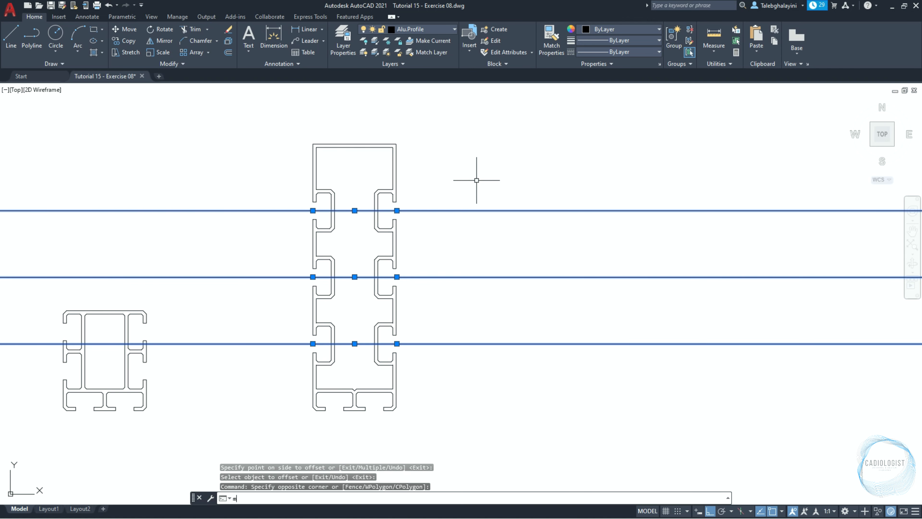
key(Return)
click(477, 179)
text(1)
key(Return)
Step: Offset each of the three construction lines 2 downward to form pairs marking the webs
text(of)
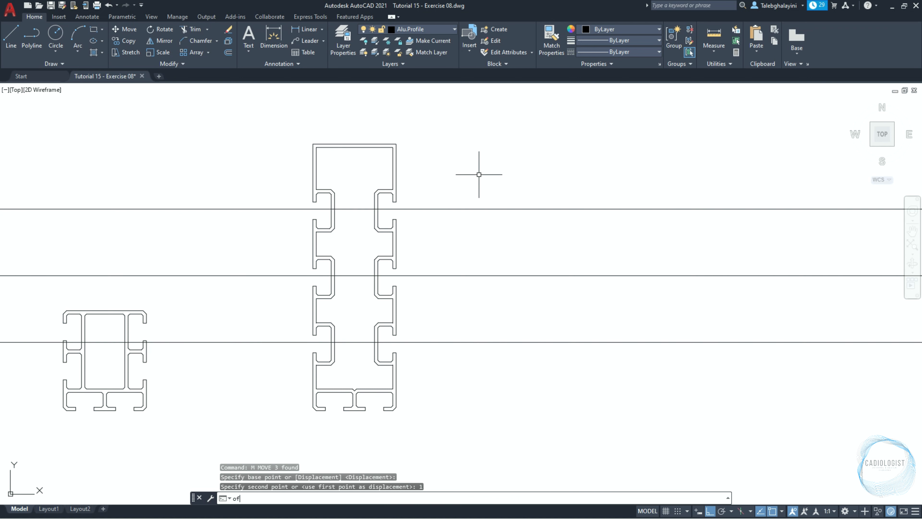
key(Return)
text(2)
key(Return)
click(470, 210)
click(470, 229)
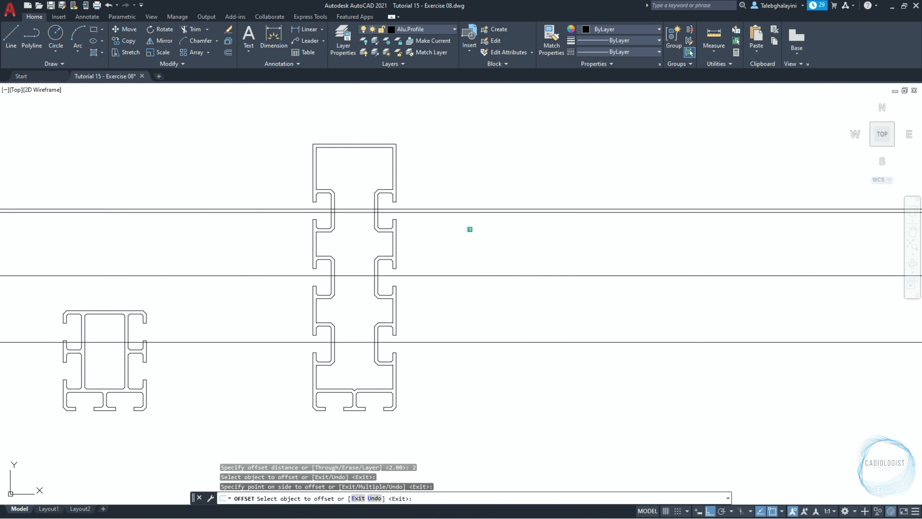
click(471, 276)
click(465, 296)
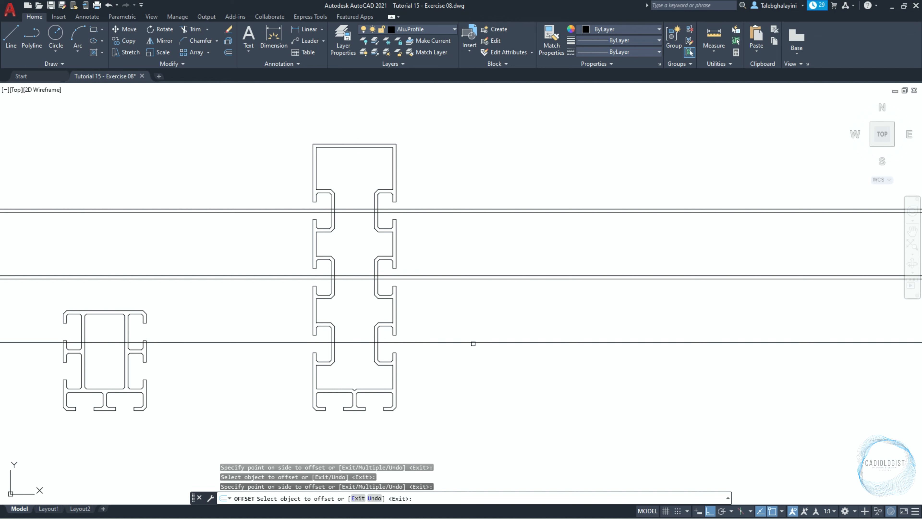
click(473, 344)
click(469, 358)
key(Escape)
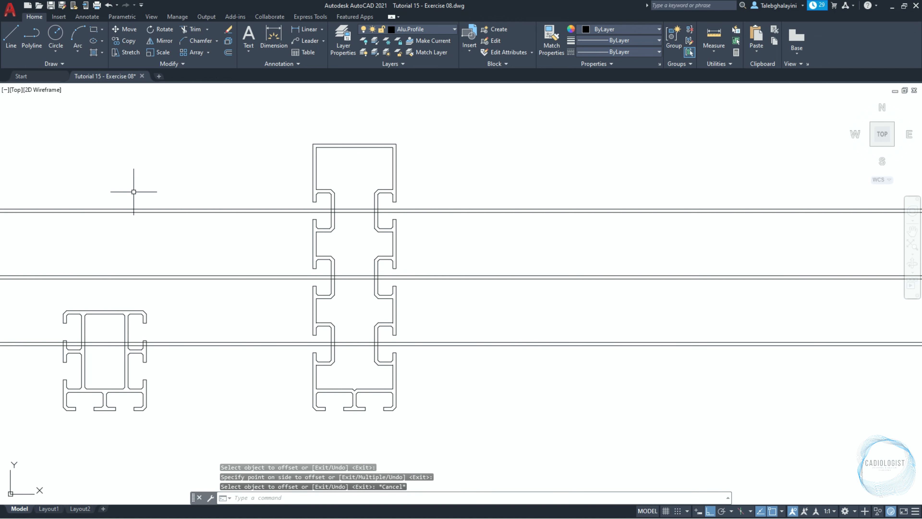
Step: Create polyline boundaries inside the tall profile's four chambers between the construction line pairs
click(102, 53)
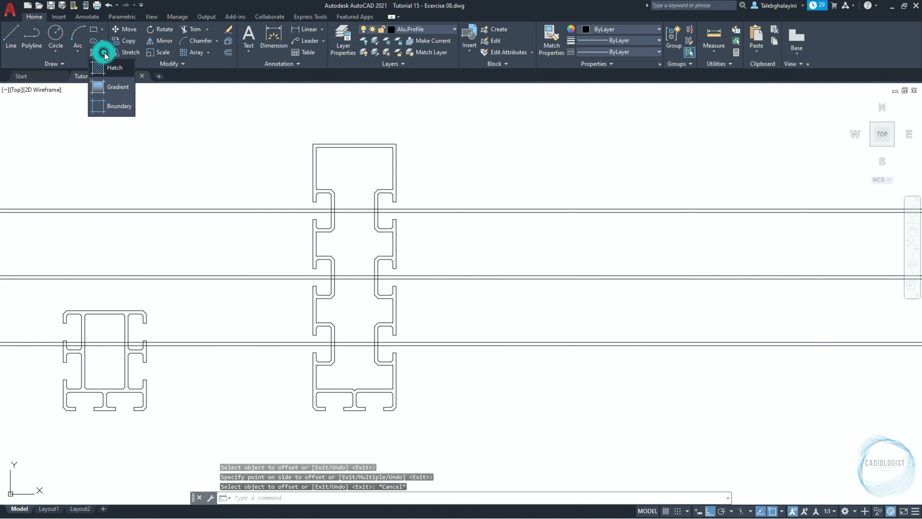
click(118, 106)
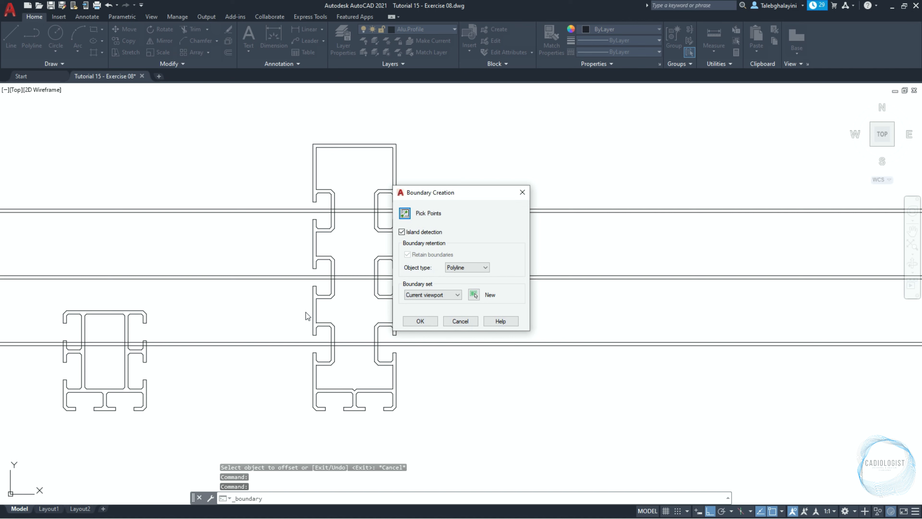
click(404, 214)
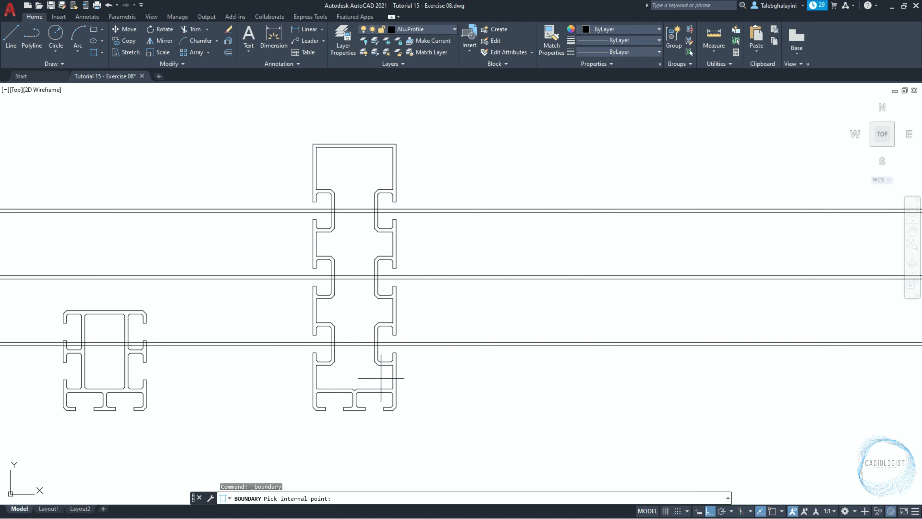
click(361, 373)
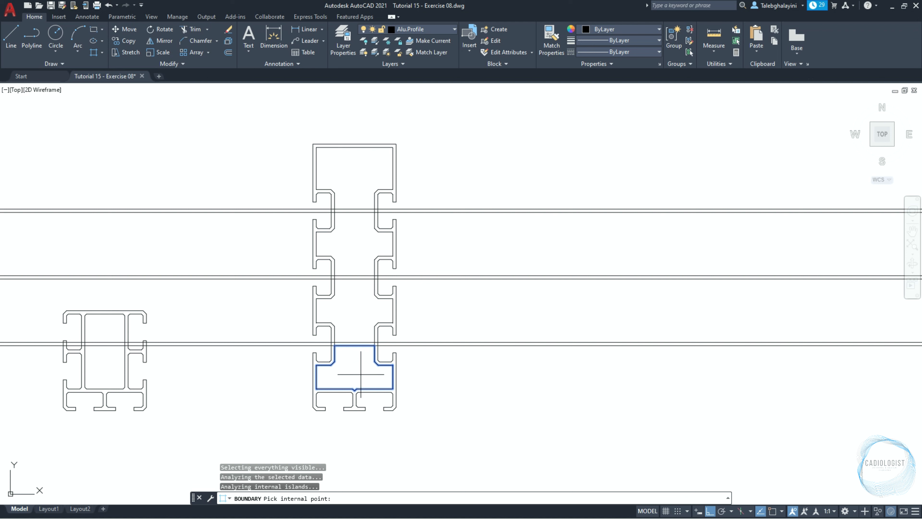
click(355, 308)
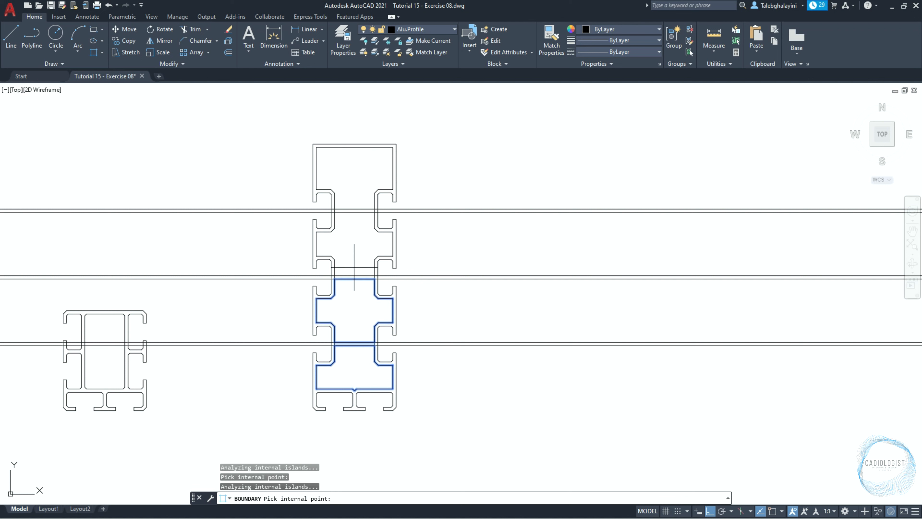
click(356, 247)
click(352, 182)
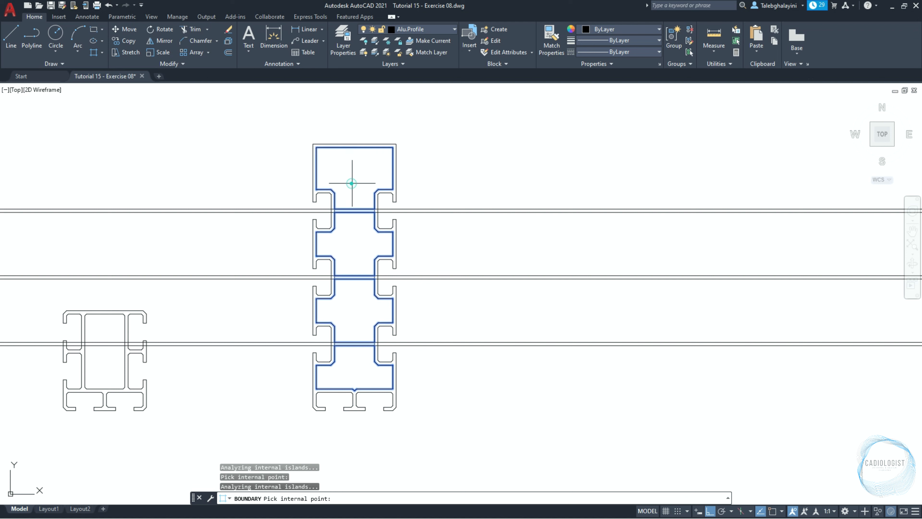
key(Return)
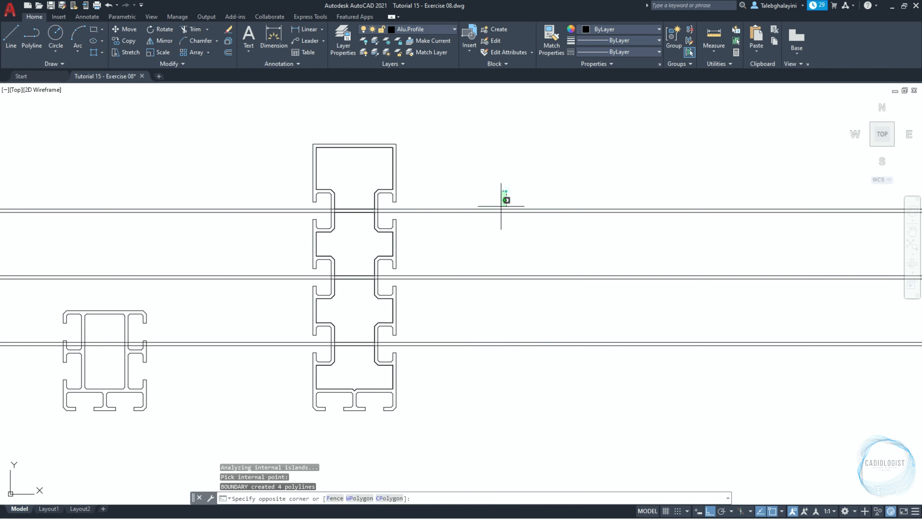
Step: Delete the six construction lines together with the inner offset polyline, keeping the boundary polylines
click(502, 199)
click(452, 392)
scroll(387, 309, up, 10)
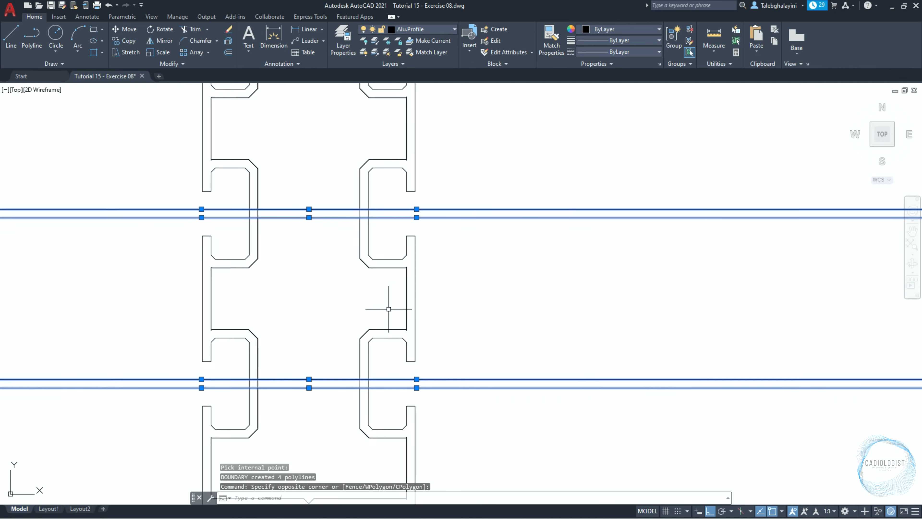
click(341, 164)
click(320, 163)
key(Delete)
Step: Chamfer the lowest chamber's two shoulder corners beside the lowest side slots, using distances of 2 and the Multiple option
scroll(366, 160, down, 5)
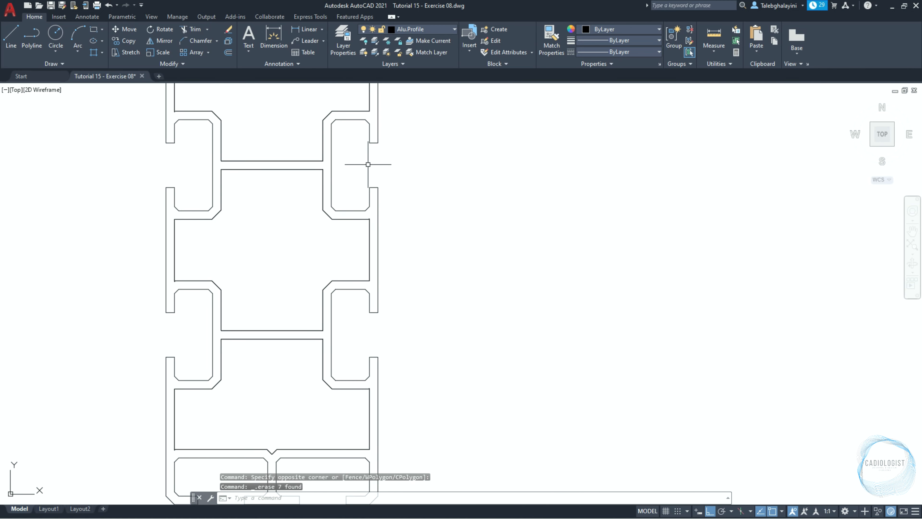
middle_drag(366, 161, 380, 233)
scroll(348, 203, up, 2)
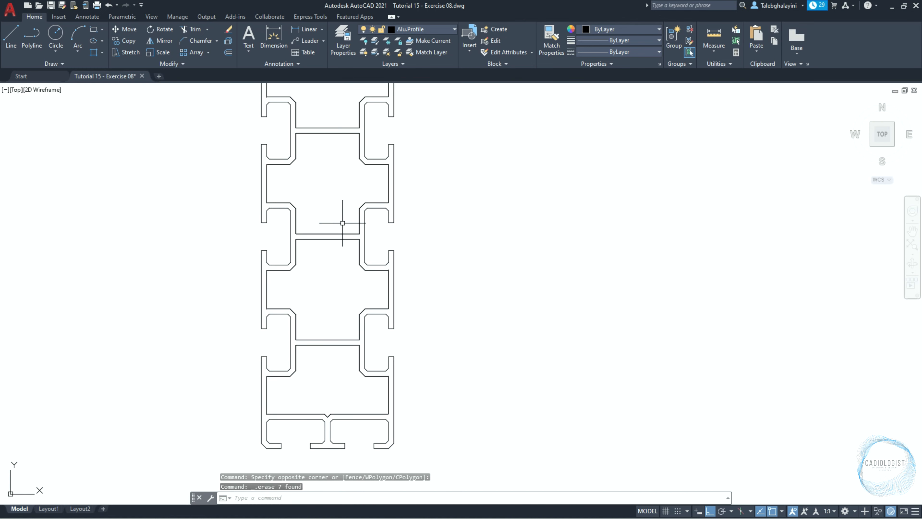
text(ch)
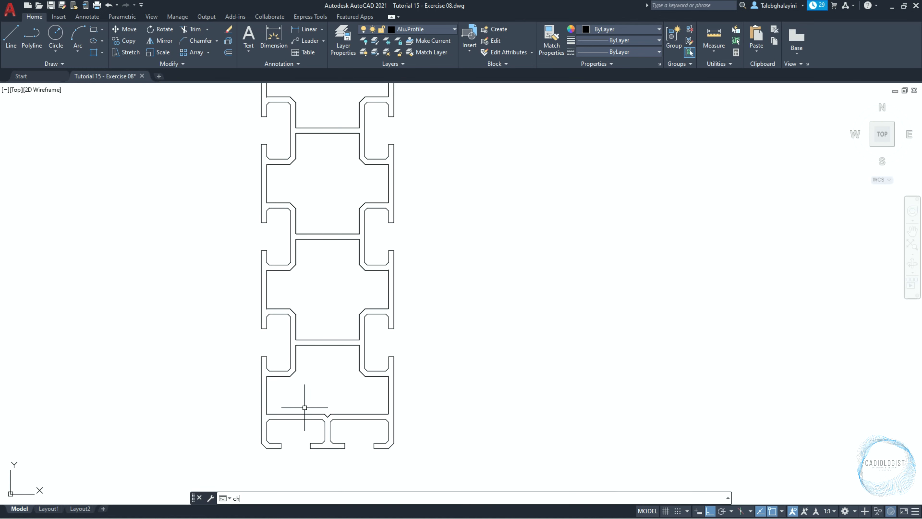
key(Return)
text(d)
key(Return)
key(Return)
key(Return)
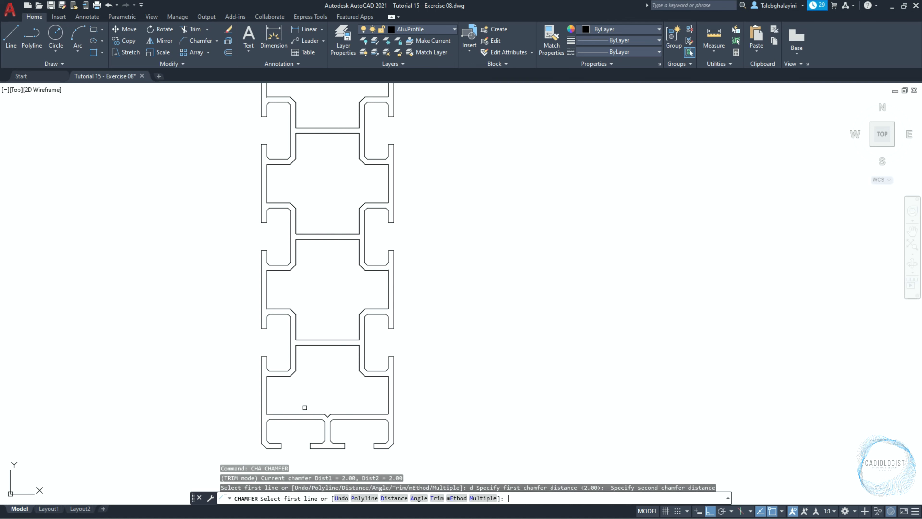
text(m)
key(Return)
scroll(305, 407, up, 4)
click(299, 337)
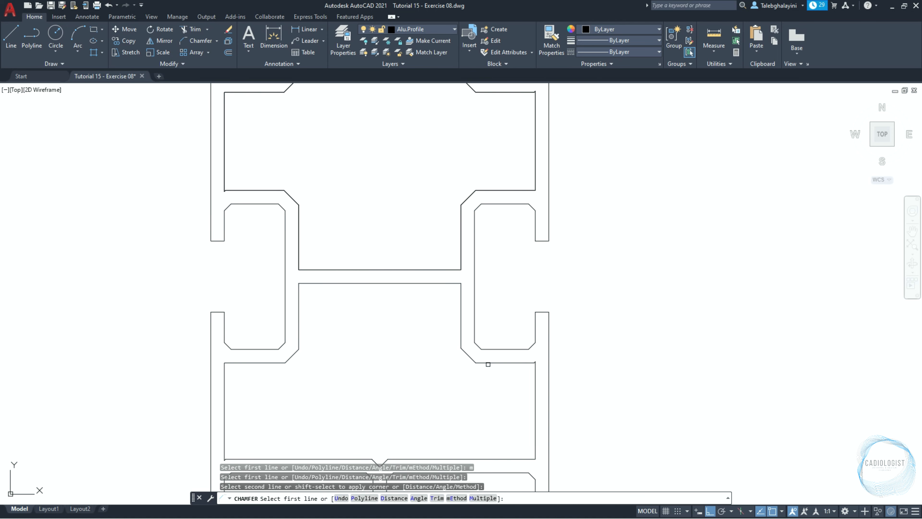
click(488, 364)
click(460, 334)
Step: Chamfer the second-lowest chamber's two lower shoulder corners beside the lowest side slots with distances of 2
click(460, 212)
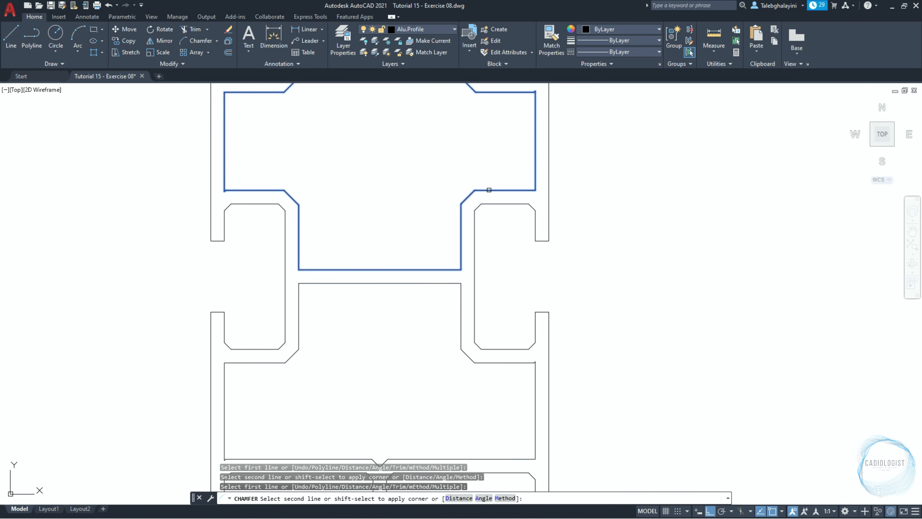
click(488, 190)
click(298, 209)
click(275, 190)
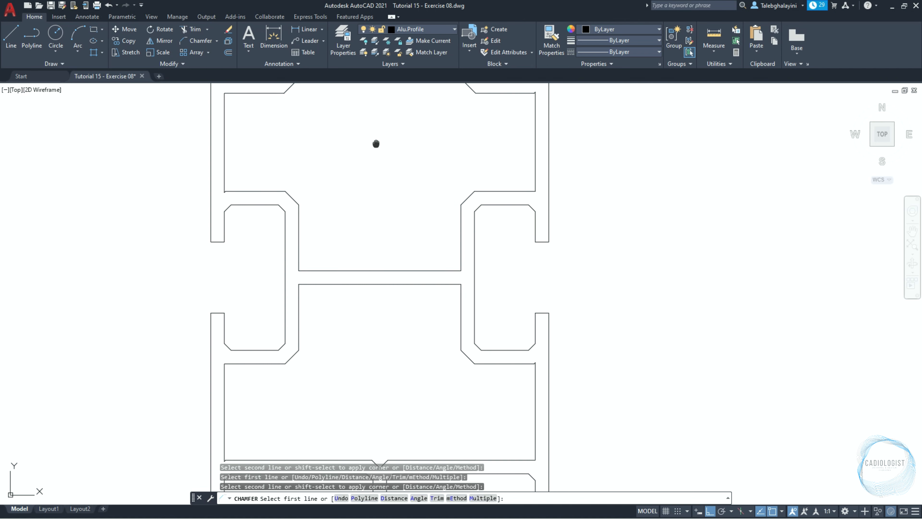
Step: Chamfer the four chamber shoulder corners around the middle pair of side slots with distances of 2
middle_drag(376, 413, 360, 441)
click(469, 392)
click(445, 366)
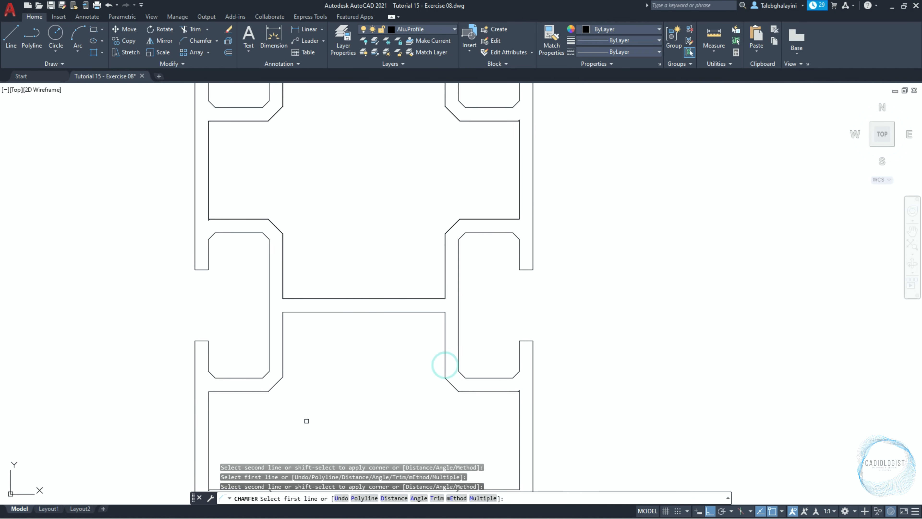
click(261, 392)
click(283, 368)
click(283, 247)
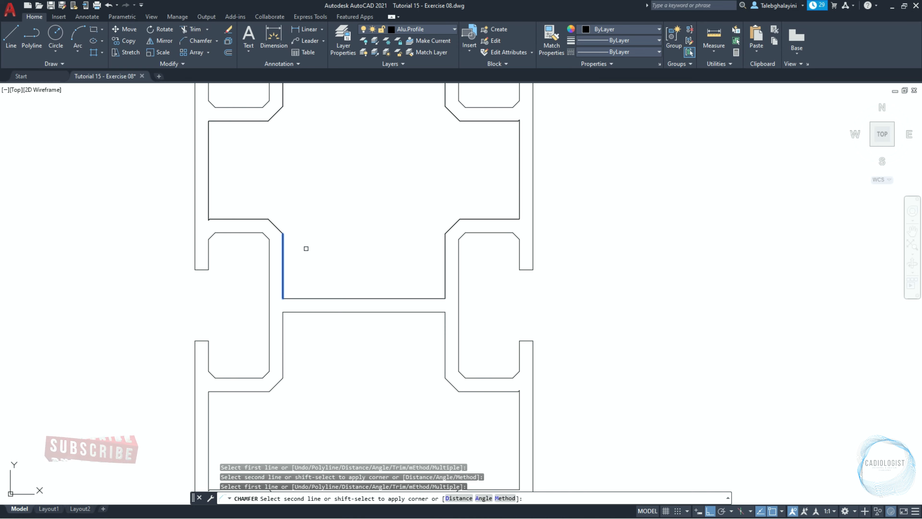
click(247, 219)
click(472, 218)
Step: Chamfer the four chamber shoulder corners around the topmost pair of side slots with distances of 2
mouse_move(370, 144)
middle_down()
mouse_move(360, 377)
mouse_move(264, 428)
middle_up()
click(234, 401)
click(258, 375)
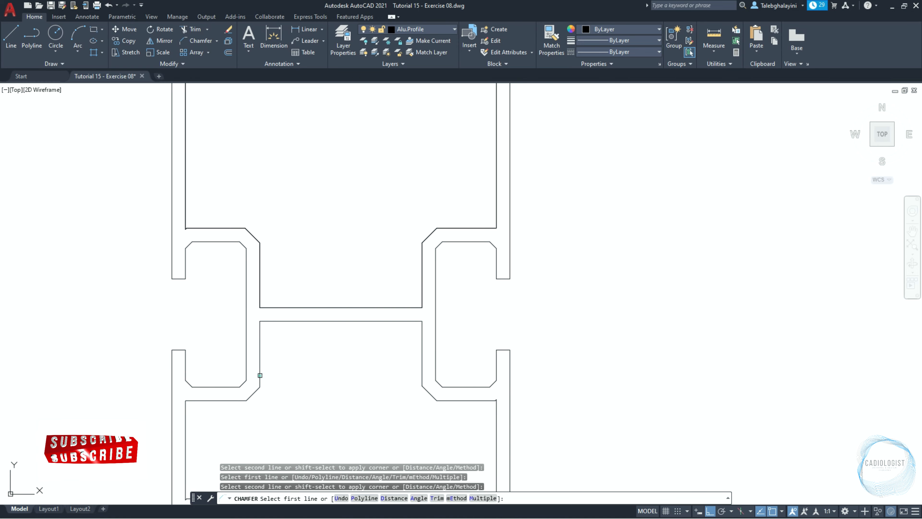
click(439, 400)
click(422, 376)
click(422, 247)
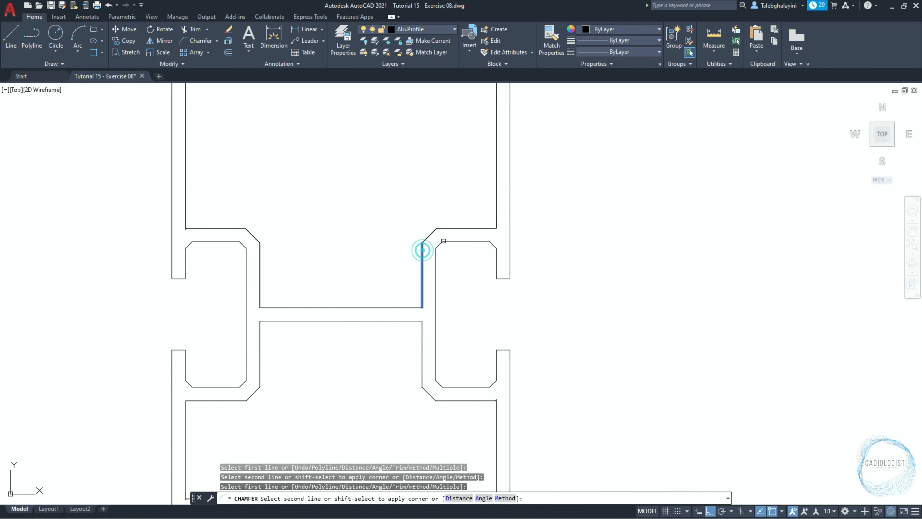
click(457, 228)
click(259, 253)
click(237, 228)
Step: Chamfer both outer top corners of the tall profile with distances of 2
middle_drag(316, 194, 329, 323)
click(174, 193)
click(186, 186)
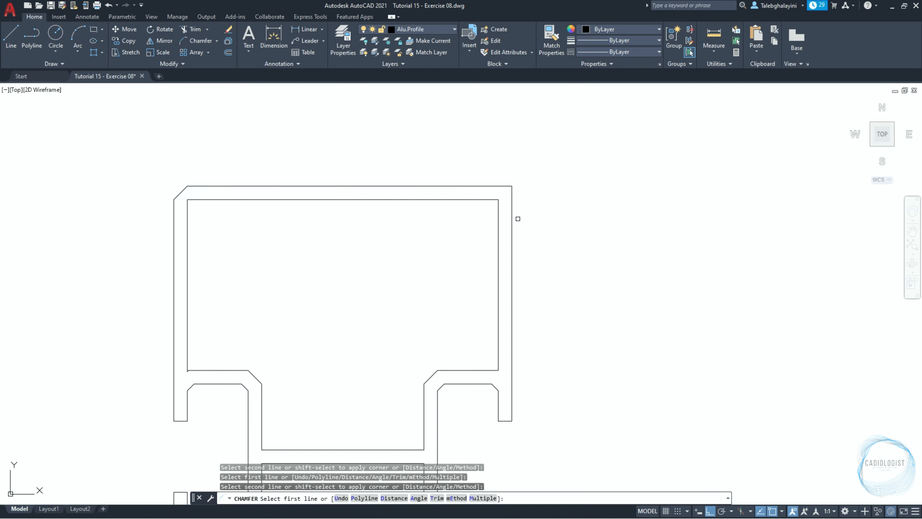
click(512, 201)
click(502, 186)
Step: Set both chamfer distances to 1 with the Multiple option and chamfer the top chamber's two inner upper corners
scroll(531, 185, down, 6)
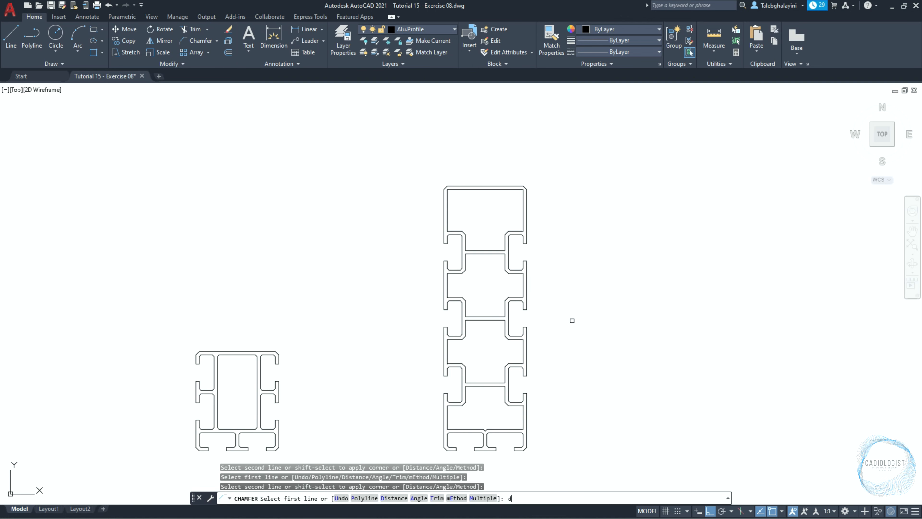
text(d)
key(Return)
text(1)
key(Return)
key(Return)
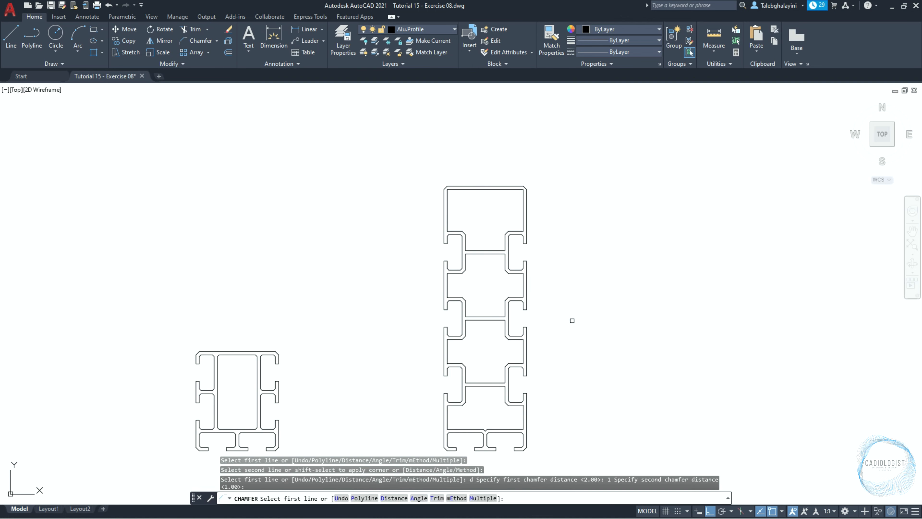
text(m)
key(Return)
scroll(512, 195, up, 6)
click(557, 189)
click(545, 174)
click(248, 186)
click(258, 174)
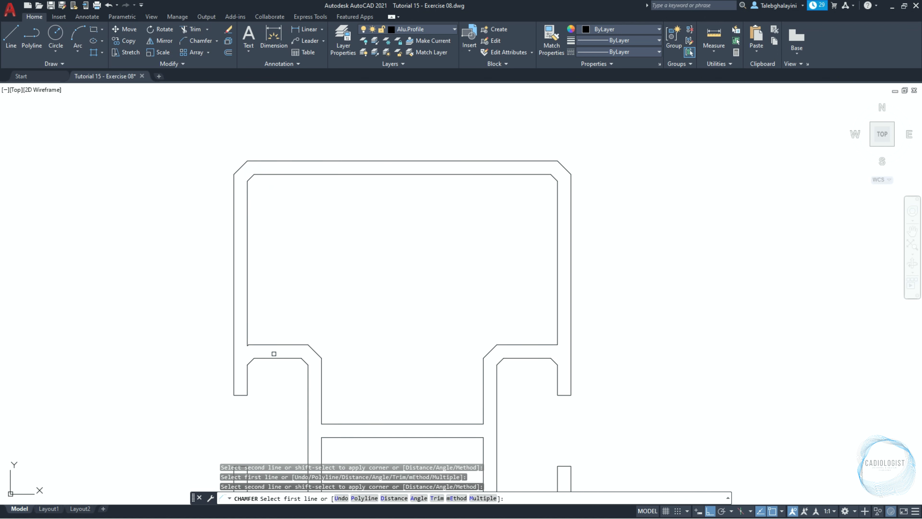
Step: Chamfer the top chamber's two outer corners above the side slots and the lower left corner of its neck by 1
click(259, 343)
click(248, 332)
click(547, 344)
click(557, 334)
middle_drag(440, 431, 416, 267)
click(312, 259)
click(297, 247)
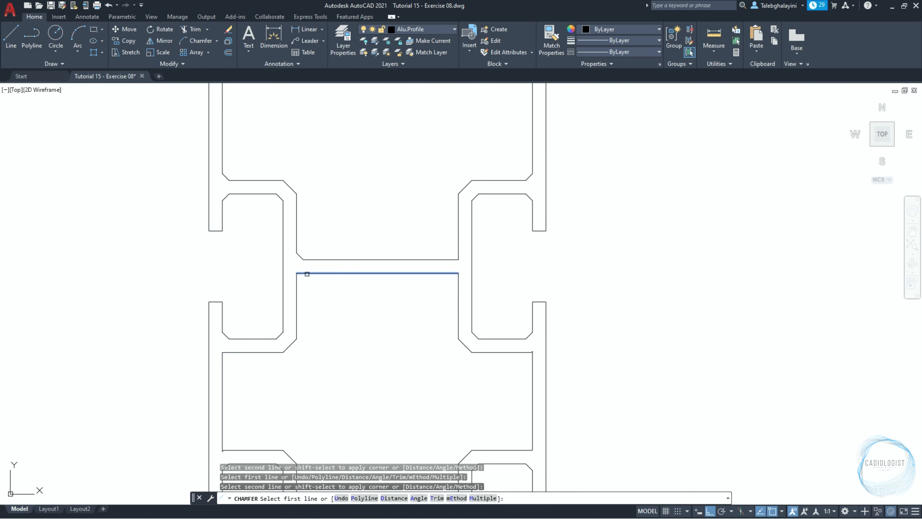
Step: Chamfer the four left-hand corners of the second chamber from the top, both neck and outer corners, by 1
click(305, 273)
click(297, 284)
click(234, 353)
click(223, 367)
click(222, 433)
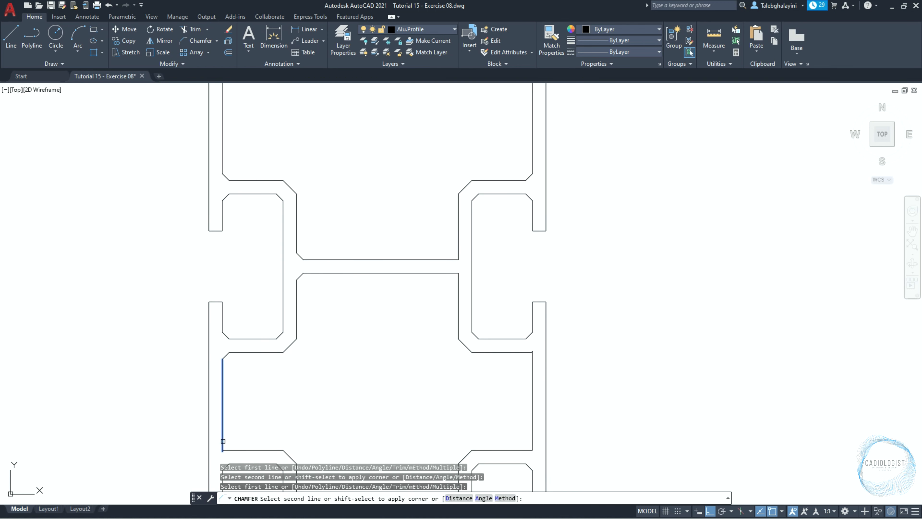
click(231, 450)
middle_drag(301, 477, 321, 355)
click(316, 394)
click(349, 406)
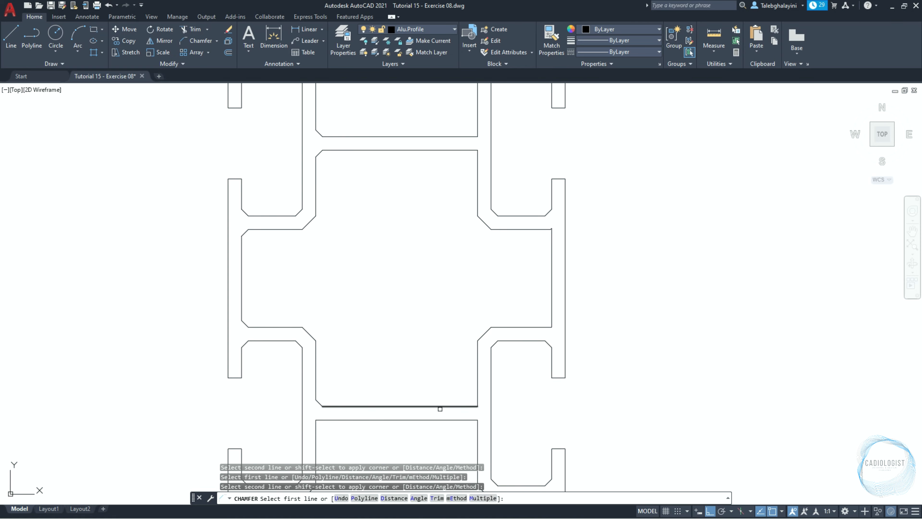
Step: Chamfer the second chamber's four right-hand corners and the lower right corner of the top chamber's neck by 1
click(450, 406)
click(477, 392)
click(530, 327)
click(552, 320)
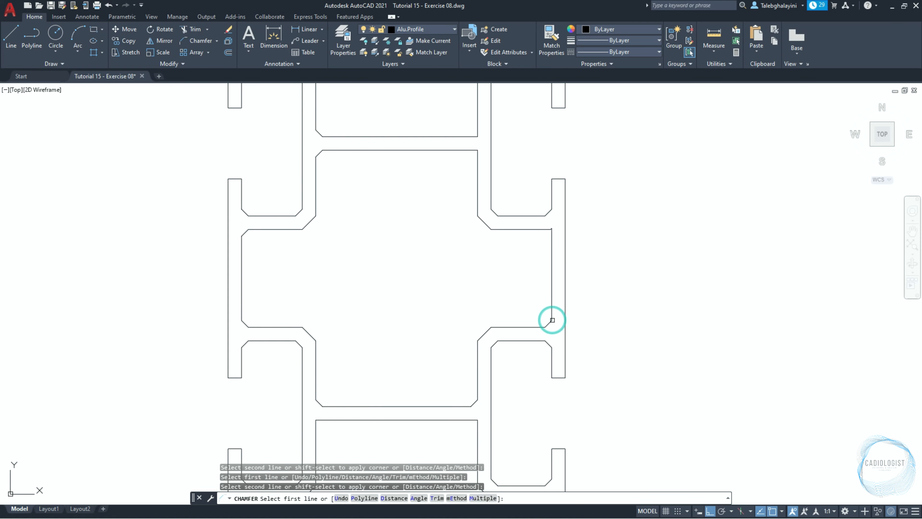
click(550, 242)
click(532, 229)
click(478, 156)
click(473, 150)
click(472, 137)
click(479, 128)
Step: Chamfer the third chamber's two upper neck corners and its two outer corners below the side slots by 1
middle_drag(428, 372, 422, 230)
click(343, 277)
click(312, 291)
click(453, 277)
click(472, 300)
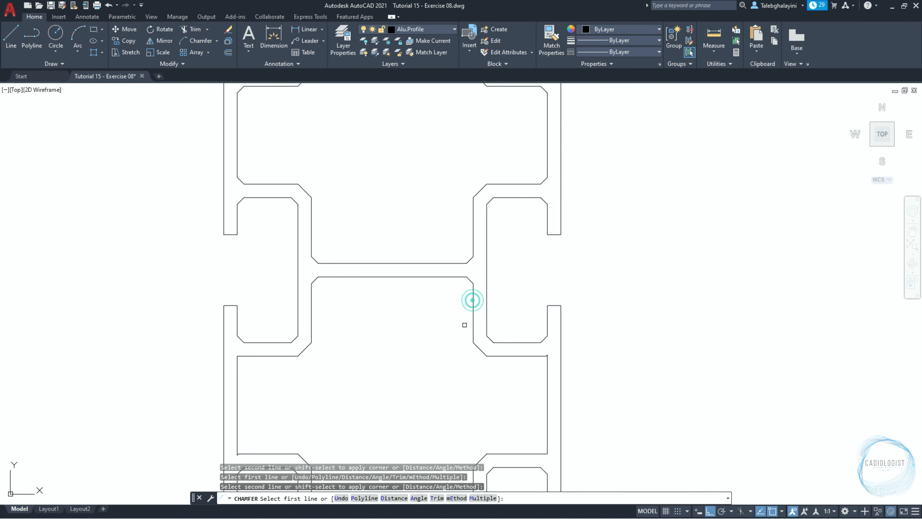
click(254, 356)
click(239, 370)
click(536, 356)
click(545, 371)
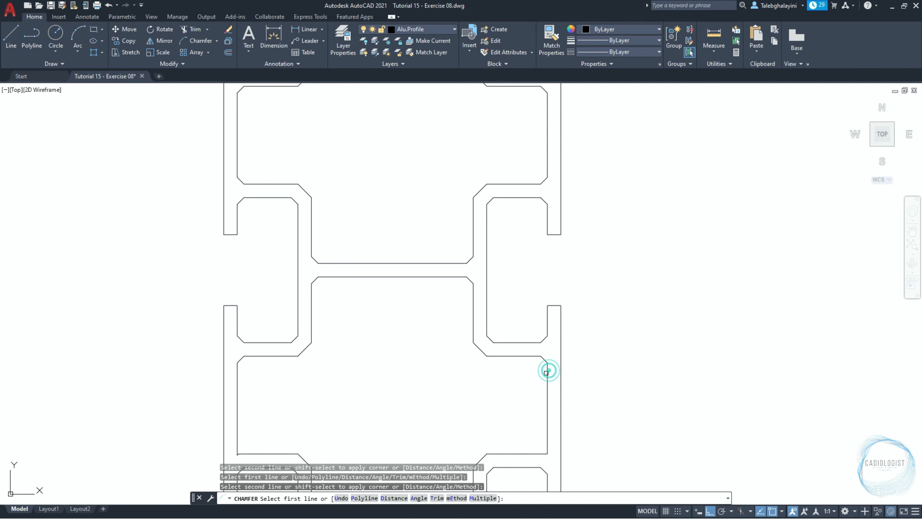
Step: Chamfer the third chamber's two lower outer corners and the two lower corners of its neck by 1
middle_drag(367, 262, 376, 281)
click(243, 190)
click(253, 203)
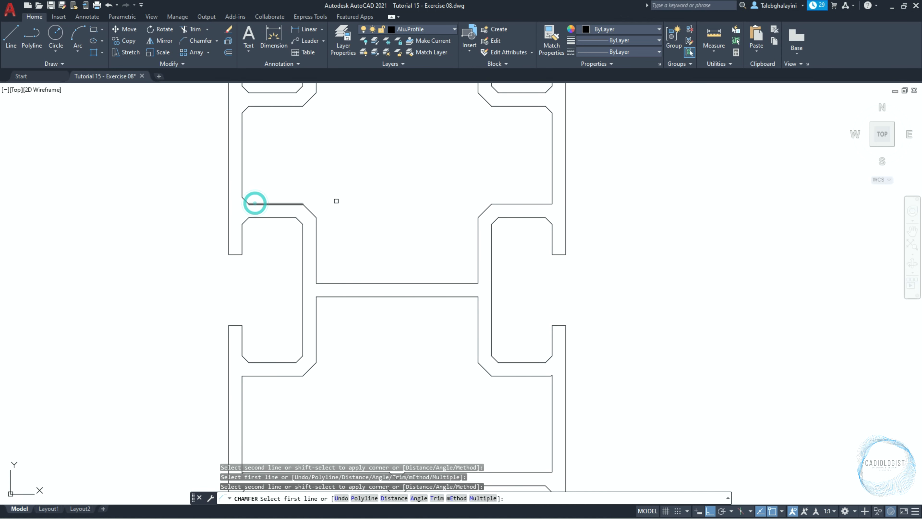
click(552, 185)
click(541, 204)
click(478, 275)
click(471, 283)
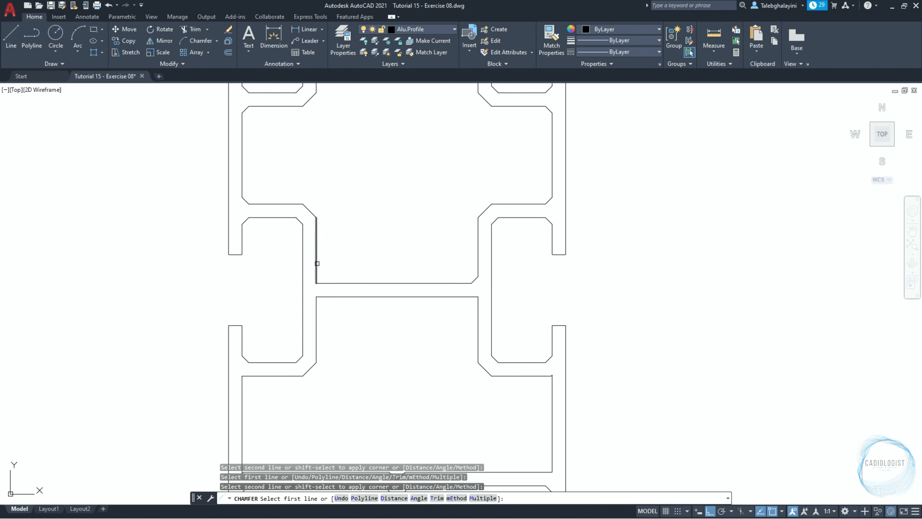
click(316, 261)
click(324, 283)
Step: Chamfer both upper corners of the bottom chamber's neck, just below the lowest web, by 1
click(316, 313)
click(340, 297)
click(478, 319)
click(469, 296)
Step: Chamfer the four outer corners of the bottom chamber's wide part by 1 and end the command
middle_drag(422, 387, 417, 260)
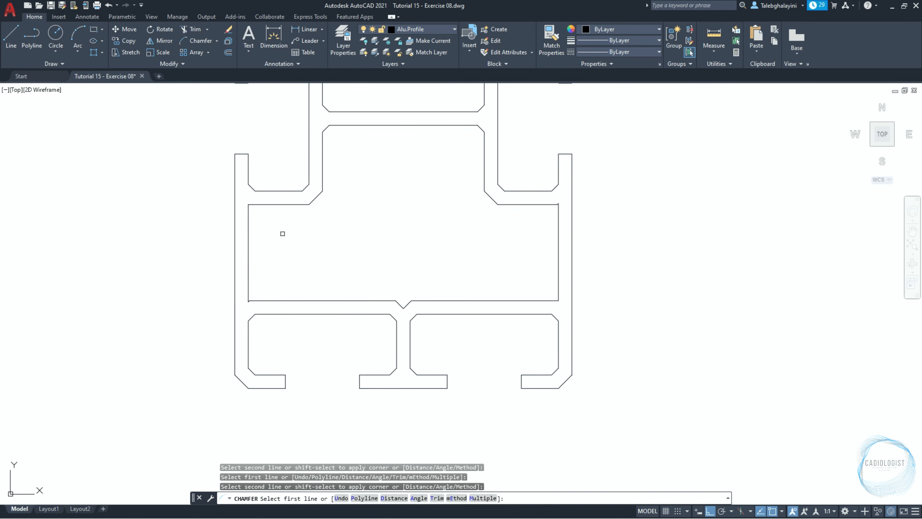
click(263, 204)
click(249, 224)
click(250, 278)
click(259, 301)
click(539, 301)
click(558, 282)
click(558, 216)
click(541, 205)
key(Escape)
Step: Remove the three vertices of the V-notch in the bottom chamber's floor to make the edge straight
click(410, 300)
scroll(408, 302, up, 6)
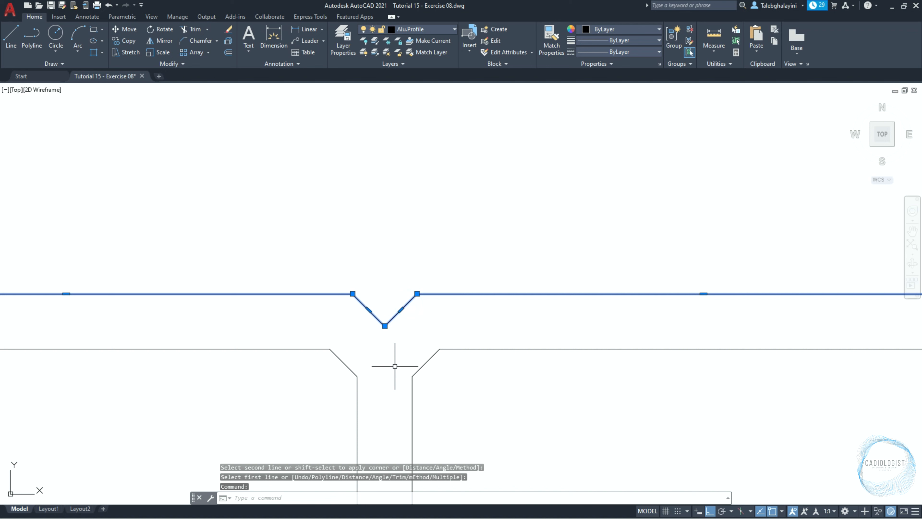
mouse_move(385, 326)
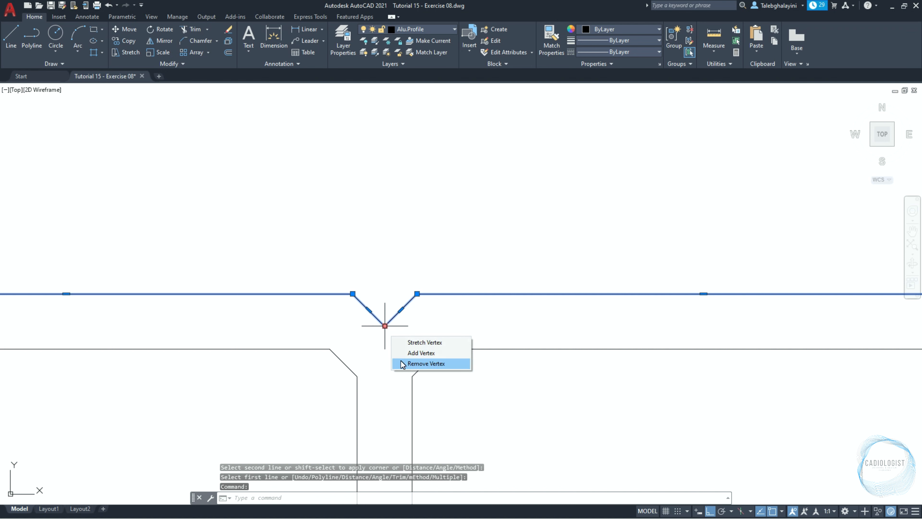
click(410, 363)
mouse_move(417, 294)
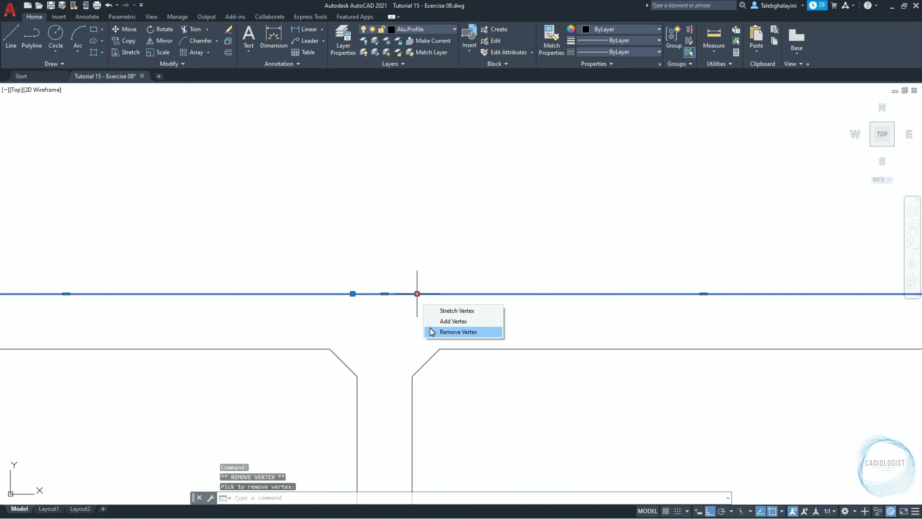
click(447, 331)
mouse_move(353, 294)
click(396, 331)
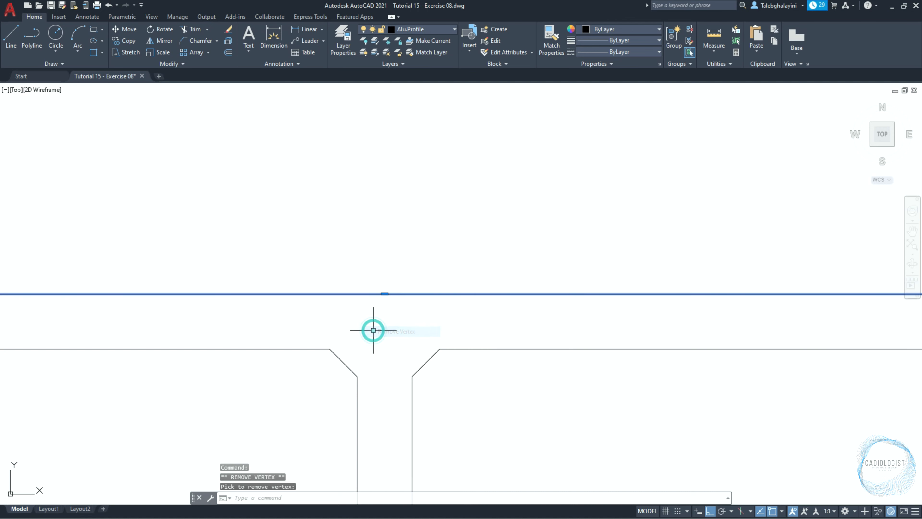
Step: Draw a rectangle 9 long and 20 wide in the empty area beside the two profiles
text(z)
key(Return)
text(e)
key(Return)
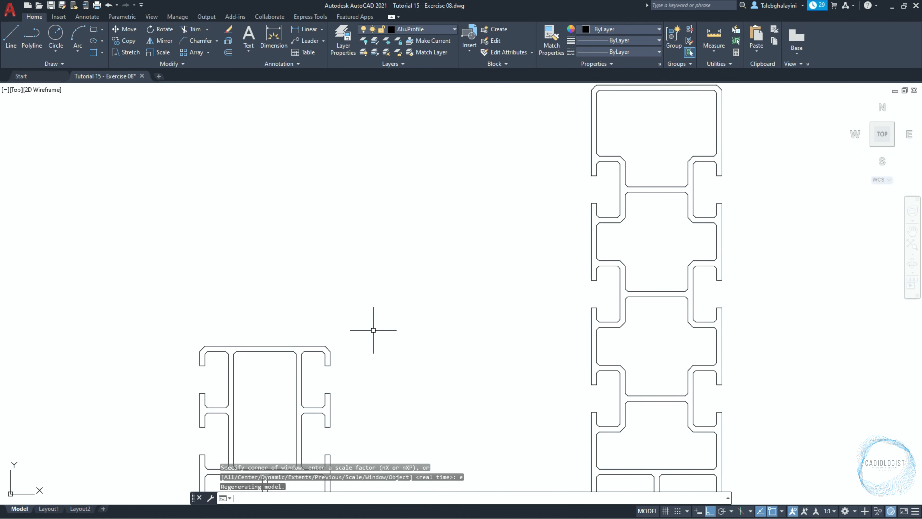
scroll(373, 330, down, 2)
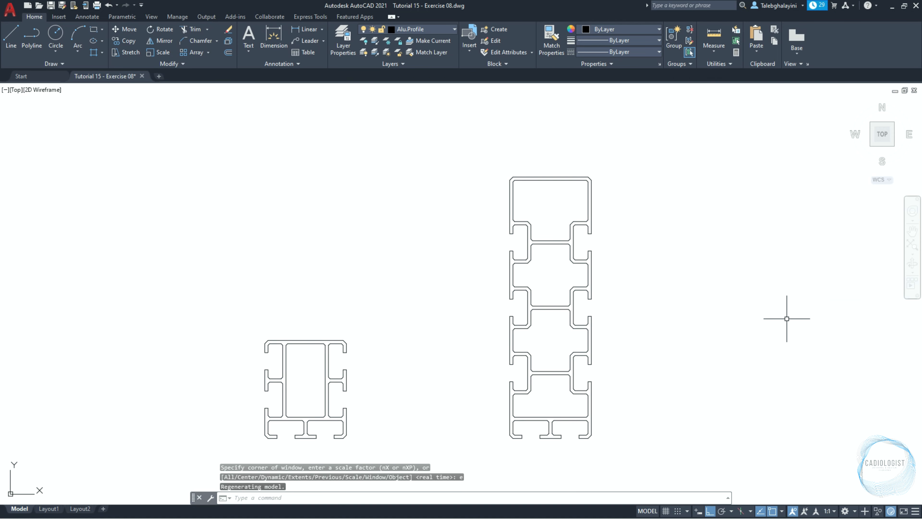
middle_drag(782, 315, 577, 301)
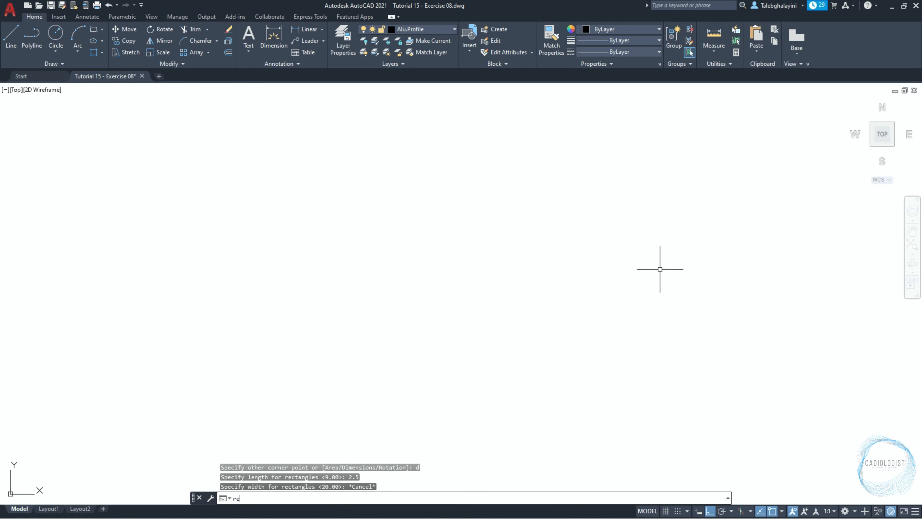
text(c)
key(Return)
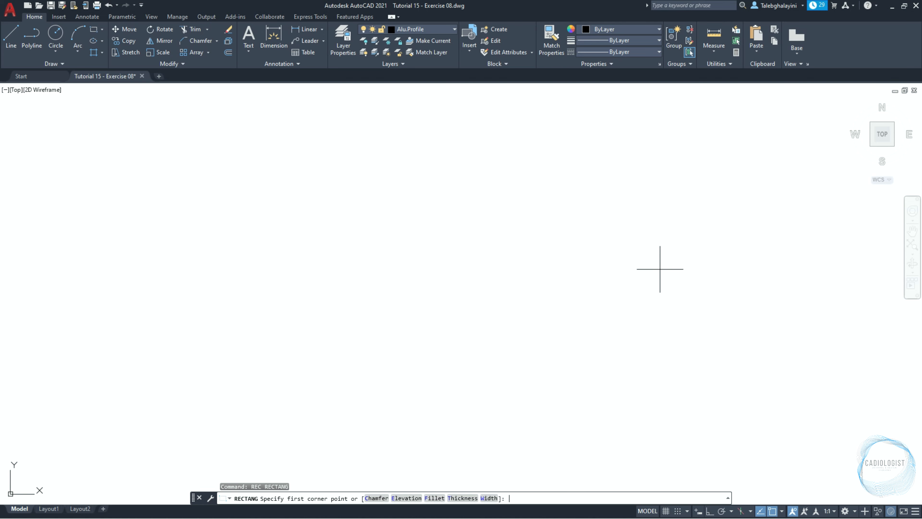
click(644, 189)
text(d)
key(Return)
text(9)
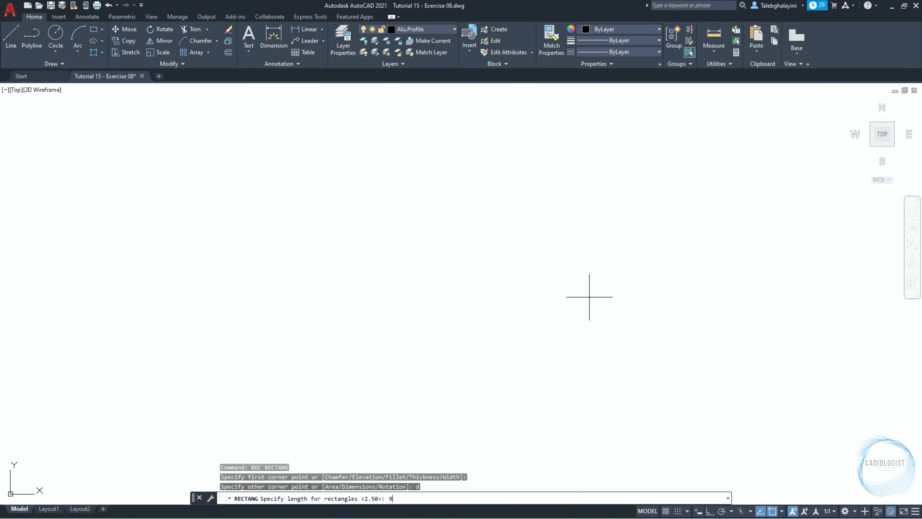
key(Return)
text(20)
key(Return)
click(571, 318)
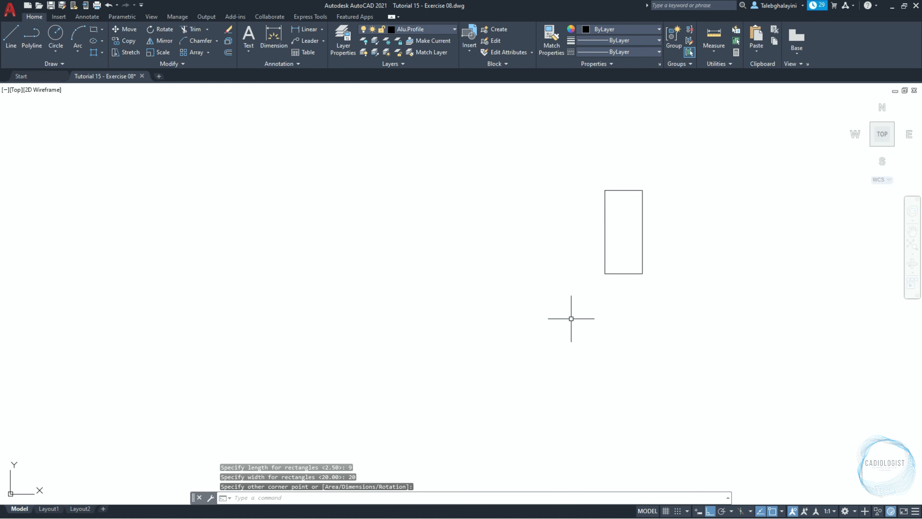
Step: Set both chamfer distances to 2.5 with the Multiple option and chamfer the rectangle's two left corners
text(cha)
key(Return)
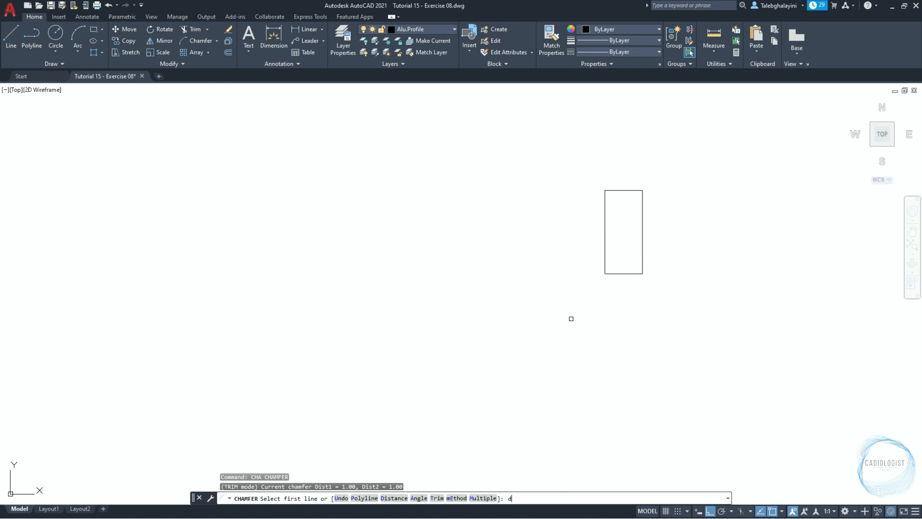
text(d)
key(Return)
text(2.5)
key(Return)
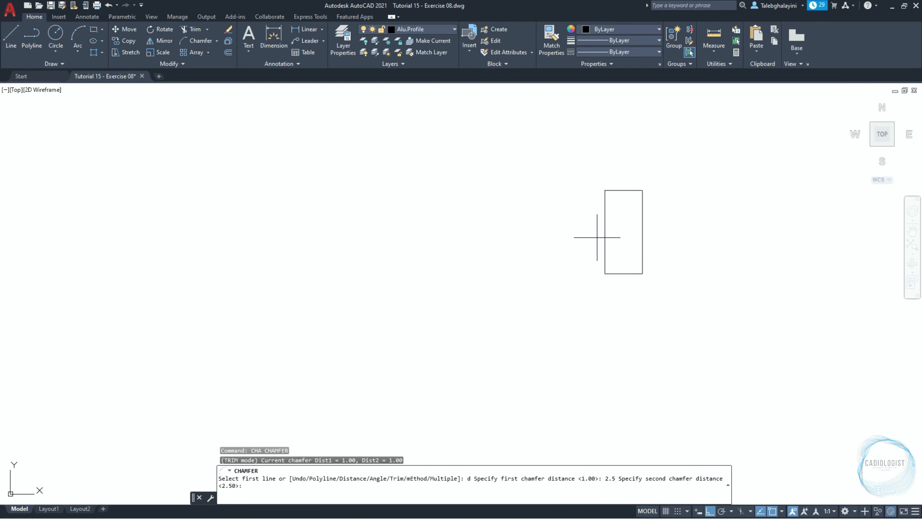
key(Return)
text(m)
key(Return)
click(618, 191)
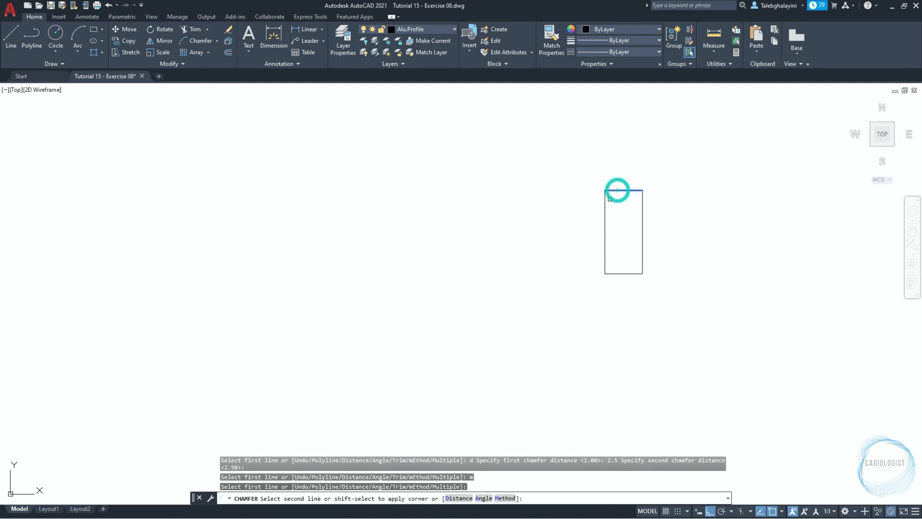
click(605, 199)
click(604, 261)
click(613, 272)
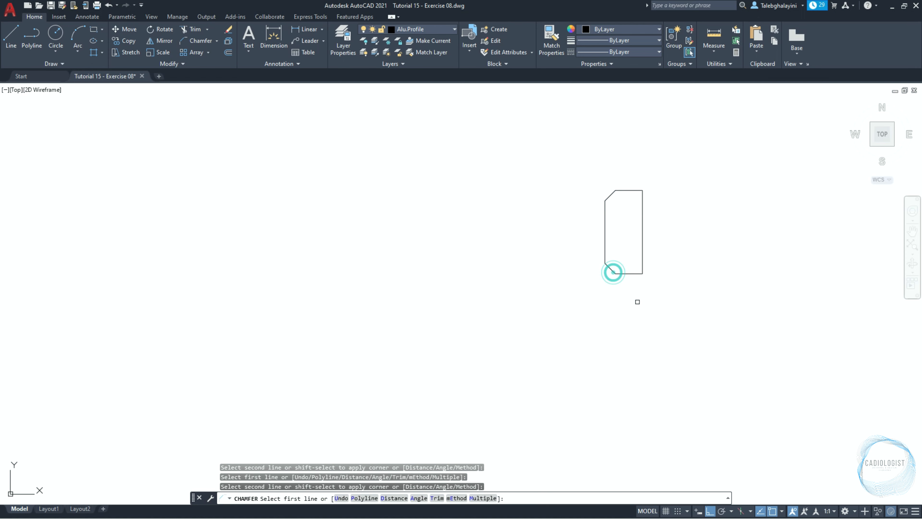
Step: Set both chamfer distances to 1.25 with the Multiple option and chamfer the rectangle's two right corners
text(d)
key(Return)
text(1.25)
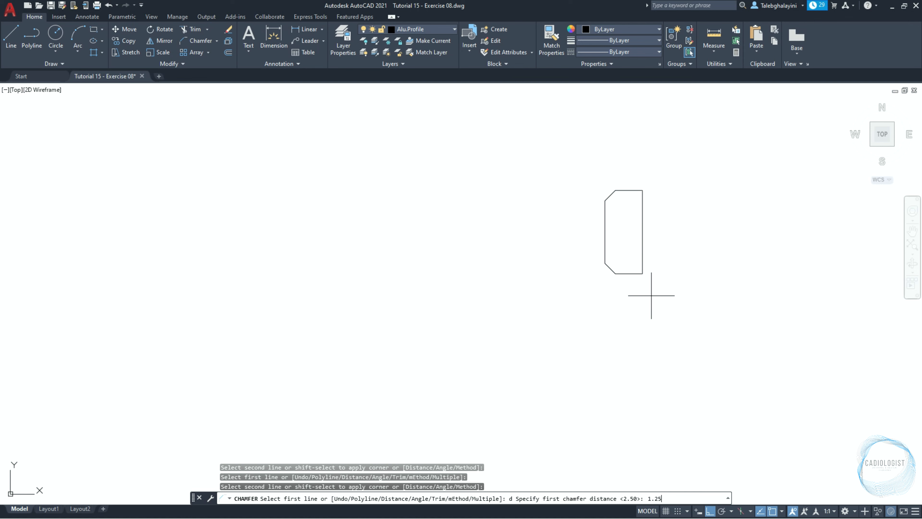
key(Return)
key(Return)
text(m)
key(Return)
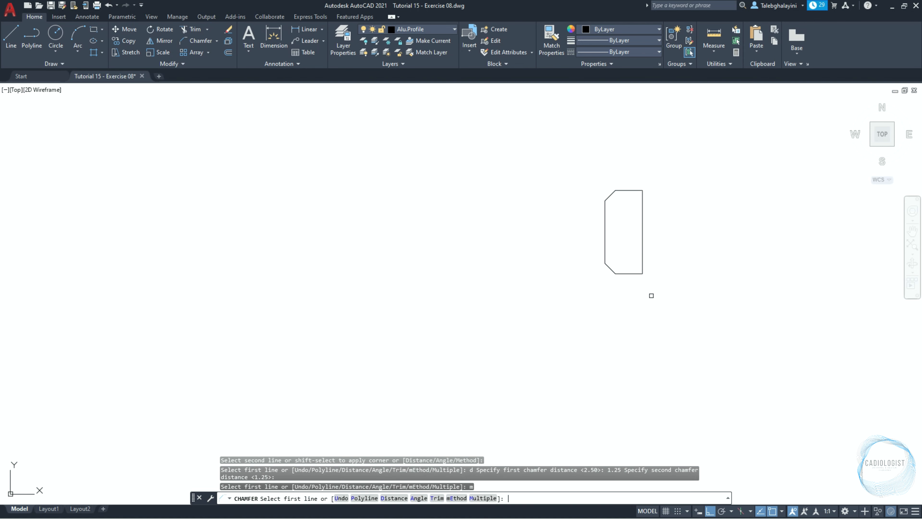
click(637, 273)
click(642, 260)
click(643, 200)
click(634, 192)
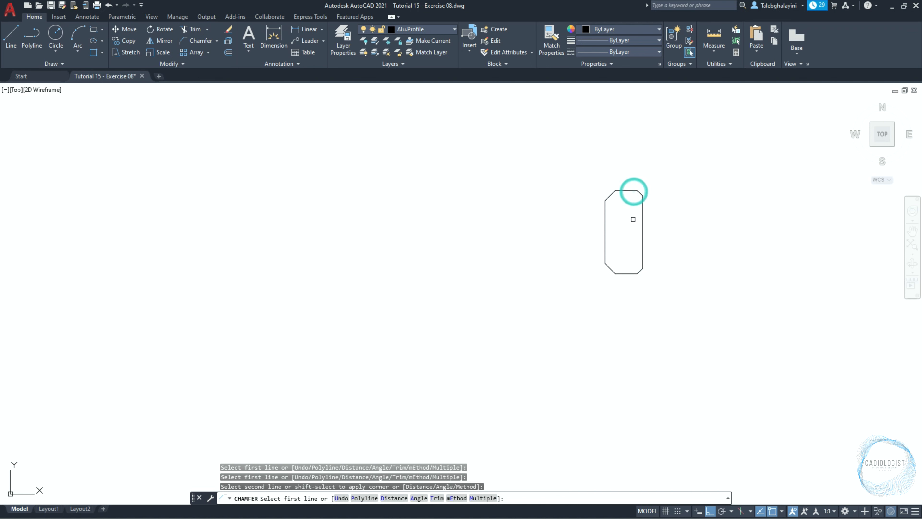
key(Return)
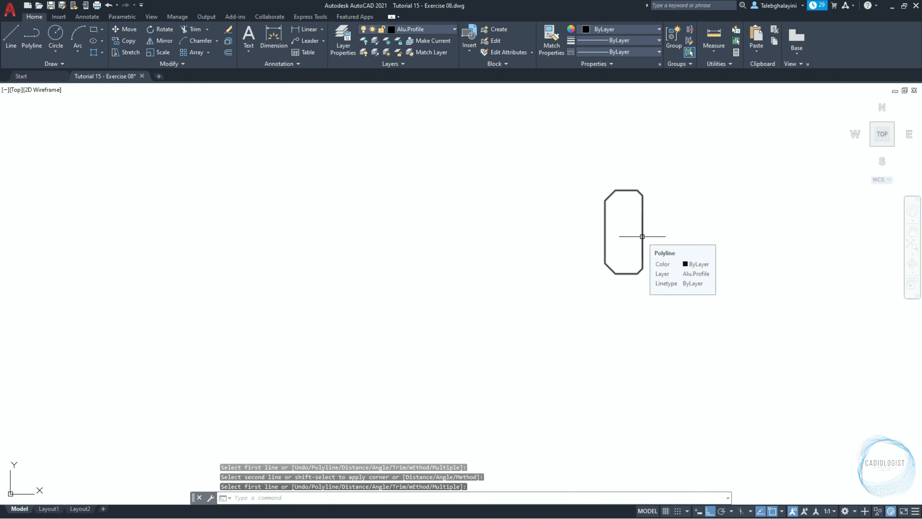
Step: Offset the chamfered rectangle outward by 2
click(641, 237)
text(of)
key(Return)
text(2)
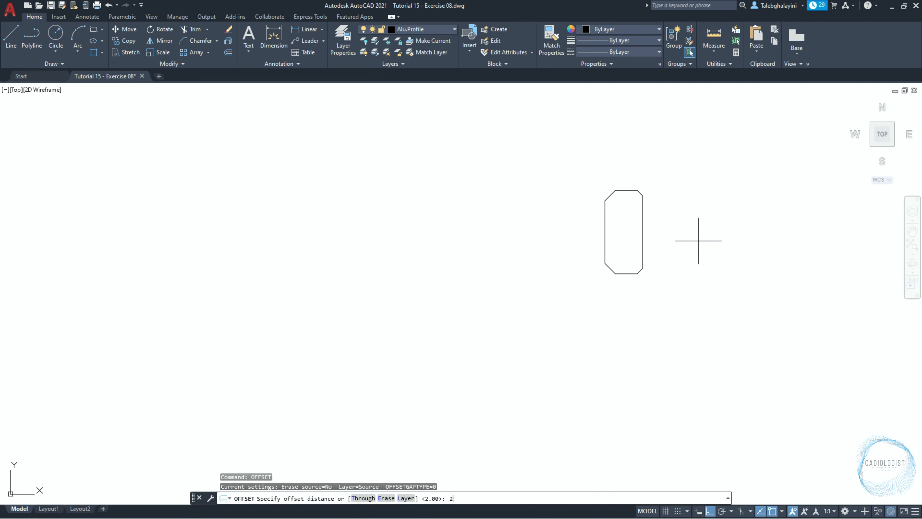
key(Return)
click(708, 238)
key(Return)
Step: Place a horizontal construction line through the midpoint of the outer outline's right edge
text(xl)
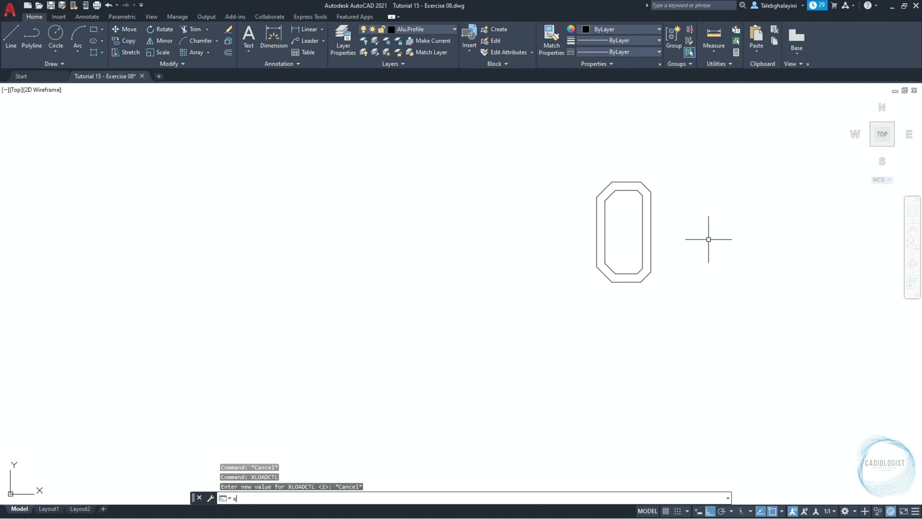
key(Return)
text(h)
key(Return)
click(651, 232)
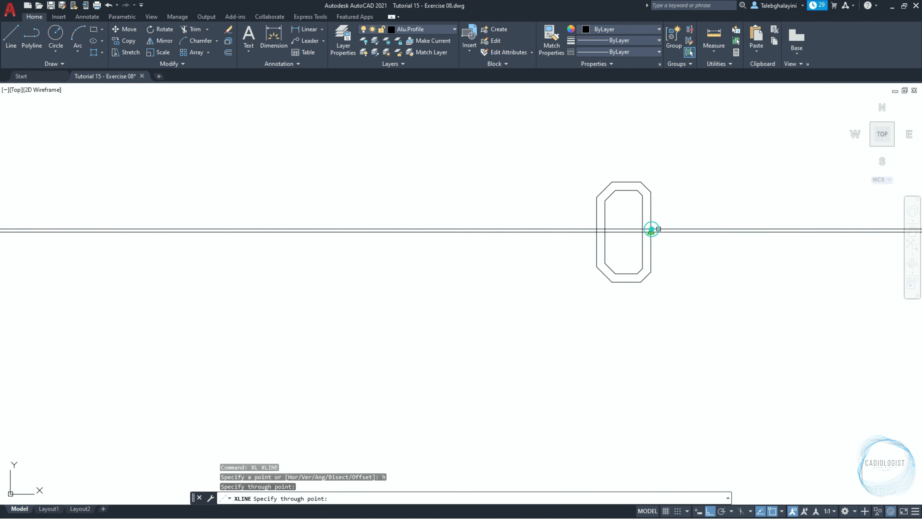
key(Escape)
Step: Move the horizontal construction line up by 4.5
click(688, 232)
text(m)
key(Return)
click(703, 291)
text(4.5)
key(Return)
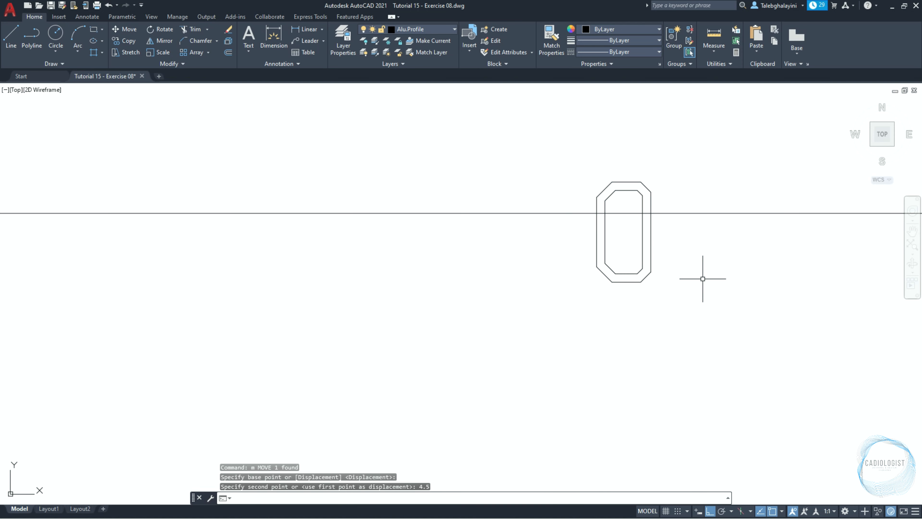
Step: Copy the horizontal construction line 9 downward
click(710, 213)
text(co)
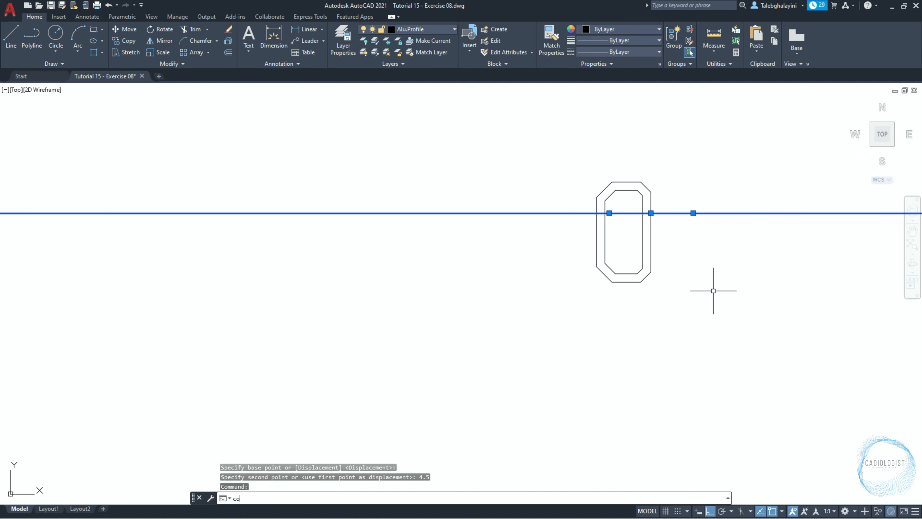
key(Return)
click(714, 289)
text(9)
key(Return)
key(Escape)
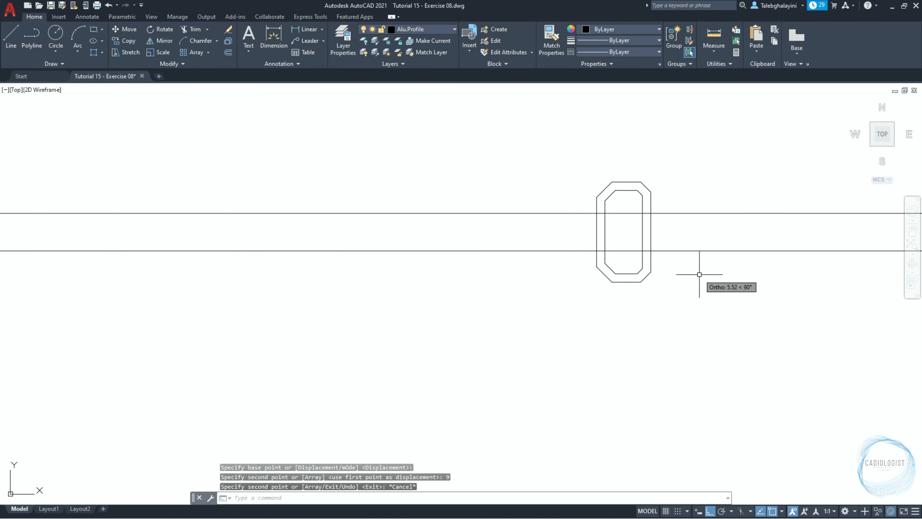
Step: Trim both construction lines to the right of the slot shape and cut its right wall open between them
text(tr)
key(Return)
click(706, 190)
click(693, 258)
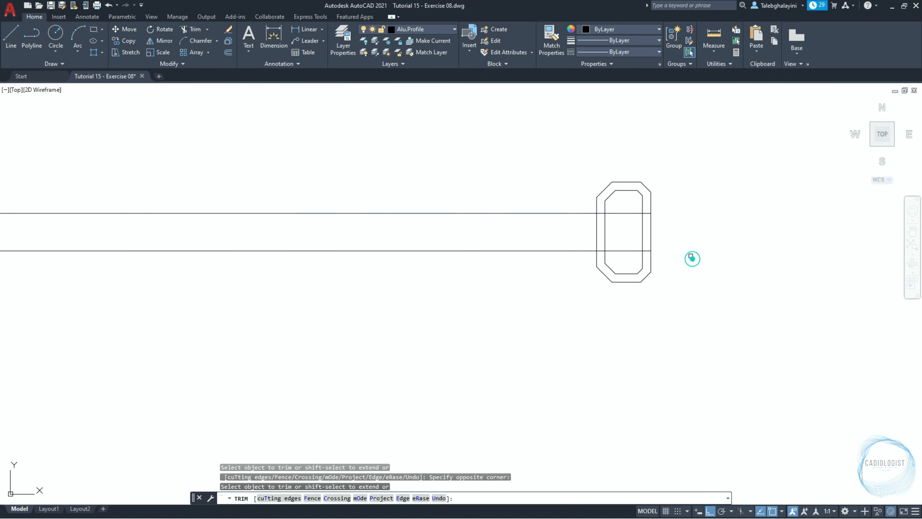
click(660, 225)
click(624, 231)
Step: Trim the construction lines inside the slot and remove the remaining pieces of the outer outline's right wall
click(635, 200)
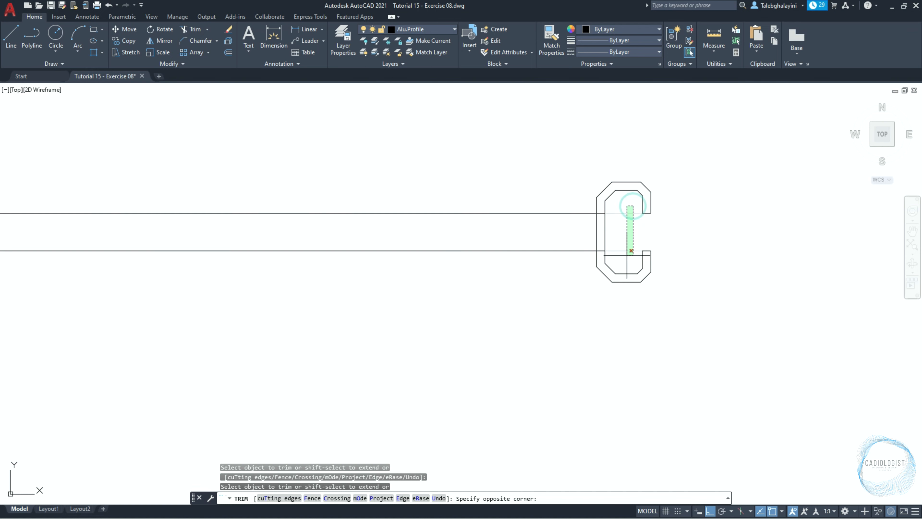
click(627, 255)
click(651, 200)
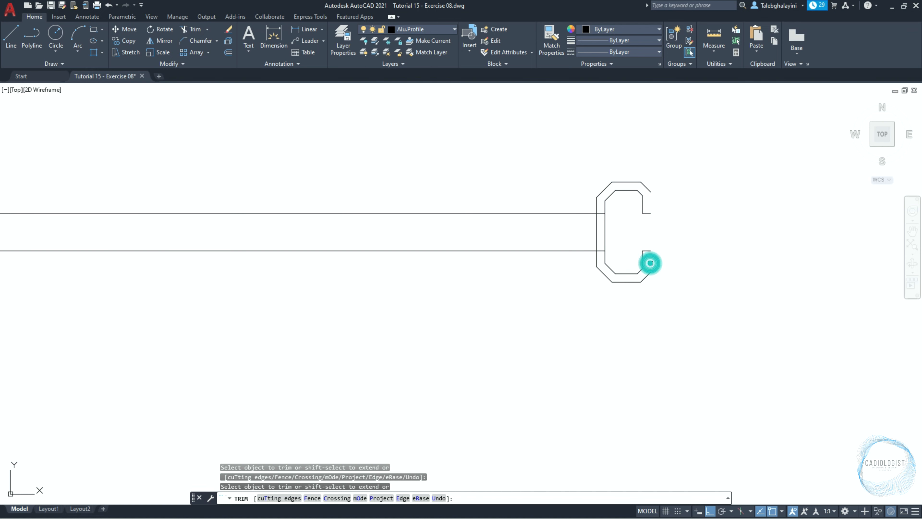
key(Escape)
Step: Erase the outer slot outline and both remaining construction lines, keeping only the inner C-shaped outline
click(597, 181)
click(575, 278)
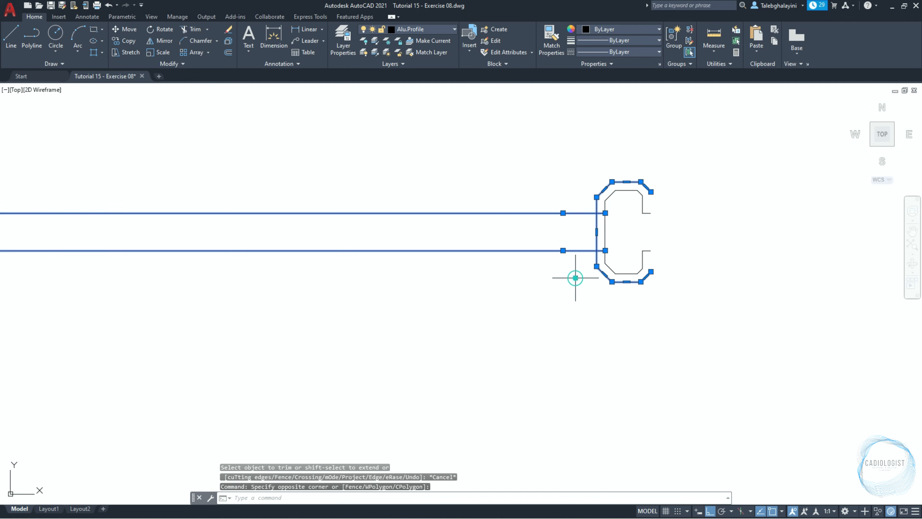
key(Delete)
Step: Copy the C-shaped slot outline straight up at distances of 35 and 70
click(576, 284)
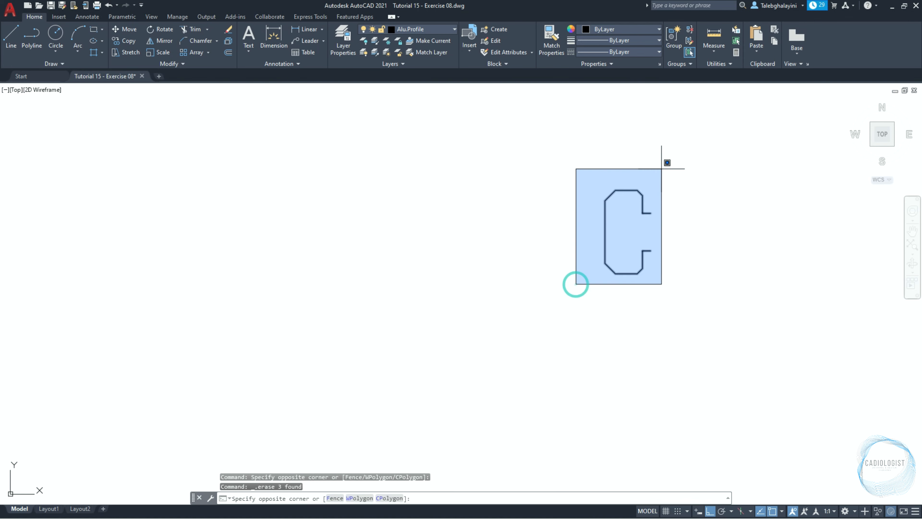
click(661, 169)
text(co)
key(Return)
scroll(661, 169, down, 2)
middle_drag(663, 170, 562, 364)
click(609, 388)
text(3)
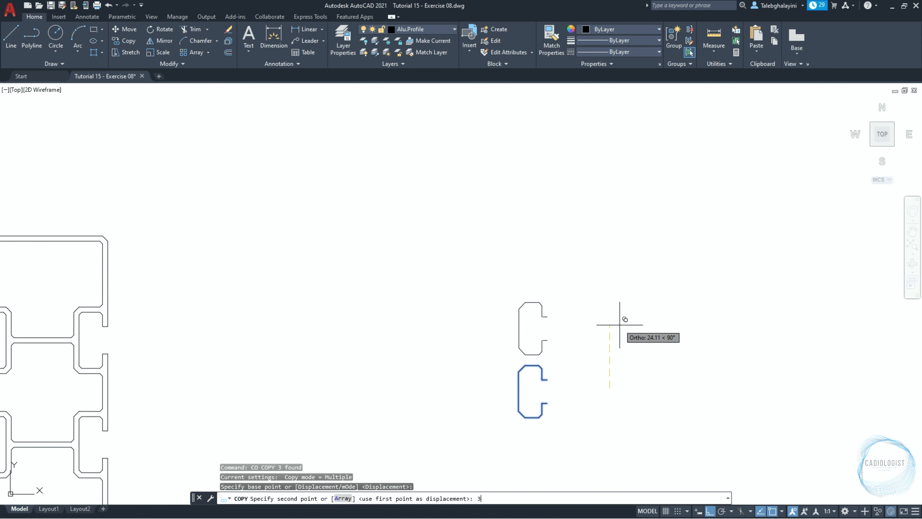
text(5)
key(Return)
key(Return)
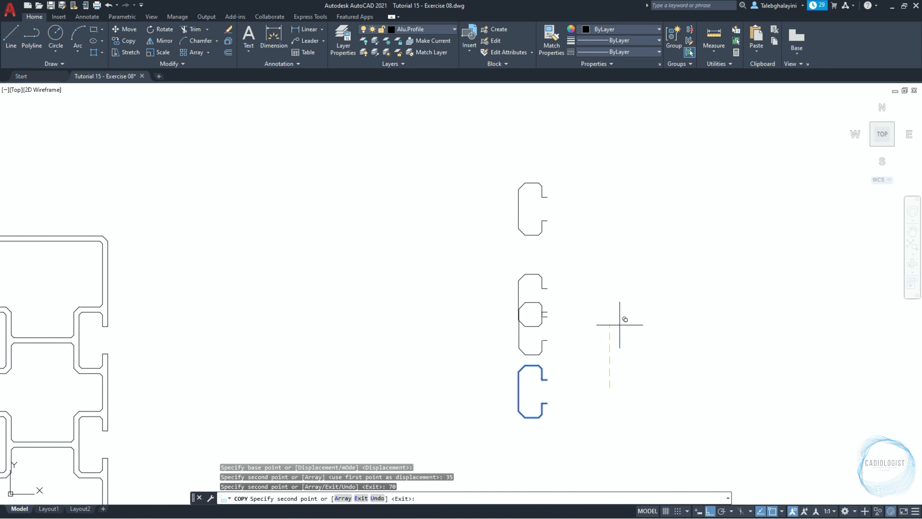
key(Escape)
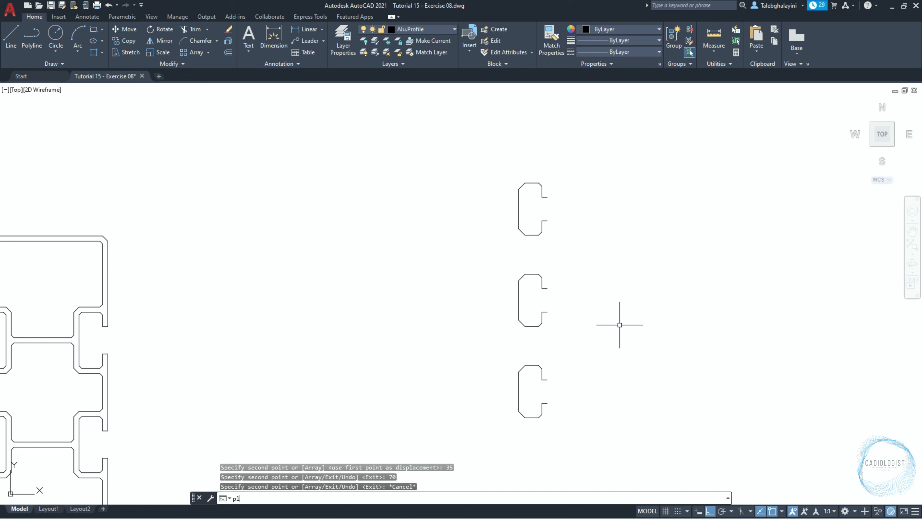
Step: Draw a 15.5 long vertical polyline upward from the end of the top slot's upper lip
key(Return)
scroll(571, 224, up, 2)
click(541, 203)
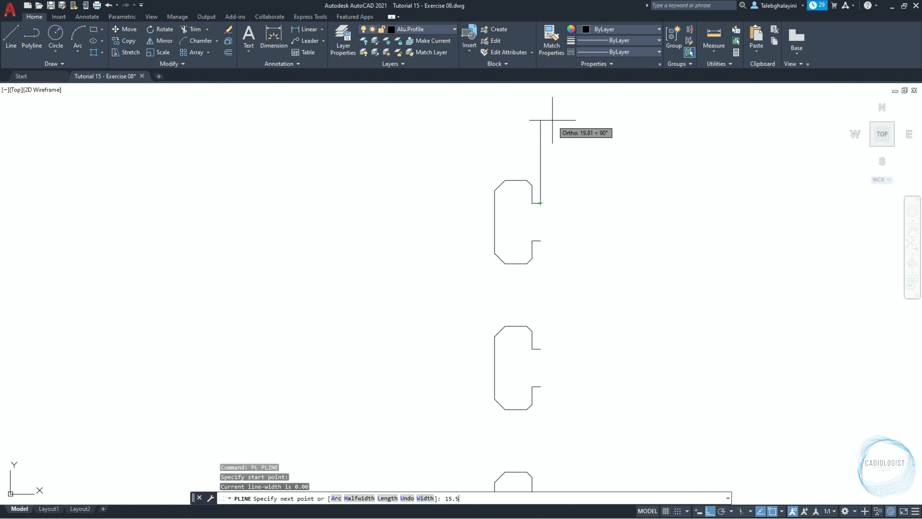
key(Return)
scroll(553, 120, down, 2)
key(Return)
Step: Draw a 15.5 long vertical polyline downward from the end of the bottom slot's lower lip
scroll(563, 286, up, 3)
key(Return)
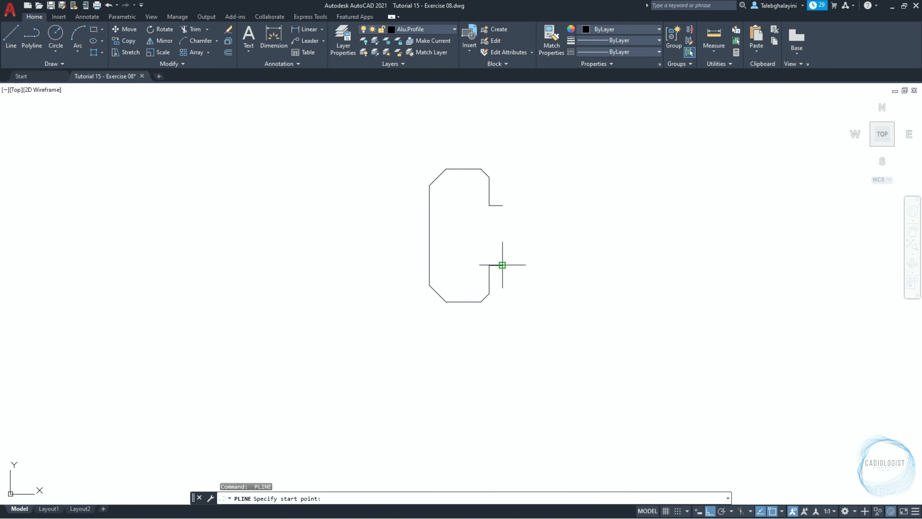
click(503, 265)
text(15.5)
key(Return)
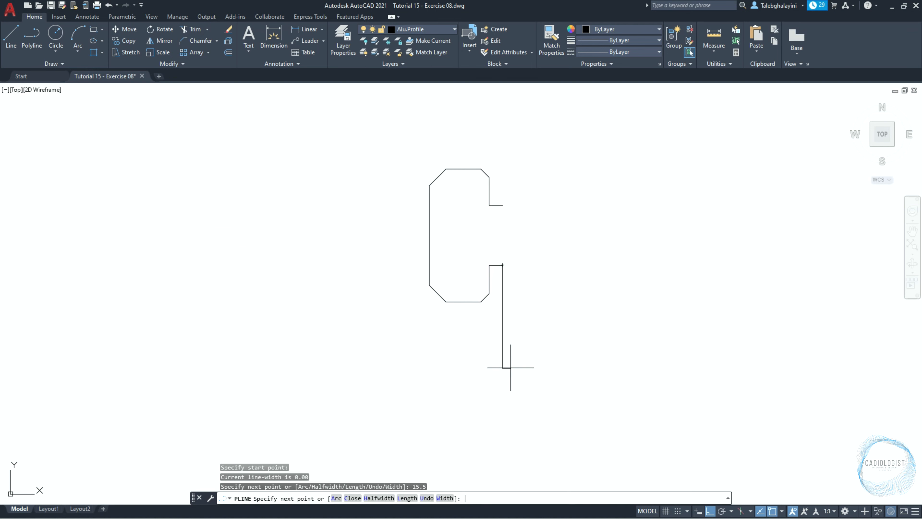
scroll(528, 308, down, 2)
middle_drag(528, 307, 507, 379)
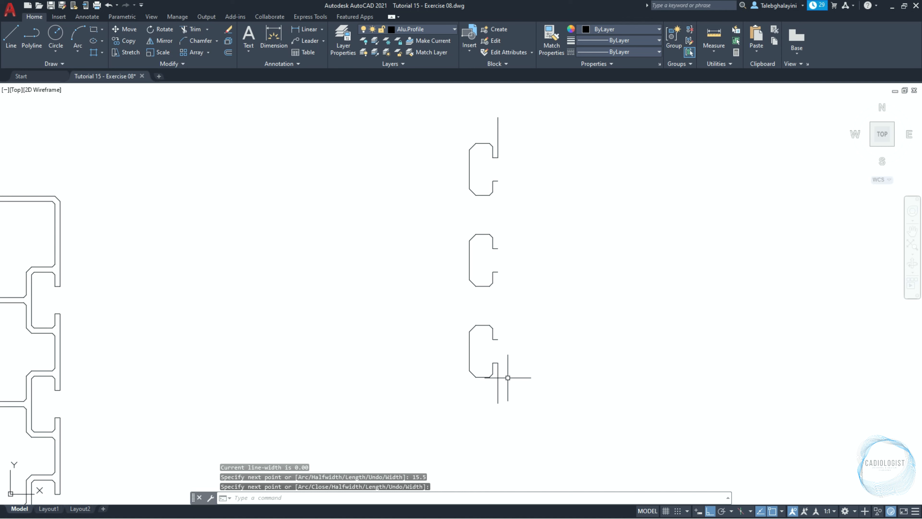
key(Return)
Step: Connect the facing lips of neighbouring slots with two vertical polylines, one in each gap between the three slots
key(Return)
click(498, 339)
click(498, 272)
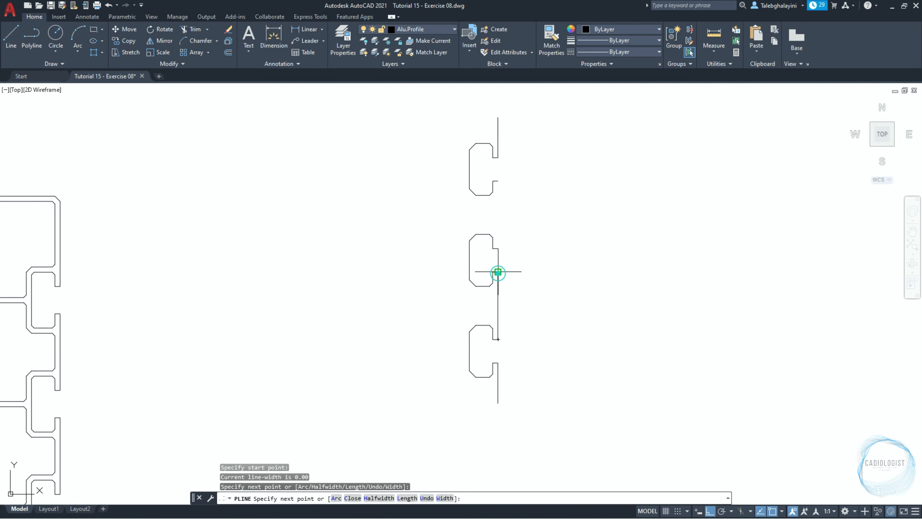
key(Return)
key(Return)
click(498, 248)
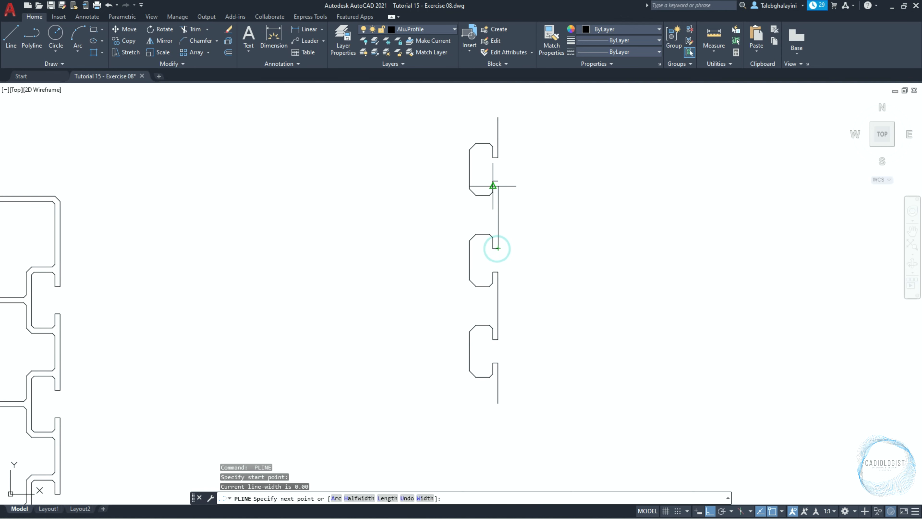
click(498, 181)
scroll(532, 222, down, 2)
key(Return)
Step: Join the three slots and their vertical connecting lines into one polyline
click(460, 134)
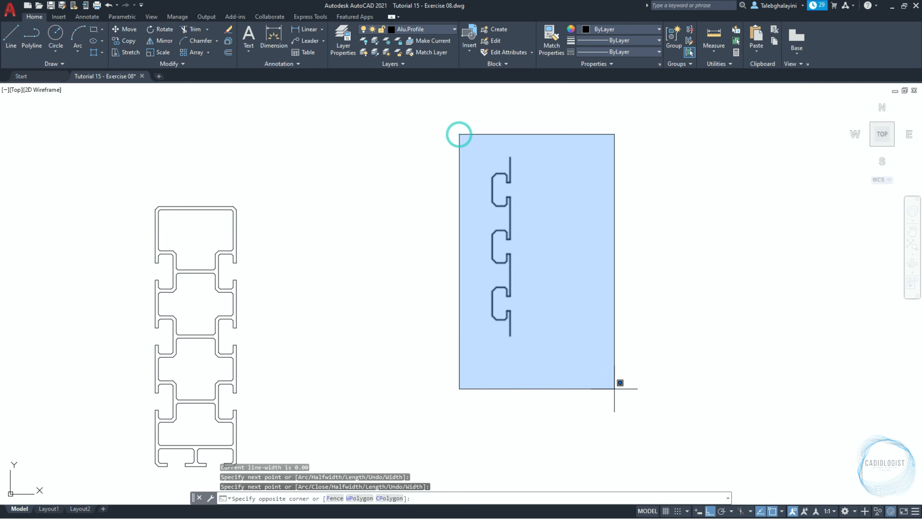
click(614, 389)
text(j)
key(Return)
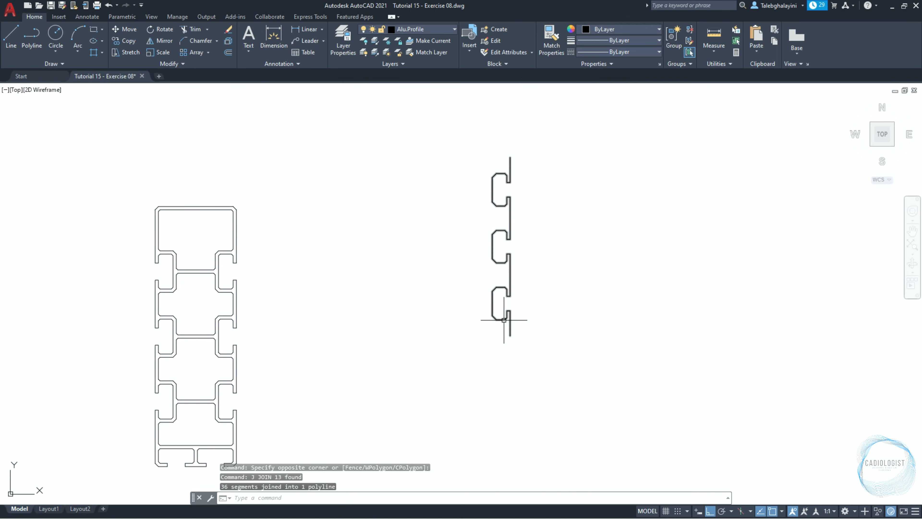
Step: Draw a circle of radius 25 centred 44 to the left of the middle slot's back wall midpoint
middle_drag(505, 319, 569, 384)
text(c)
key(Return)
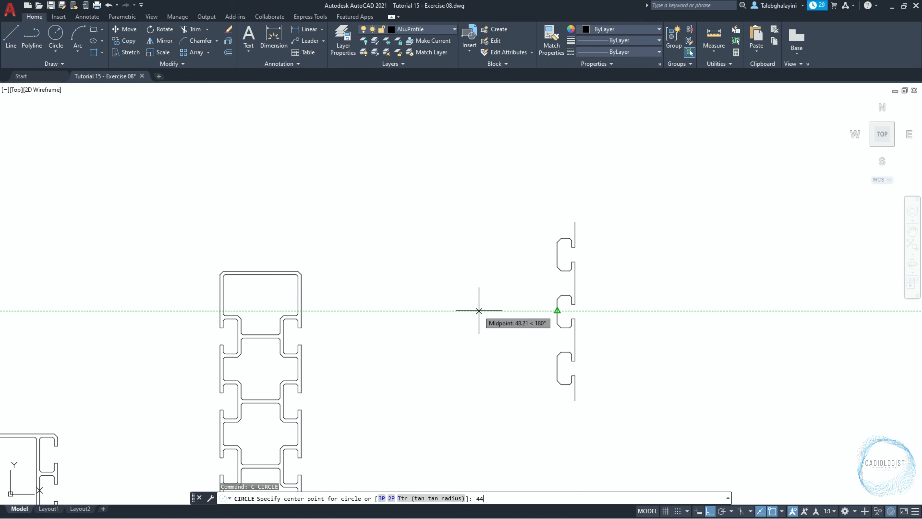
text(44)
key(Return)
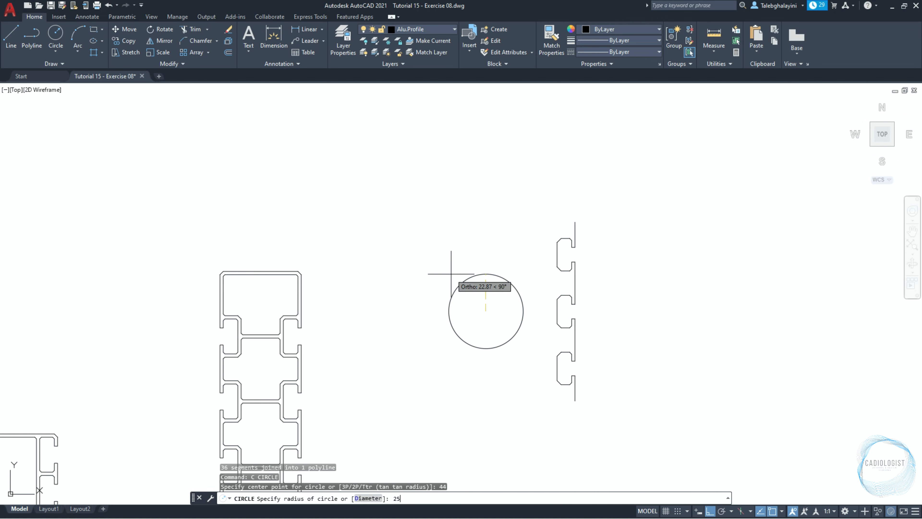
text(25)
key(Return)
Step: Create a polar array of the slotted polyline with 4 items over 360 degrees around the circle's centre
click(559, 258)
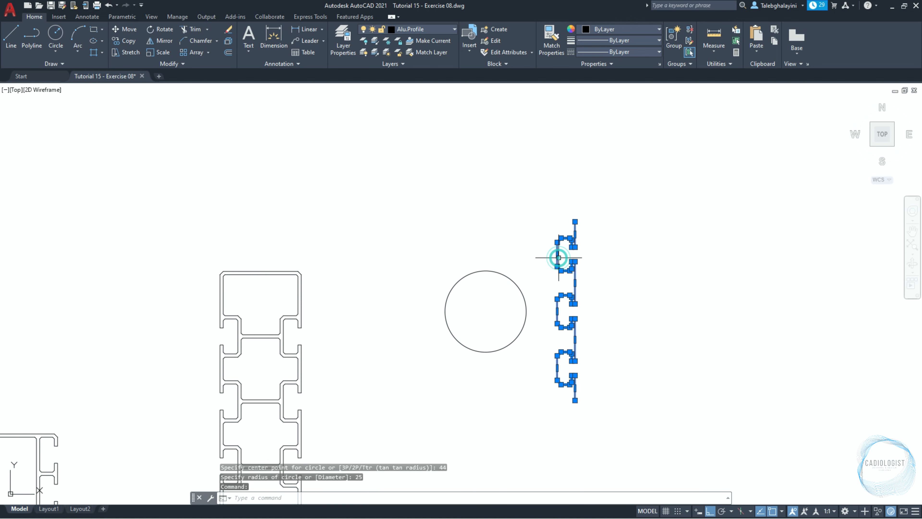
click(209, 52)
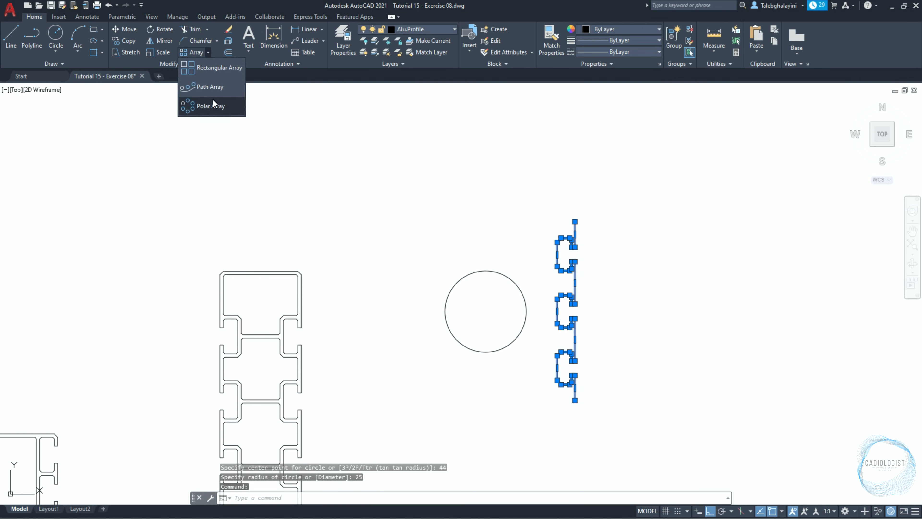
click(212, 107)
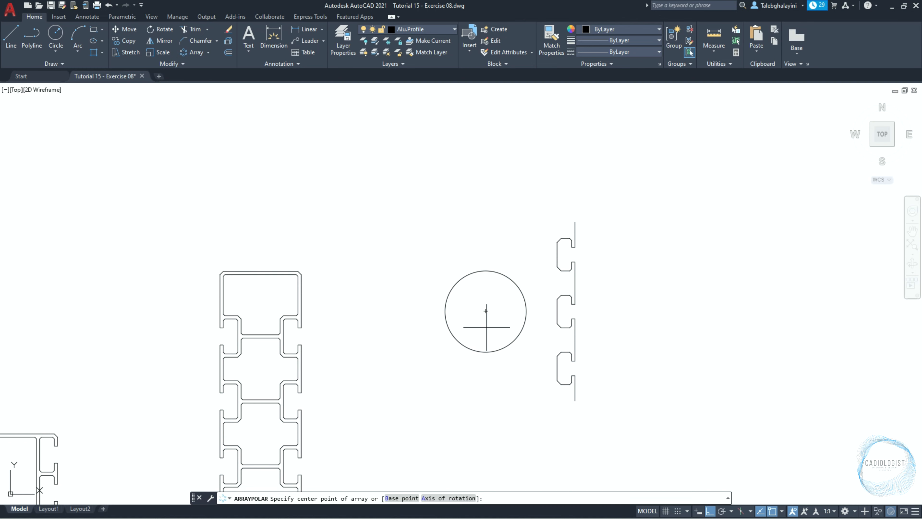
click(486, 311)
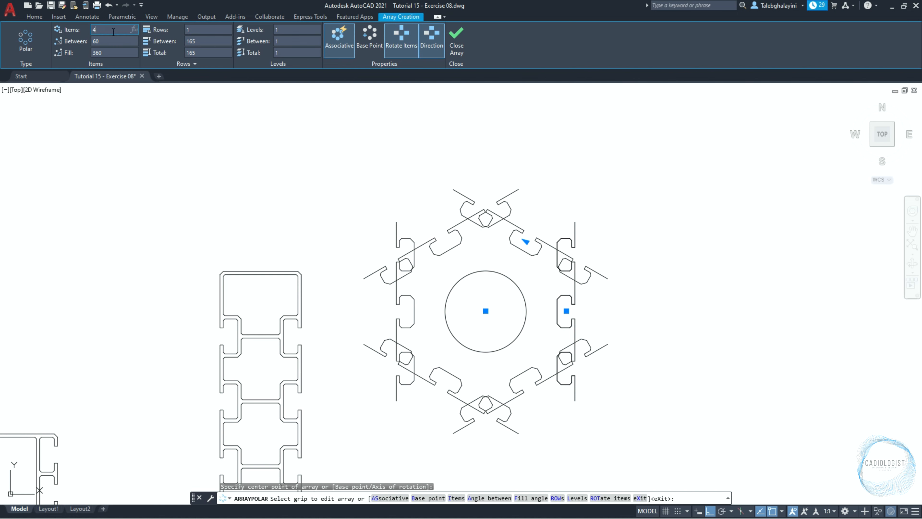
key(Return)
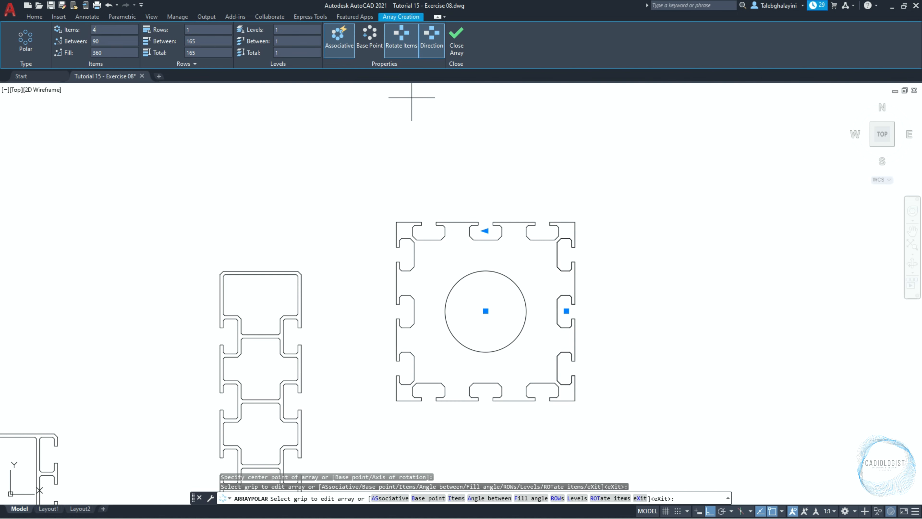
click(450, 45)
Step: Explode the polar array and join its four sides into one closed polyline
click(508, 221)
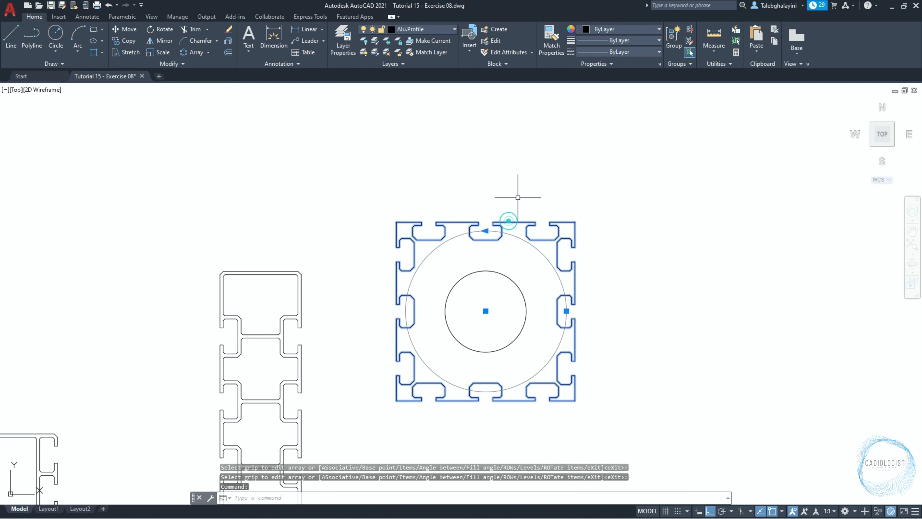
text(x)
key(Return)
click(386, 189)
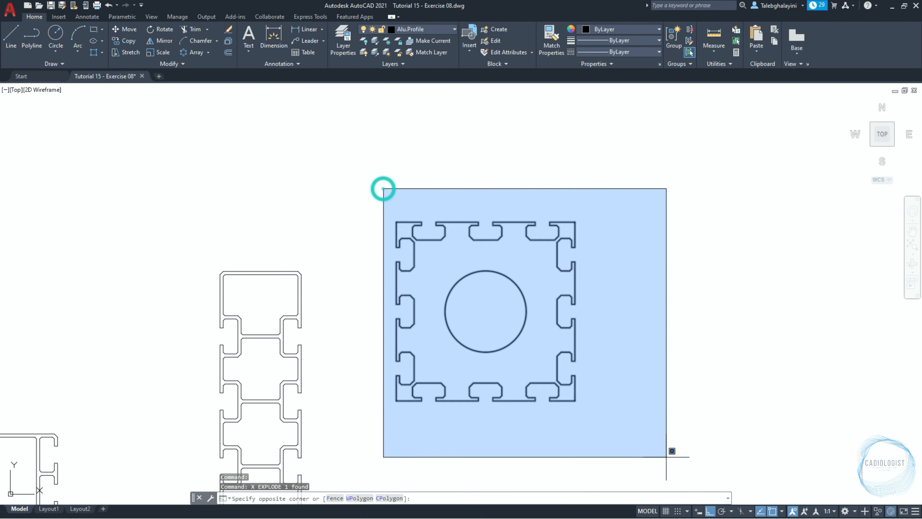
click(669, 452)
text(j)
key(Return)
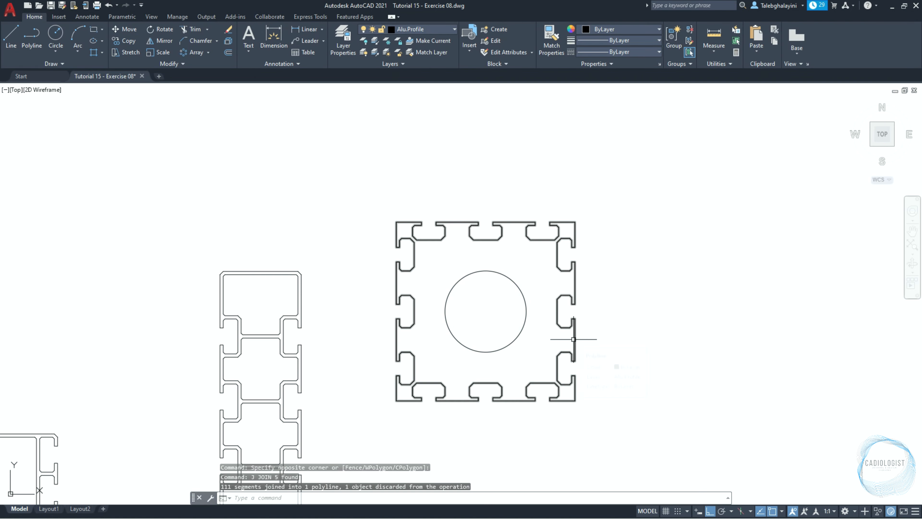
Step: Offset the square slotted outline inward by 2
click(576, 339)
text(o)
key(Return)
text(2)
key(Return)
click(520, 358)
key(Return)
Step: Offset the central circle outward by 3
key(Return)
text(3)
key(Return)
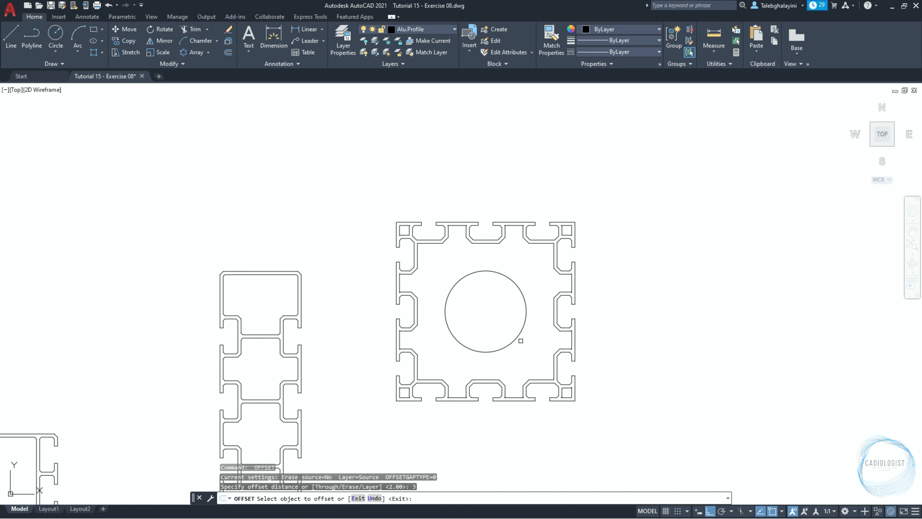
click(519, 340)
click(534, 353)
key(Return)
Step: Place a vertical construction line through the centre of the circles
text(xl)
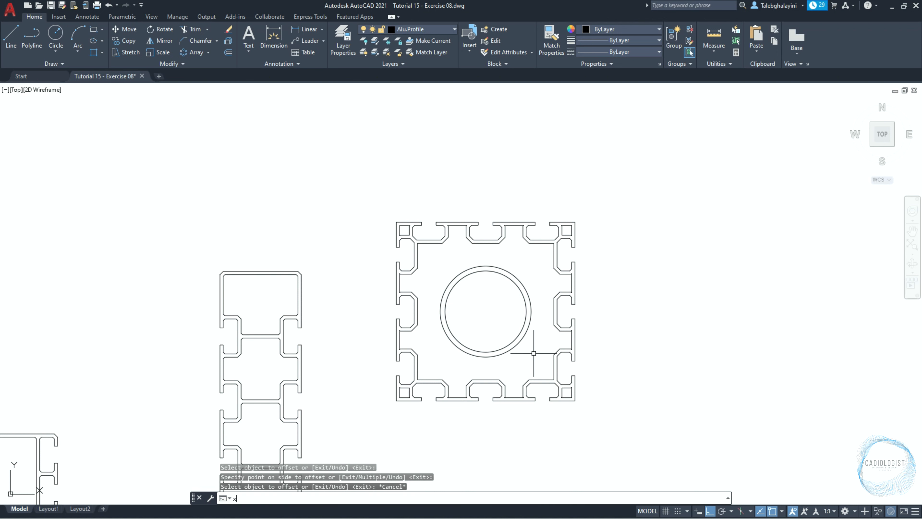
key(Return)
text(v)
key(Return)
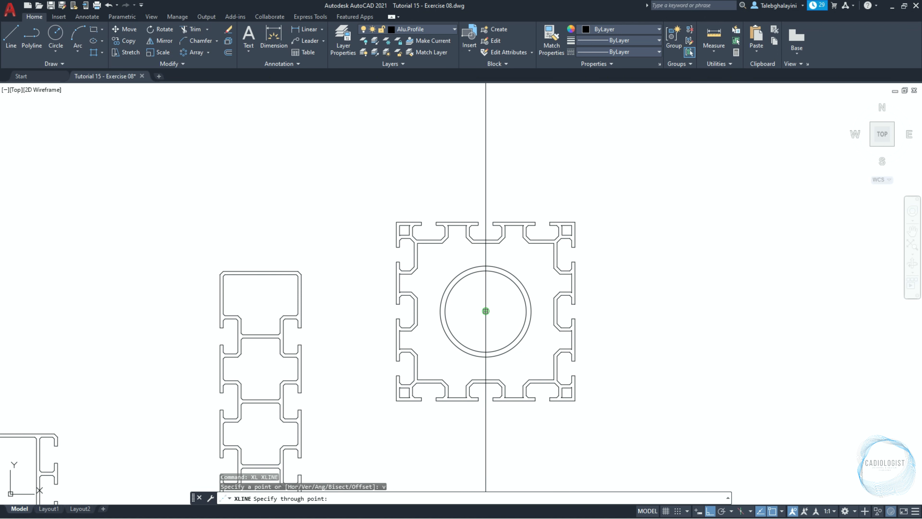
click(486, 311)
key(Escape)
Step: Move the vertical construction line 1.5 to the left
click(486, 312)
text(m)
key(Return)
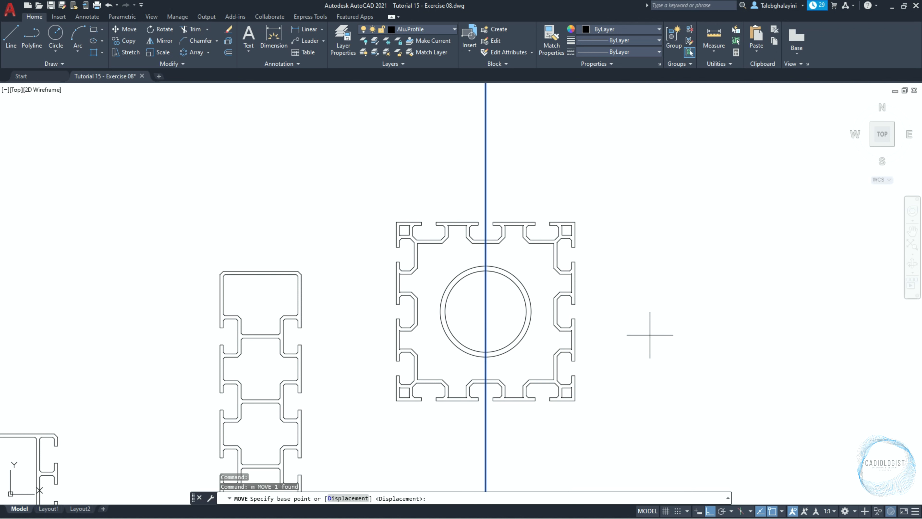
click(650, 334)
key(Return)
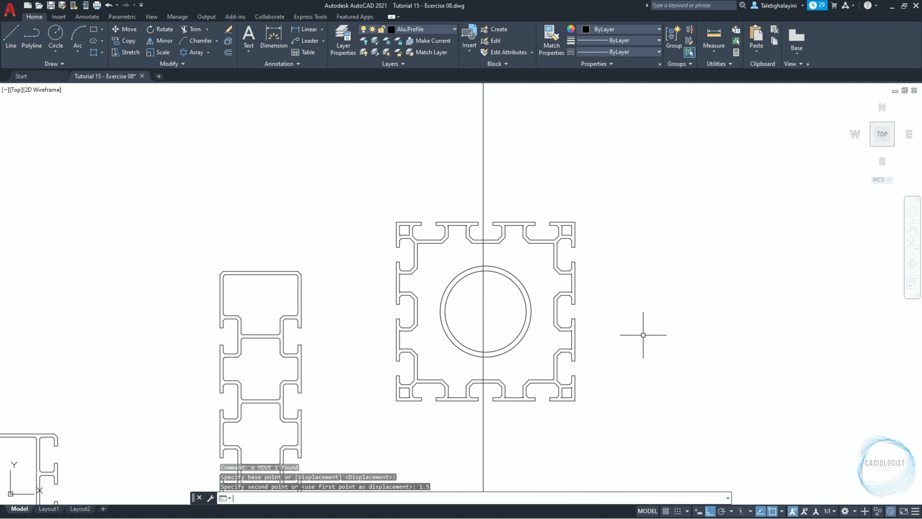
key(Escape)
Step: Place a horizontal construction line through the centre of the circles
text(xl)
key(Return)
text(h)
key(Return)
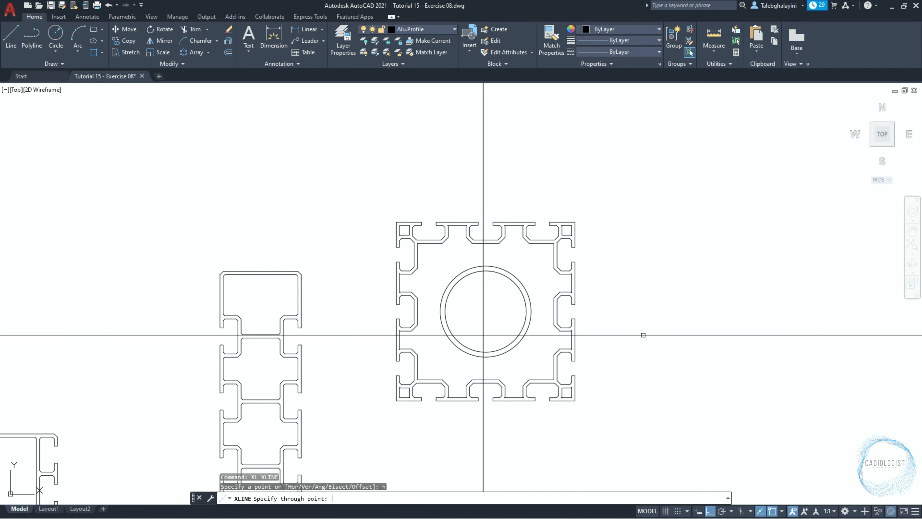
click(486, 311)
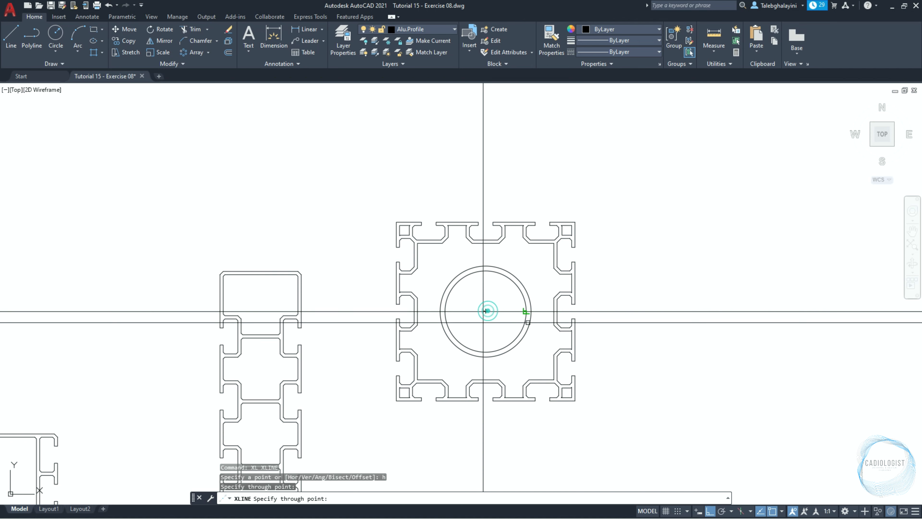
key(Return)
Step: Move the horizontal construction line up by 1.5
click(648, 311)
text(m)
key(Return)
click(658, 273)
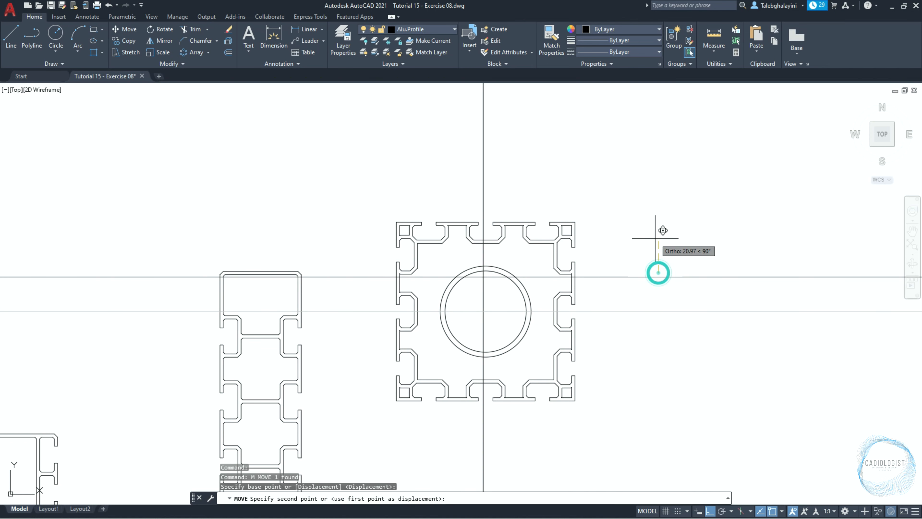
text(1.5)
key(Return)
key(Escape)
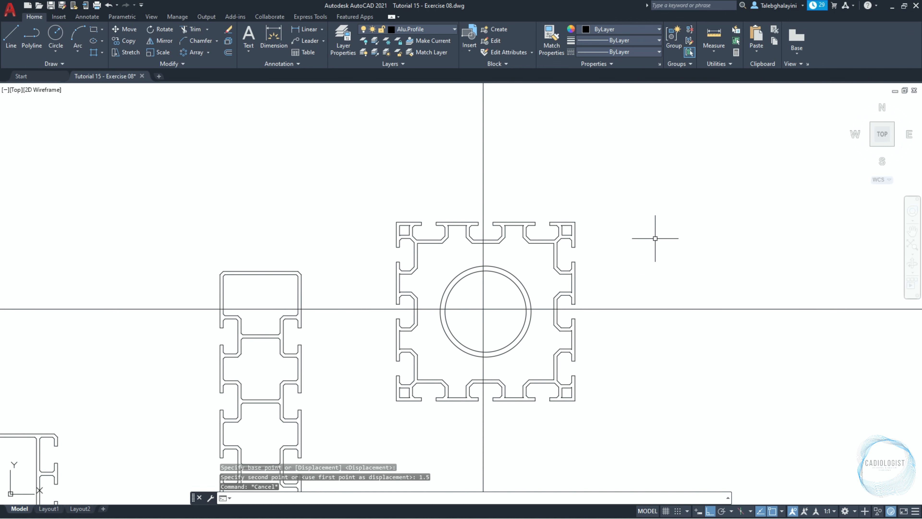
Step: Create a boundary polyline around the upper-left quarter of the cavity, between the construction lines, the slotted wall and the outer circle
text(bo)
key(Return)
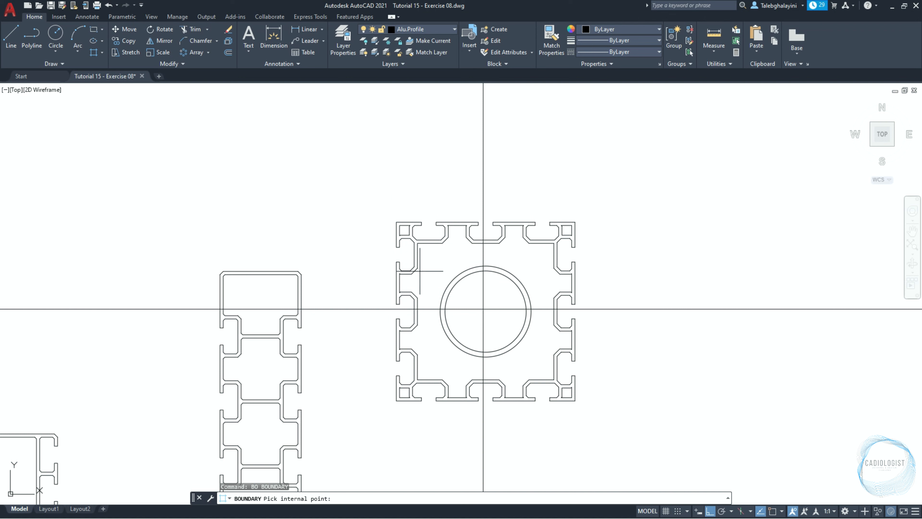
click(437, 264)
key(Return)
key(Escape)
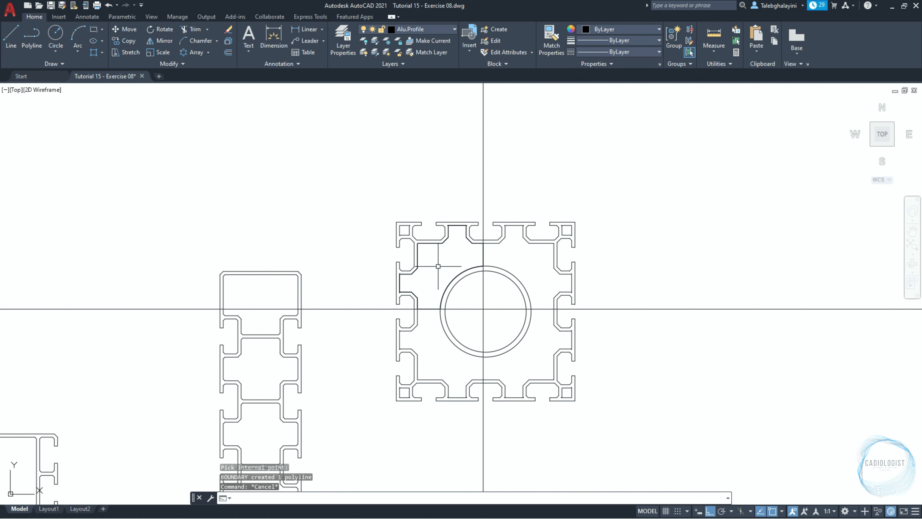
Step: Delete both construction lines, the outer circle, the full inner wall outline and the small squares in all corners except the upper-left
click(483, 172)
click(615, 309)
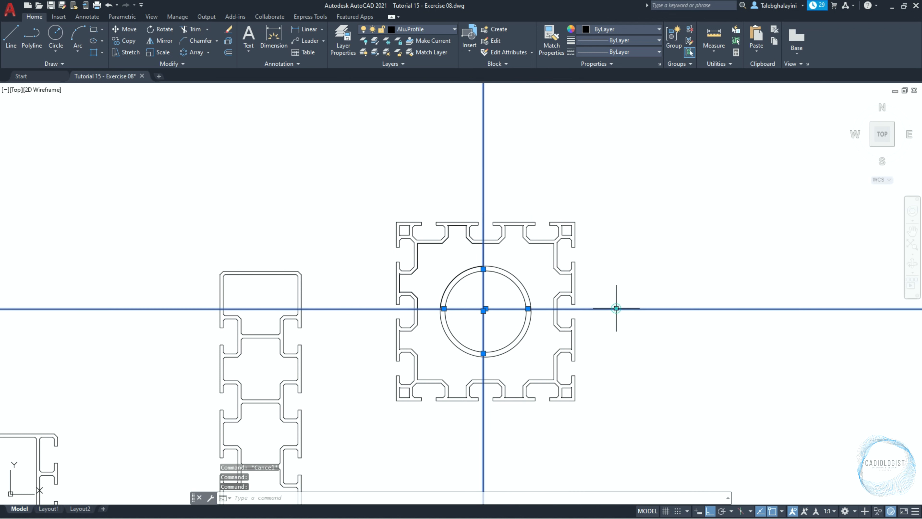
click(526, 332)
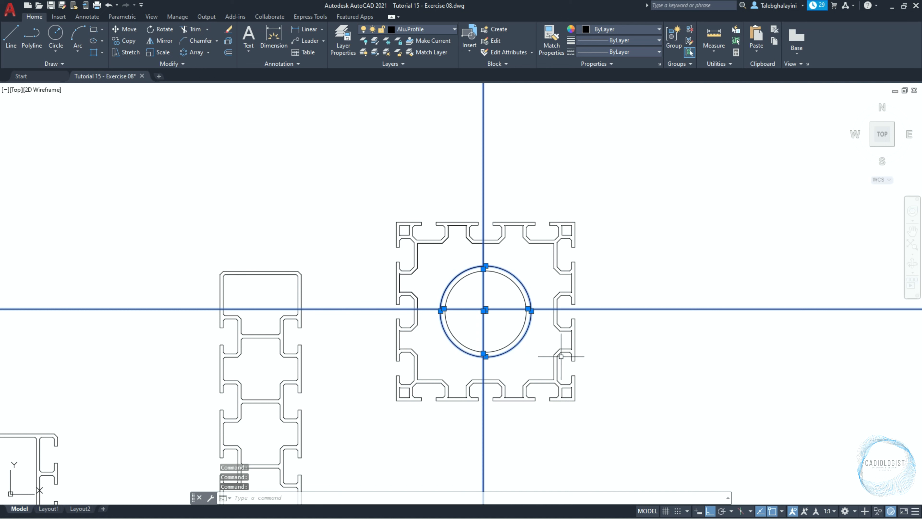
click(569, 342)
drag(551, 196, 601, 268)
click(549, 437)
click(603, 366)
click(364, 408)
click(435, 362)
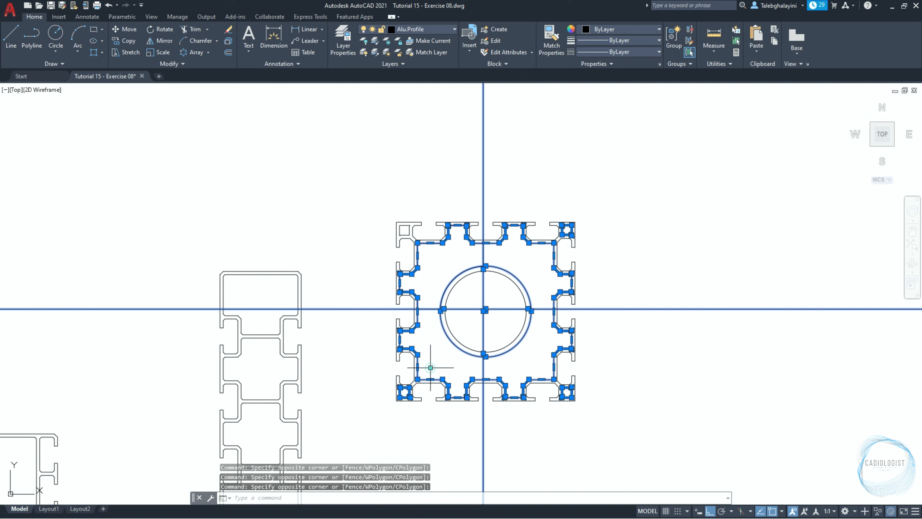
key(Delete)
Step: Chamfer all four corners of the small square in the profile's upper-left corner with distances of 1.25
text(cha)
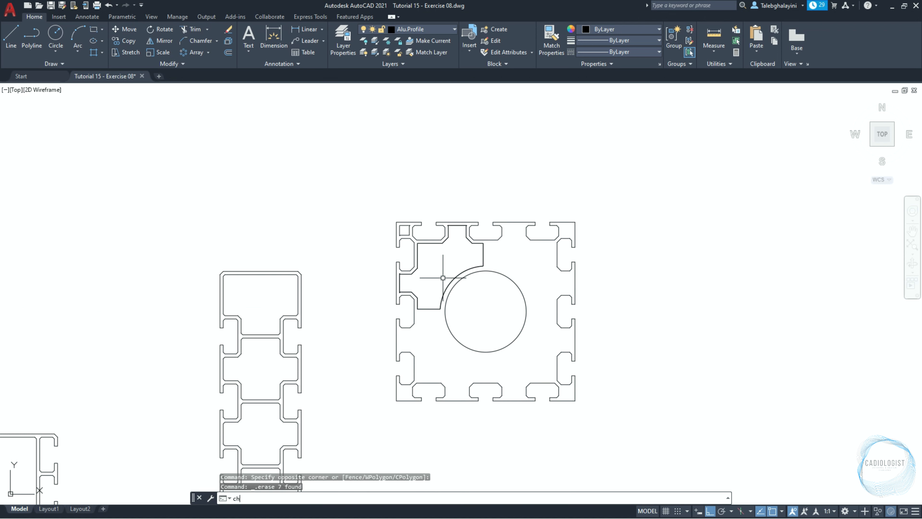
key(Return)
text(d)
key(Return)
key(Return)
key(Return)
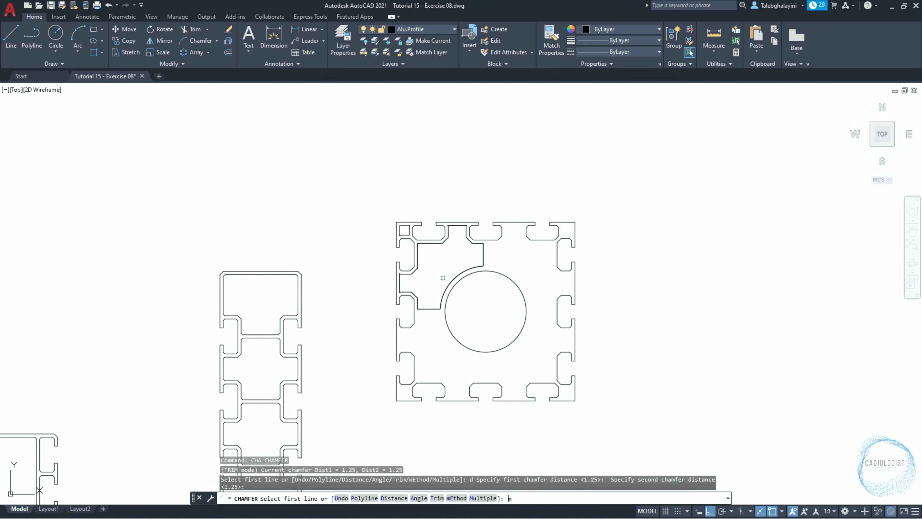
text(m)
key(Return)
scroll(400, 220, up, 6)
click(408, 288)
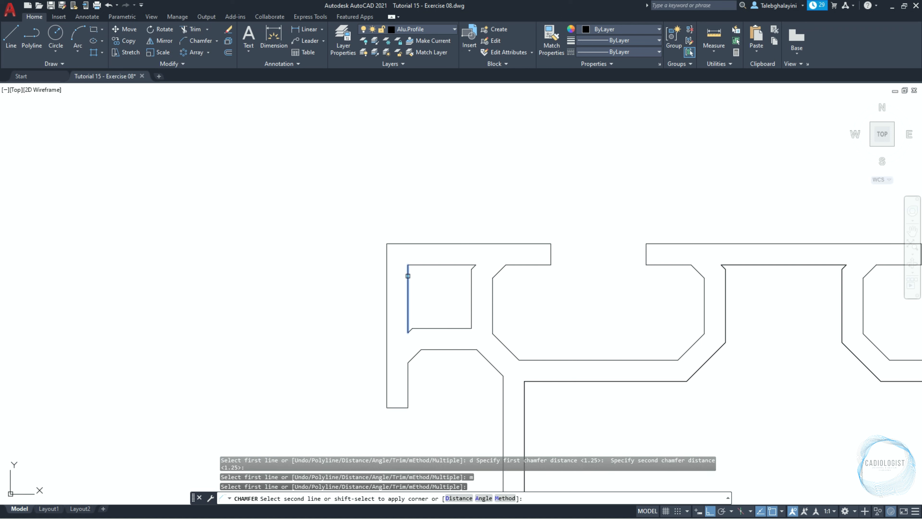
click(418, 265)
click(408, 313)
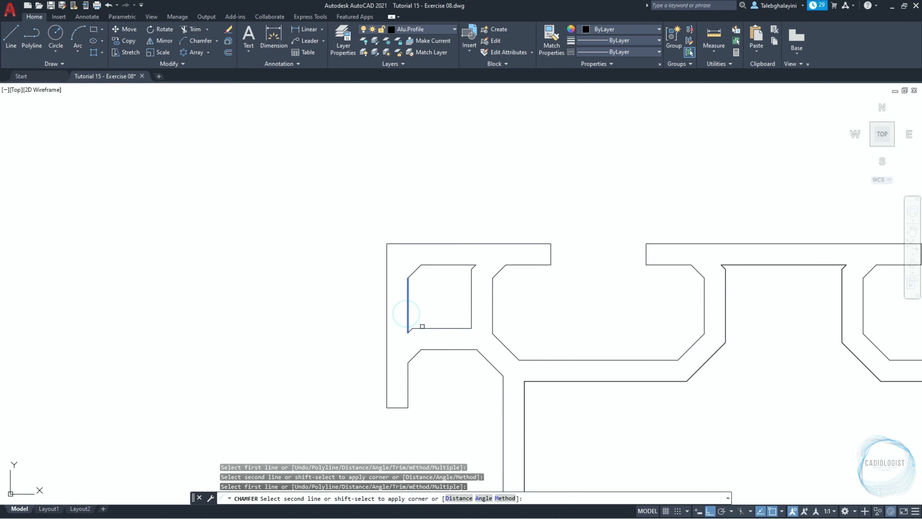
click(422, 327)
click(466, 326)
click(470, 320)
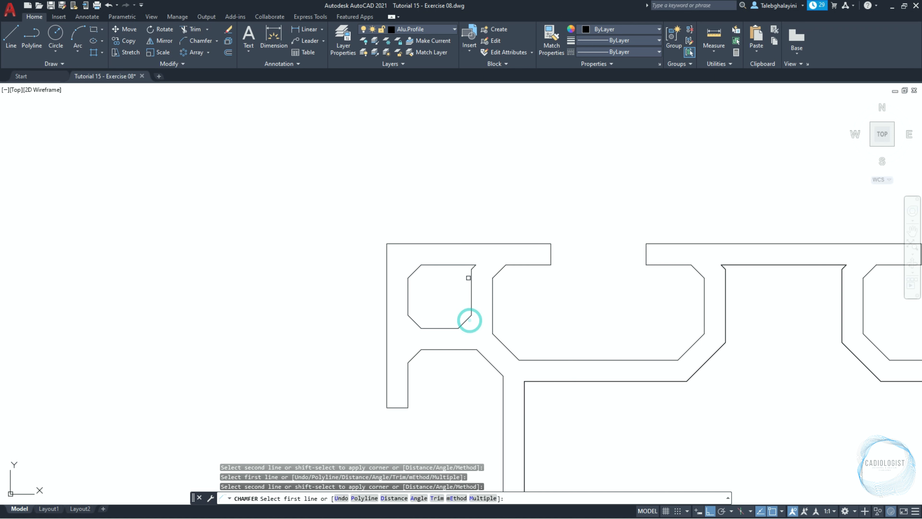
click(471, 277)
click(460, 265)
key(Escape)
Step: Copy the chamfered square from its virtual upper-left corner to the inner upper-left corner of the quarter cavity outline
click(467, 272)
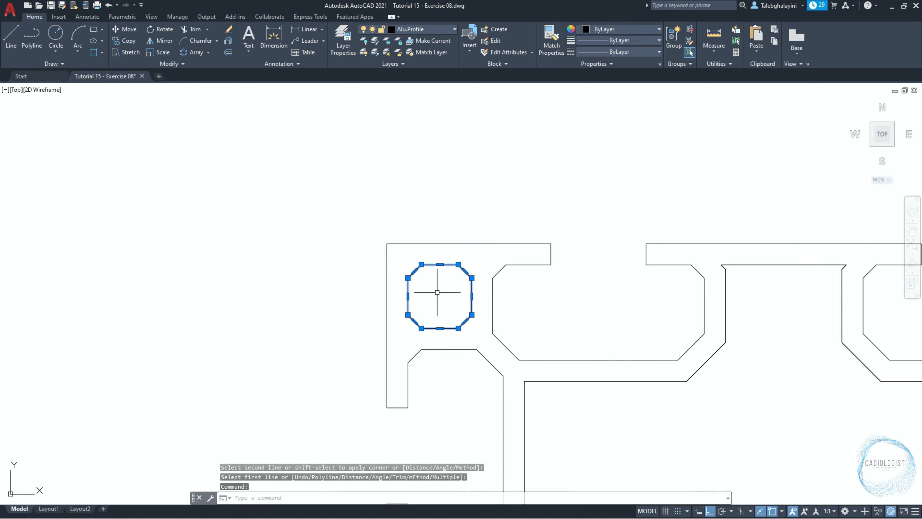
text(co)
key(Return)
scroll(433, 270, up, 6)
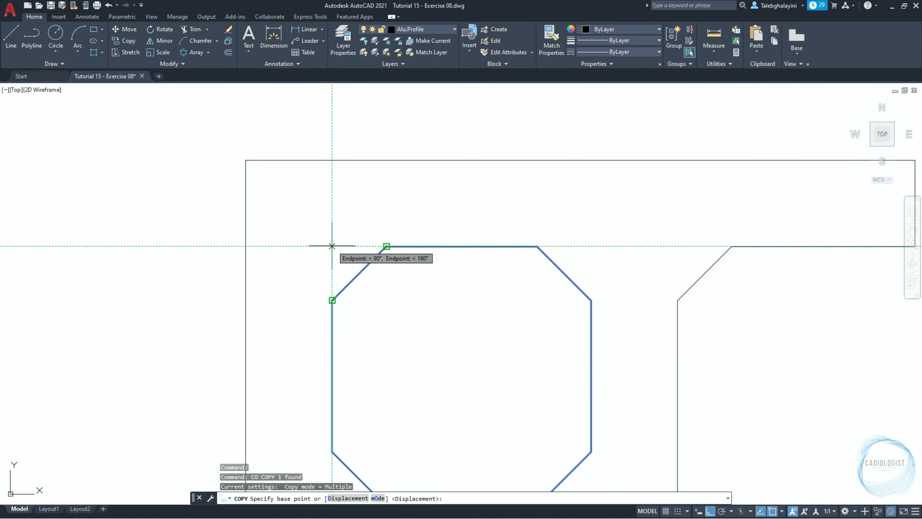
click(332, 246)
scroll(450, 378, down, 7)
scroll(422, 320, up, 5)
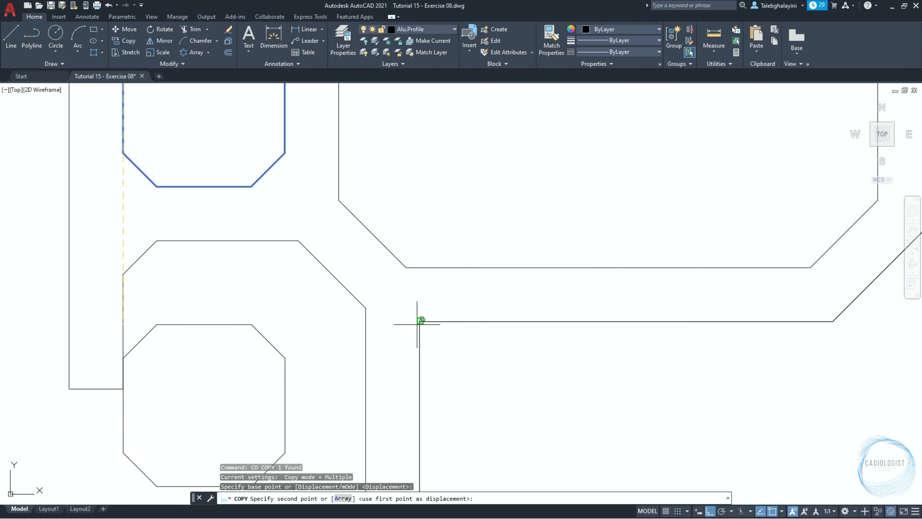
click(419, 323)
scroll(419, 322, down, 2)
key(Escape)
Step: Offset the copied chamfered square outward by 2
click(522, 361)
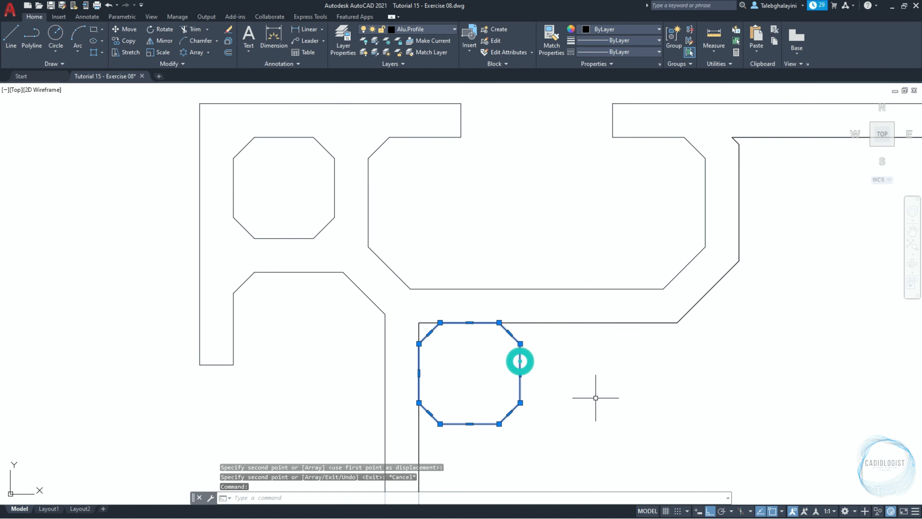
text(o)
key(Return)
text(2)
key(Return)
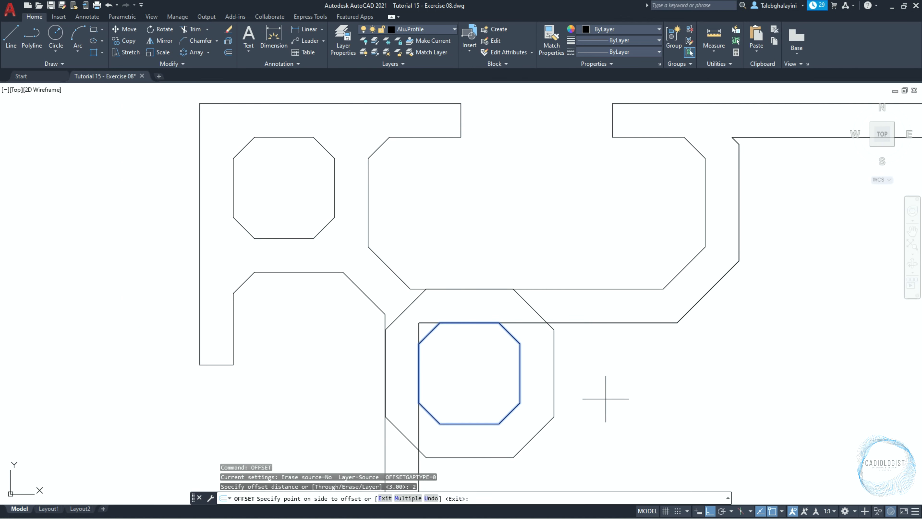
click(605, 398)
key(Escape)
Step: Create a new boundary polyline of the quarter cavity that runs around the offset chamfered square
scroll(576, 342, down, 4)
text(bo)
key(Return)
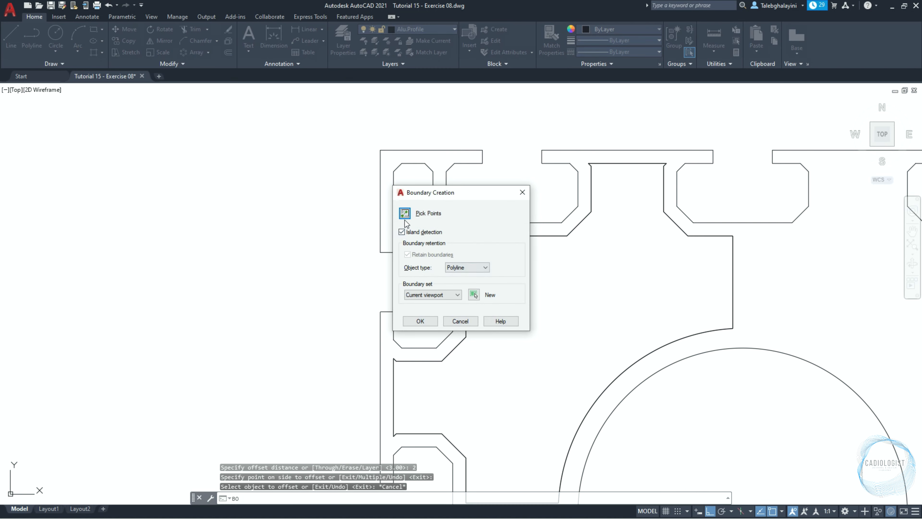
click(405, 213)
scroll(570, 282, down, 3)
click(579, 317)
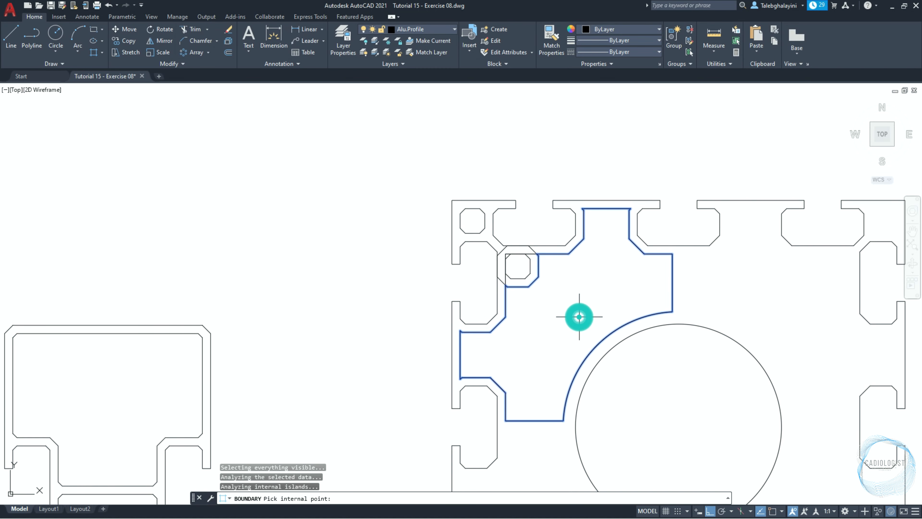
key(Return)
key(Escape)
Step: Delete the offset chamfered square and the original quarter cavity outline
scroll(530, 256, up, 4)
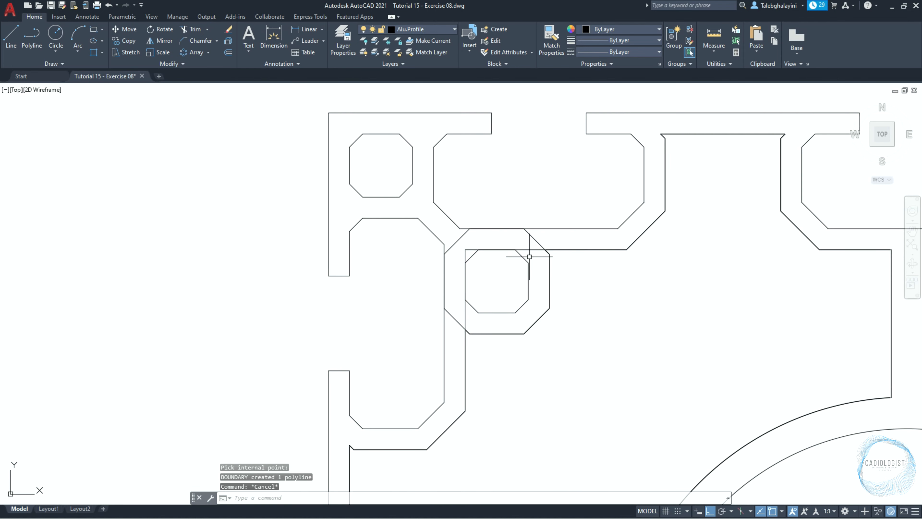
click(531, 236)
click(537, 249)
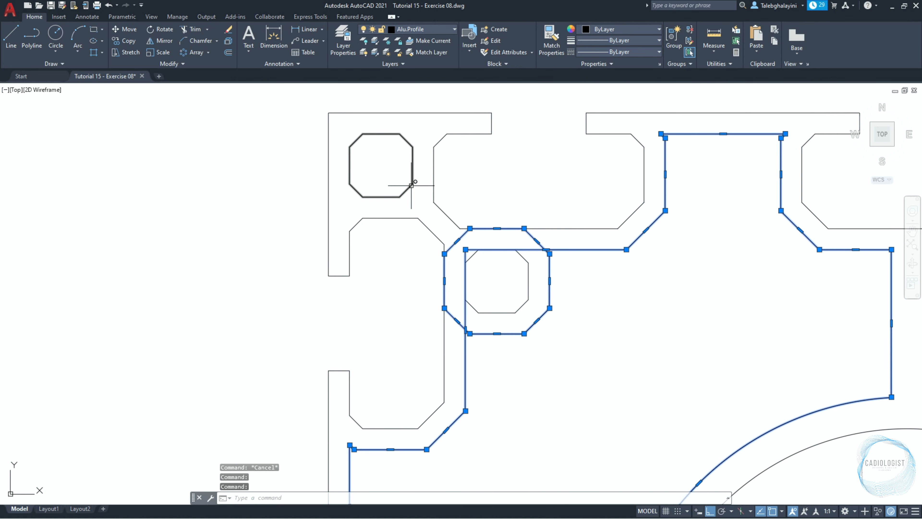
key(Delete)
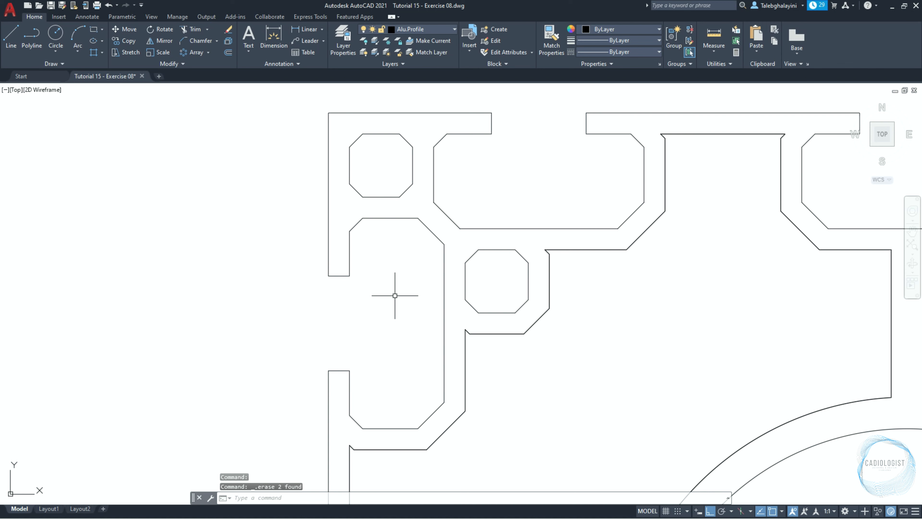
Step: Chamfer the two cavity corners where the outline meets the wall around the small chamfered hole, using distances of 1.25
text(cha)
key(Return)
text(d)
key(Return)
key(Return)
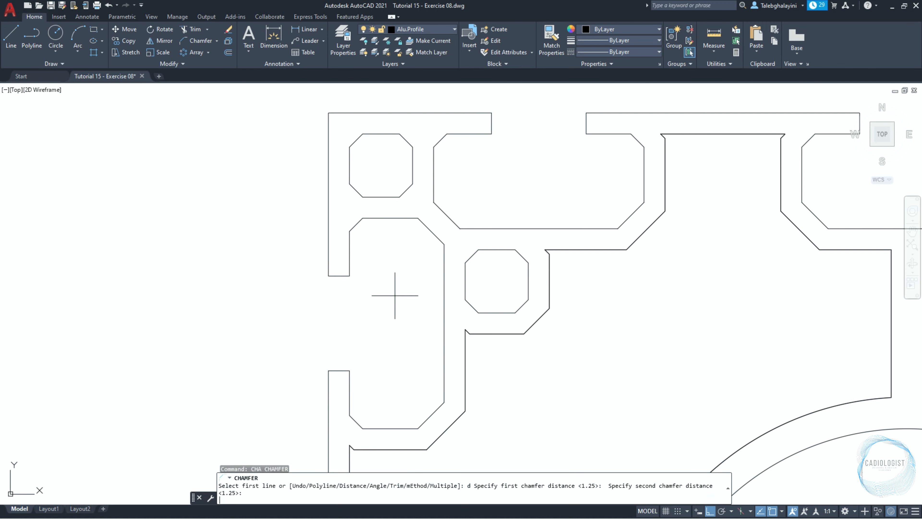
key(Return)
text(m)
key(Return)
click(466, 340)
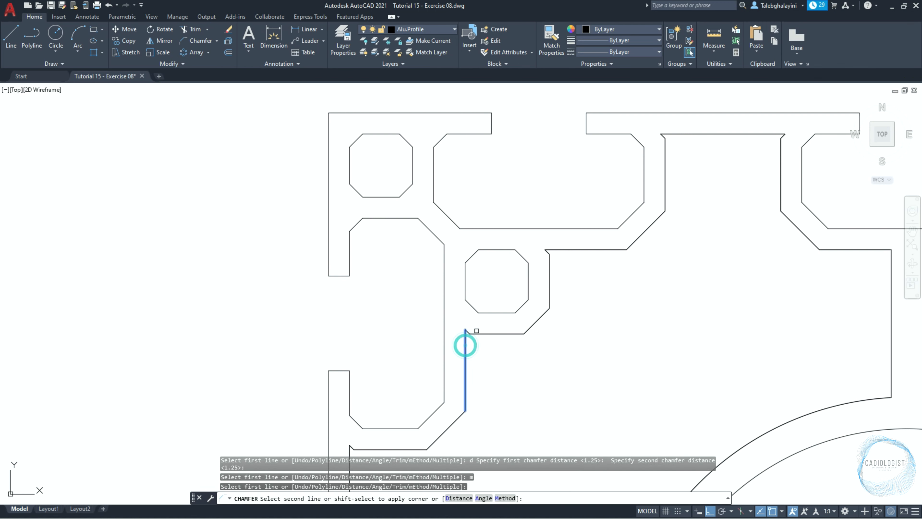
click(478, 333)
click(550, 260)
click(557, 250)
Step: Chamfer the four cavity corners along the top and left outer walls between the slots with distances of 1.25
click(667, 149)
click(679, 134)
click(755, 134)
click(781, 154)
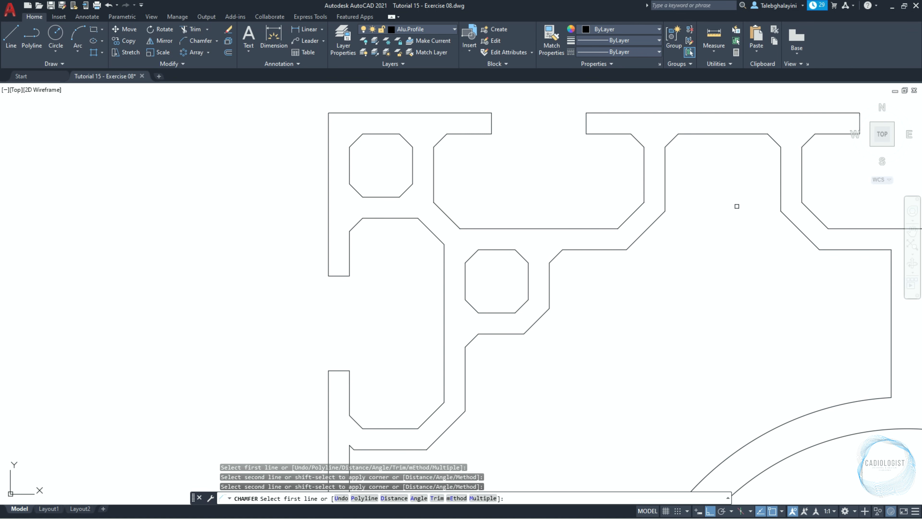
middle_drag(643, 329, 676, 210)
click(398, 329)
click(387, 343)
click(387, 424)
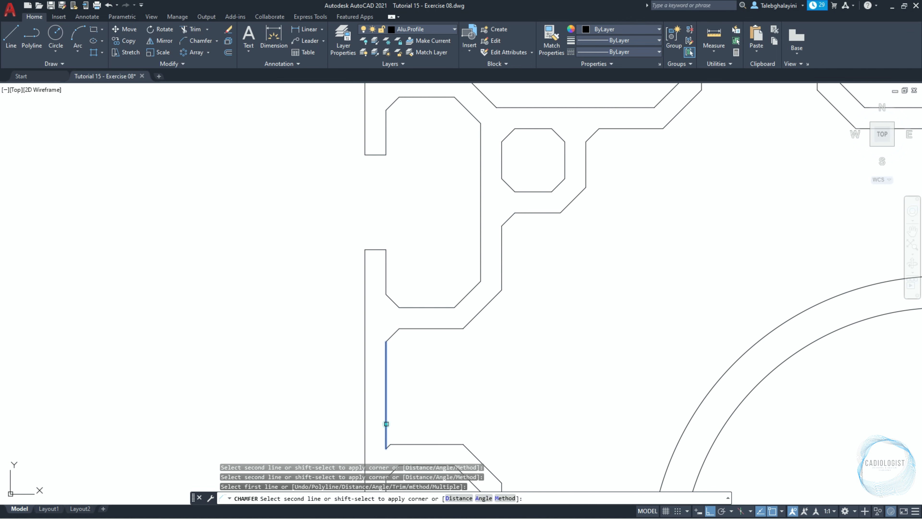
click(412, 444)
key(Return)
Step: Chamfer the cavity's outer corner diagonally below the small chamfered hole with distances of 2.5
key(Return)
text(d)
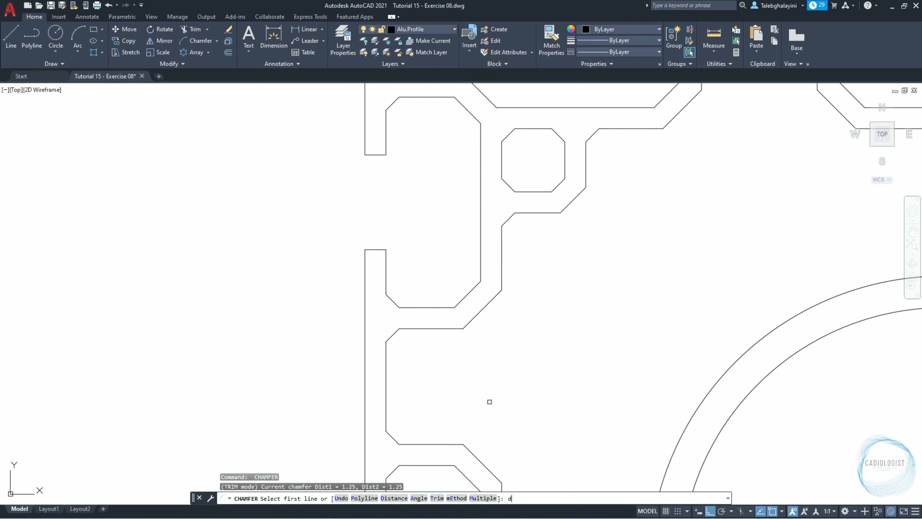
key(Return)
text(2.5)
key(Return)
key(Return)
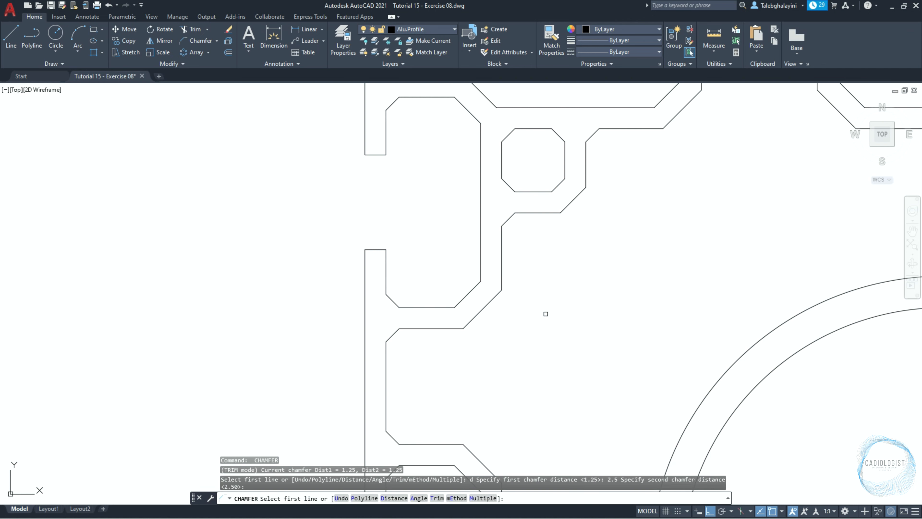
text(m)
key(Return)
click(552, 214)
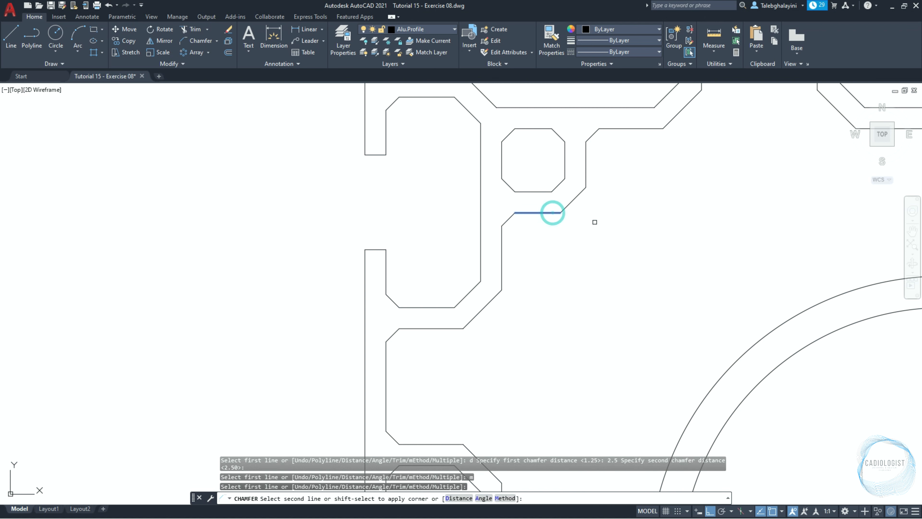
click(588, 178)
Step: Chamfer the cavity corner at the lower inner side of the upper-left side slot with distances of 3.5
text(d)
key(Return)
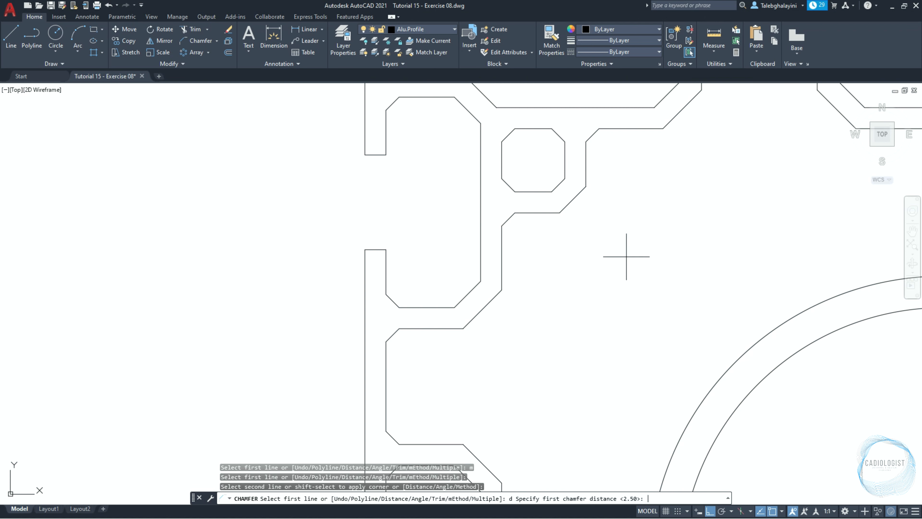
text(3.5)
key(Return)
key(Return)
text(m)
key(Return)
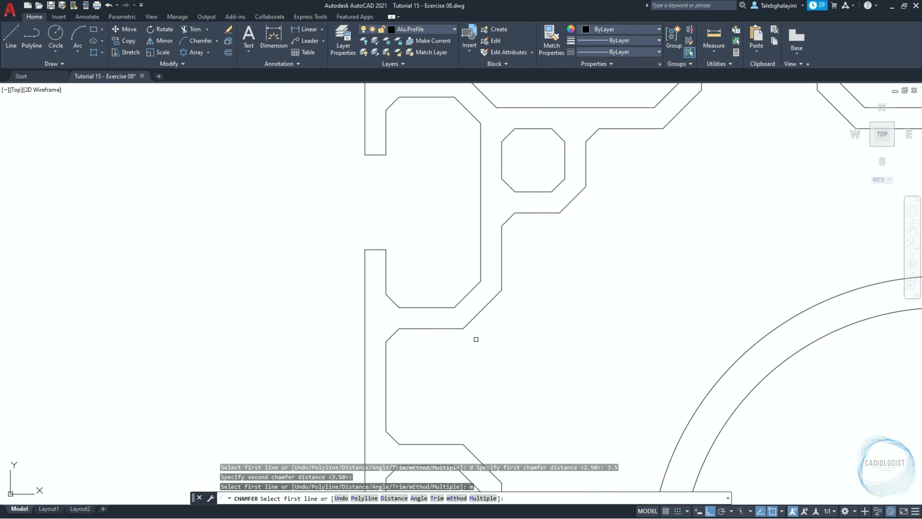
click(454, 329)
click(501, 276)
Step: Chamfer the other three slot-side corners of the quarter cavity, two at the top and one at lower left, with distances of 3.5
scroll(614, 193, down, 2)
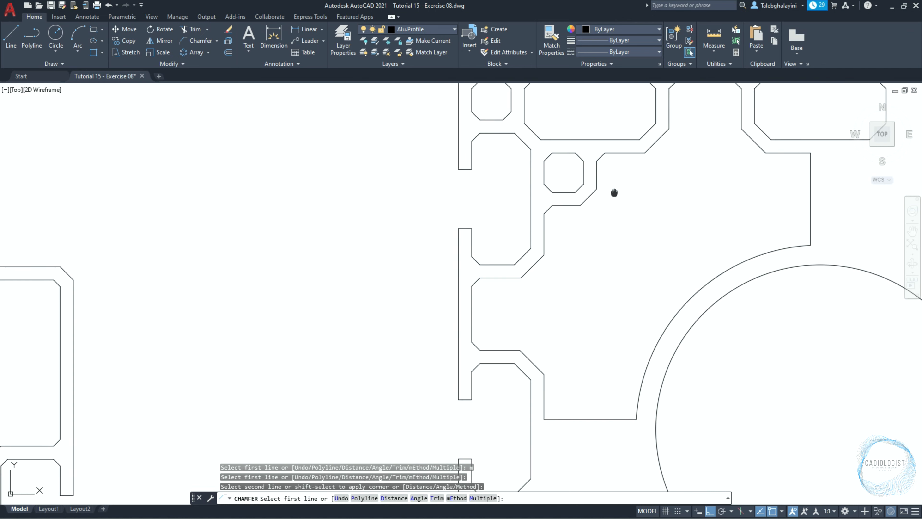
middle_drag(614, 193, 556, 245)
click(577, 206)
click(613, 174)
click(684, 164)
click(717, 206)
click(488, 436)
click(451, 399)
key(Return)
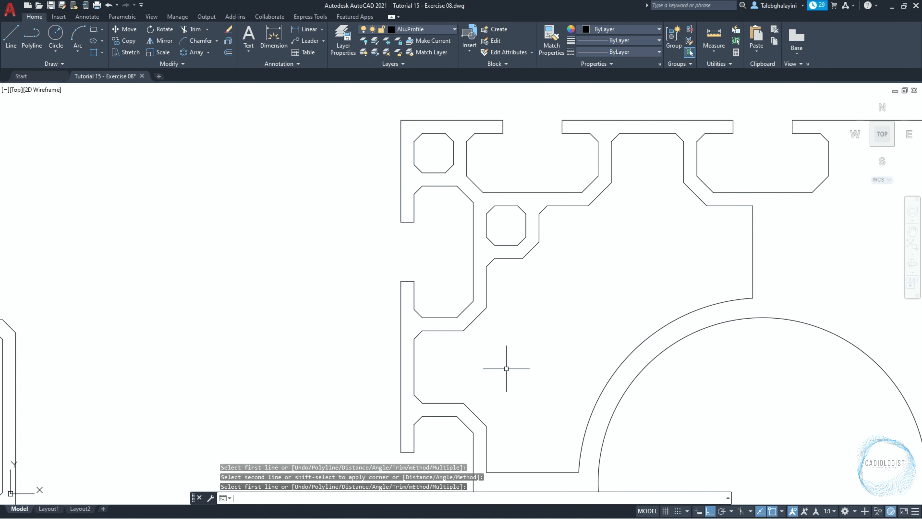
Step: Fillet the quarter cavity's two corners at the ends of the arc around the central tube with a radius of 5
click(217, 43)
click(205, 77)
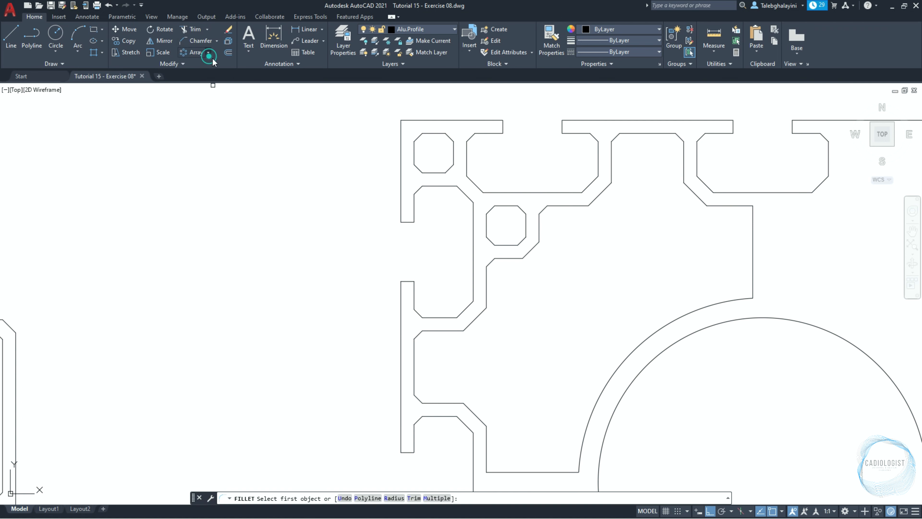
text(r)
key(Return)
text(5)
key(Return)
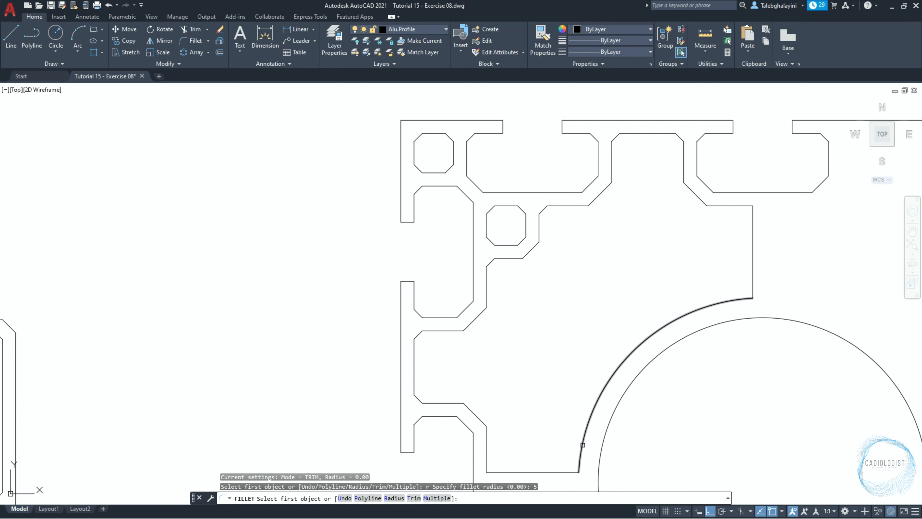
click(569, 471)
click(579, 455)
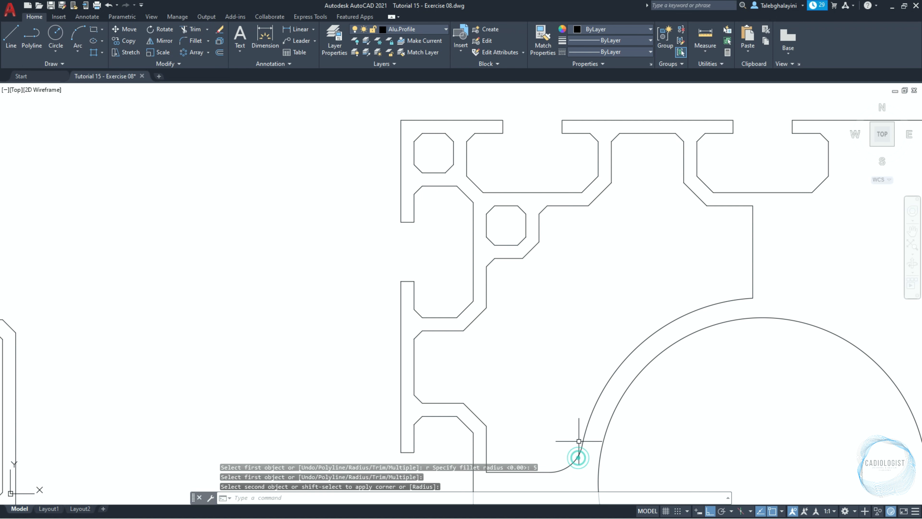
key(Return)
click(734, 298)
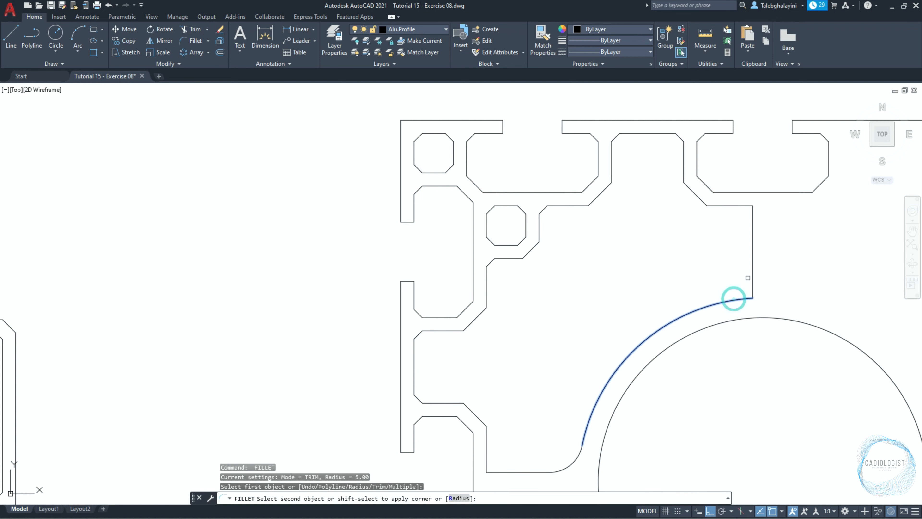
click(752, 278)
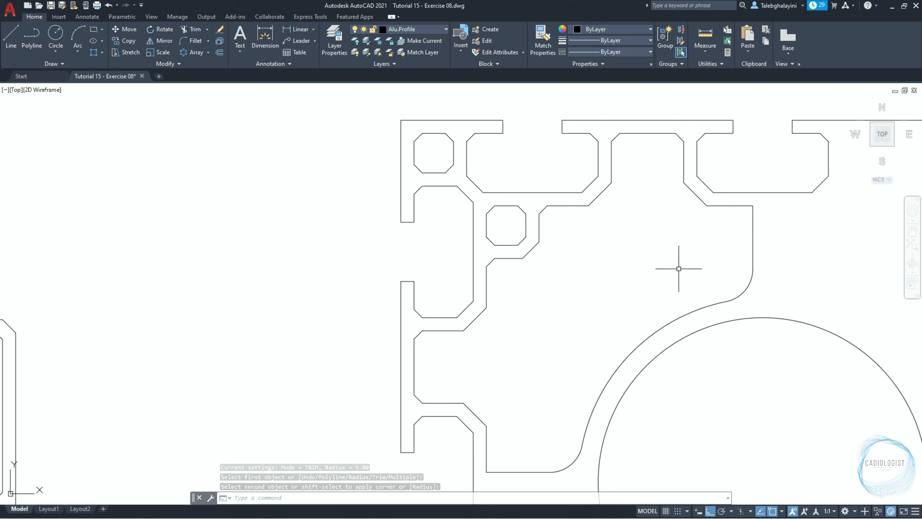
Step: Chamfer the cavity's two remaining sharp corners, at the upper right and lower left, with distances of 1.25
text(CHA)
key(Return)
text(d)
key(Return)
text(1.25)
key(Return)
key(Return)
text(m)
key(Return)
click(753, 232)
click(740, 205)
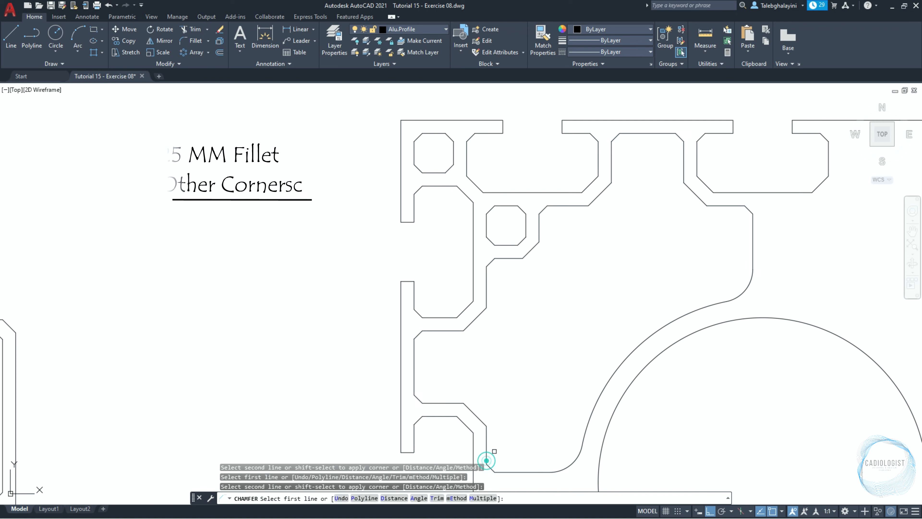
key(Return)
Step: Polar-array the quarter cavity and the two small chamfered holes around the central circle's centre with 4 items
click(536, 241)
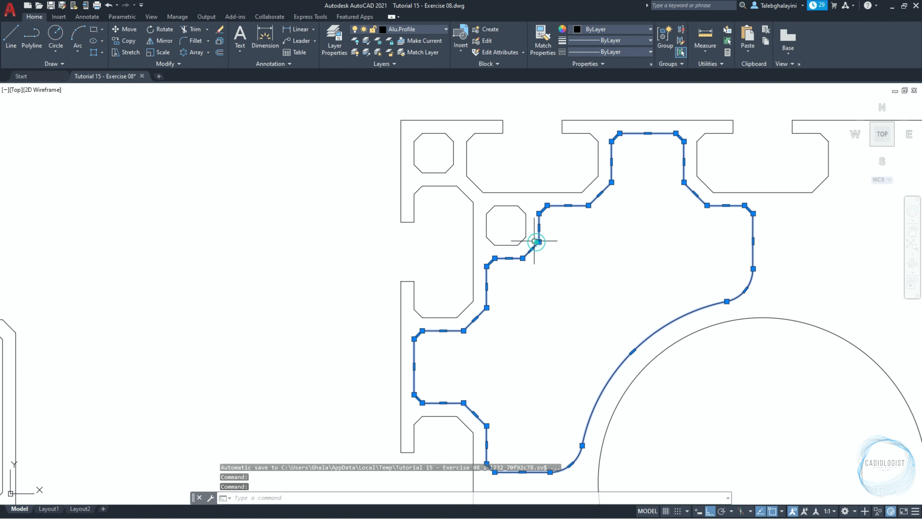
click(526, 232)
click(450, 168)
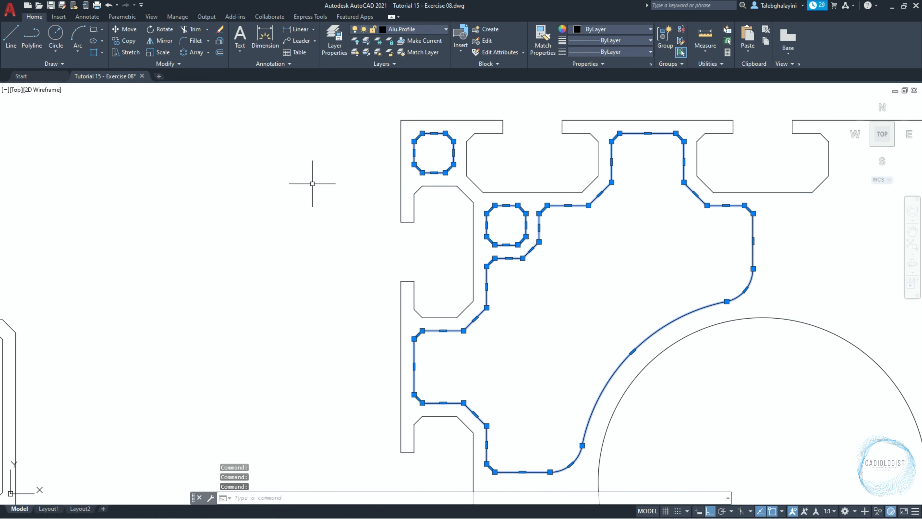
click(199, 53)
scroll(439, 330, down, 4)
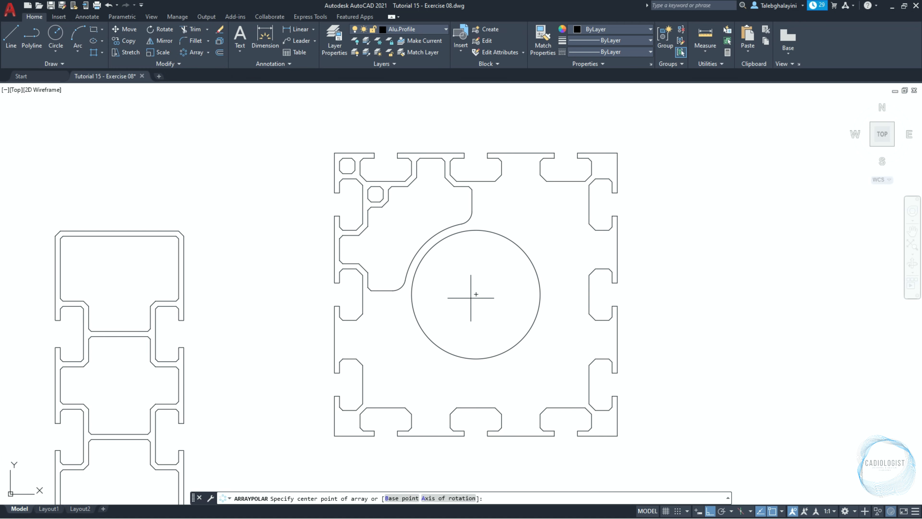
click(476, 294)
click(106, 34)
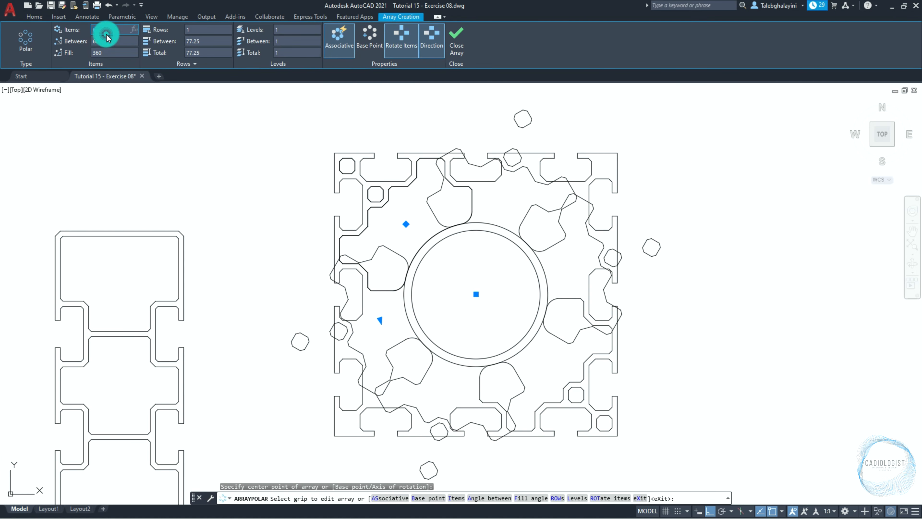
text(4)
key(Return)
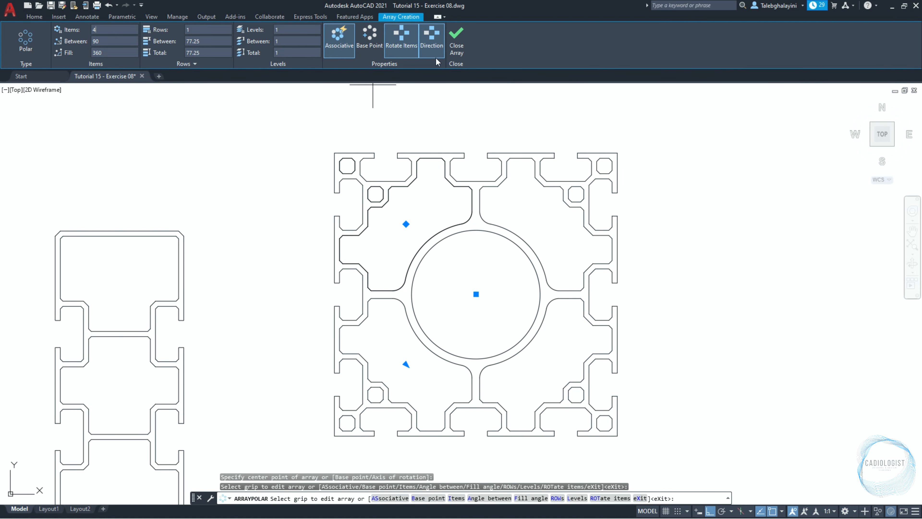
click(457, 43)
Step: Chamfer the outer corners of the large square profile with distances of 2.5, starting with the two upper corners
text(c)
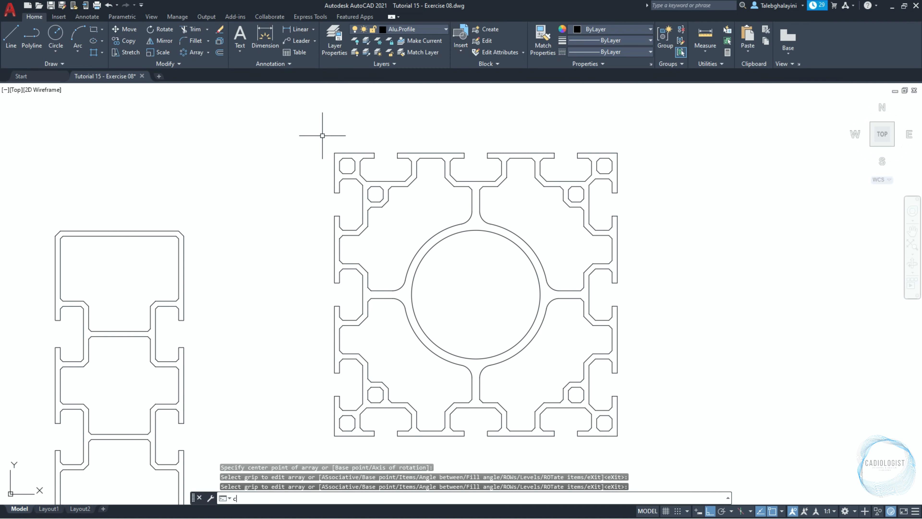
text(ha)
key(Return)
text(d)
key(Return)
text(2.5)
key(Return)
key(Return)
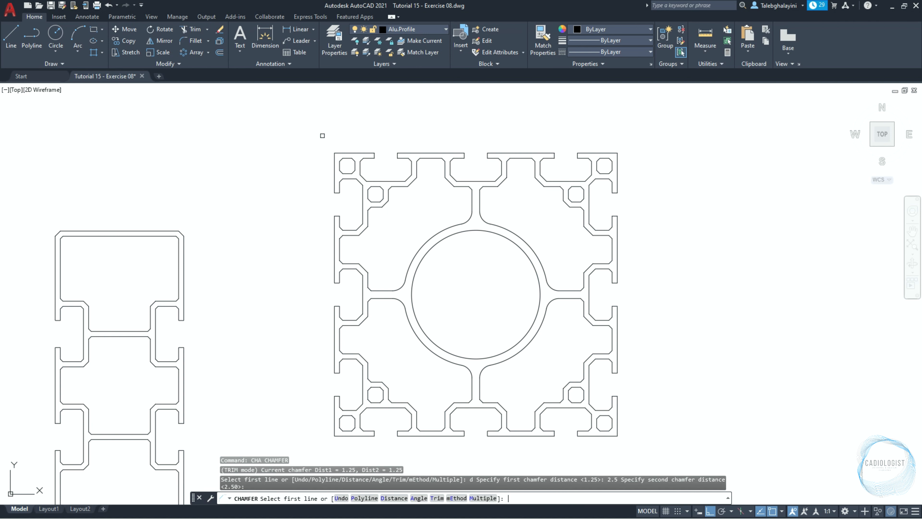
text(m)
key(Return)
click(338, 153)
click(334, 157)
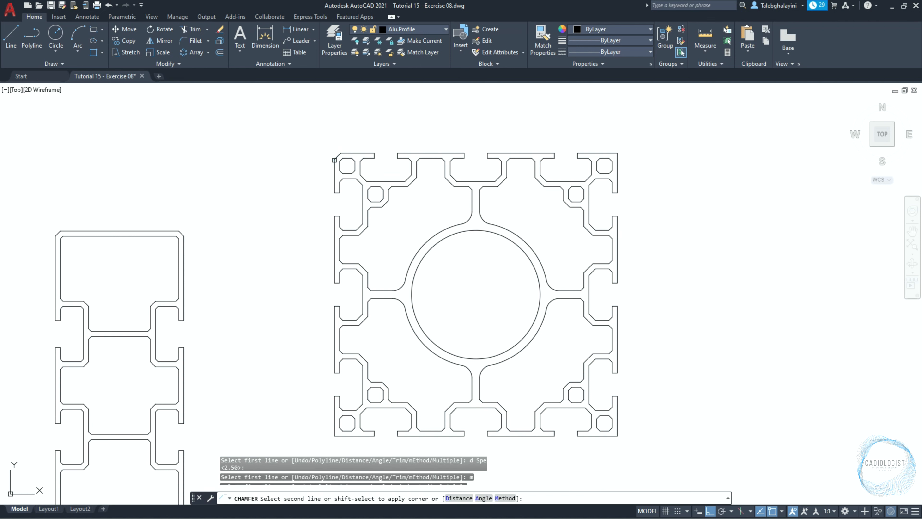
click(610, 153)
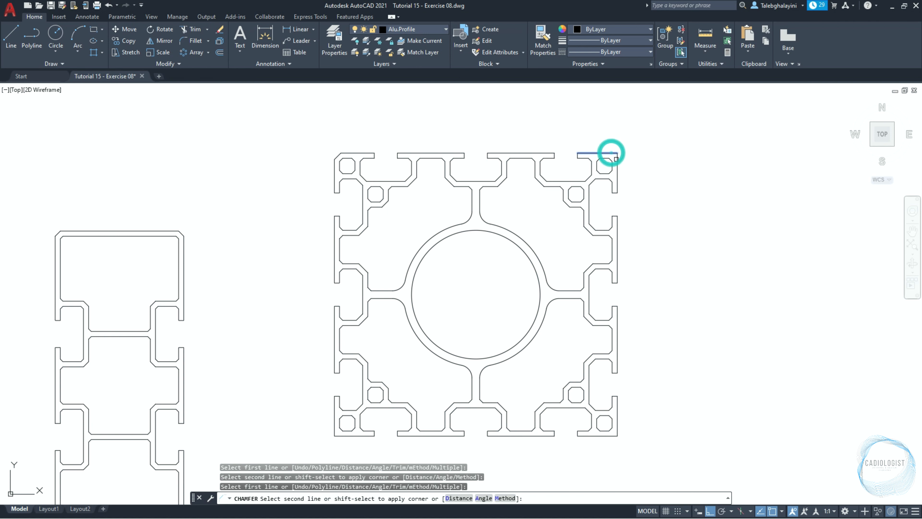
click(617, 160)
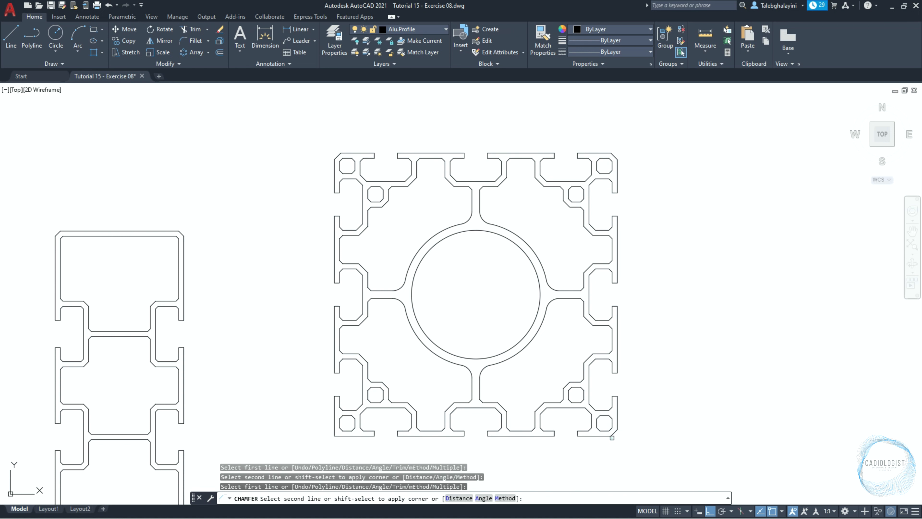
Step: Chamfer the lower-left outer corner of the square profile and end the Chamfer command
click(343, 432)
click(334, 433)
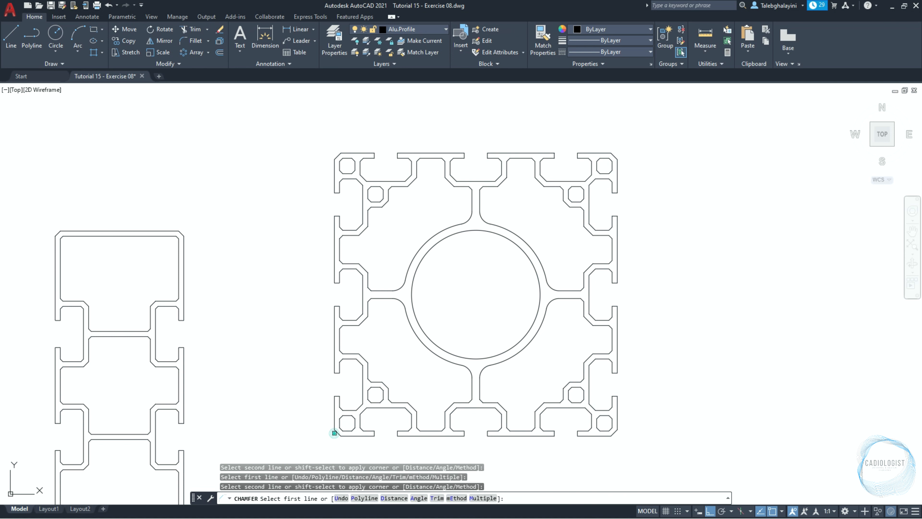
key(Escape)
Step: Move the square profile by its bottom slot's midpoint to a point offset 150 horizontally to the right from the tall profile's bottom midpoint
scroll(295, 409, down, 3)
click(305, 216)
click(546, 428)
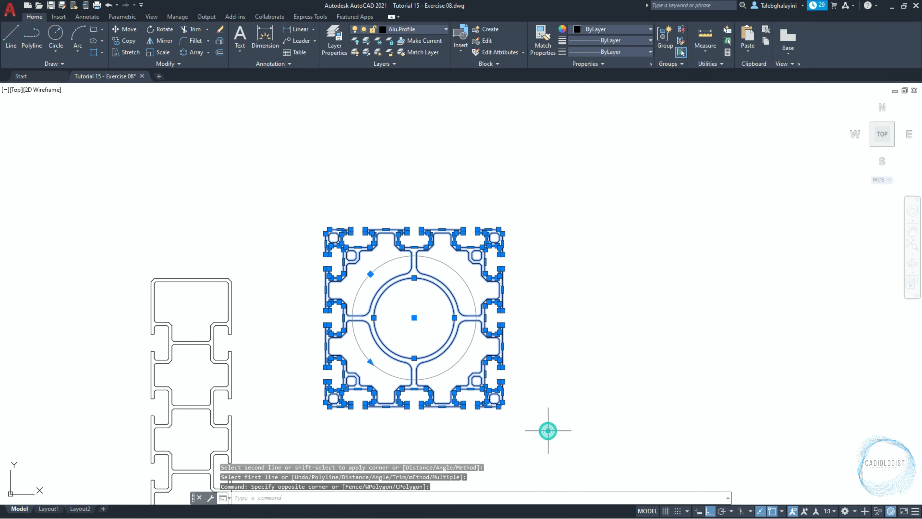
text(m)
key(Return)
scroll(421, 409, up, 6)
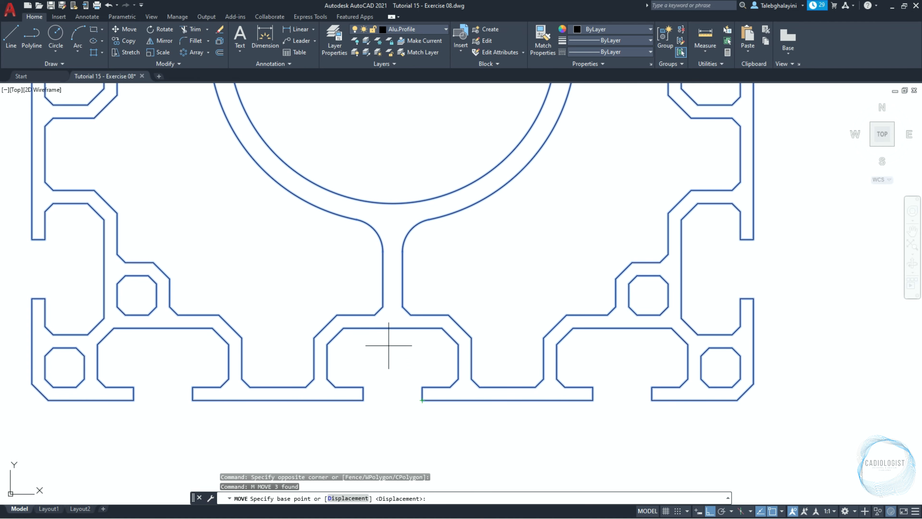
click(392, 400)
scroll(392, 400, down, 7)
shift+right_click(379, 400)
click(393, 163)
scroll(264, 428, up, 5)
click(265, 430)
scroll(189, 426, down, 3)
text(150)
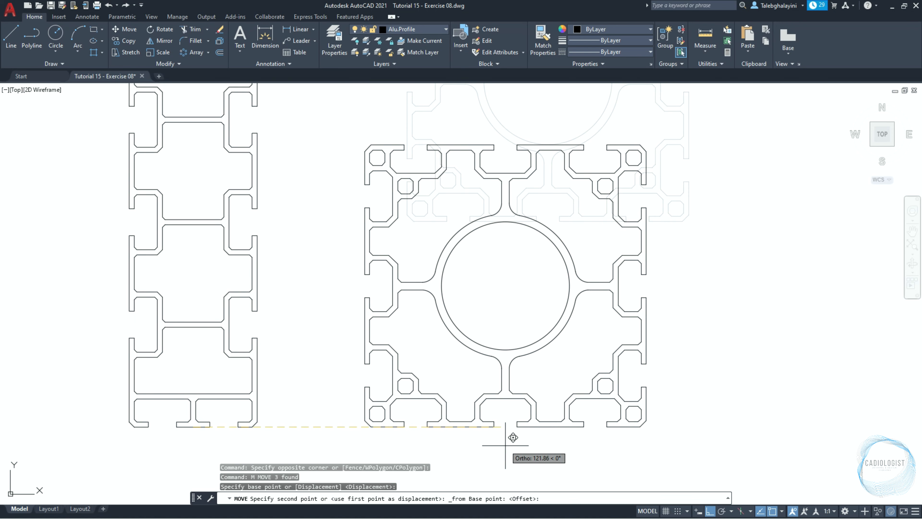
key(Return)
Step: Start a hatch with the ANSI31 pattern, a scale of 0.2 and a transparency of 80
scroll(505, 445, down, 2)
middle_drag(427, 391, 514, 352)
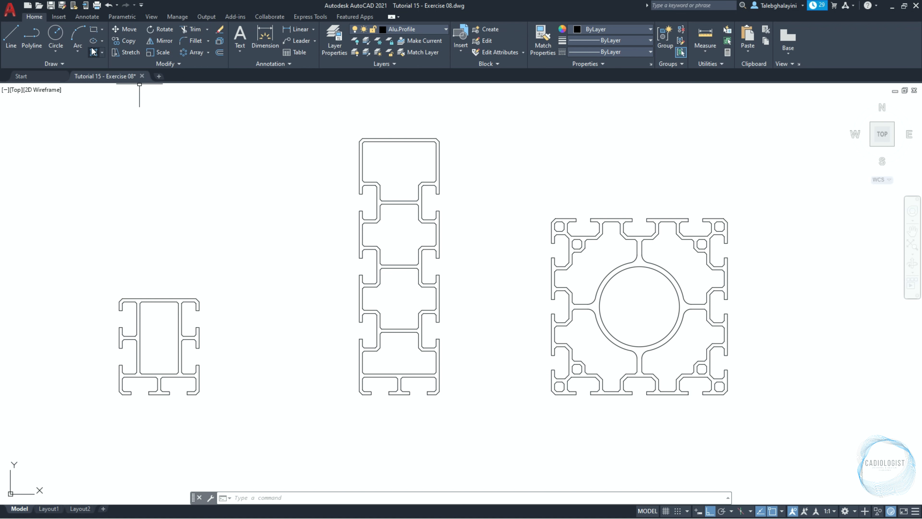
click(102, 54)
click(95, 78)
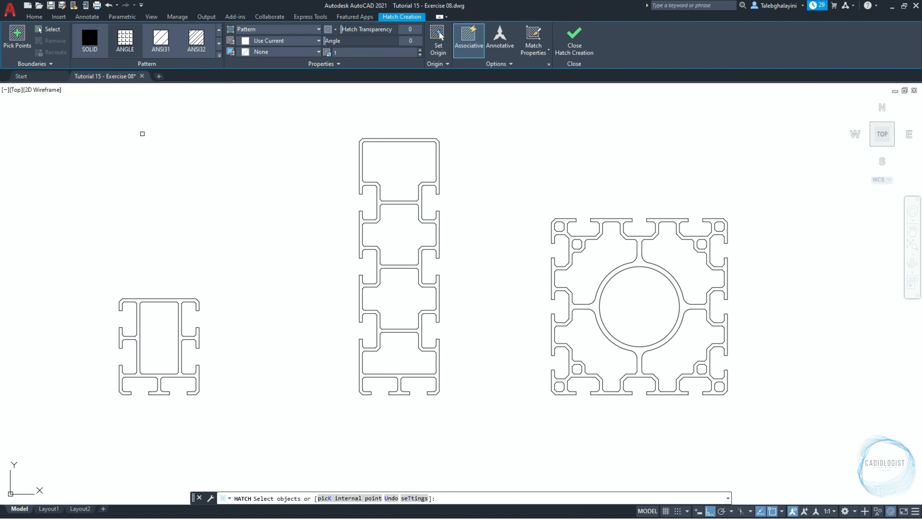
click(161, 38)
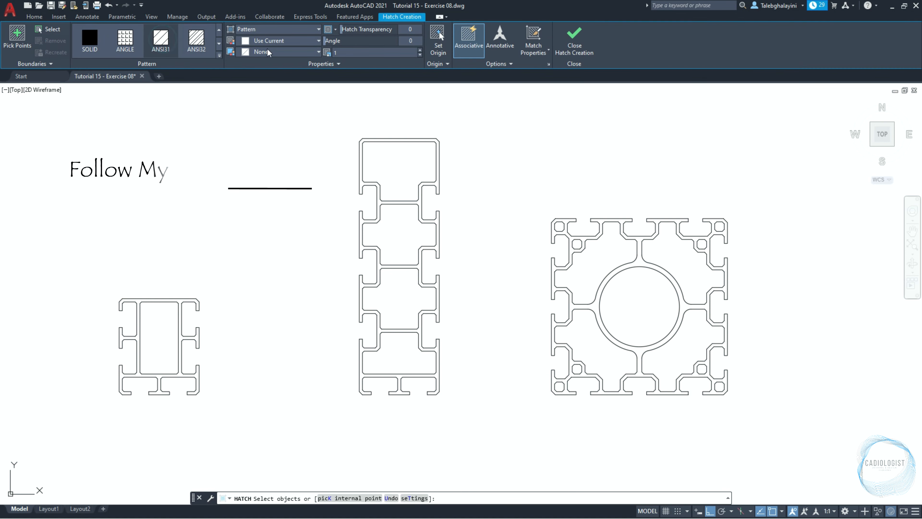
click(359, 51)
click(409, 32)
text(80)
key(Return)
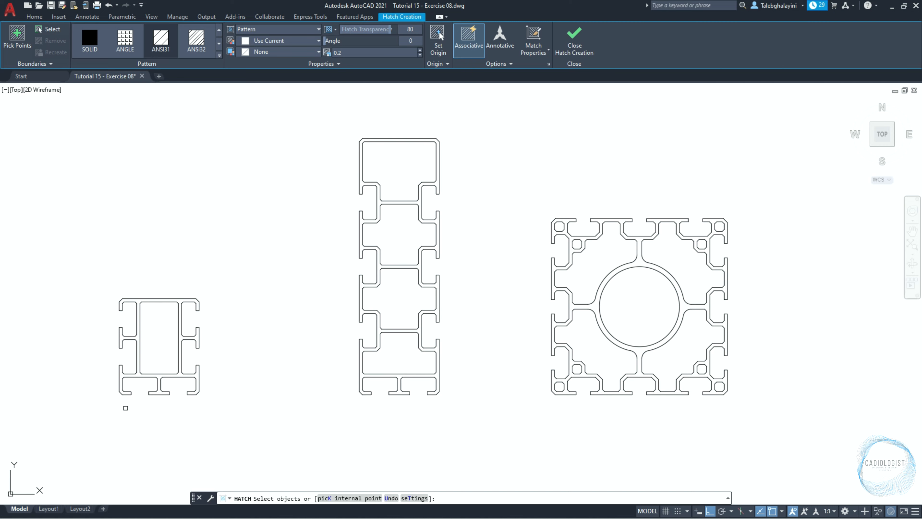
Step: Hatch the walls of all three aluminium profiles with the prepared settings, using each profile's outlines as boundaries
click(102, 408)
click(240, 258)
right_click(241, 257)
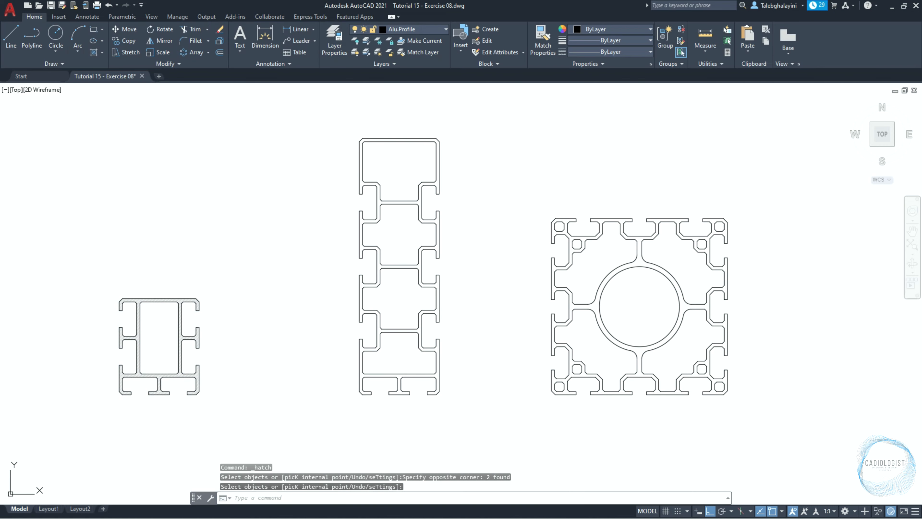
key(Return)
click(345, 122)
click(481, 428)
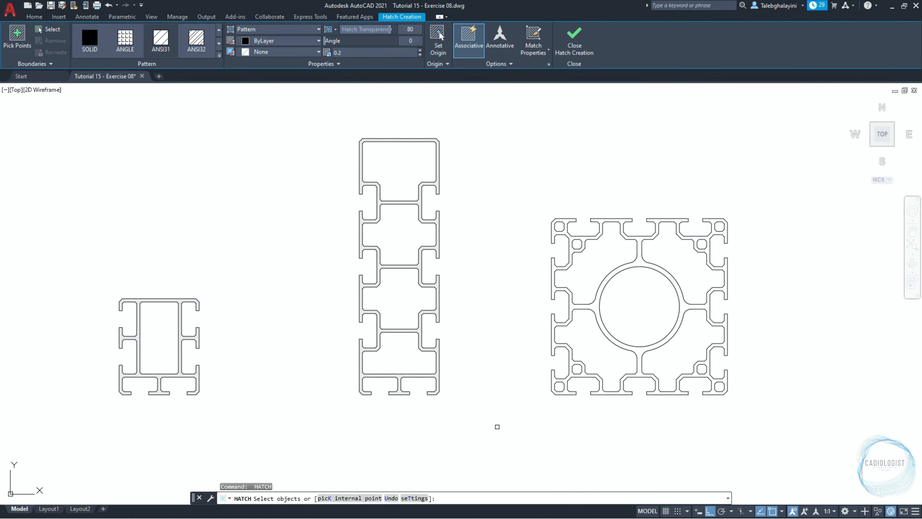
click(507, 420)
click(793, 181)
right_click(471, 171)
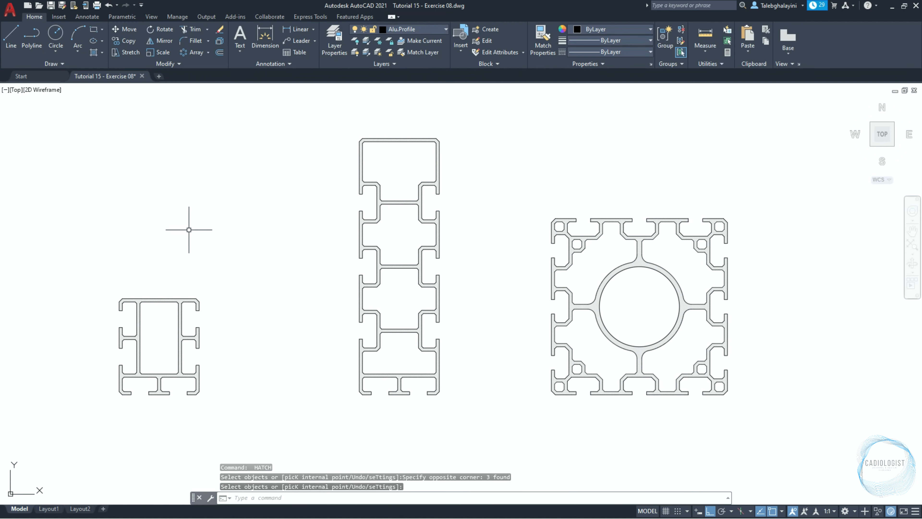
Step: Make DIM the current layer through the Properties palette with nothing selected, and close the palette
key(ctrl+1)
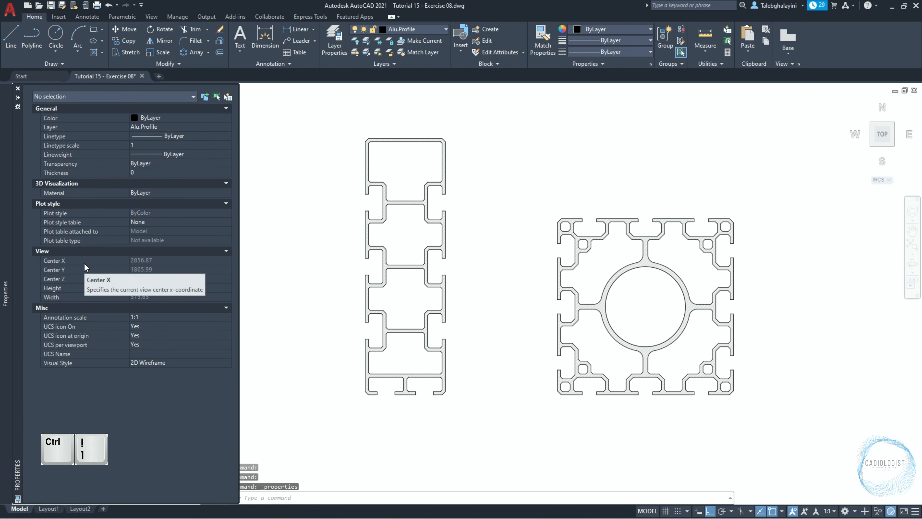
click(161, 127)
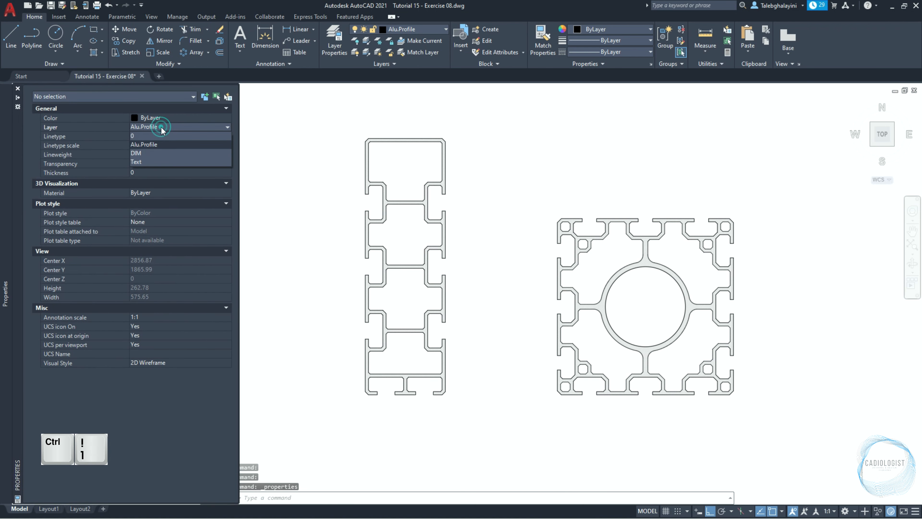
click(158, 150)
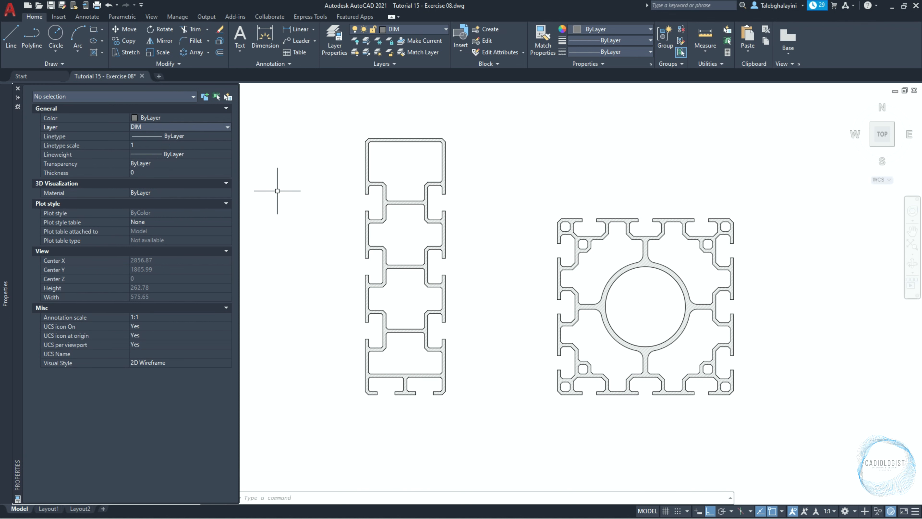
key(ctrl+1)
Step: Create a new dimension style named DIM 01 based on ISO-25, used for all dimensions
text(d)
key(Return)
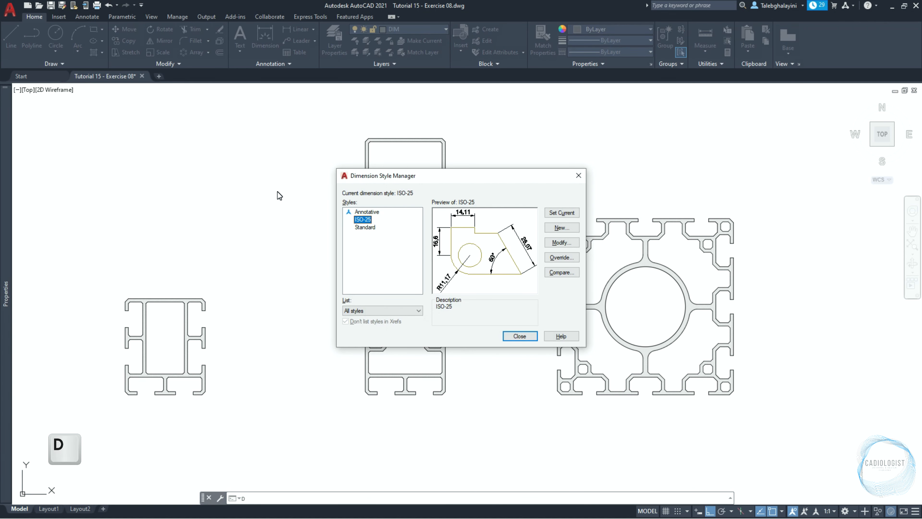
click(556, 231)
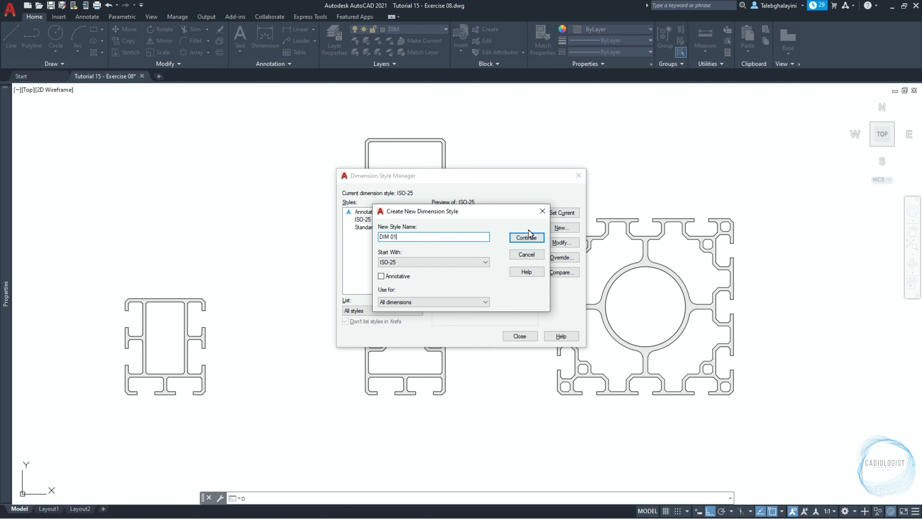
text(DIM 01)
click(528, 238)
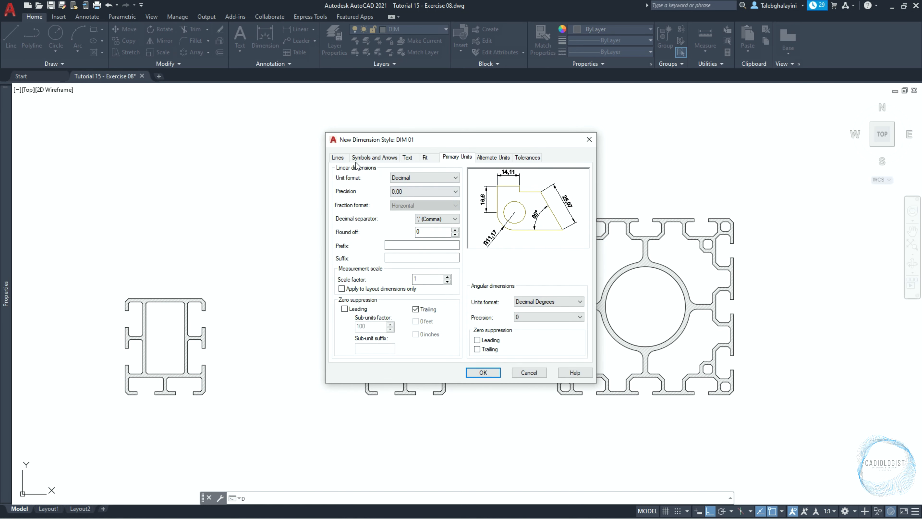
Step: Check the baseline spacing and extension line offsets, and set the first and second arrowheads to Dot small
click(346, 157)
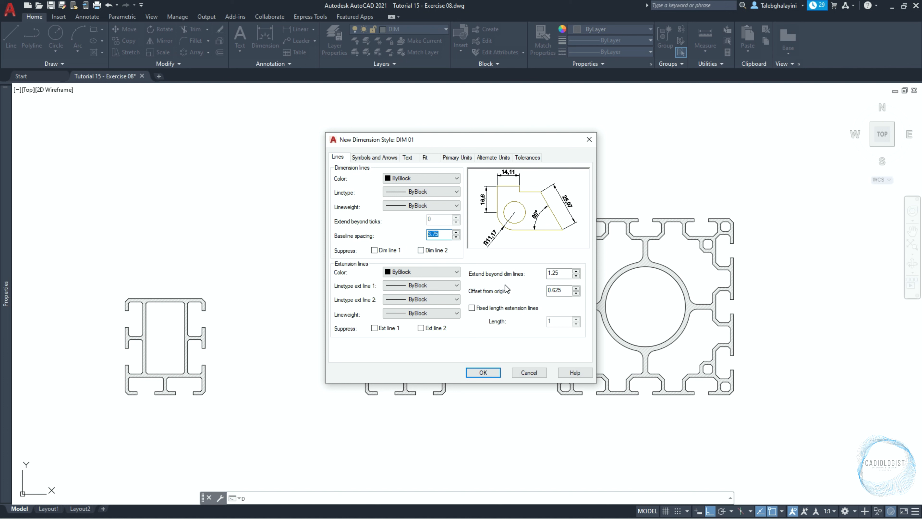
double_click(562, 273)
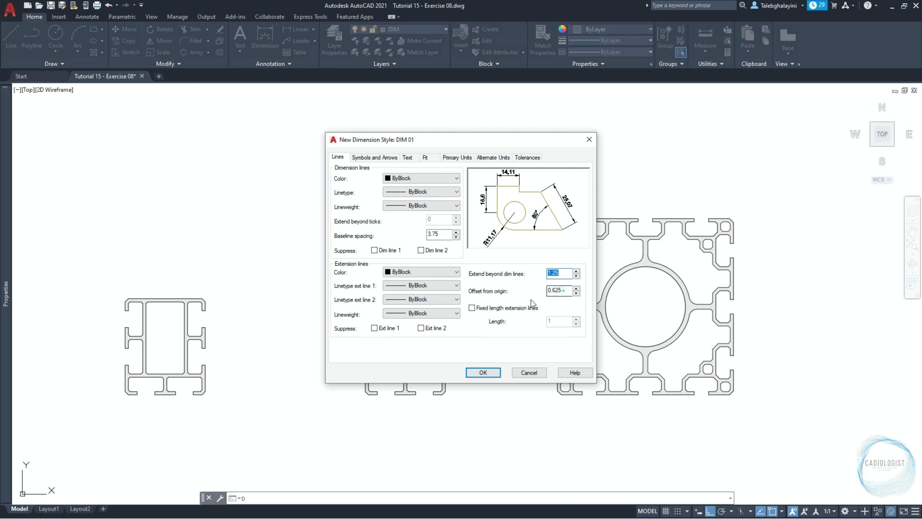
double_click(562, 290)
click(391, 162)
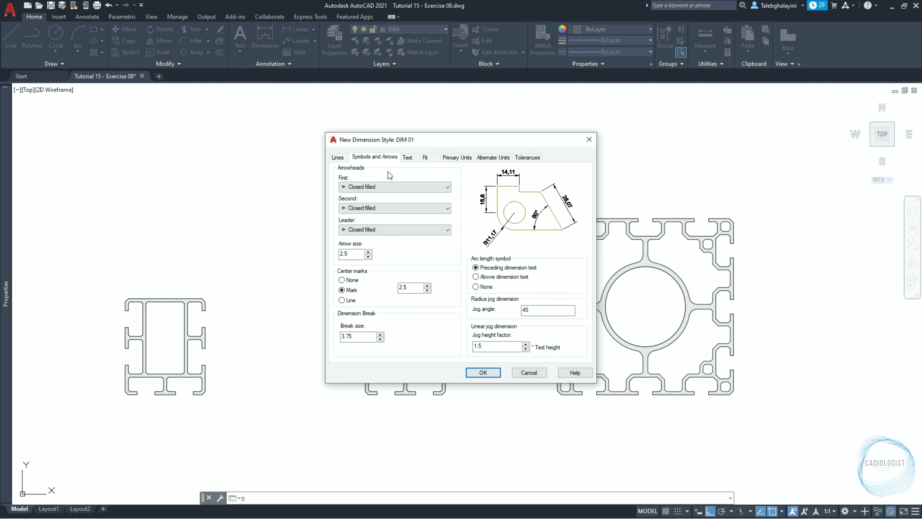
click(388, 187)
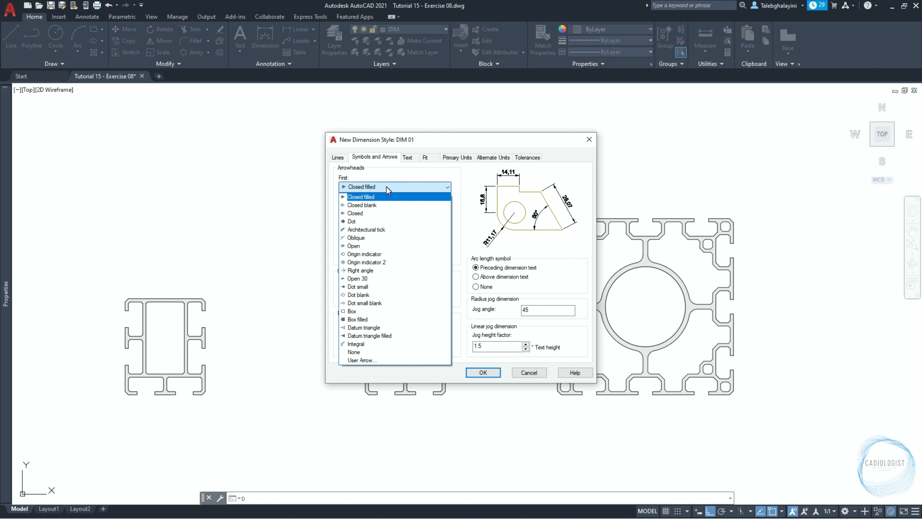
click(370, 286)
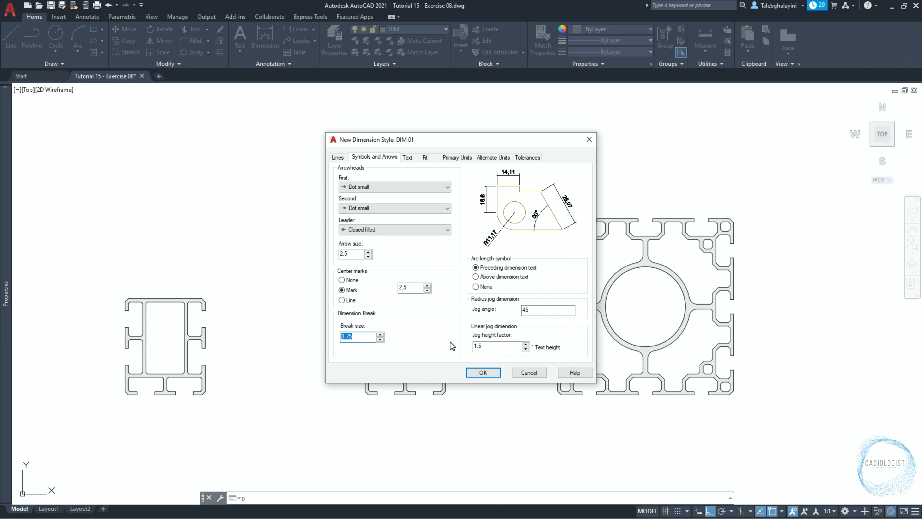
Step: Set the dimension text height to 1.8, its placement to Above and Centered, and its offset from the dimension line to 1
click(408, 159)
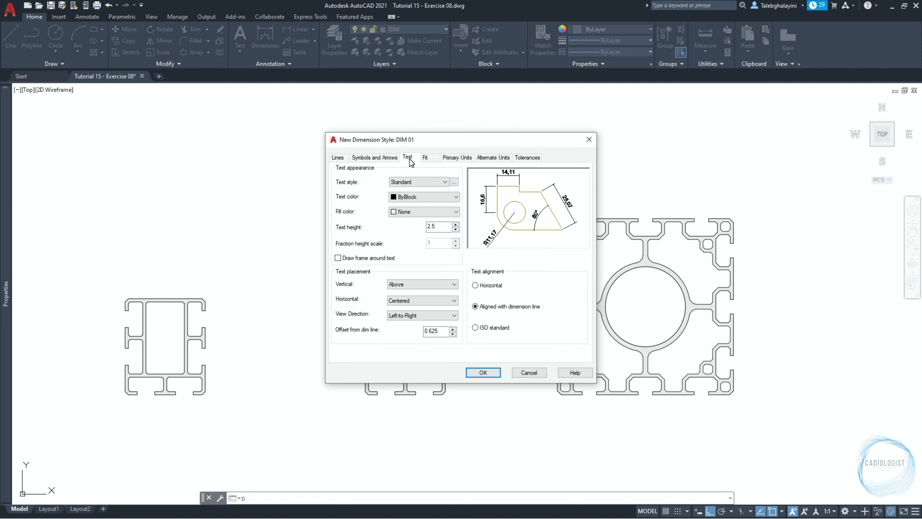
double_click(436, 226)
text(1.8)
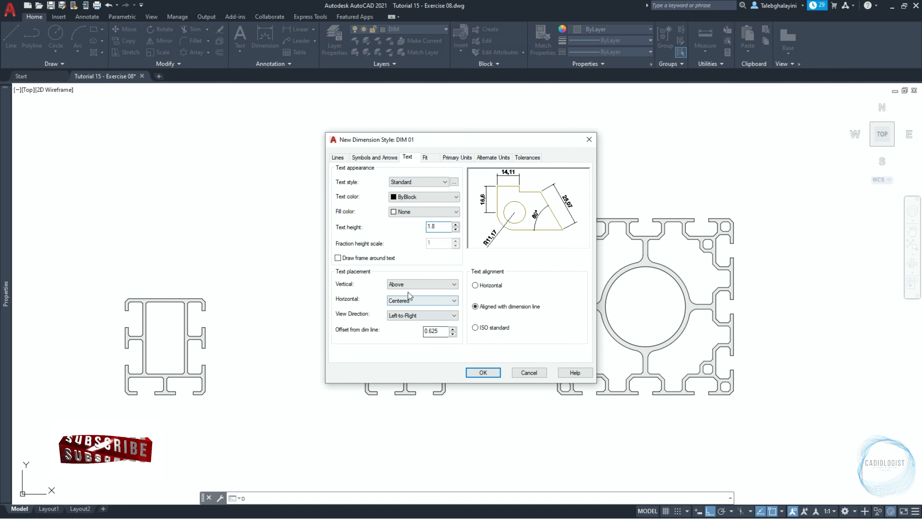
click(418, 284)
click(408, 299)
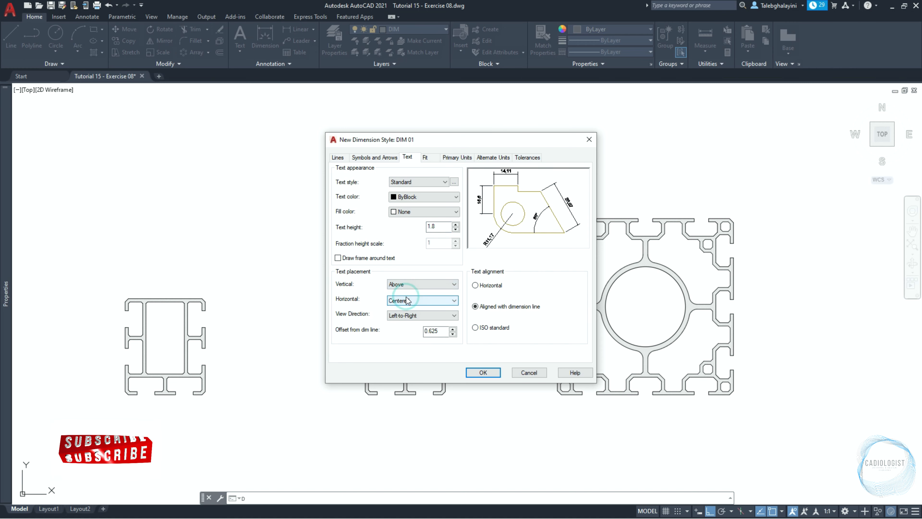
click(407, 300)
click(407, 309)
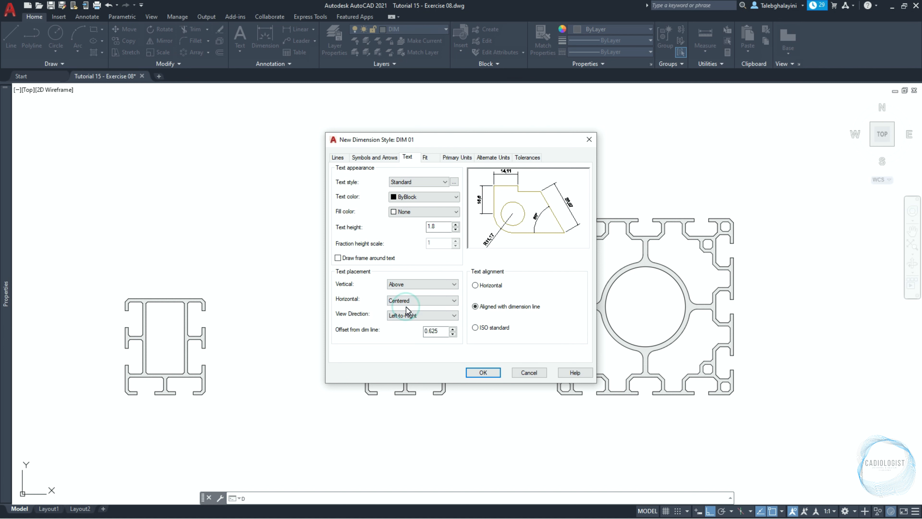
double_click(443, 333)
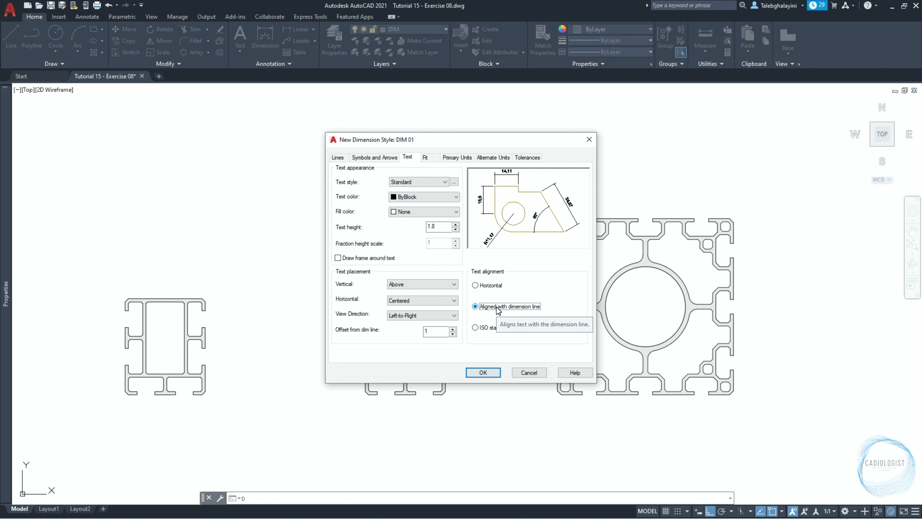
Step: Use an overall scale of 1 with linear and angular precision of 0.00, and save the DIM 01 style
click(426, 157)
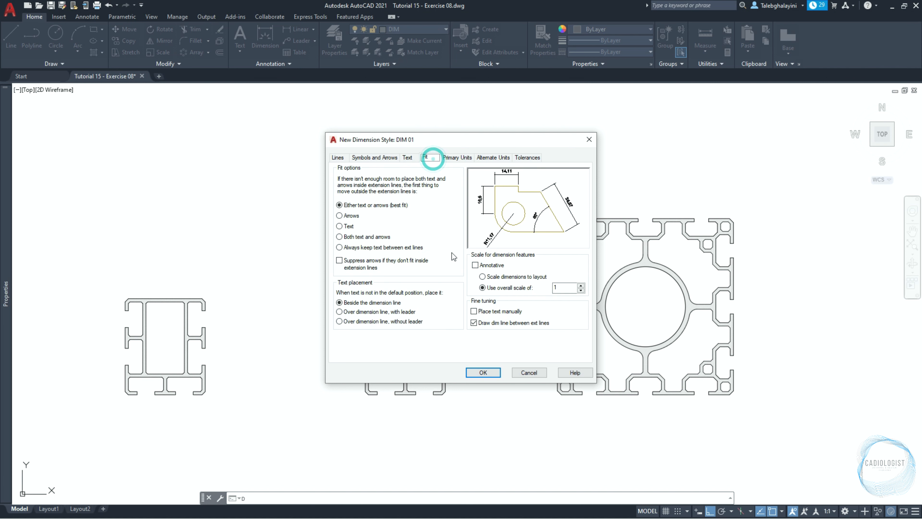
click(500, 289)
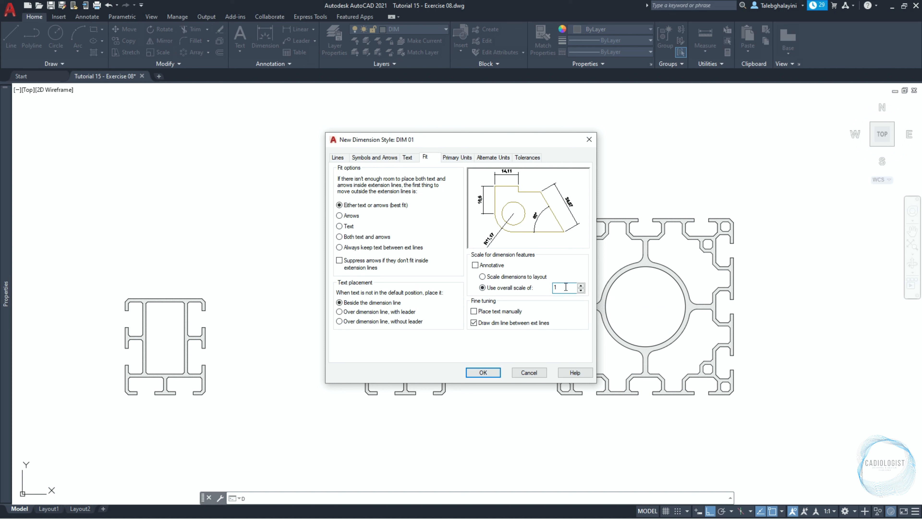
click(457, 157)
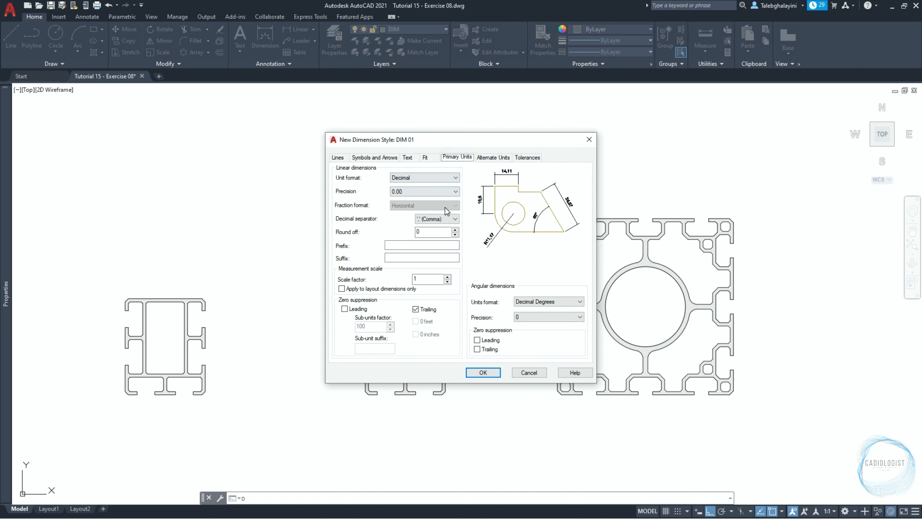
click(446, 193)
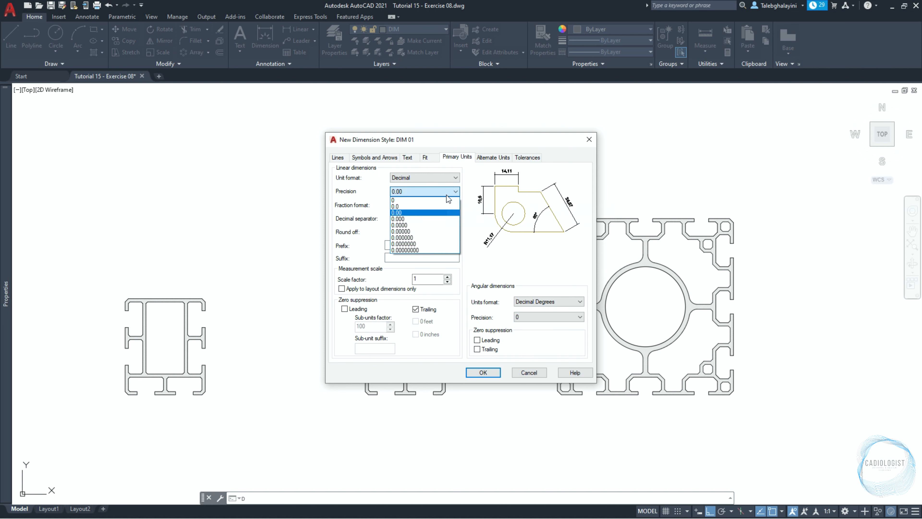
click(440, 212)
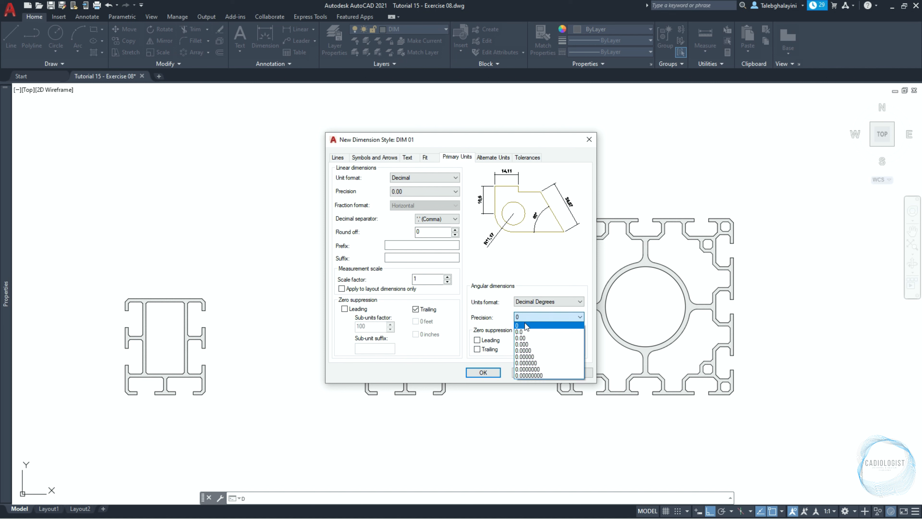
click(528, 338)
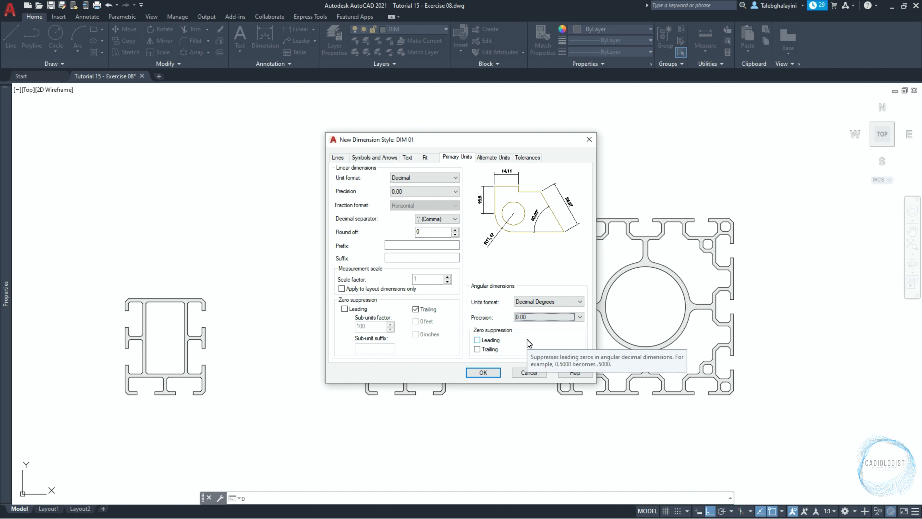
click(487, 371)
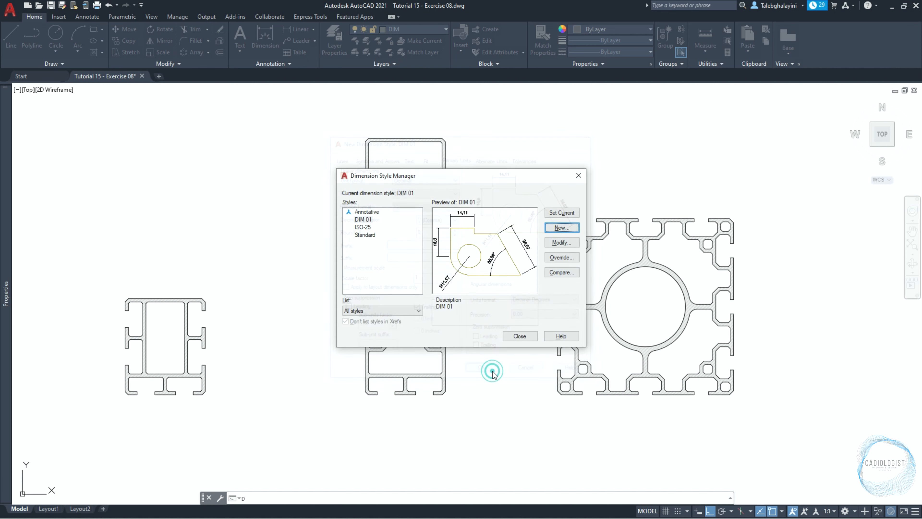
click(511, 339)
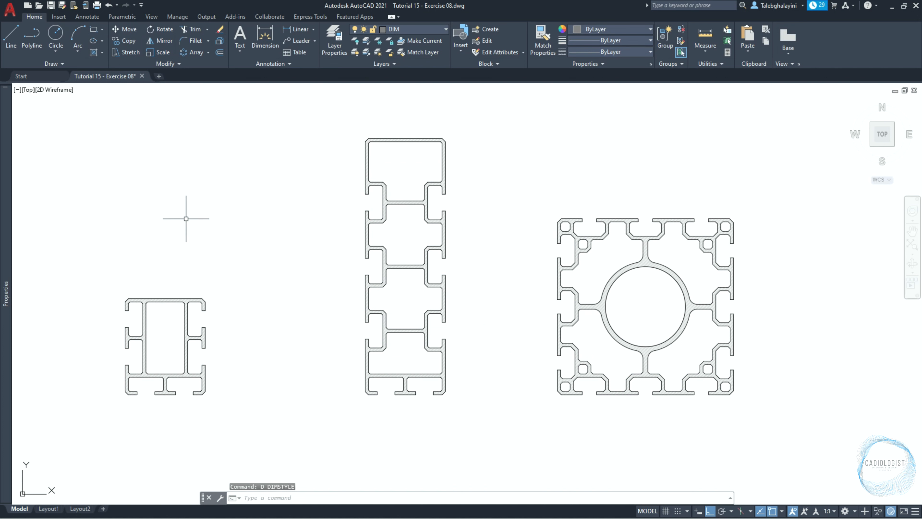
Step: Add a linear dimension for the vertical height of the small profile's bottom-left chamfer, placed at an offset of 10
click(88, 17)
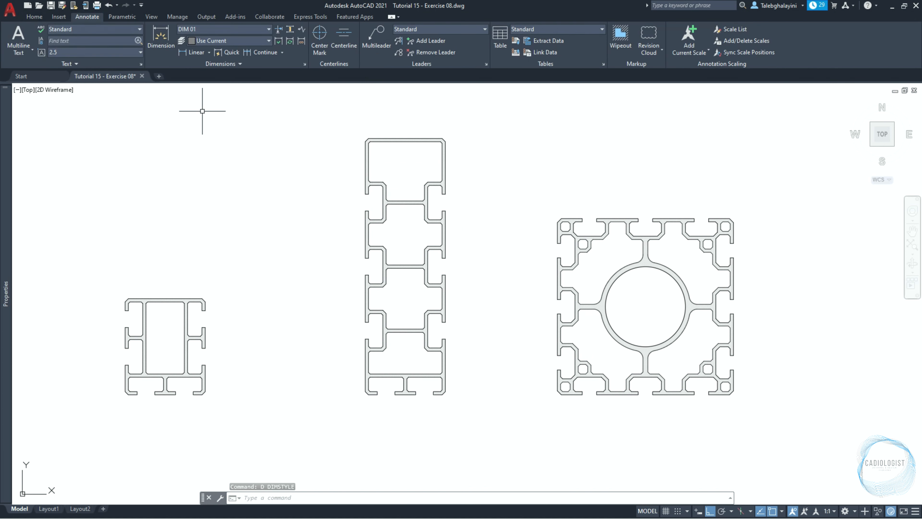
click(190, 52)
scroll(99, 399, up, 8)
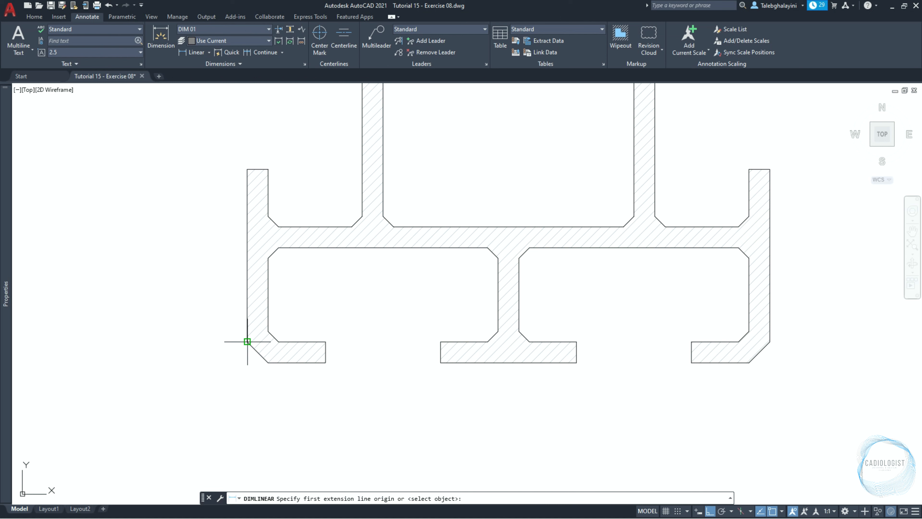
click(248, 341)
click(268, 362)
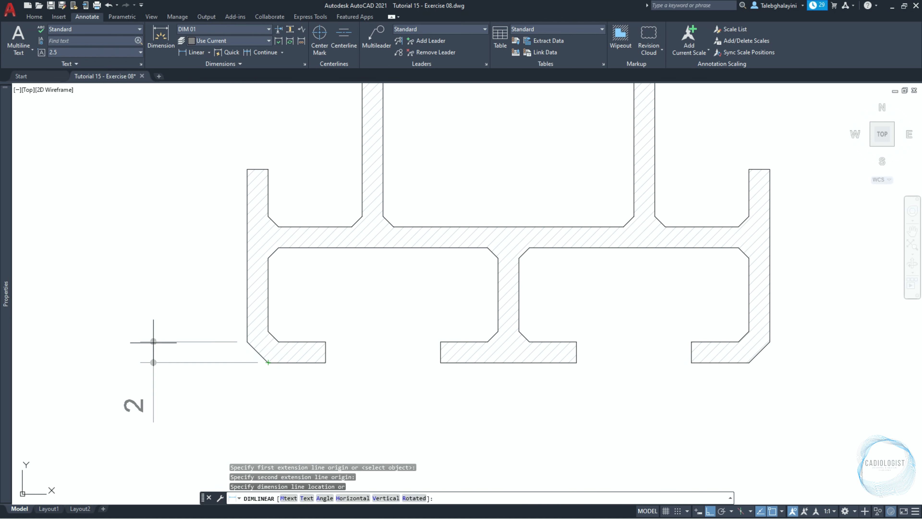
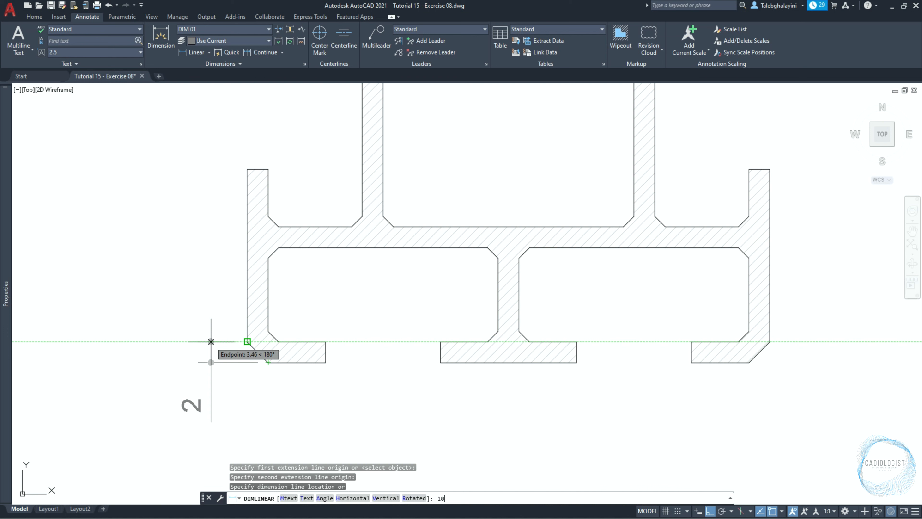
key(Return)
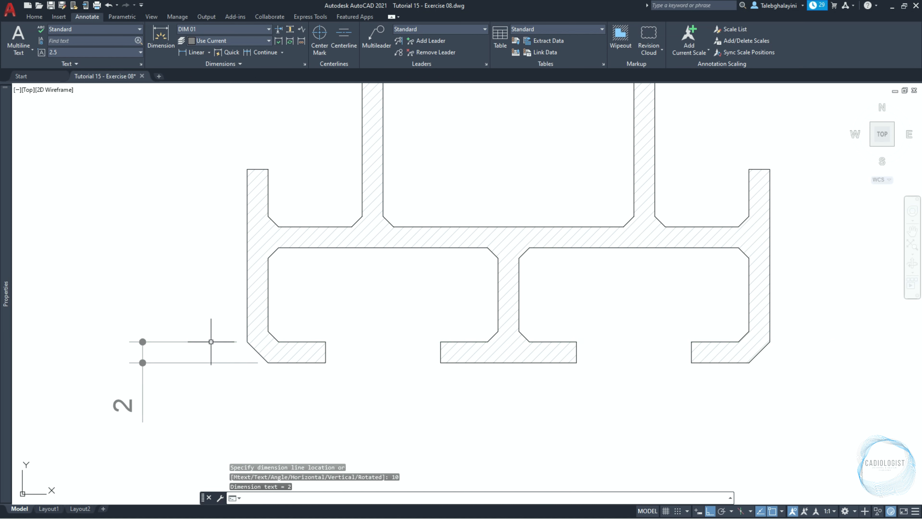
Step: Dimension the outer vertical edge above the bottom-left chamfer, aligning its dimension line with the chamfer's vertical dimension
middle_drag(183, 243, 226, 262)
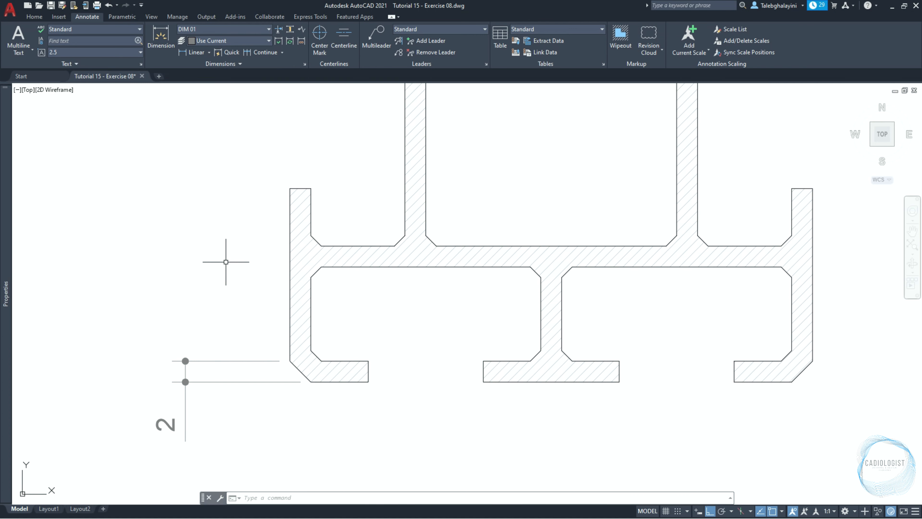
key(space)
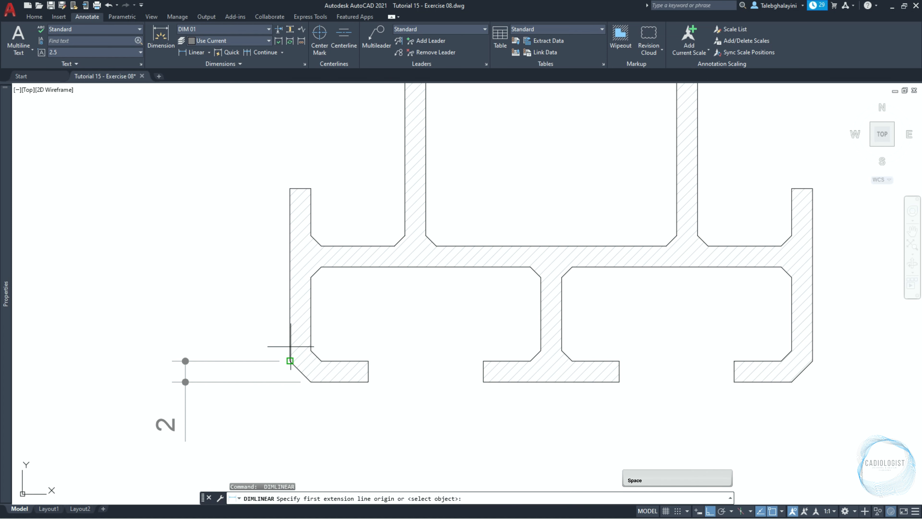
click(290, 361)
click(289, 188)
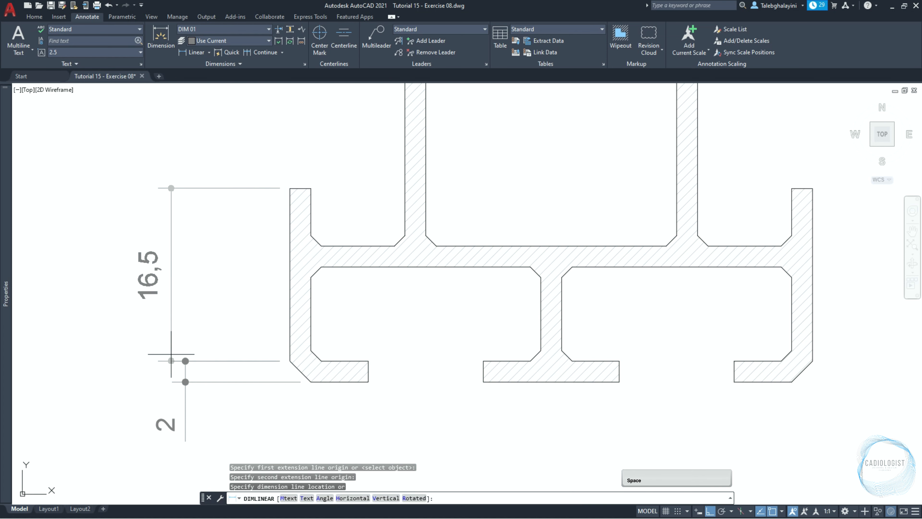
click(185, 360)
Step: Continue the vertical dimension chain up the small profile's left side through each lip end to the top chamfer's lower corner
text(d)
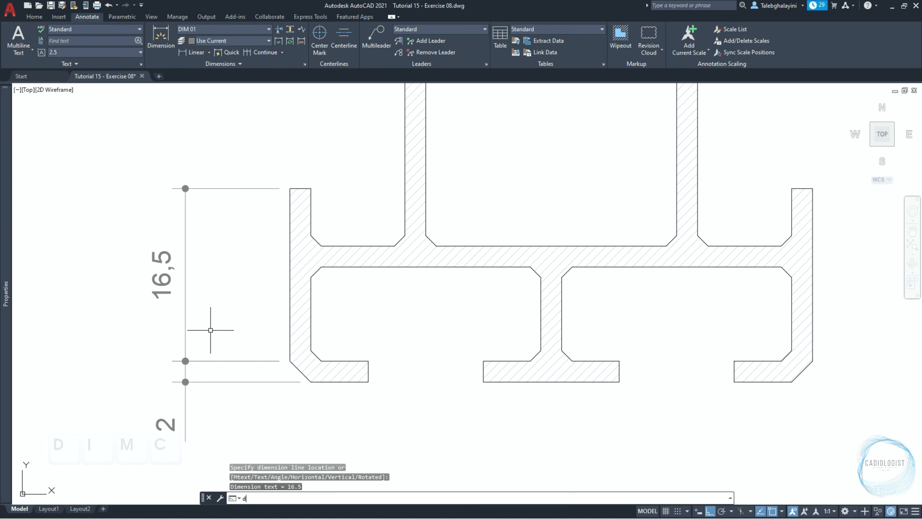
text(imc)
key(Return)
scroll(214, 330, down, 5)
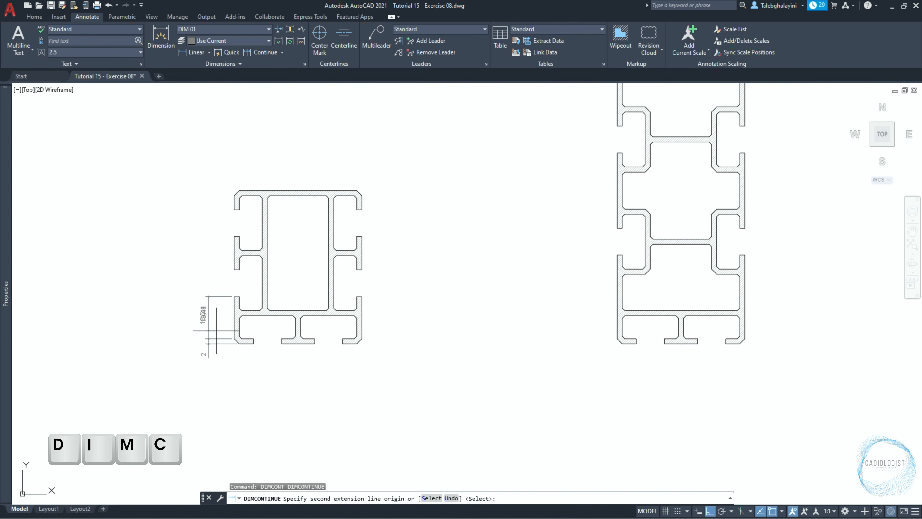
scroll(219, 240, up, 2)
click(243, 287)
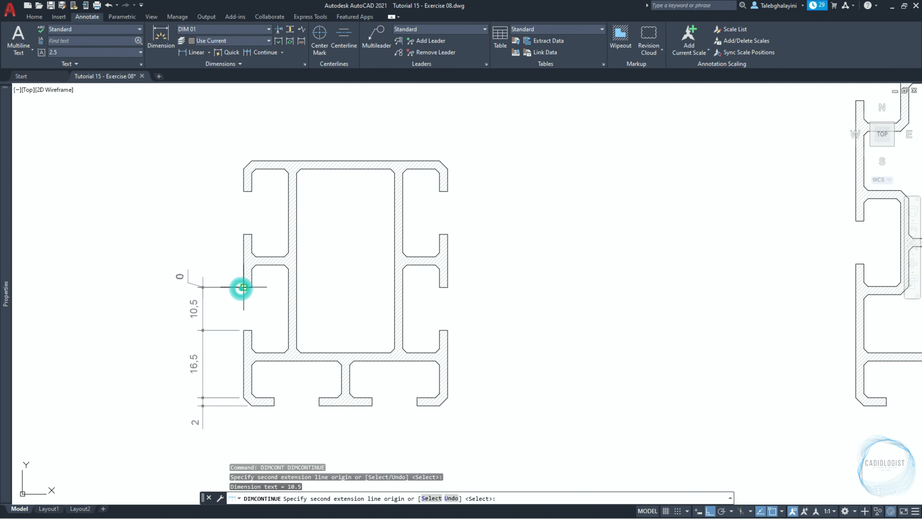
click(243, 235)
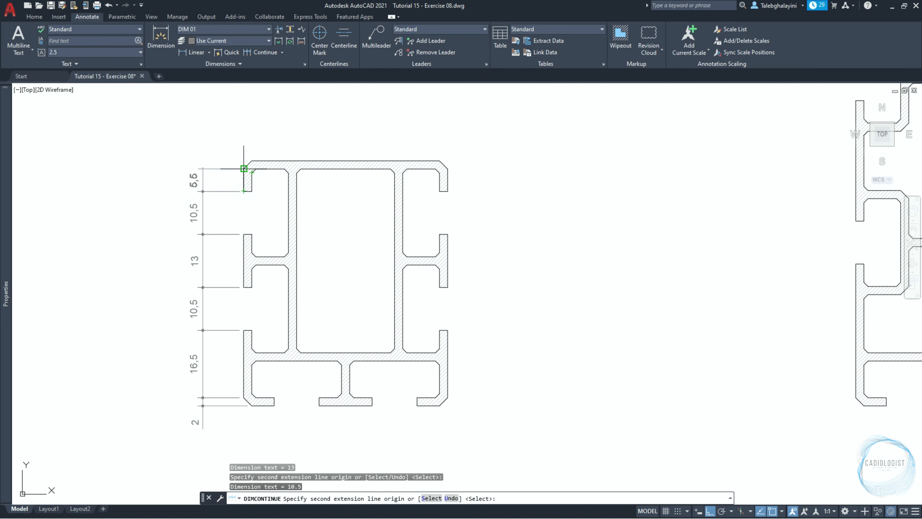
key(Return)
key(Return)
Step: Dimension the vertical height of the small profile's top-left chamfer, in line with the left-side dimension chain
text(DLI)
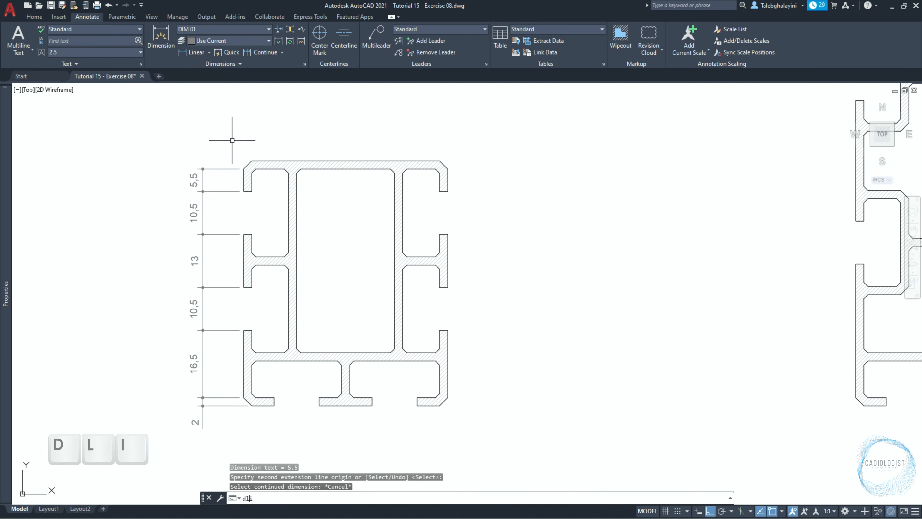
key(Return)
scroll(233, 154, up, 4)
click(258, 190)
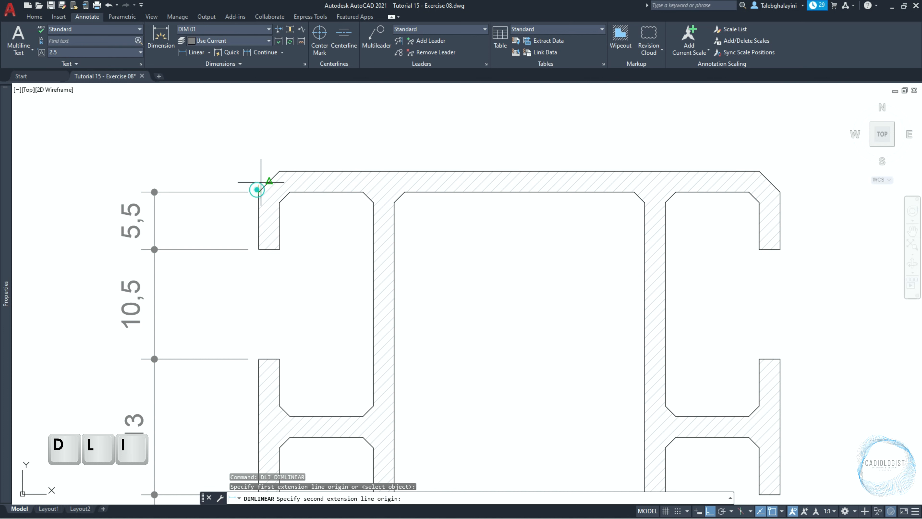
click(279, 170)
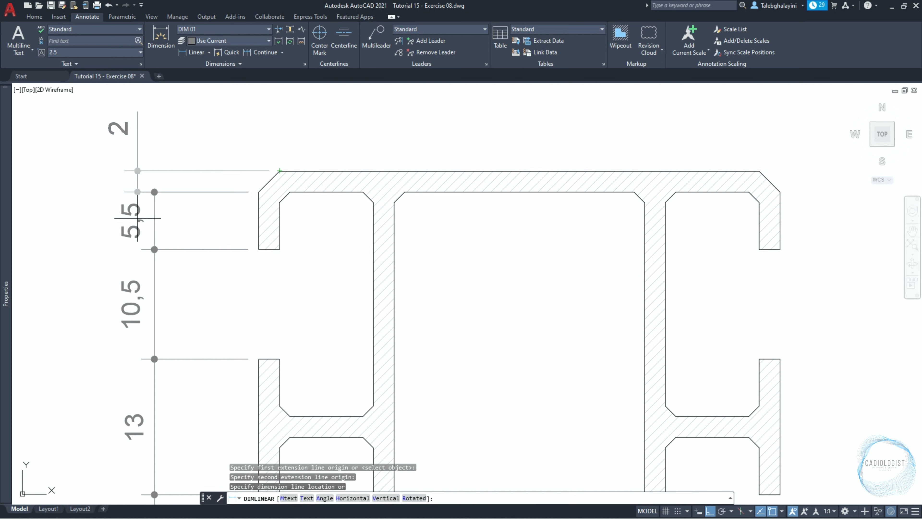
click(153, 220)
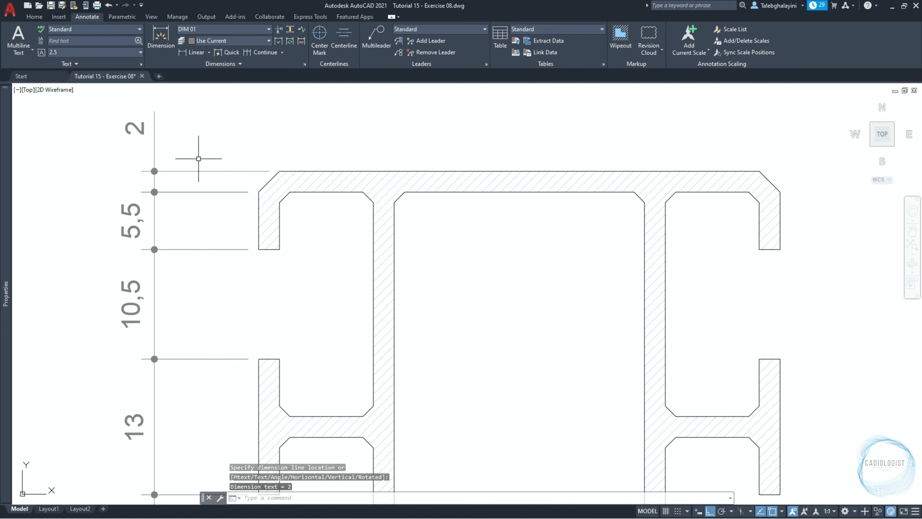
Step: Dimension the horizontal width of the small profile's bottom-left chamfer, placing it below the profile at an offset of 10
scroll(199, 159, down, 4)
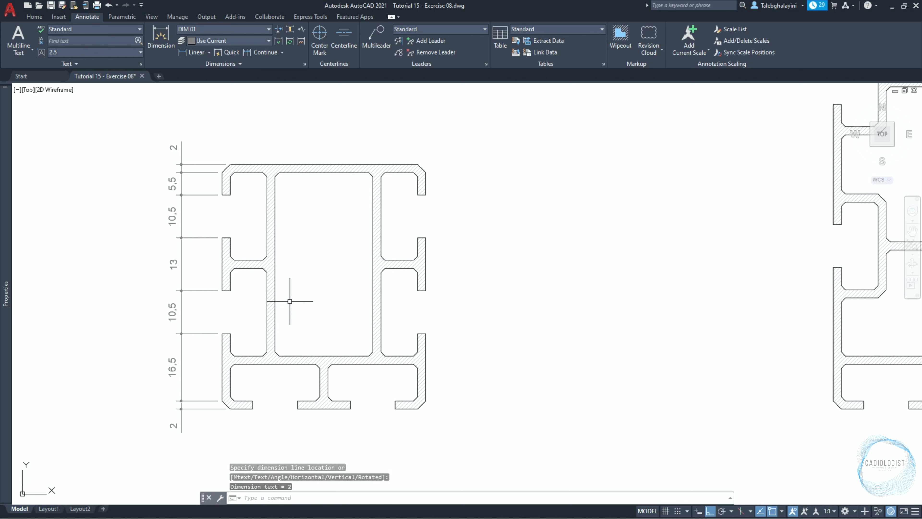
key(Return)
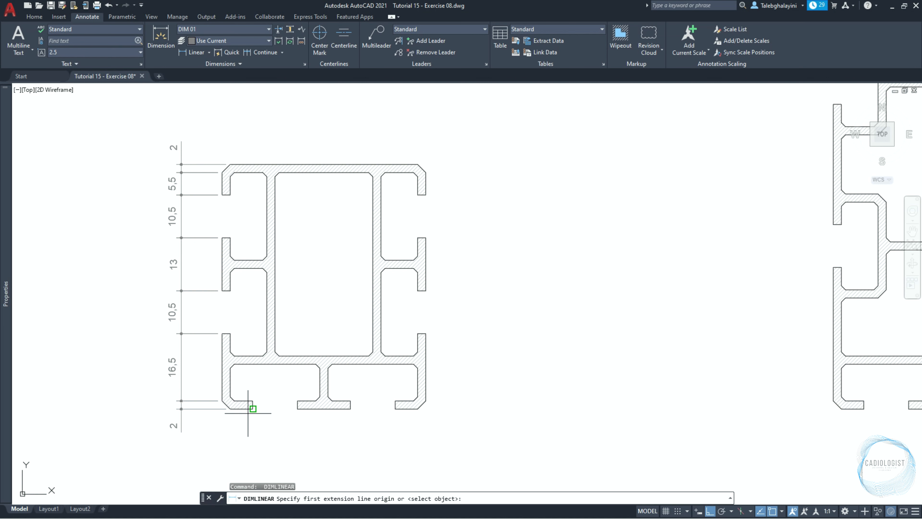
scroll(248, 409, up, 4)
click(244, 378)
click(224, 357)
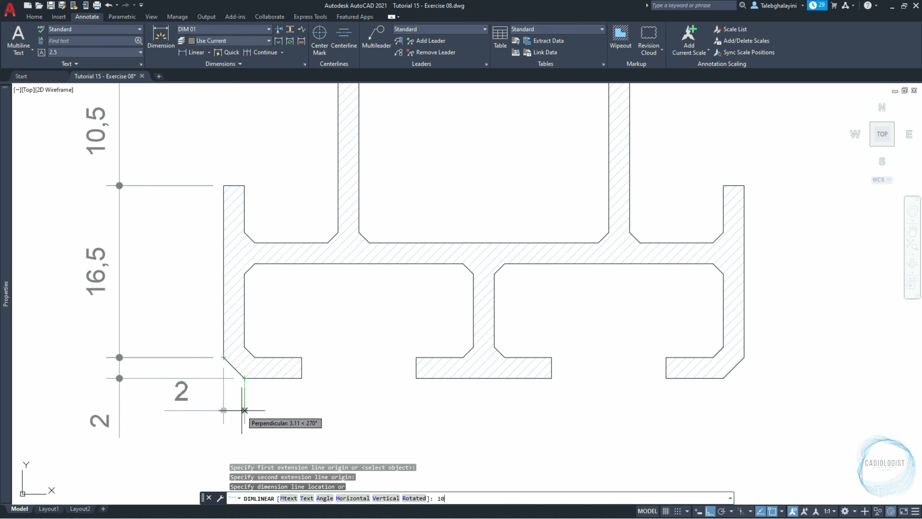
click(182, 481)
Step: Dimension the horizontal width of the small profile's bottom-right chamfer, placing it below the profile at an offset of 10
scroll(269, 422, down, 2)
key(Return)
click(531, 350)
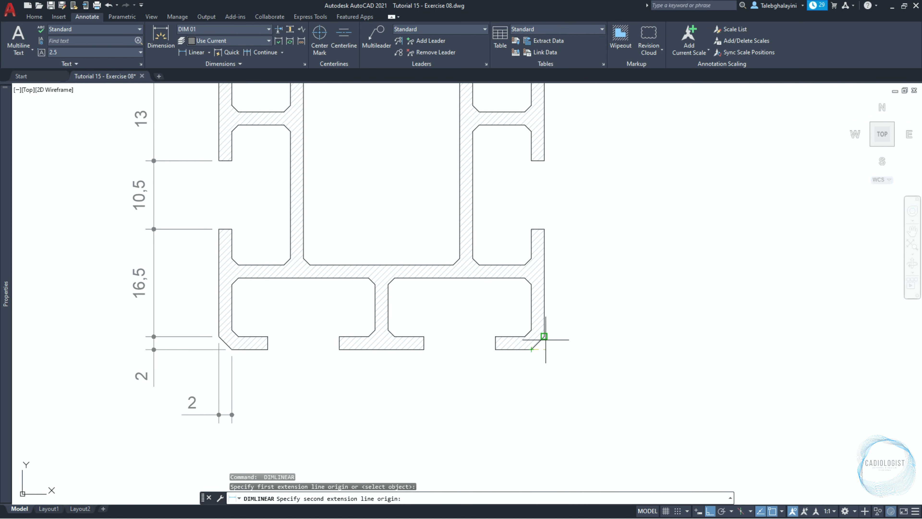
click(544, 342)
text(10)
key(Return)
Step: Dimension the bottom-left lip from the chamfer corner to the slot opening, in line with the chamfer's horizontal dimension
key(Return)
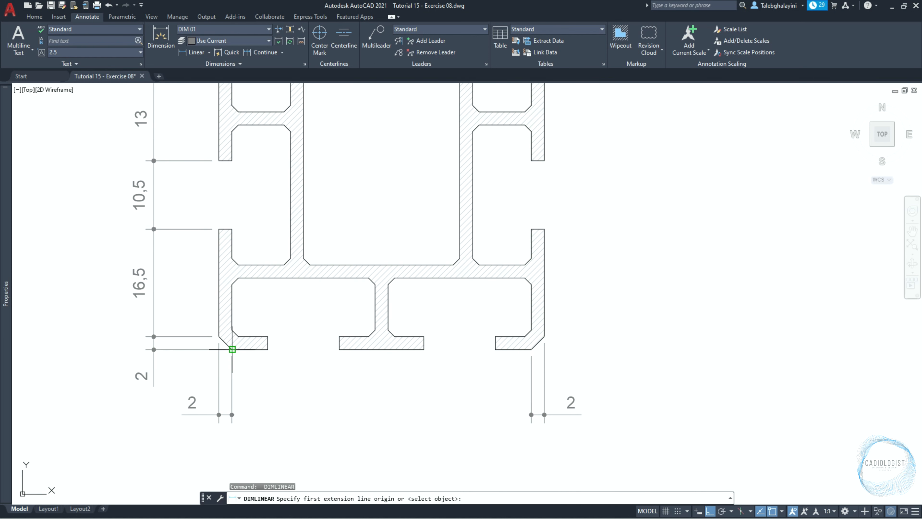
click(232, 349)
click(267, 350)
click(227, 415)
Step: Continue the horizontal dimension chain along the small profile's underside through the slots and centre foot to the bottom-right chamfer corner
text(dco)
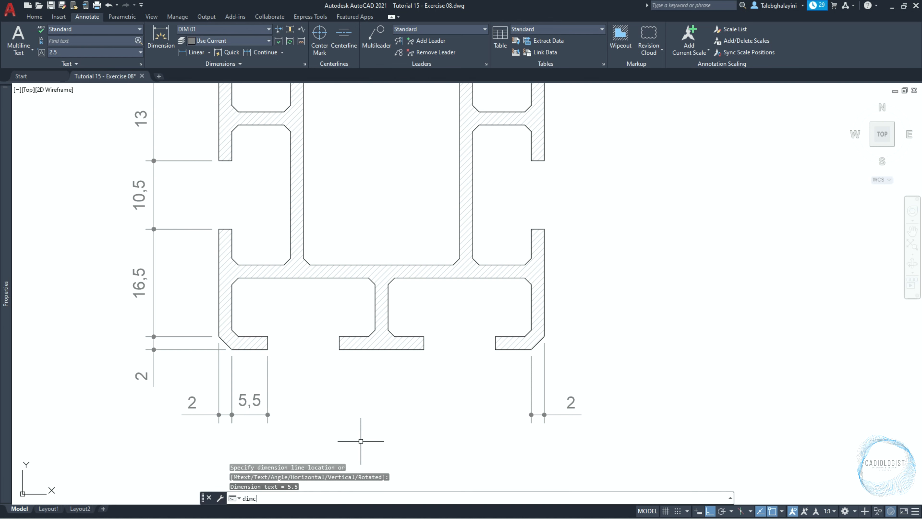
key(Return)
click(339, 349)
click(424, 349)
click(495, 350)
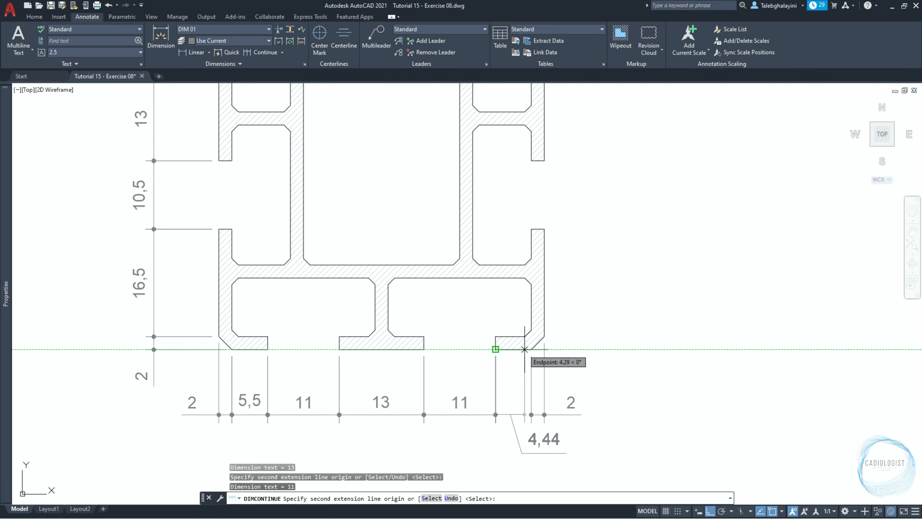
click(532, 349)
key(Return)
key(Escape)
Step: Dimension the small profile's overall height, placing the dimension outside its right side
text(dli)
key(Return)
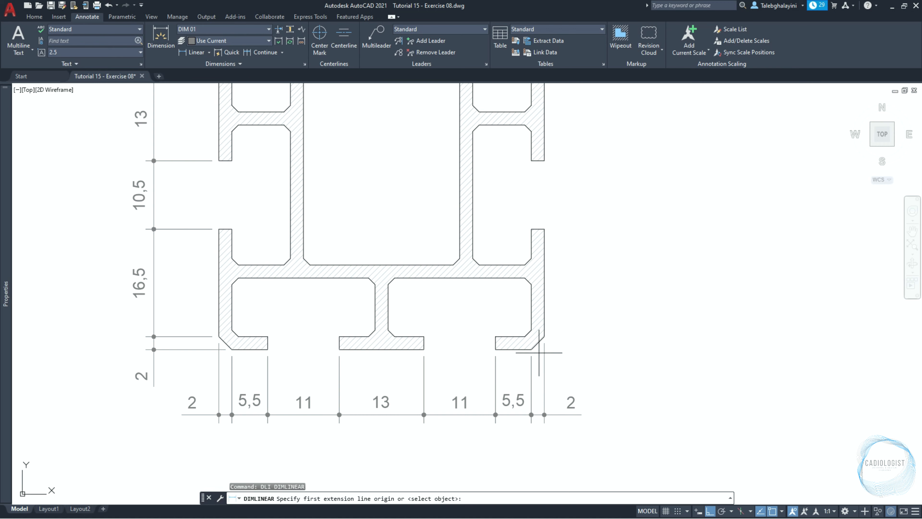
click(531, 349)
scroll(531, 349, down, 1)
scroll(515, 140, up, 1)
click(516, 141)
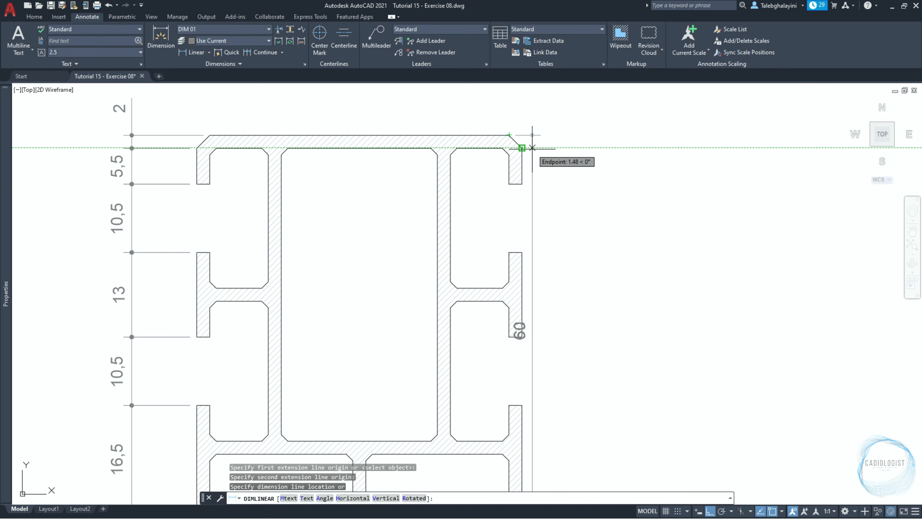
click(587, 148)
Step: Dimension the small profile's overall width, placing the dimension above the profile at an offset of 10
key(Return)
click(522, 148)
click(196, 148)
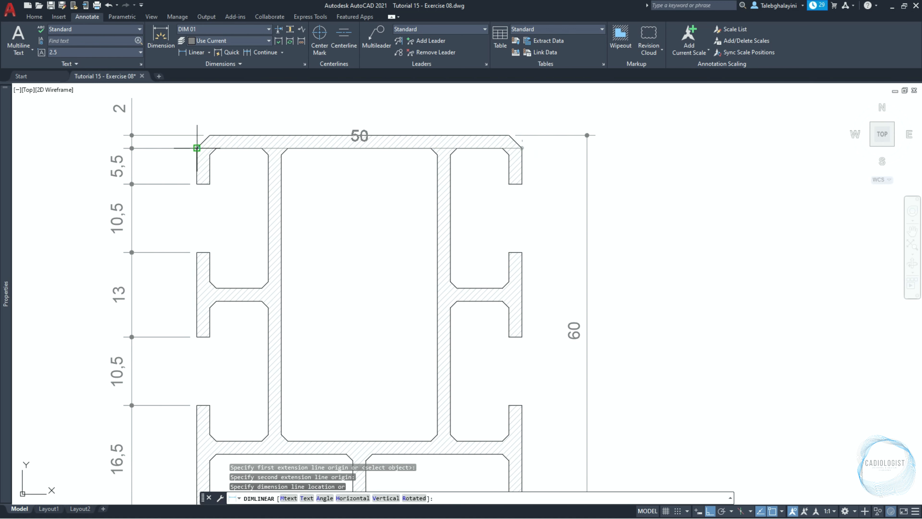
click(210, 120)
key(Return)
Step: Dimension the inner width of the small profile's lower-left chamber, with the dimension line inside the chamber
scroll(206, 120, down, 2)
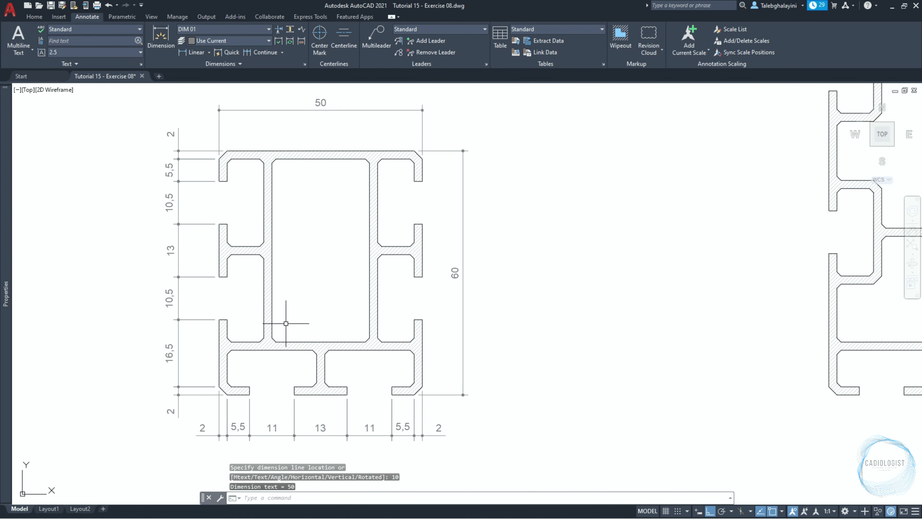
scroll(264, 371, up, 2)
click(204, 367)
click(347, 367)
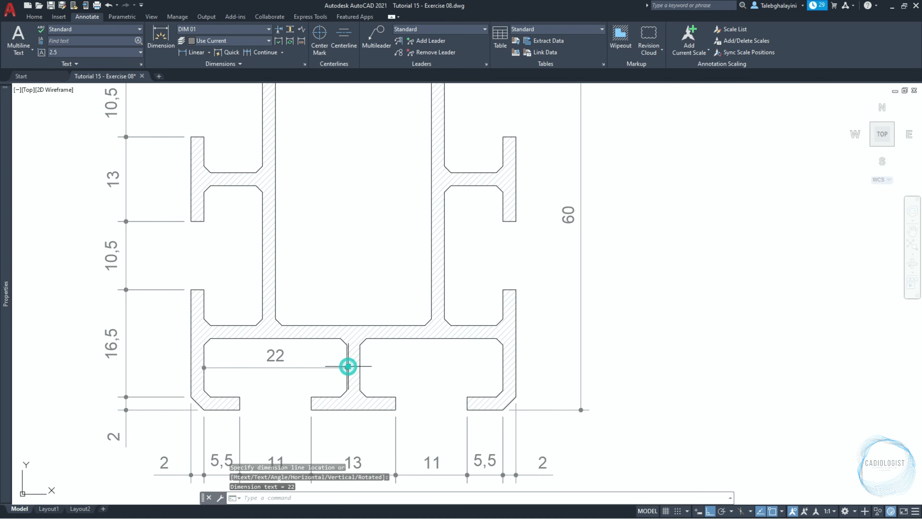
click(350, 367)
Step: Dimension the inner height of the small profile's lower-right chamber, with the dimension line inside the chamber
key(Return)
click(482, 339)
click(481, 338)
click(482, 339)
Step: Continue the vertical inner dimension chain upward across the walls and both right-side chambers to the underside of the top wall
text(dimcont)
key(Return)
click(481, 325)
click(482, 186)
scroll(482, 172, down, 2)
key(Escape)
key(Escape)
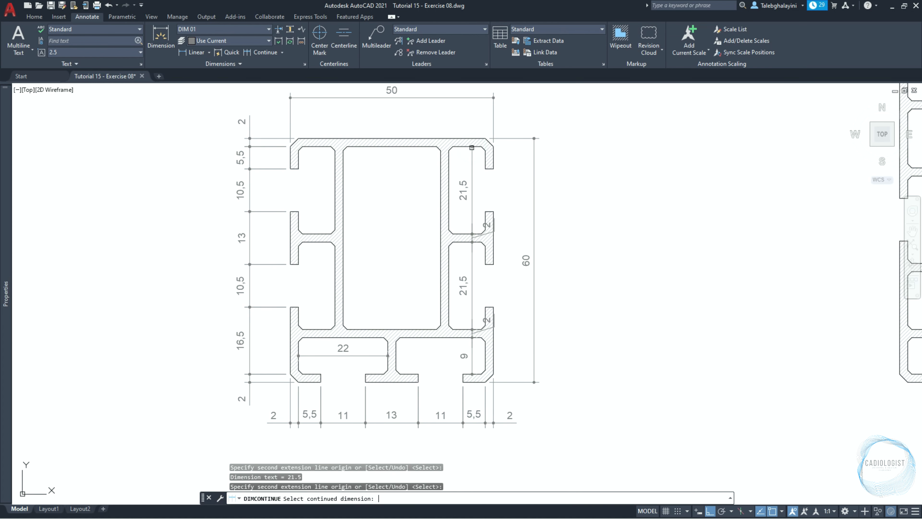
Step: Delete the two wall-thickness dimensions with leader lines from the right-side inner dimension chain
drag(468, 209, 525, 263)
key(Delete)
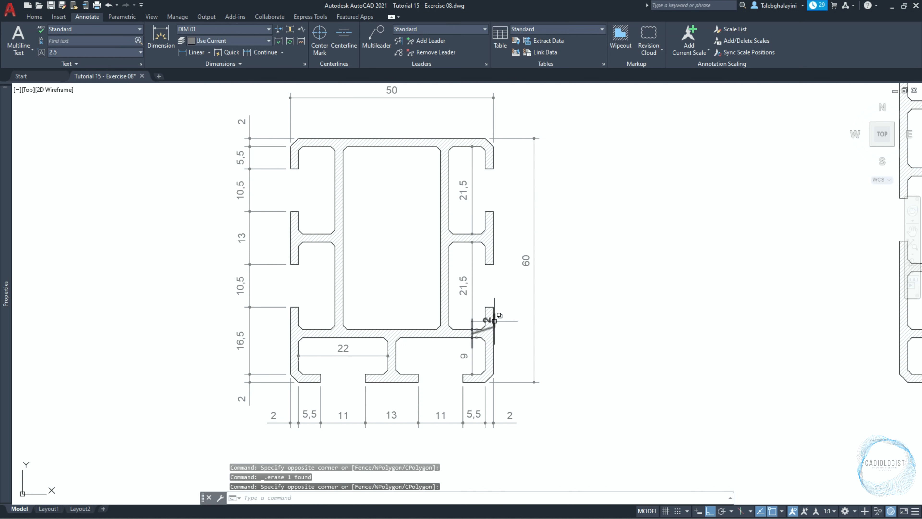
click(489, 322)
click(529, 357)
key(Escape)
Step: Dimension the thickness of the horizontal wall above the lower chambers near the centre web
text(d)
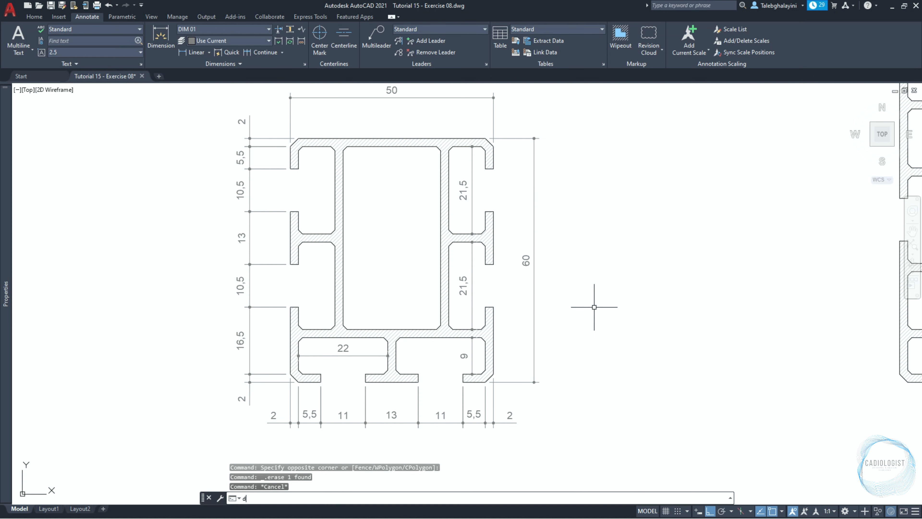
text(li)
key(Return)
scroll(396, 341, up, 2)
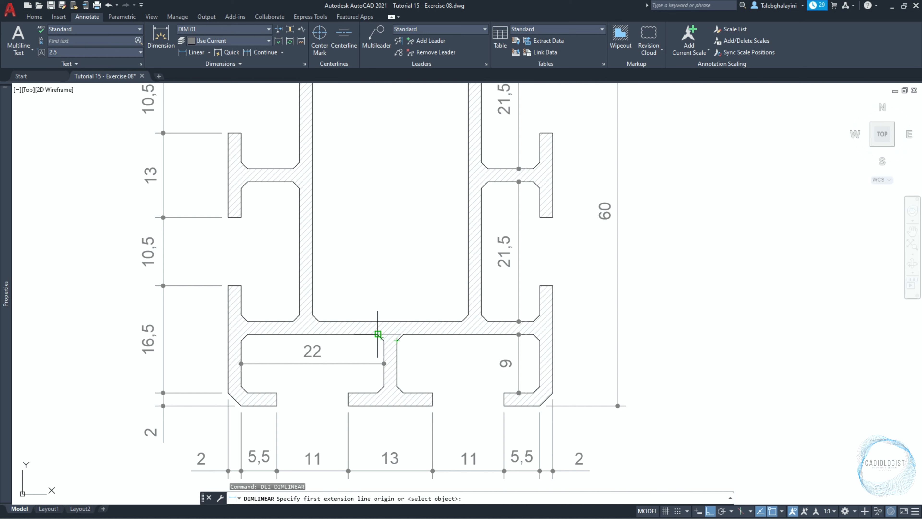
click(378, 334)
click(377, 321)
click(377, 313)
Step: Dimension the thickness of the left inner vertical wall, placing the dimension text inside the central chamber
key(Return)
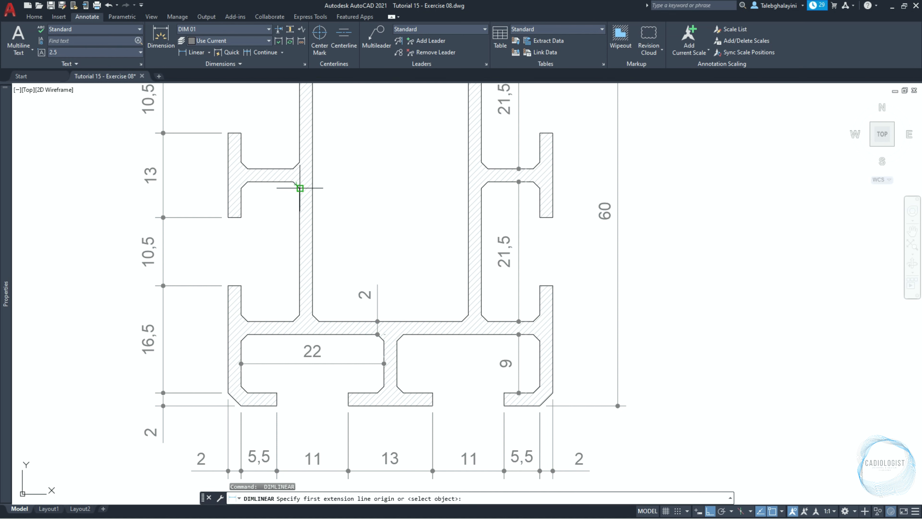
click(300, 187)
click(313, 188)
click(340, 187)
Step: Dimension the inner widths of the lower and upper left side chambers, in line with the vertical walls
key(Return)
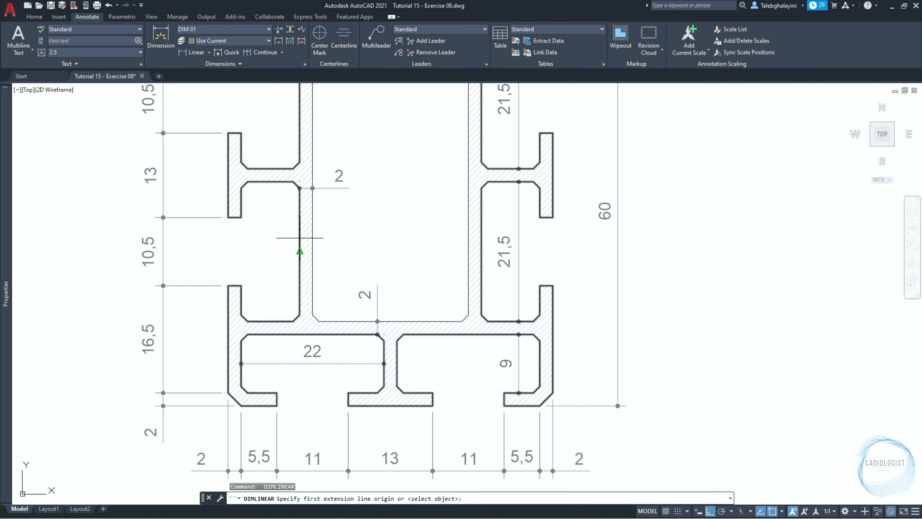
click(241, 300)
click(300, 300)
click(301, 299)
key(Return)
click(241, 147)
click(298, 147)
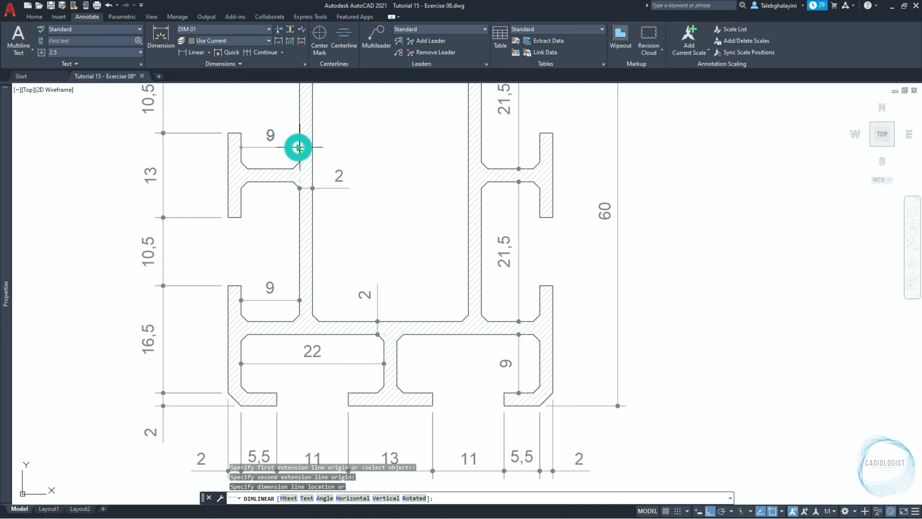
click(300, 148)
Step: Dimension the height of the small profile's central chamber along its right wall and its width along the top
key(Return)
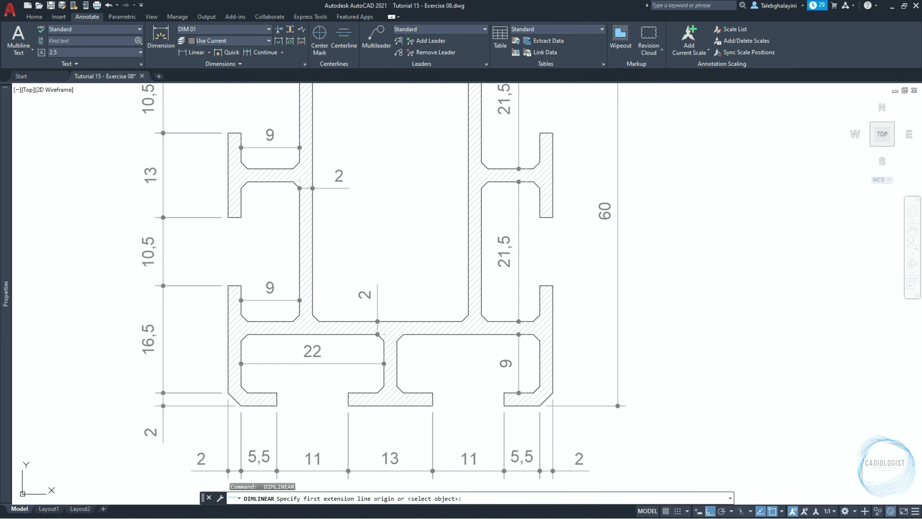
click(462, 320)
middle_drag(463, 321, 453, 418)
click(453, 127)
click(452, 129)
key(Return)
click(304, 133)
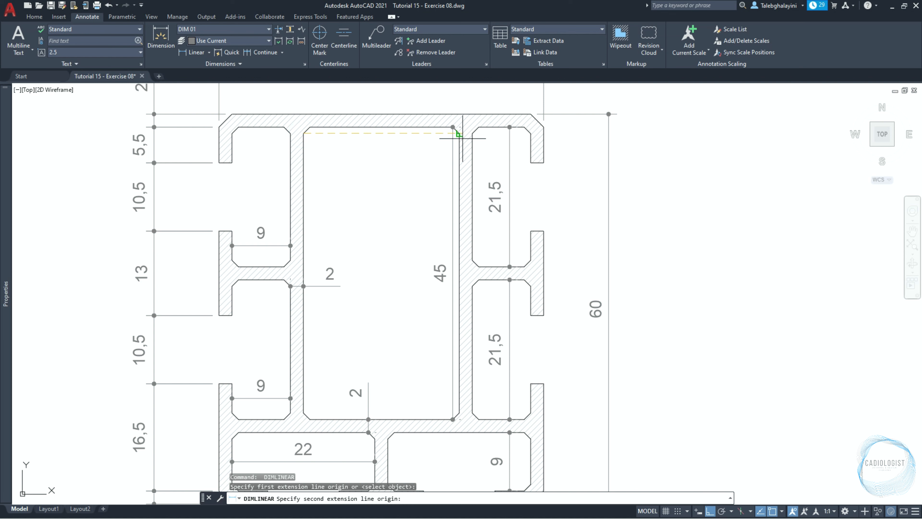
click(459, 135)
click(459, 134)
Step: Move the central chamber's width dimension 6 units straight down, clear of the top wall
click(408, 134)
text(m)
key(Return)
click(407, 201)
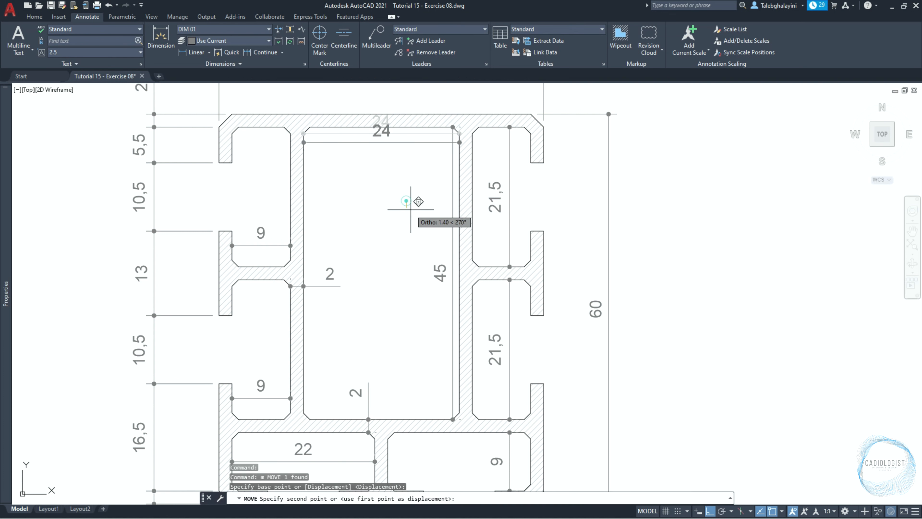
text(6)
key(Return)
Step: Move the central chamber's height dimension 3 units to the left, away from the inner wall
click(439, 274)
text(M)
key(Return)
click(391, 327)
text(3)
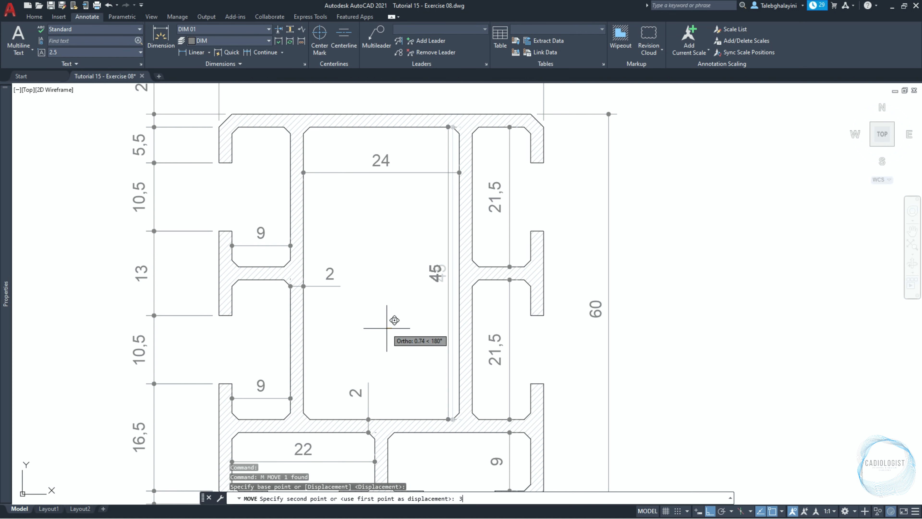
key(Return)
Step: Dimension the vertical height of the tall middle profile's lower-left corner chamfer, placing it outside the left wall
scroll(545, 308, down, 5)
text(DLI)
key(Return)
scroll(731, 390, up, 5)
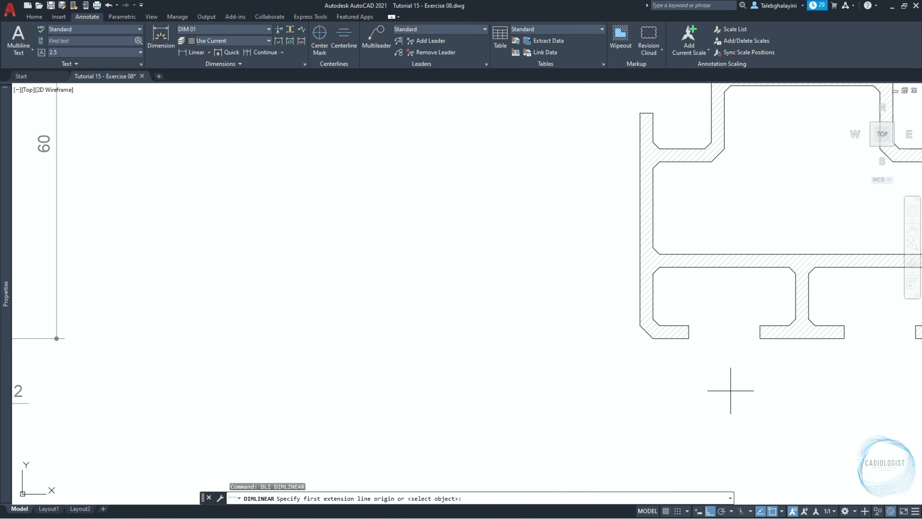
scroll(730, 391, up, 2)
click(601, 290)
click(622, 311)
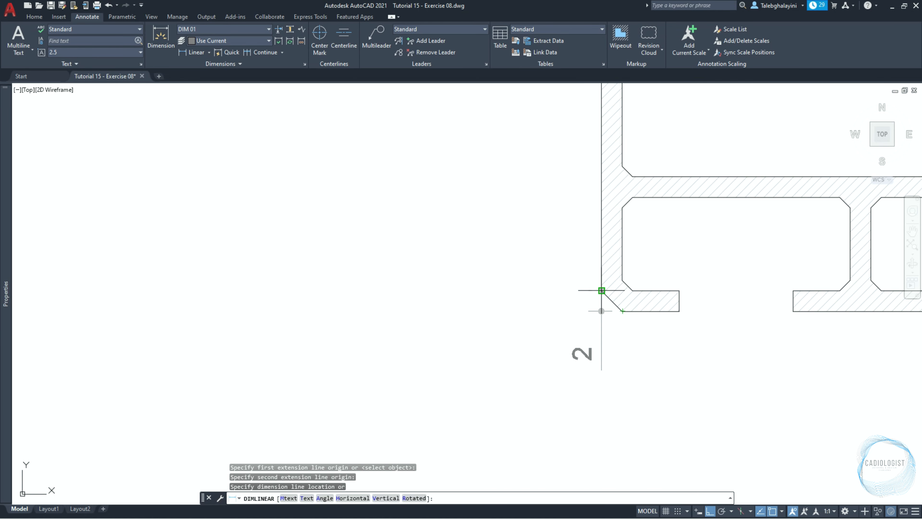
click(546, 289)
Step: Dimension the vertical height of the tall profile's upper-left corner chamfer, offset 10 outside the left wall
key(Return)
scroll(601, 284, down, 4)
scroll(545, 175, up, 6)
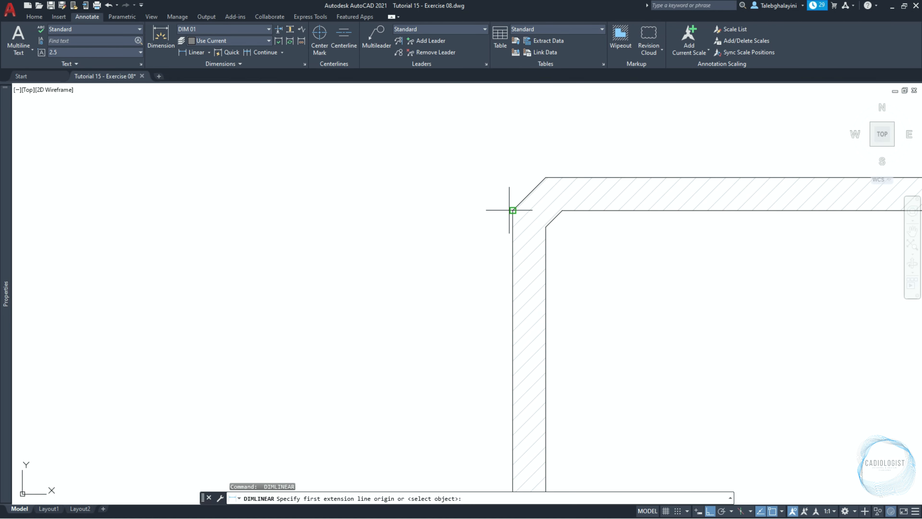
click(513, 210)
click(545, 177)
text(10)
key(Return)
Step: Dimension the horizontal width of the tall profile's lower-left corner chamfer, placing it below the profile
scroll(467, 213, down, 6)
scroll(467, 213, down, 3)
scroll(479, 377, up, 8)
scroll(504, 356, up, 3)
key(Return)
click(444, 304)
click(412, 271)
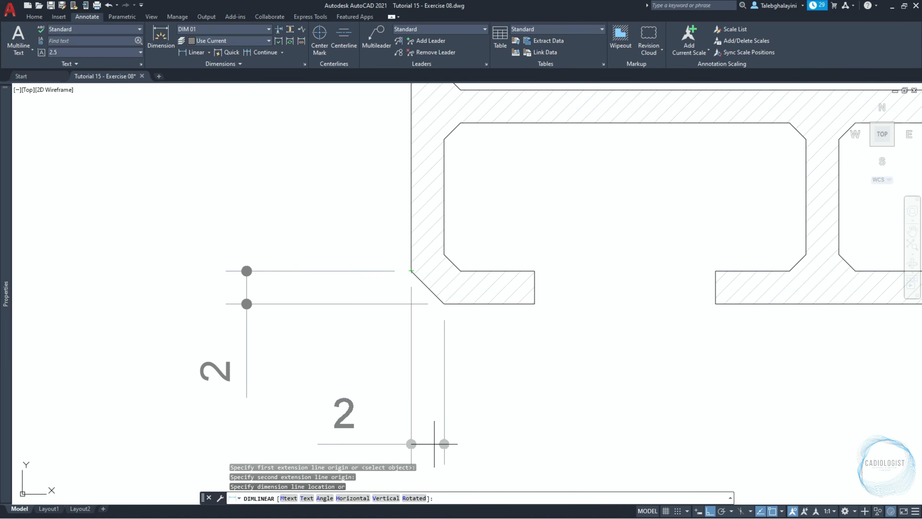
click(442, 340)
Step: Dimension the horizontal width of the tall profile's lower-right corner chamfer, level with the lower-left one
key(Return)
scroll(443, 340, down, 5)
scroll(581, 292, up, 6)
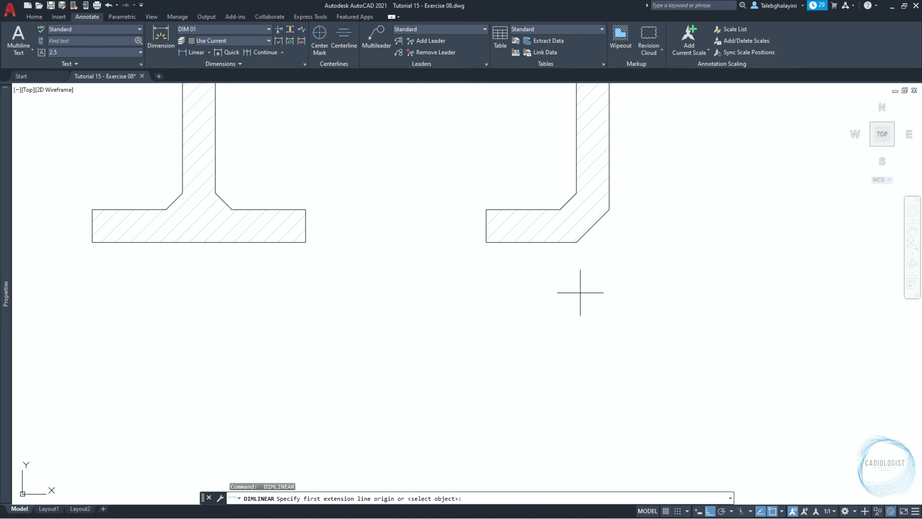
click(577, 242)
click(609, 210)
text(1)
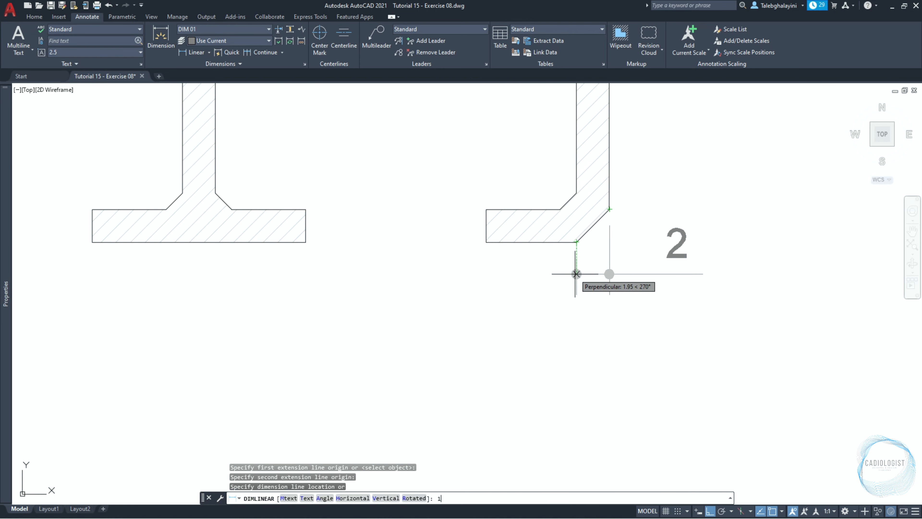
key(Return)
Step: Dimension the width of the lower-left bottom lip, aligned with the adjacent chamfer dimension
scroll(583, 267, down, 3)
key(Return)
scroll(340, 258, up, 5)
click(376, 248)
click(431, 246)
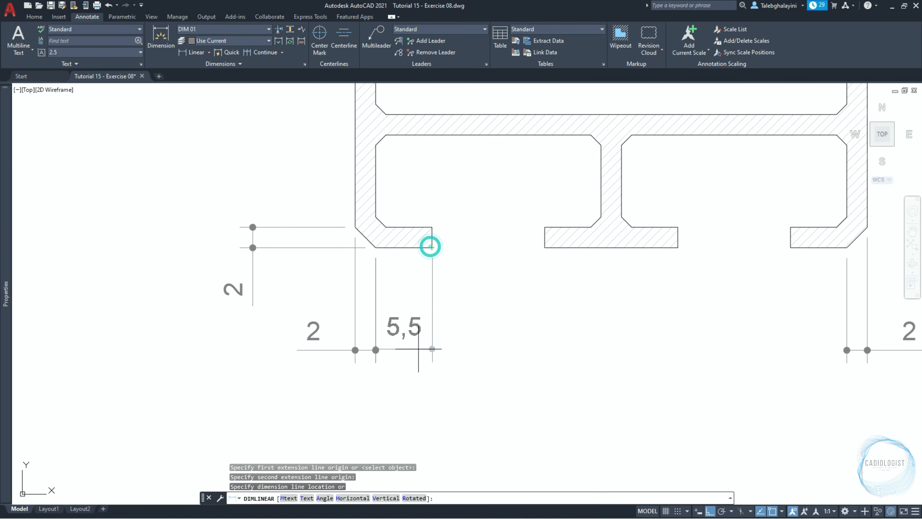
click(418, 350)
Step: Continue the bottom dimension chain across both openings, the centre flange and the right lip to the lower-right chamfer
text(DIMCONT)
key(Return)
click(544, 247)
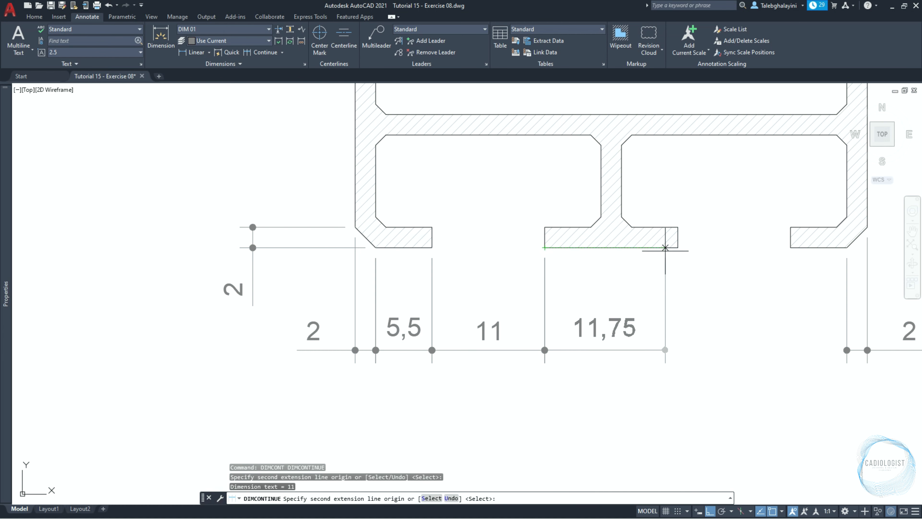
click(678, 247)
click(791, 247)
click(847, 247)
key(Return)
Step: Continue the vertical chain from the lower-left chamfer dimension up the left side, across each wall segment and slot opening to the upper-left chamfer
middle_drag(304, 210, 322, 283)
key(Return)
key(Return)
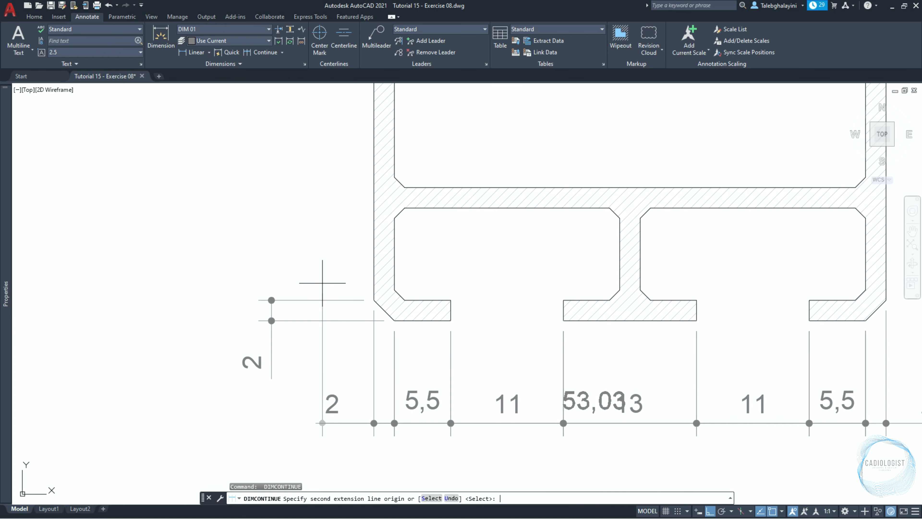
key(Return)
click(331, 290)
click(337, 298)
scroll(337, 298, down, 5)
scroll(347, 211, up, 5)
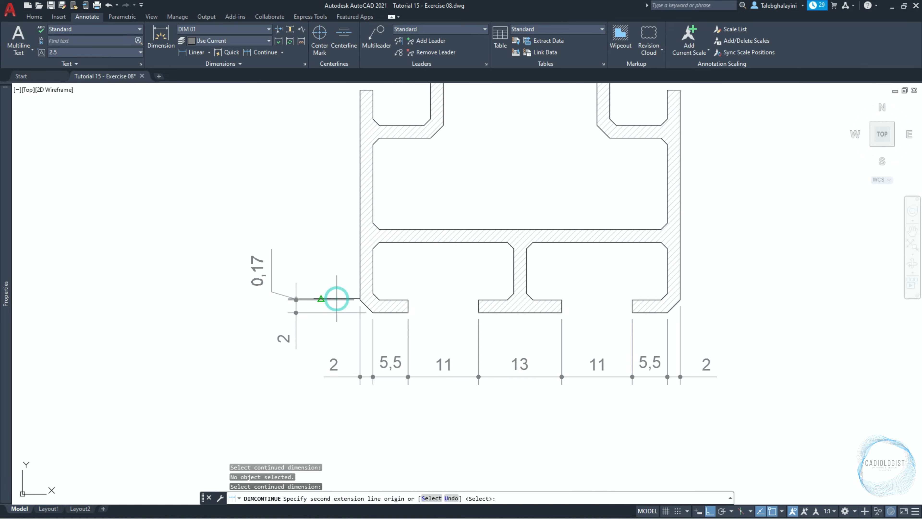
click(340, 210)
middle_drag(339, 214, 339, 341)
click(339, 231)
middle_drag(336, 236, 336, 458)
scroll(326, 269, down, 2)
click(334, 197)
middle_drag(335, 131, 338, 196)
scroll(343, 451, down, 2)
click(340, 333)
scroll(379, 179, up, 2)
click(348, 161)
key(Escape)
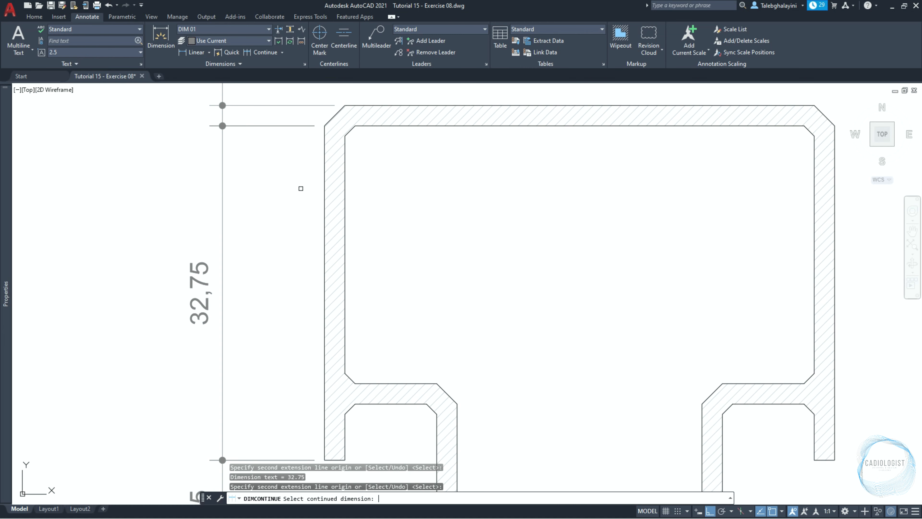
Step: Dimension the tall profile's overall width between its upper corners, offset 10 above the top edge
text(DLI)
key(Return)
click(314, 162)
click(636, 149)
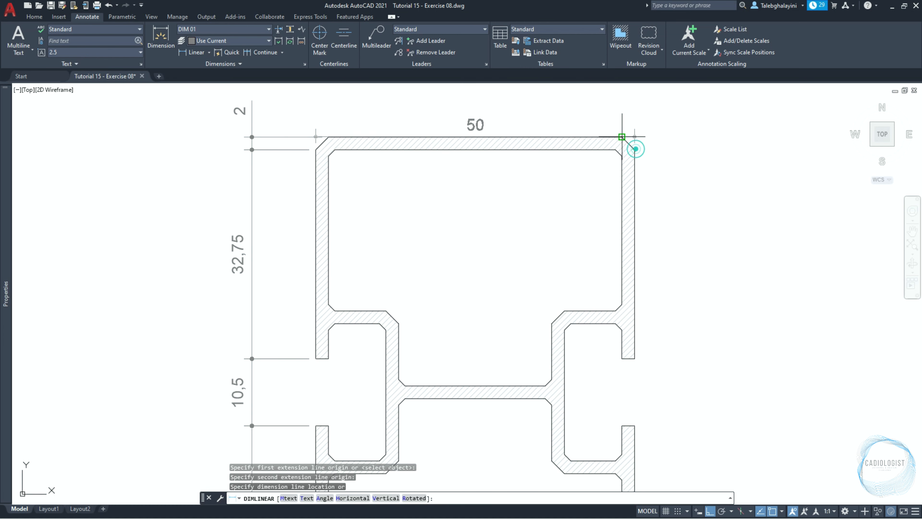
text(10)
key(Return)
Step: Dimension the tall profile's overall height from top to bottom edge, offset 10 outside the right side
key(Return)
click(622, 136)
scroll(494, 196, down, 3)
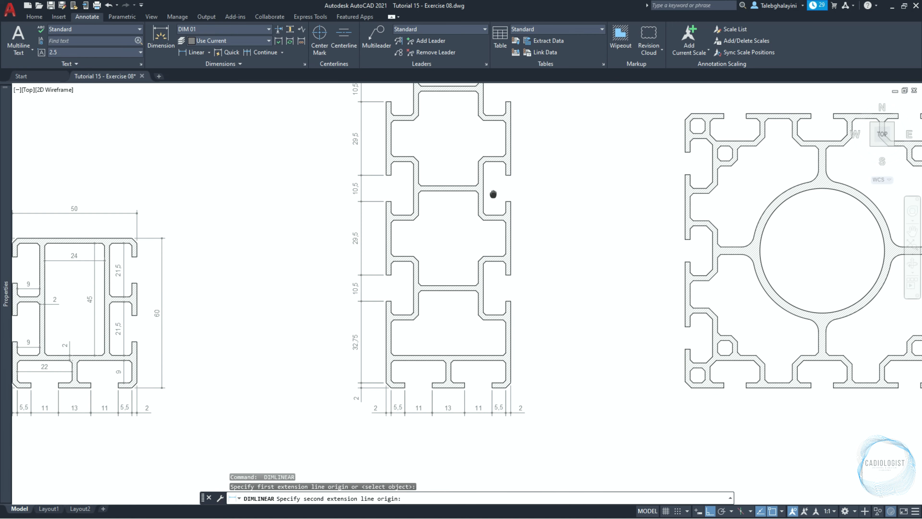
scroll(500, 311, up, 5)
click(502, 318)
text(10)
key(Return)
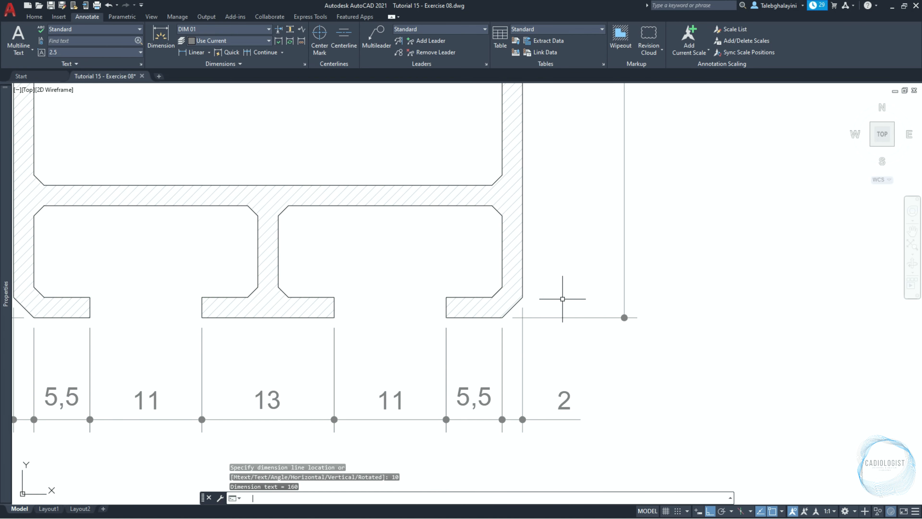
Step: Dimension the height of the lowest central chamber along the profile's centreline, up to the first cross wall
scroll(562, 298, down, 4)
middle_drag(482, 237, 482, 294)
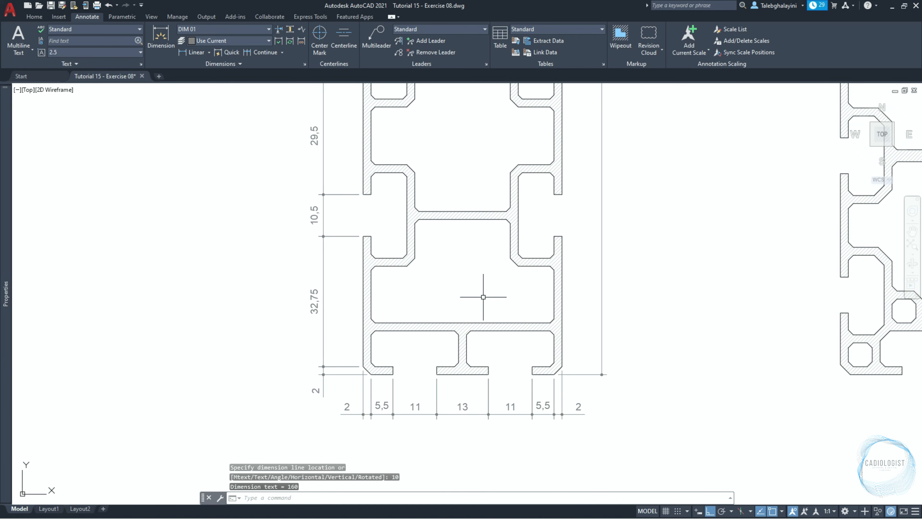
key(Return)
click(462, 322)
click(463, 219)
click(462, 269)
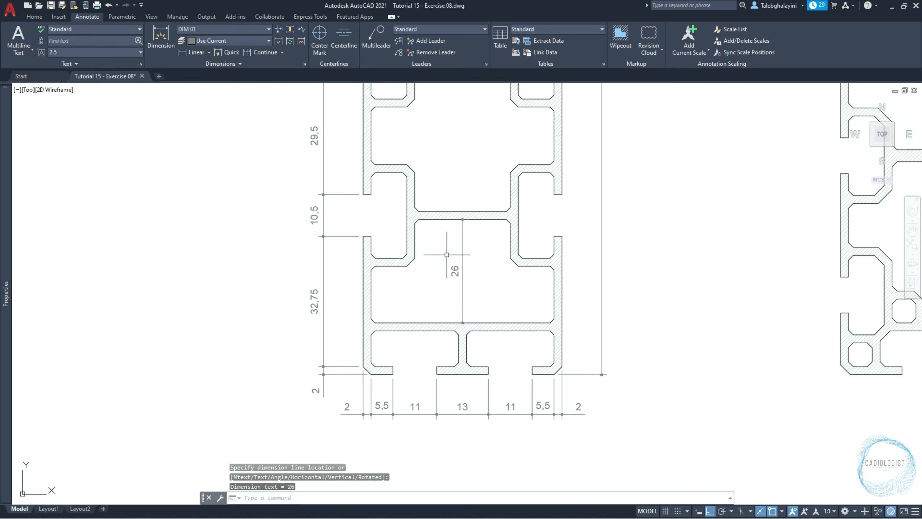
Step: Continue the centreline dimension chain upward across the cross walls and central chambers to the underside of the top wall
text(DIMCONT)
key(Return)
click(462, 211)
middle_drag(480, 166, 467, 317)
click(450, 211)
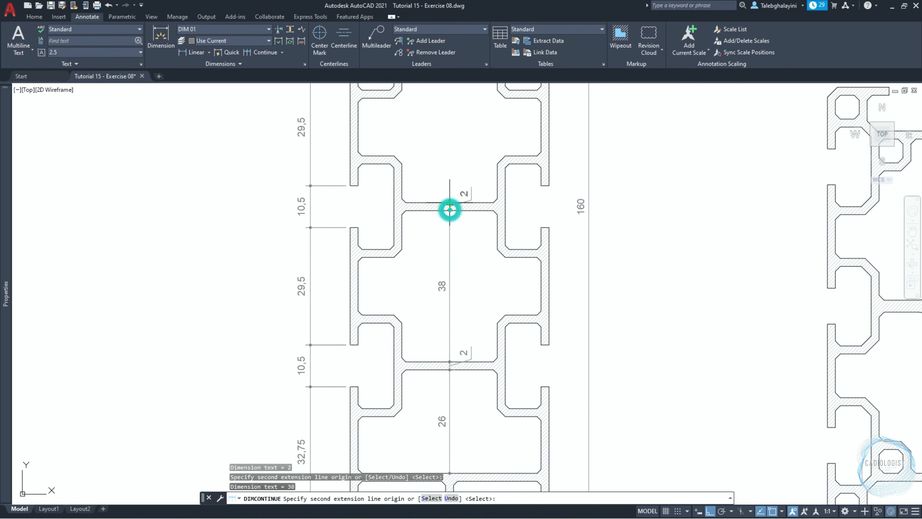
click(450, 203)
middle_drag(449, 203, 447, 379)
middle_drag(447, 218, 454, 369)
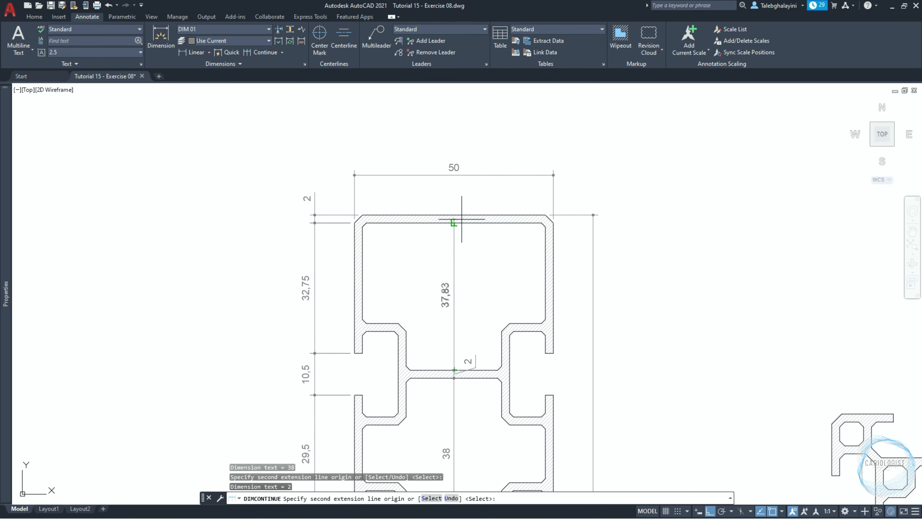
click(456, 224)
key(Return)
key(Escape)
Step: Delete the three cross-wall thickness dimensions with leader lines from the tall profile's centreline chain
middle_drag(475, 315, 460, 228)
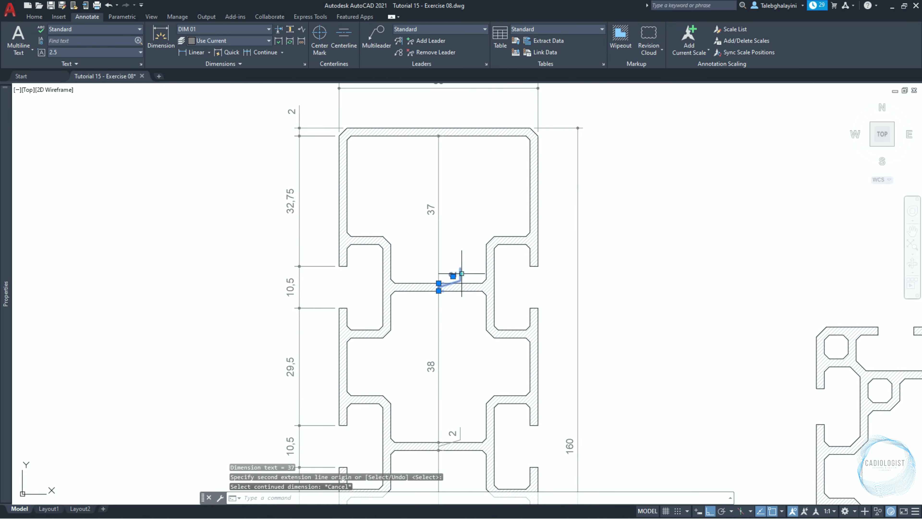
scroll(454, 421, down, 2)
middle_drag(454, 422, 454, 310)
click(467, 382)
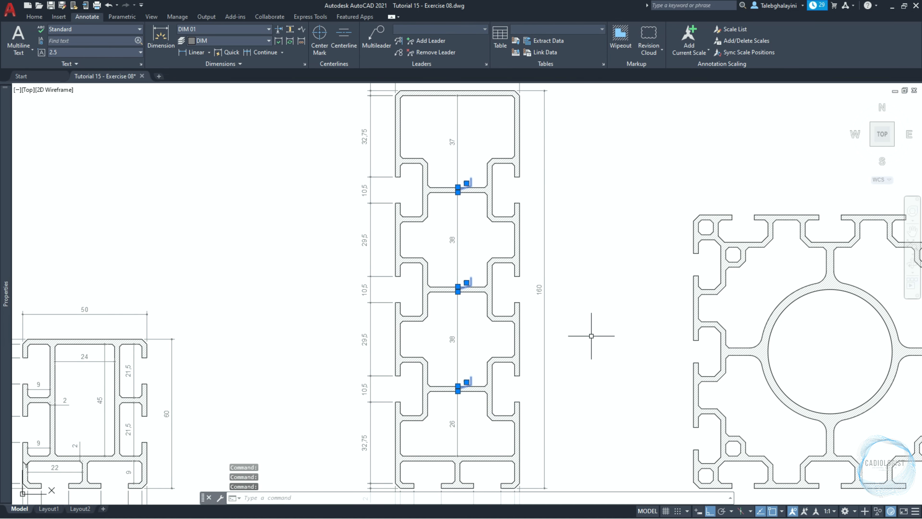
key(Delete)
key(Escape)
Step: Dimension the thickness of the horizontal walls below and above the lowest left slot chamber
text(dli)
key(Return)
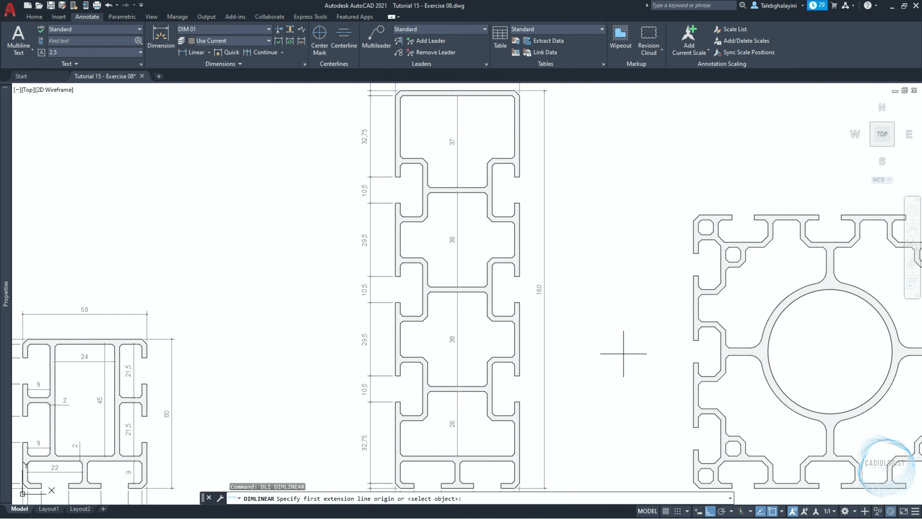
scroll(415, 436, up, 5)
click(402, 367)
click(404, 379)
click(403, 380)
key(Return)
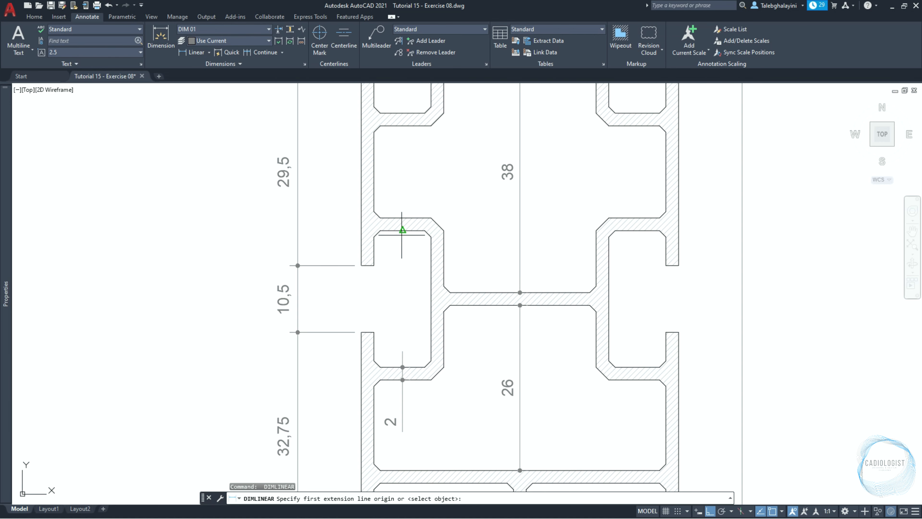
click(402, 231)
click(403, 218)
click(402, 218)
Step: Dimension the horizontal walls of the left slot chambers higher up the tall profile
scroll(404, 270, down, 5)
middle_drag(403, 270, 394, 445)
key(Return)
scroll(394, 283, up, 5)
click(393, 284)
click(394, 290)
click(393, 290)
key(Return)
click(394, 230)
click(394, 150)
click(391, 138)
Step: Dimension the thickness of the horizontal wall above the bottom slot chambers of the tall profile
key(Return)
scroll(391, 201, down, 5)
scroll(435, 323, up, 5)
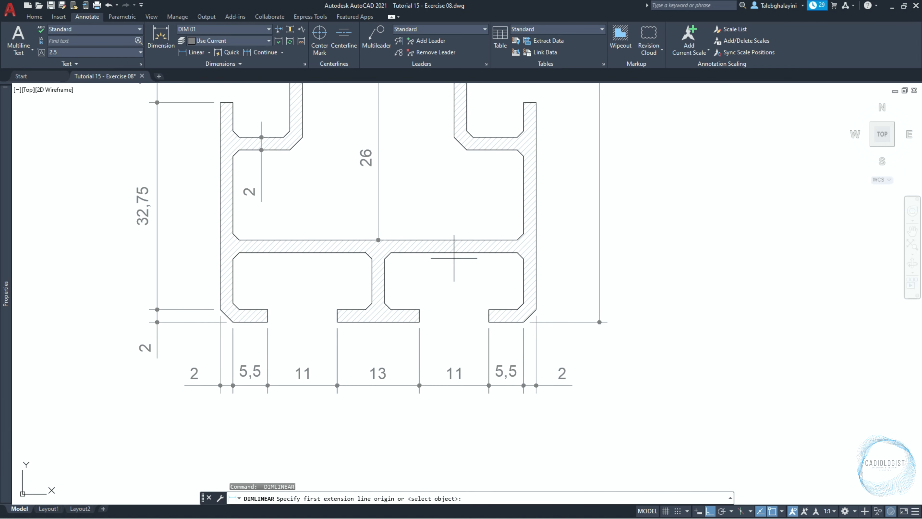
click(454, 253)
click(454, 239)
click(454, 240)
Step: Dimension the height of the bottom right slot chamber and the width of the bottom left slot chamber
key(Return)
click(503, 309)
click(502, 252)
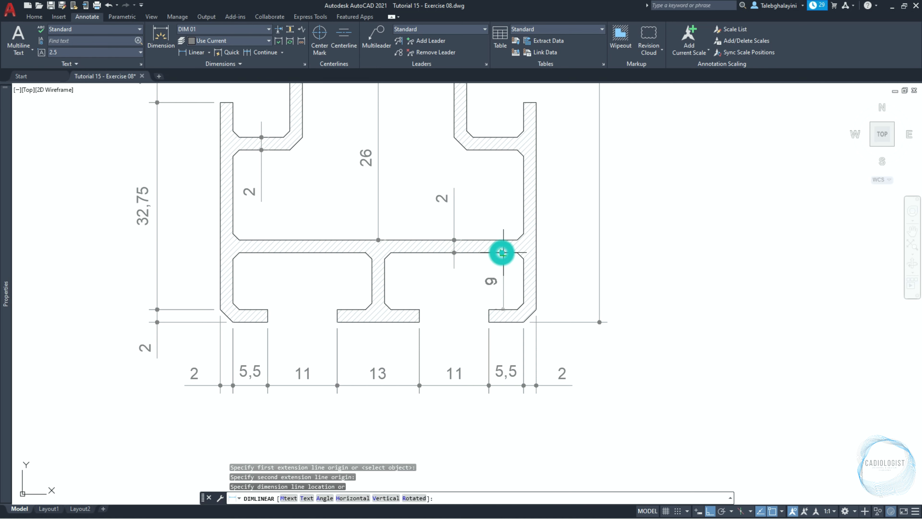
click(503, 254)
key(Return)
click(372, 281)
click(234, 280)
click(233, 280)
Step: Dimension the inner height of the lowest slot chamber on the tall profile's right side
key(Return)
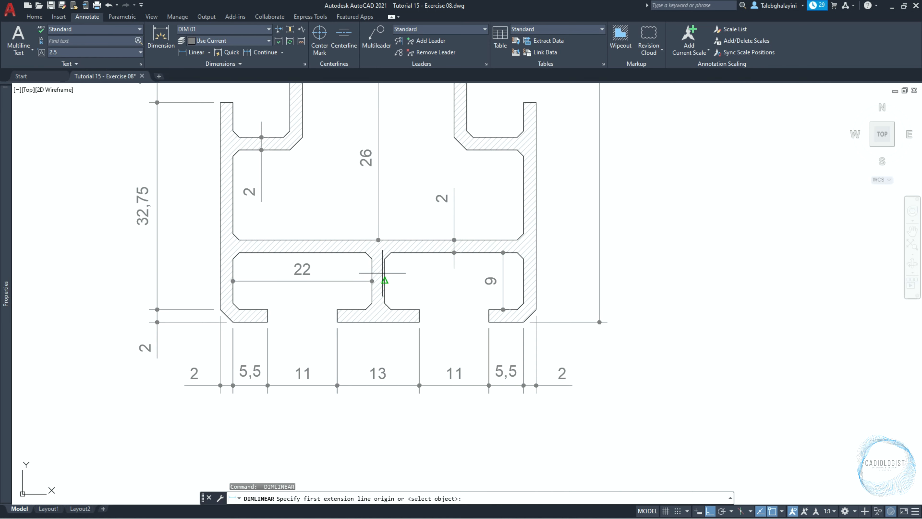
scroll(483, 215, down, 5)
scroll(436, 287, up, 5)
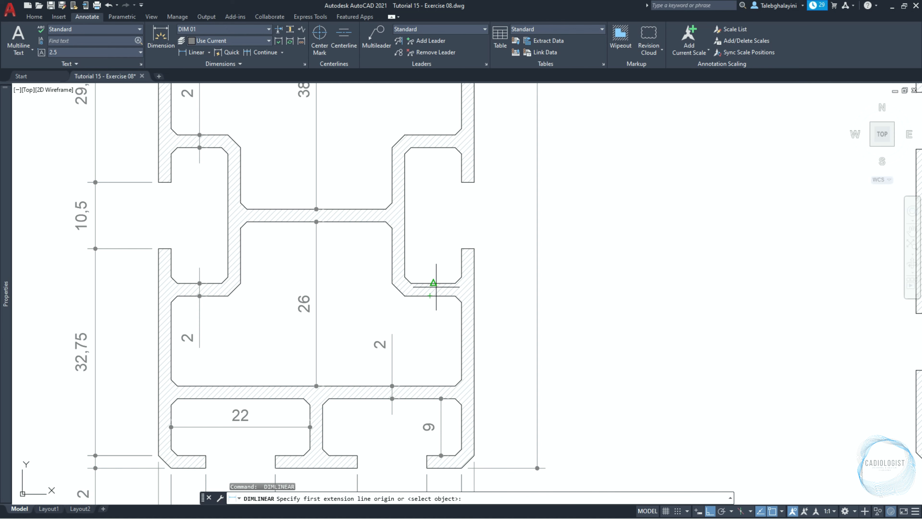
click(433, 283)
click(433, 147)
click(434, 148)
Step: Continue the right-side dimension chain upward across the slot walls and chambers to the underside of the top wall
text(dimcont)
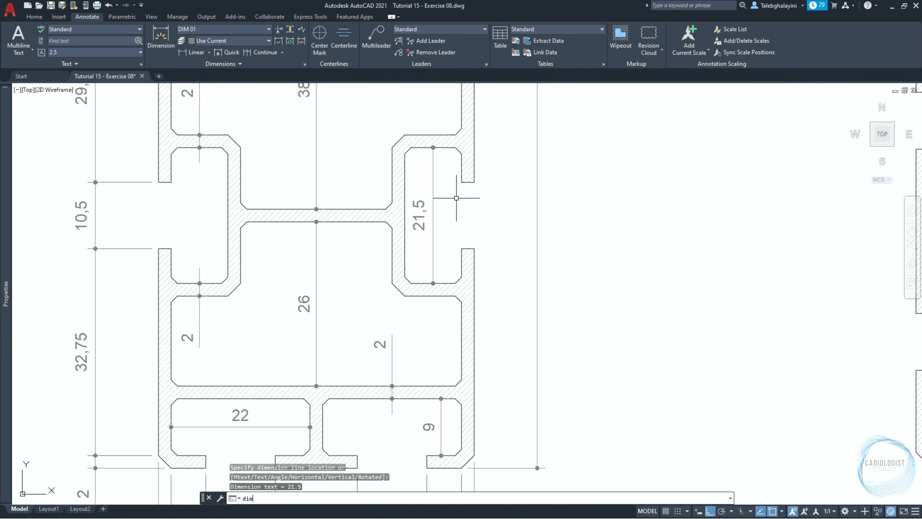
key(Return)
click(430, 135)
scroll(396, 261, down, 3)
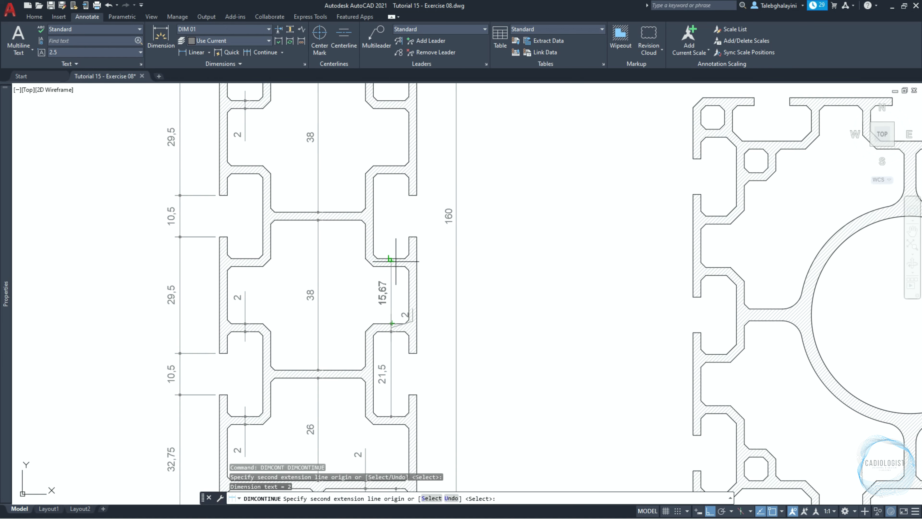
click(391, 257)
click(391, 171)
click(391, 164)
middle_drag(391, 164, 374, 264)
click(376, 172)
click(375, 163)
mouse_move(375, 164)
middle_down()
mouse_move(374, 279)
mouse_move(364, 175)
middle_up()
scroll(368, 267, down, 3)
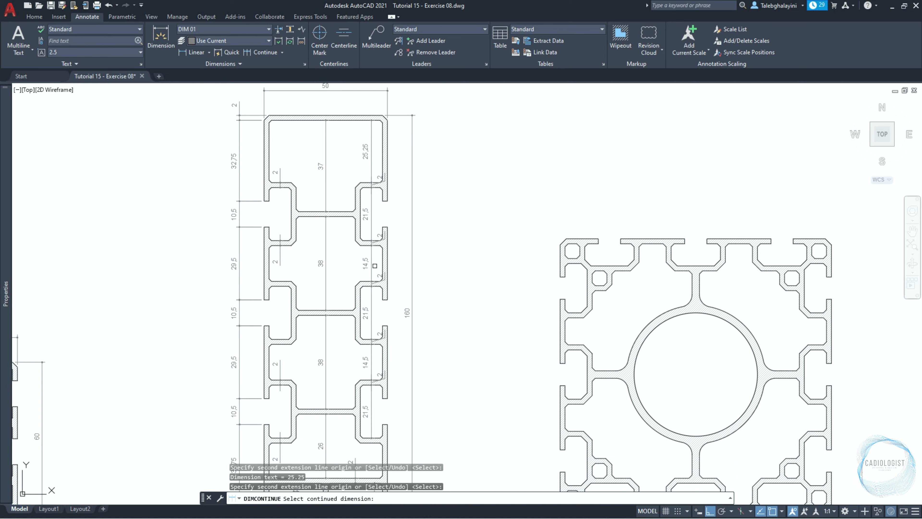
Step: Add a linear dimension from the floor of the lowest right slot chamber down to the cross wall above the bottom chambers
key(Escape)
text(dli)
key(Return)
scroll(350, 319, up, 3)
scroll(375, 268, up, 5)
click(374, 267)
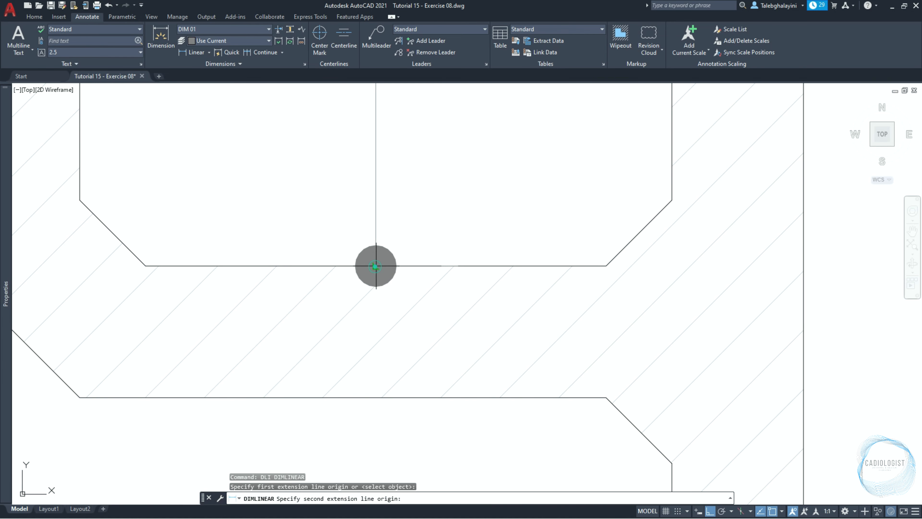
scroll(374, 268, down, 3)
click(374, 430)
click(372, 323)
Step: Stretch the upper end of that dimension down to the lower edge of the slot chamber wall
scroll(376, 269, up, 4)
click(375, 267)
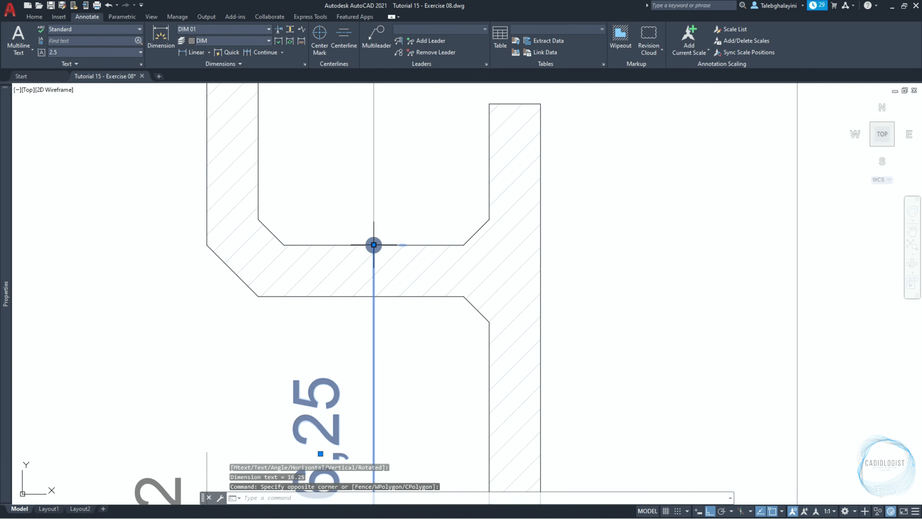
click(375, 287)
scroll(376, 287, down, 4)
key(Escape)
Step: Delete the wall-thickness dimensions with leader lines from the tall profile's right-side chain
scroll(373, 296, down, 3)
click(381, 233)
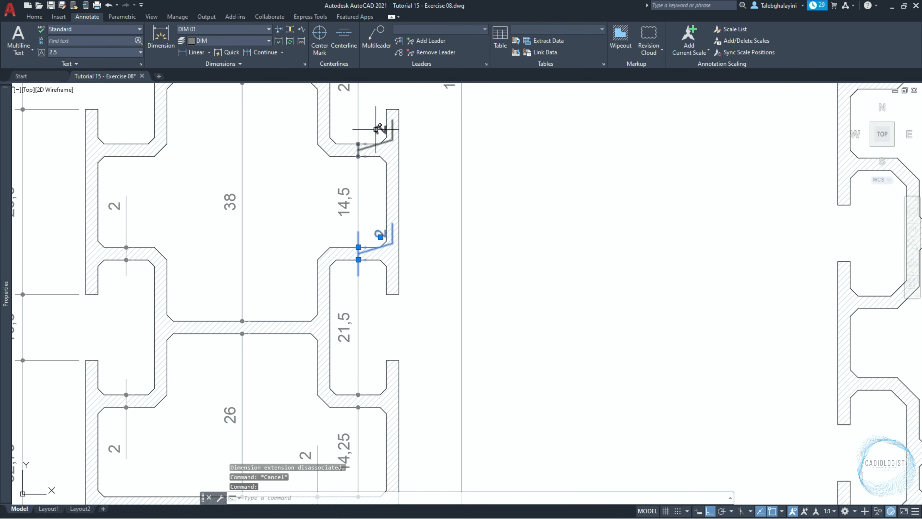
key(Delete)
scroll(387, 253, down, 2)
key(Escape)
middle_drag(399, 97, 399, 241)
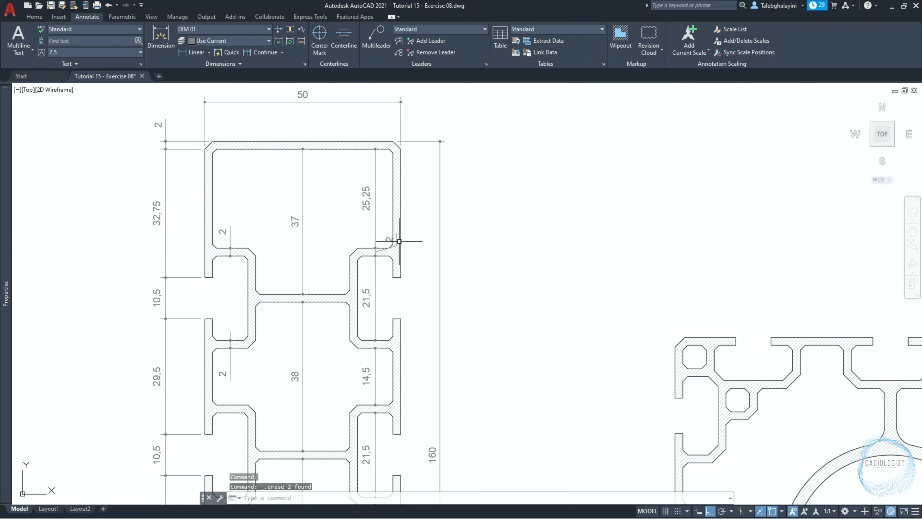
Step: Move the tall profile's right-side column of chamber dimensions 1.5 units to the right
click(349, 125)
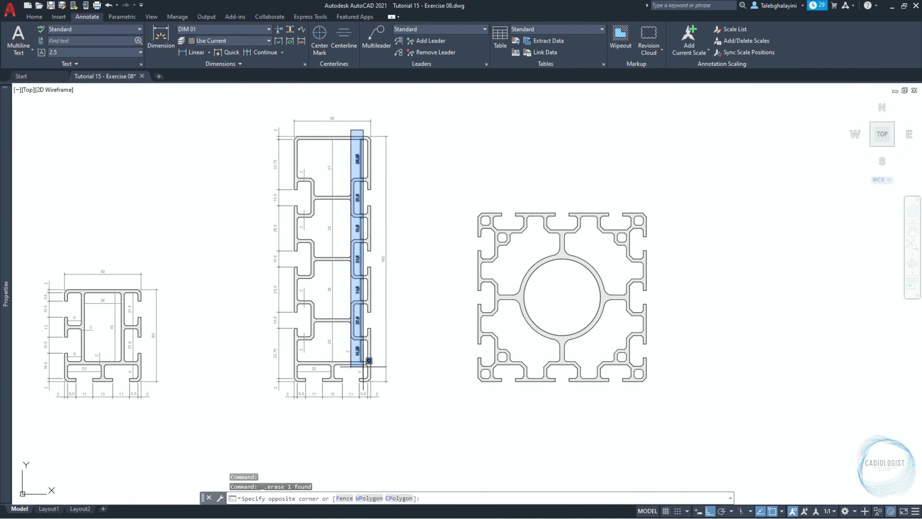
click(372, 329)
scroll(368, 330, up, 4)
text(M)
key(Return)
click(379, 302)
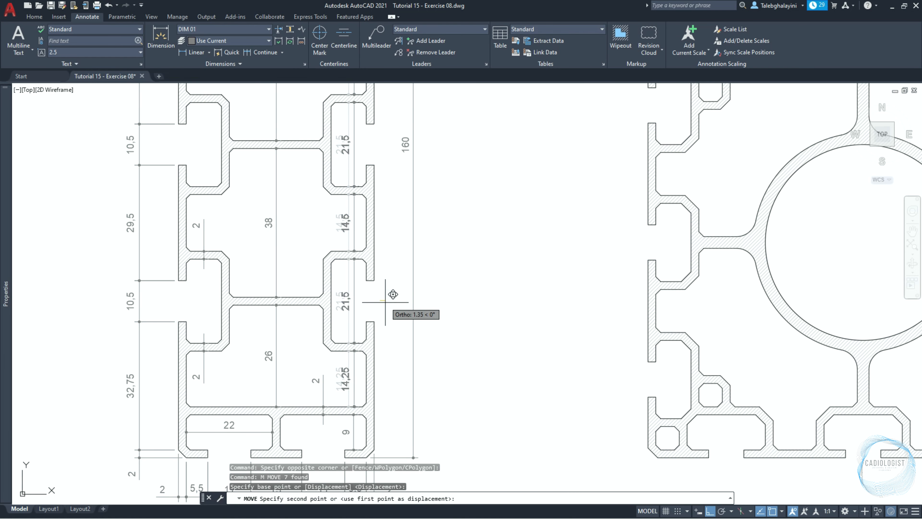
text(1.5)
key(Return)
Step: Dimension the vertical leg of the square profile's lower-left corner chamfer, with the dimension line 10 units outside the profile
scroll(386, 303, down, 5)
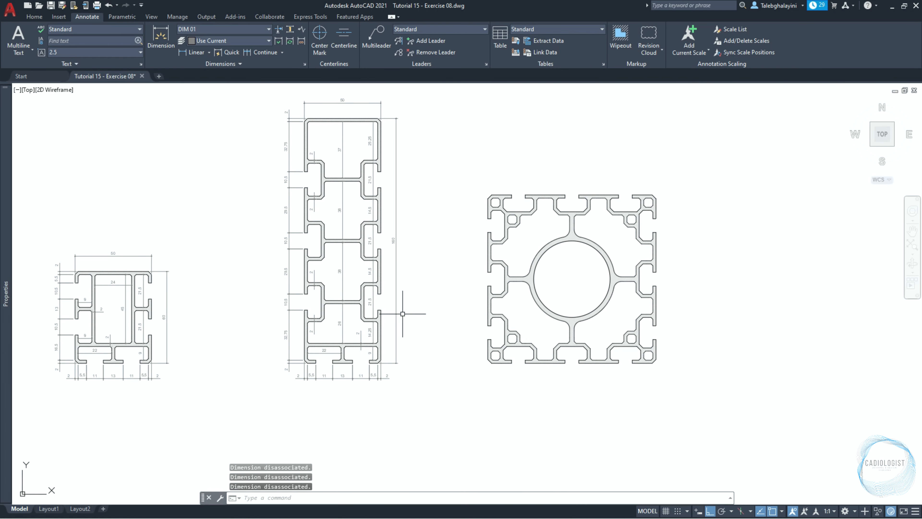
text(dli)
key(Return)
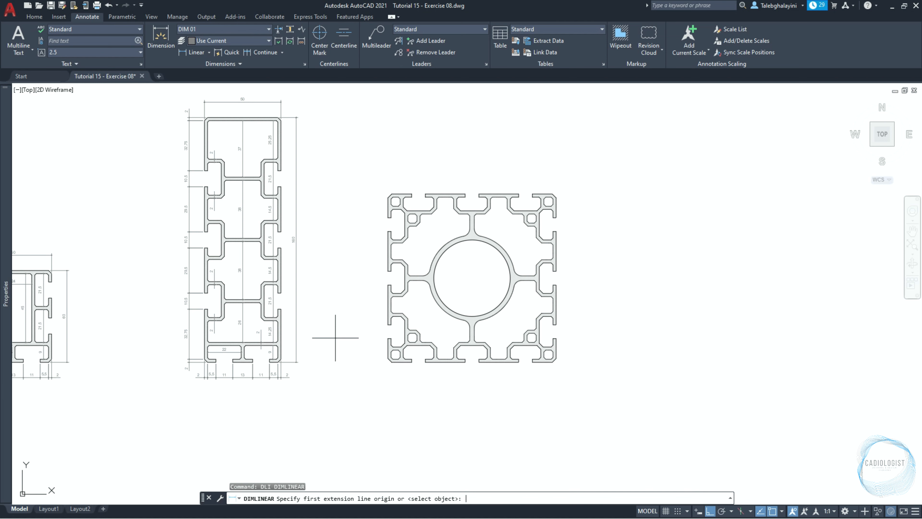
scroll(381, 366, up, 8)
click(426, 321)
click(446, 341)
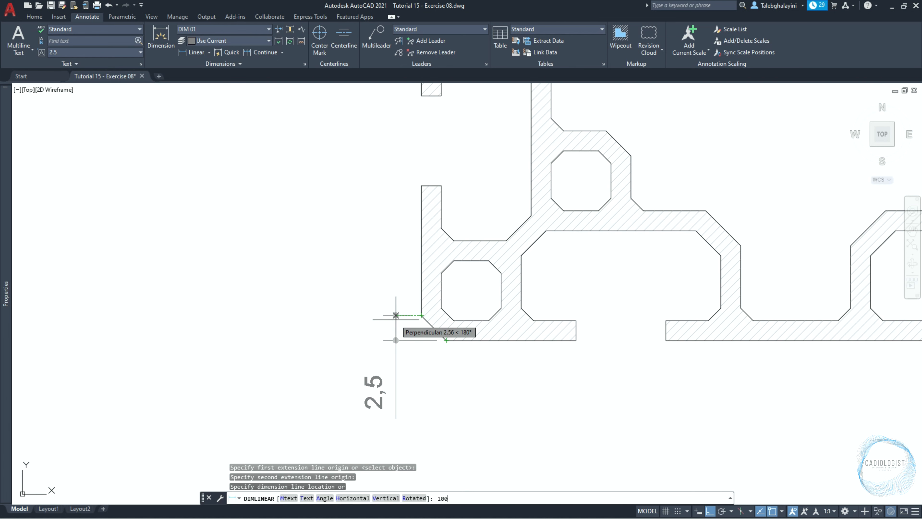
text(100)
key(Return)
Step: Dimension the horizontal leg of the lower-left corner chamfer, with the dimension line 10 units below the profile
key(Return)
click(422, 316)
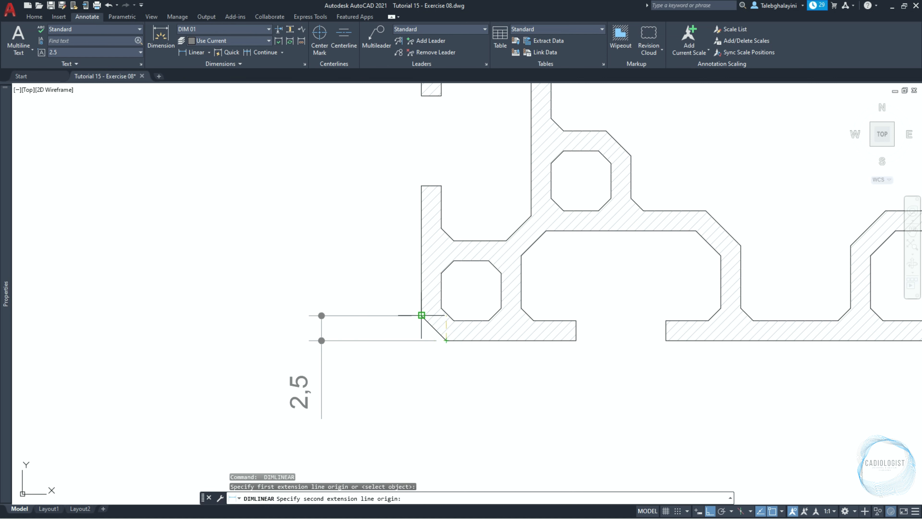
click(446, 340)
text(10)
key(Return)
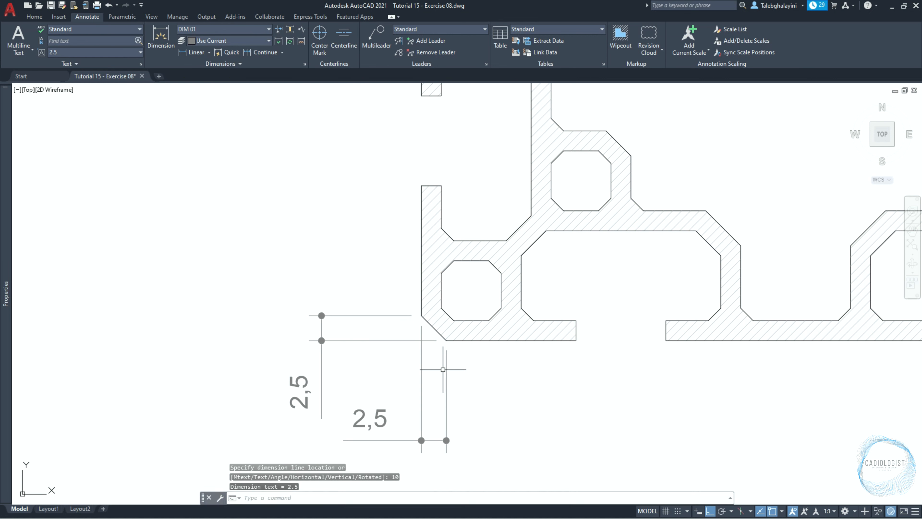
Step: Mirror both chamfer dimensions to the upper-left corner about the square profile's horizontal centreline, keeping the originals
drag(468, 326, 391, 361)
text(mi)
key(Return)
scroll(343, 469, down, 4)
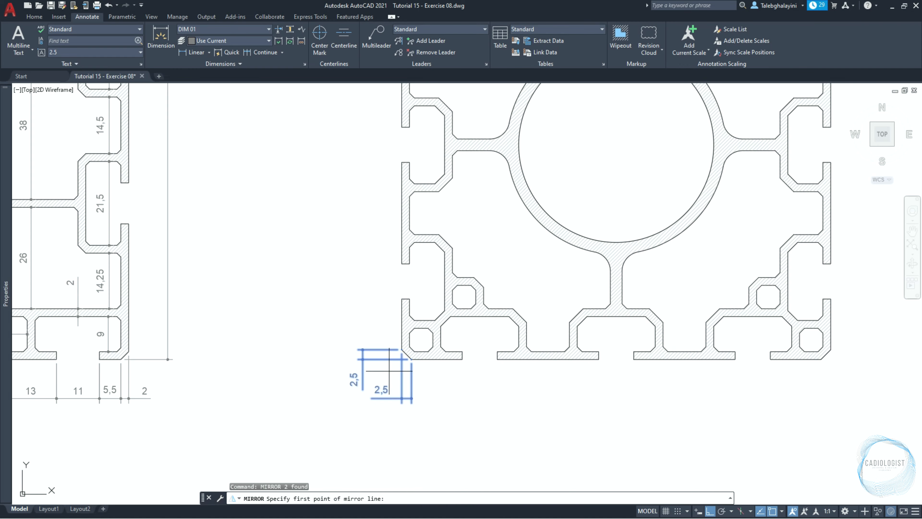
click(587, 205)
scroll(612, 319, down, 2)
click(371, 264)
key(Return)
Step: Dimension the lowest flange on the square profile's left side, in line with the vertical chamfer dimension
text(dli)
key(Return)
scroll(460, 378, up, 5)
click(469, 449)
scroll(469, 363, down, 2)
click(463, 283)
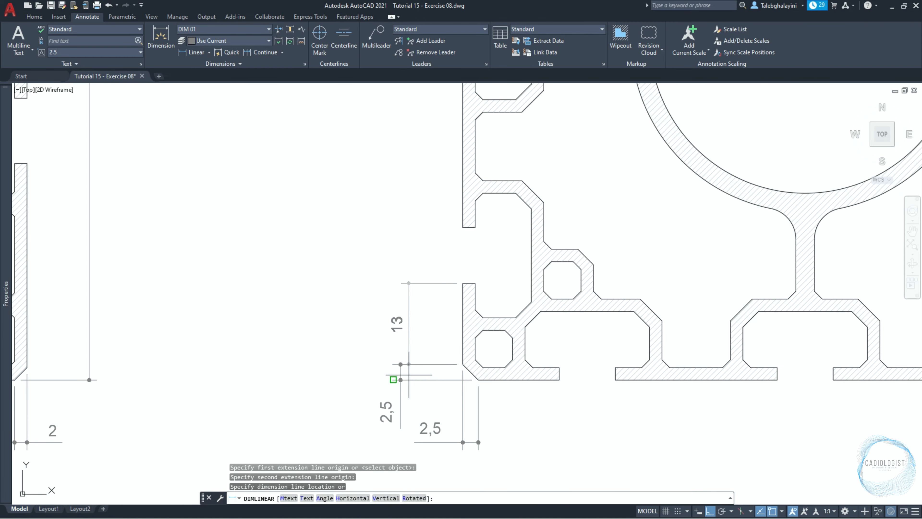
click(401, 371)
Step: Continue the left-side dimension chain upward across the slot openings and flanges to the upper-left chamfer
text(dimcont)
key(Return)
click(465, 227)
middle_drag(470, 227, 441, 365)
click(441, 200)
middle_drag(441, 142, 437, 376)
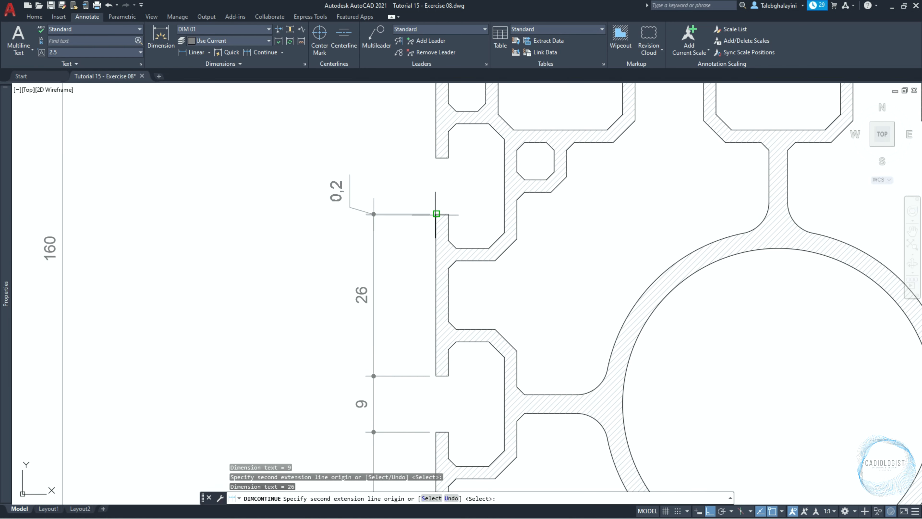
click(436, 158)
middle_drag(437, 155, 453, 472)
click(447, 452)
scroll(381, 313, down, 4)
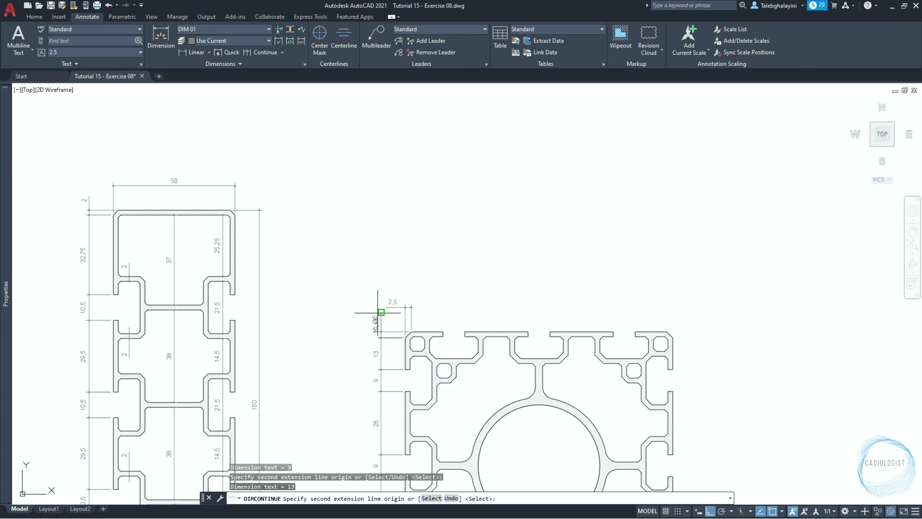
key(Return)
scroll(381, 311, down, 3)
scroll(402, 288, up, 5)
key(Escape)
Step: Dimension the first flange on the square profile's top edge, in line with the upper-left horizontal chamfer dimension
text(dl)
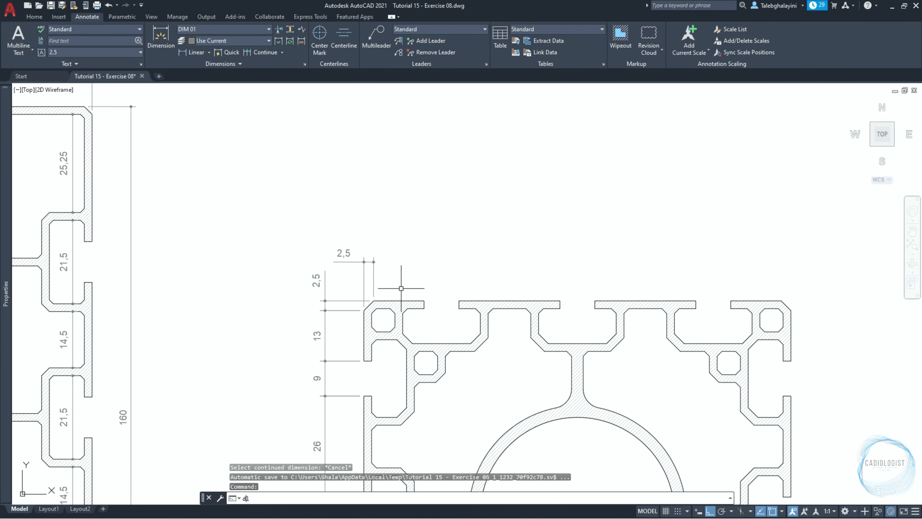
text(i)
key(Return)
scroll(402, 288, up, 2)
click(357, 307)
click(437, 308)
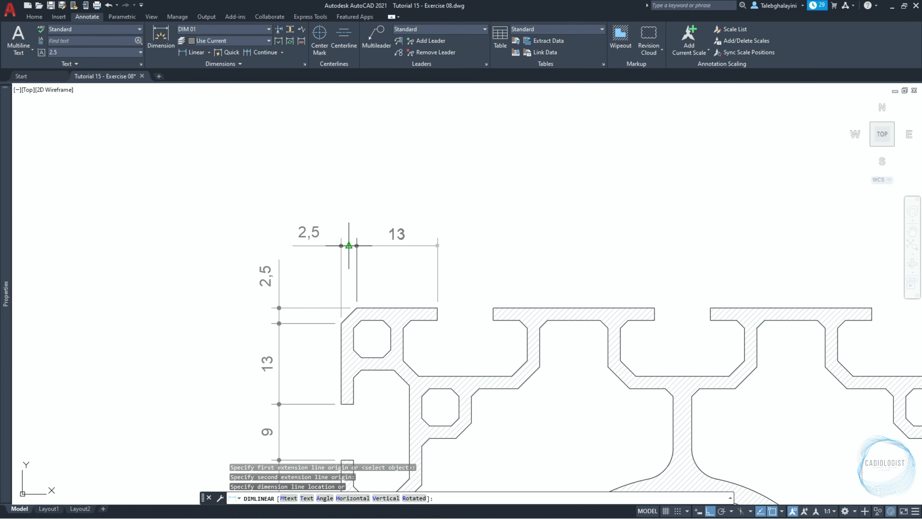
click(354, 246)
Step: Continue the top-edge dimension chain across the slot openings and flanges to the upper-right chamfer
text(dimcont)
key(Return)
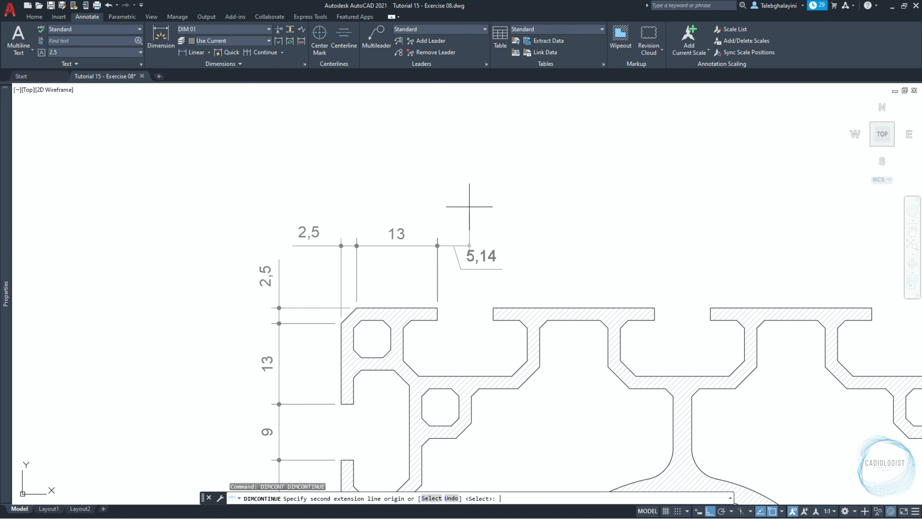
click(493, 307)
click(655, 308)
click(711, 308)
middle_drag(821, 303, 385, 262)
click(437, 266)
click(493, 266)
key(Escape)
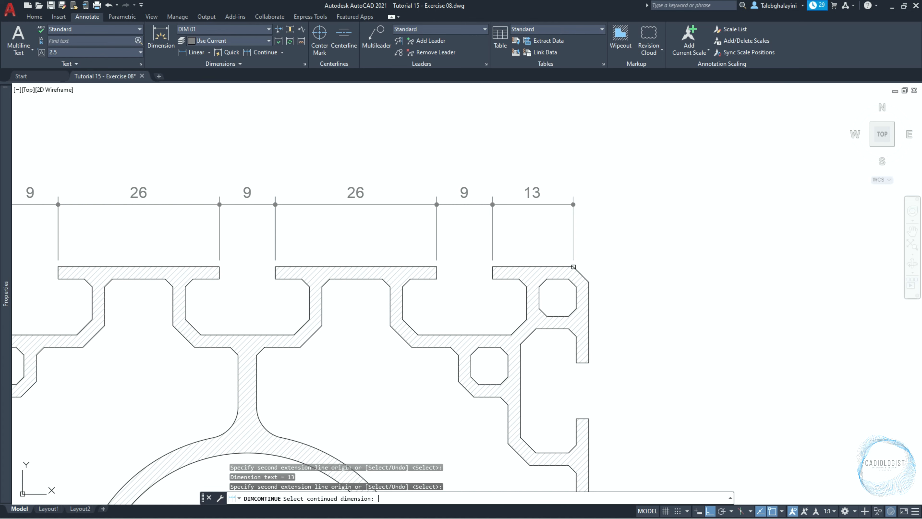
Step: Dimension the horizontal leg of the upper-right corner chamfer in line with the top dimension chain
text(dli)
key(Return)
click(574, 266)
click(589, 282)
click(547, 207)
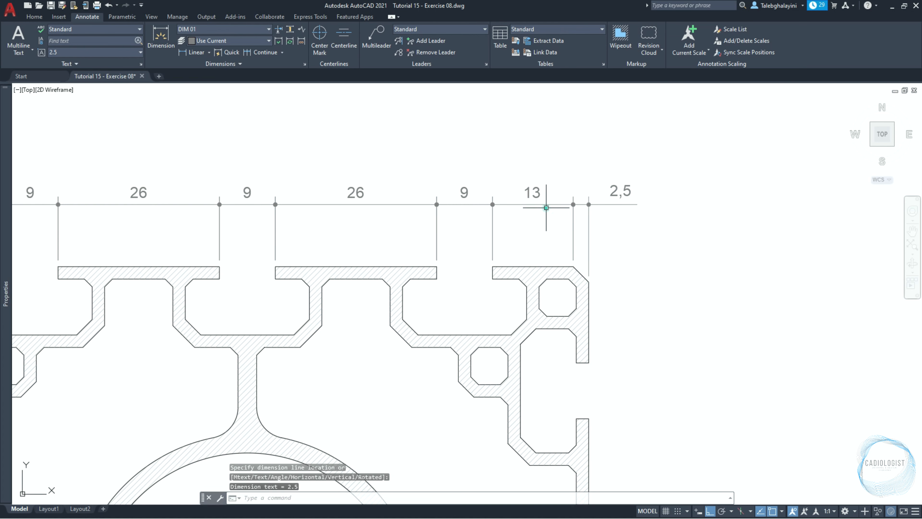
Step: Dimension the square profile's overall height on its right side, with the dimension line 10 units outside the profile
text(dli)
key(Return)
click(573, 267)
scroll(590, 293, down, 5)
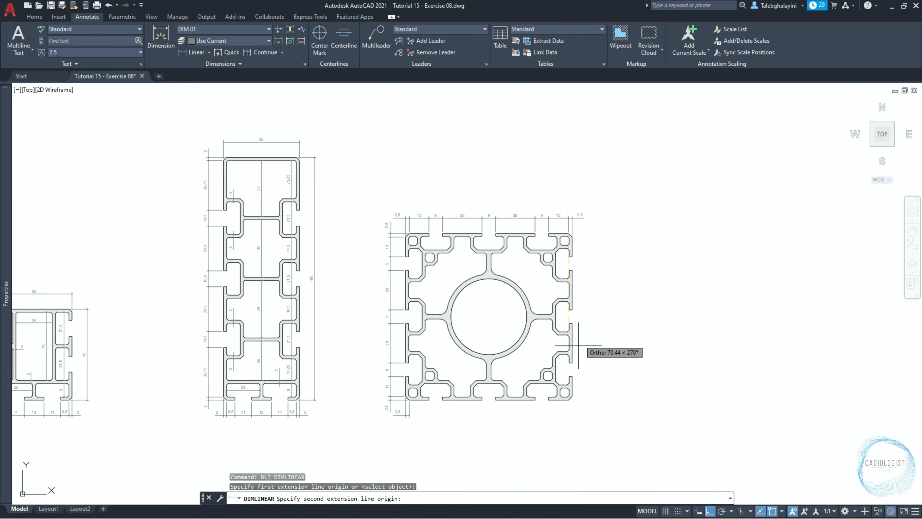
scroll(528, 376, up, 5)
click(528, 376)
click(603, 361)
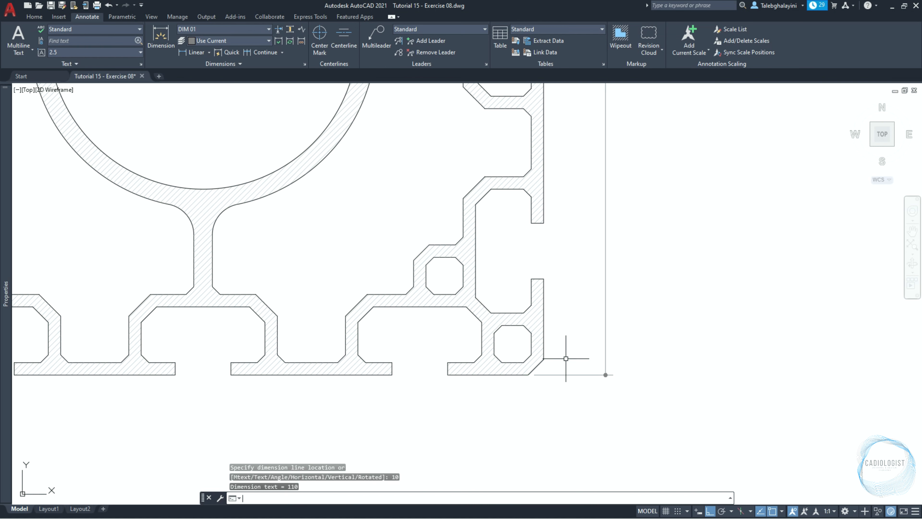
Step: Dimension the overall width below the square profile in line with the lower-left horizontal chamfer dimension, and delete that chamfer dimension
key(Return)
click(544, 358)
scroll(543, 358, down, 5)
scroll(264, 304, up, 5)
click(264, 304)
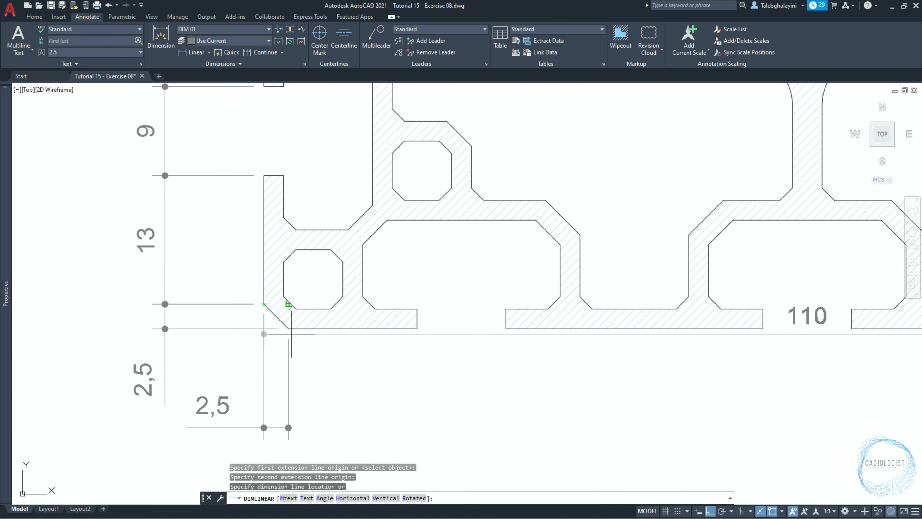
click(289, 427)
click(214, 405)
key(Delete)
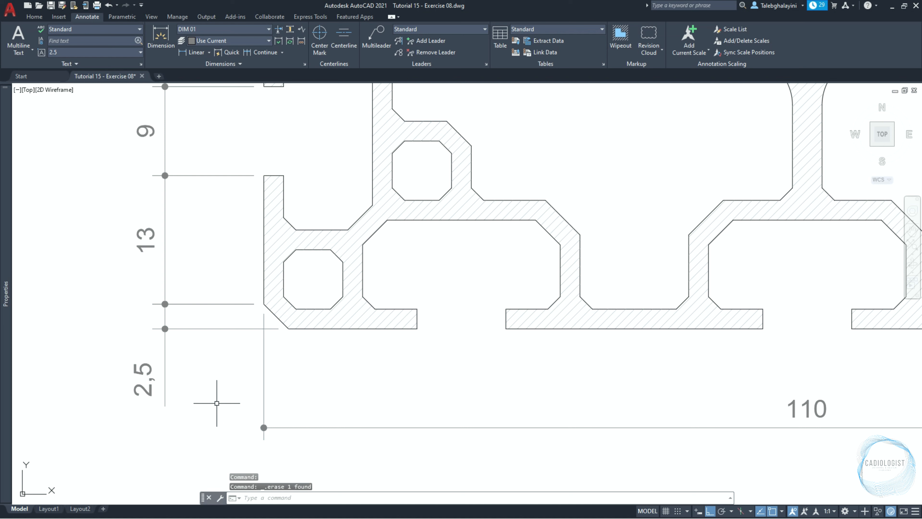
Step: Dimension the wall thickness beside the lower-left corner hollow and the thickness of the bottom flange left of centre
key(Escape)
text(dli)
key(Return)
click(342, 279)
click(363, 279)
click(362, 278)
key(Return)
click(635, 307)
click(634, 329)
click(635, 330)
Step: Dimension the width of the bottom-left recess and the horizontal distance from the lower-left inner octagon's outer wall to the central web
key(Return)
click(581, 266)
click(689, 265)
click(689, 267)
key(Return)
click(470, 166)
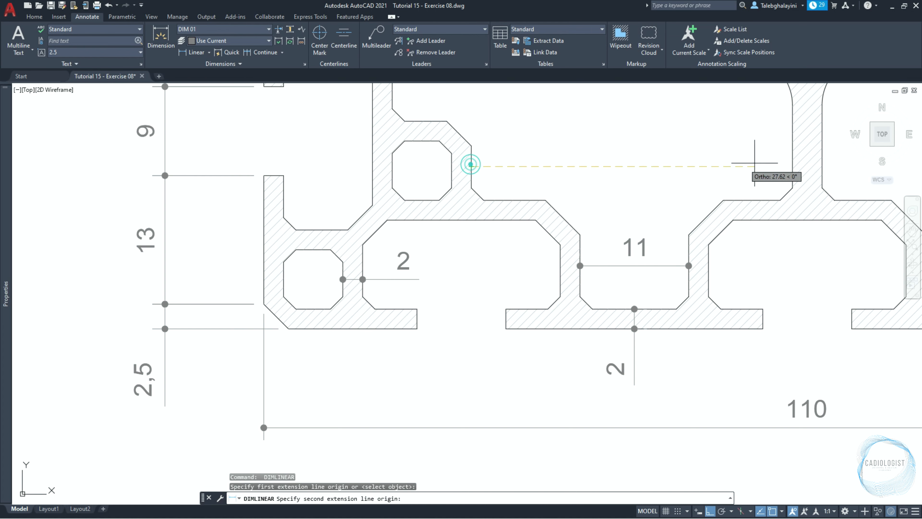
click(792, 166)
click(792, 167)
Step: Dimension the wall thickness on the outer side of the lower-left inner octagonal hollow
key(Return)
click(372, 171)
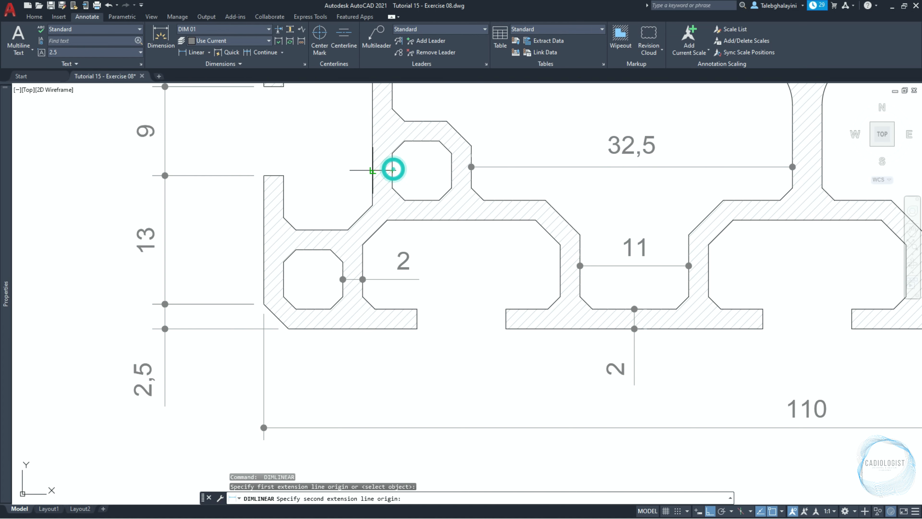
click(392, 170)
click(373, 171)
Step: Dimension the width of the bottom recess right of centre and the thickness of the flange beneath it
key(Return)
scroll(419, 242, down, 2)
middle_drag(769, 254, 417, 271)
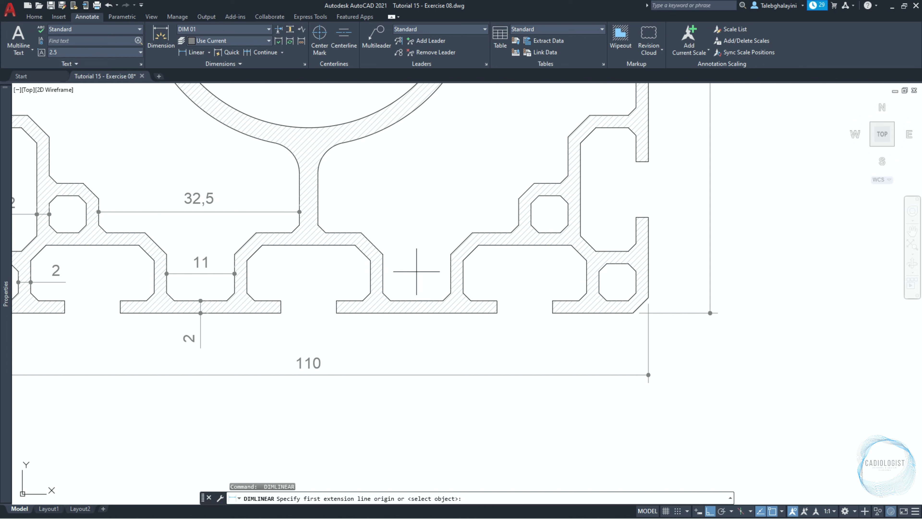
click(451, 273)
key(Return)
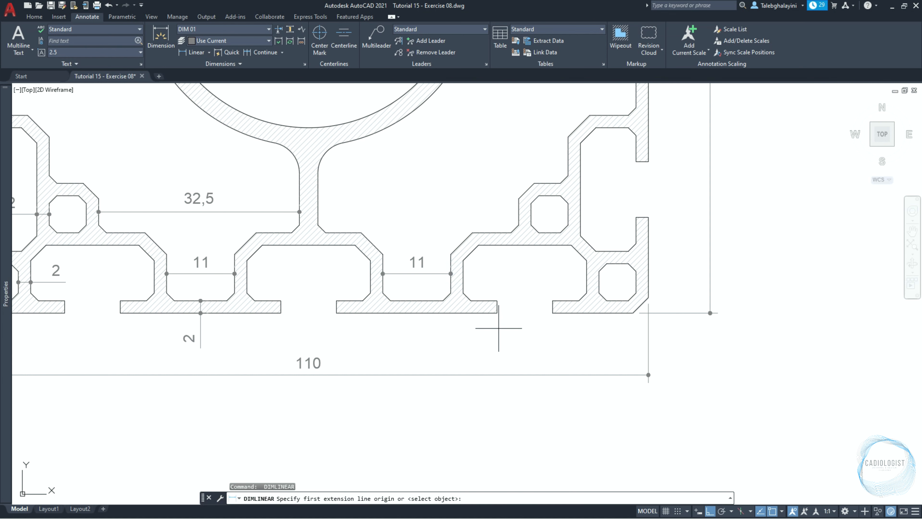
click(417, 312)
click(417, 340)
Step: Dimension the wall thicknesses below and to the right of the lower-right inner octagonal hollow
key(Return)
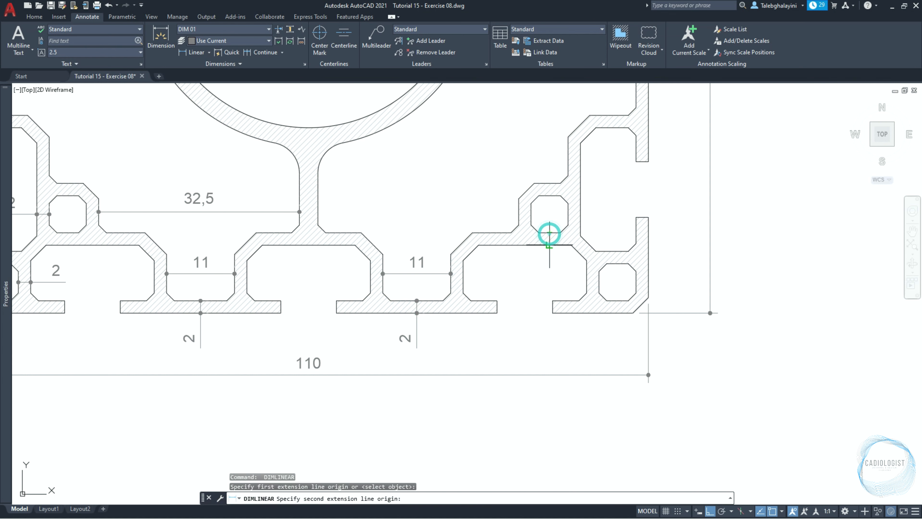
click(550, 234)
click(550, 245)
click(580, 214)
click(580, 214)
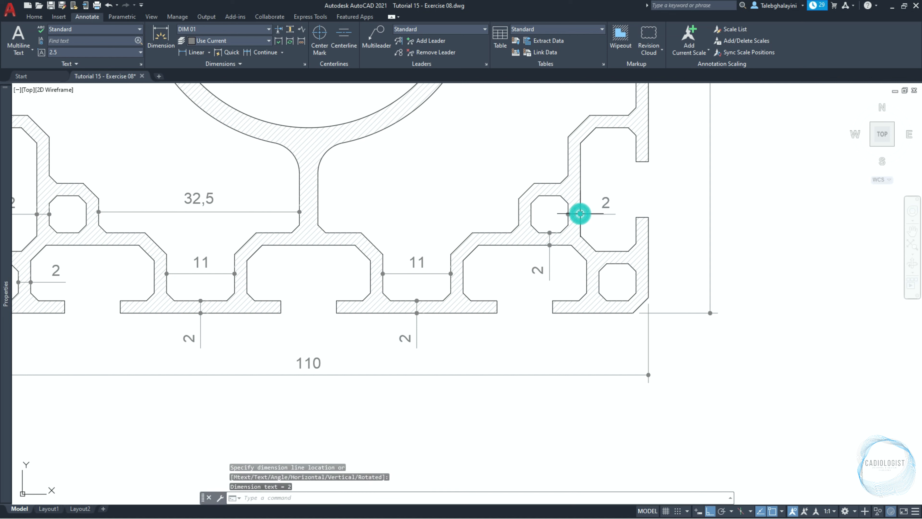
Step: Dimension the horizontal distance from the lower-right inner octagon's outer wall to the central web
key(Return)
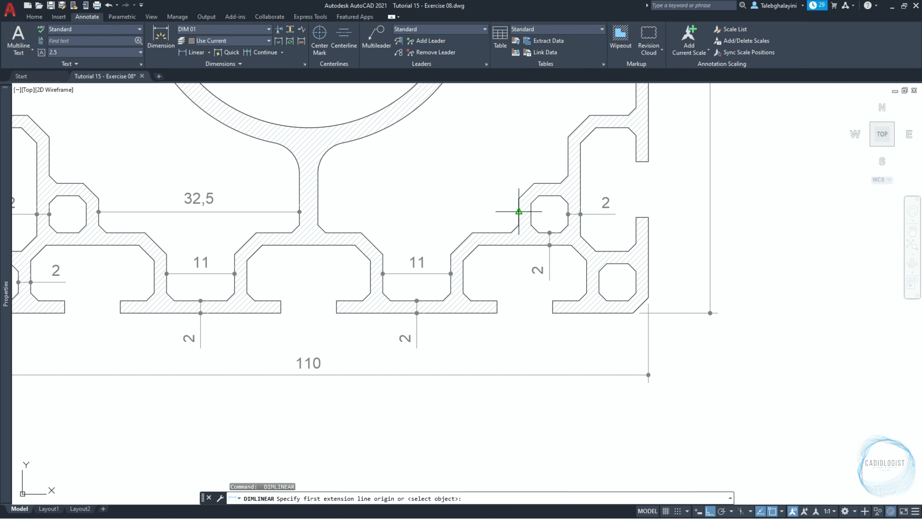
click(518, 215)
click(317, 212)
click(317, 210)
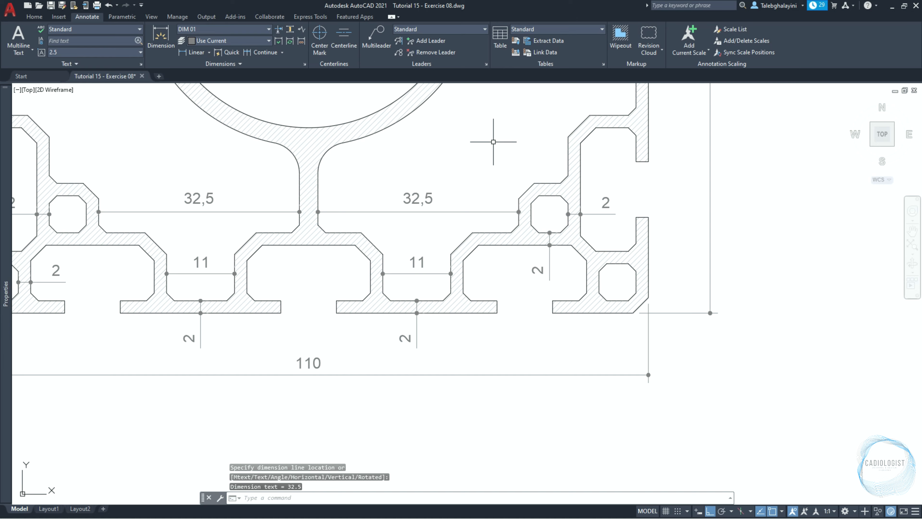
Step: Dimension the height of the lower right-side recess and the vertical distance from the lower-right inner octagon's wall to the horizontal web
key(Return)
scroll(494, 141, down, 5)
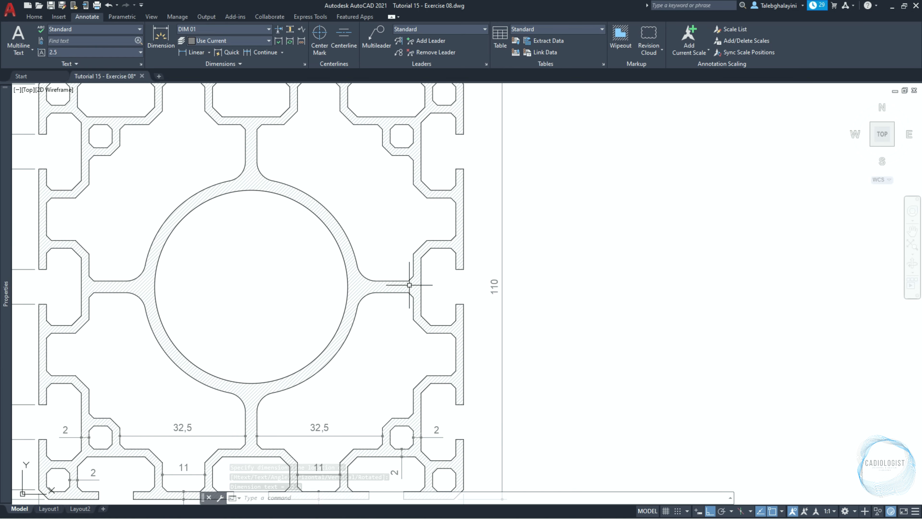
click(438, 374)
click(439, 332)
key(Return)
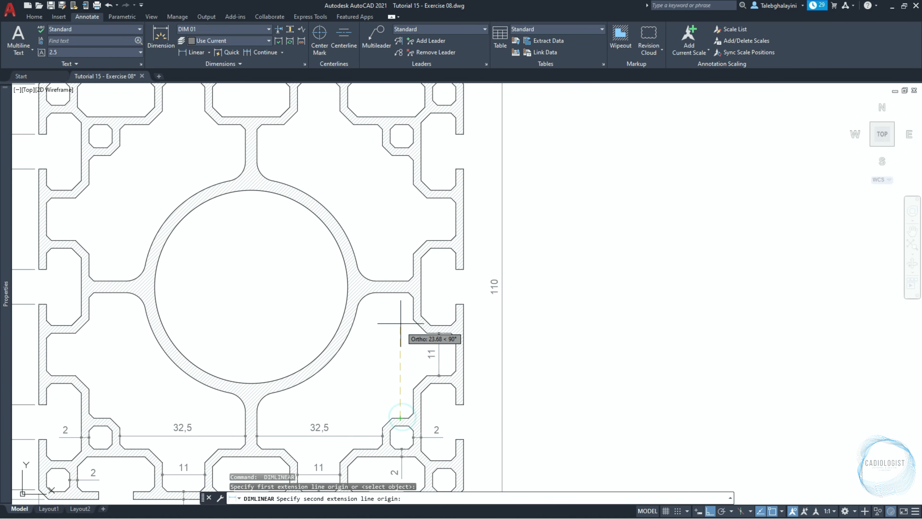
click(401, 293)
click(401, 290)
Step: Dimension the height of the upper right-side recess and the vertical distance from the upper-right inner octagon's wall to the horizontal web
key(Return)
click(439, 198)
key(Return)
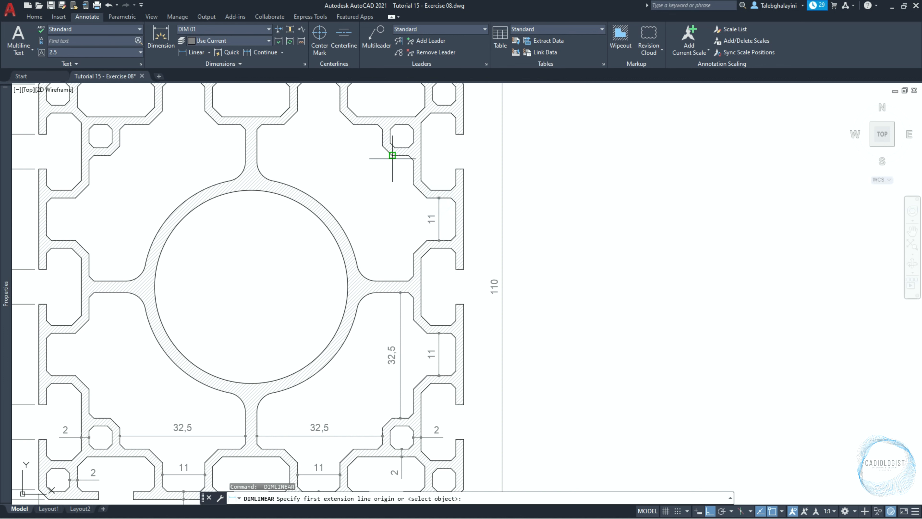
click(399, 280)
Step: Dimension the width of the upper-right inner octagonal hollow
key(Return)
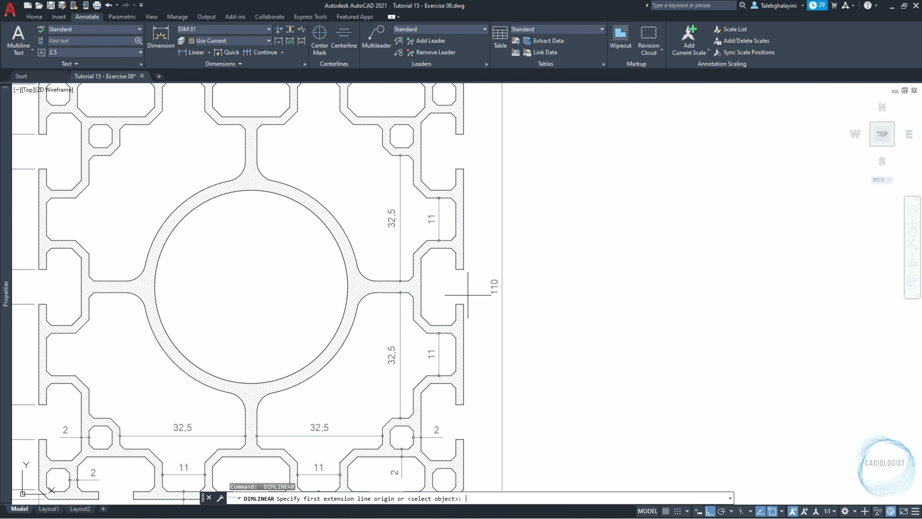
scroll(403, 153, up, 5)
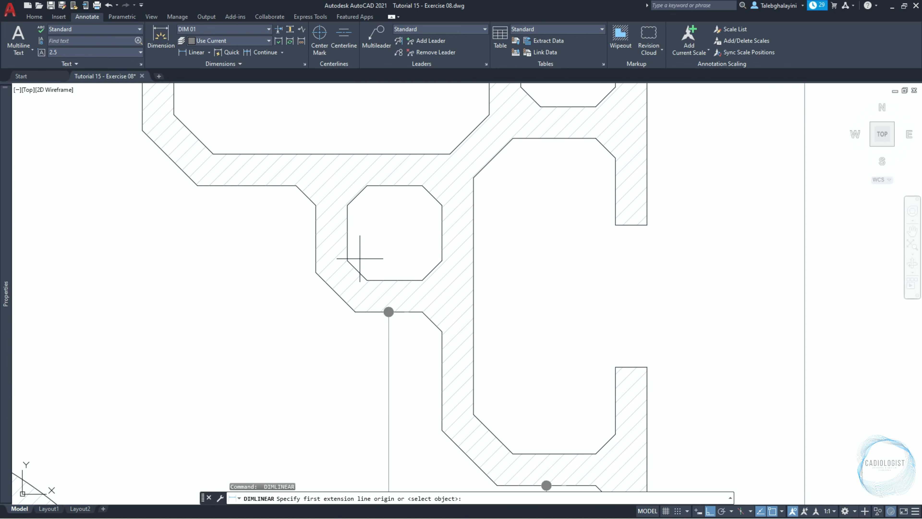
click(348, 258)
click(442, 258)
click(442, 259)
Step: Dimension the height of the upper-right corner octagonal hollow
key(Return)
scroll(464, 421, down, 2)
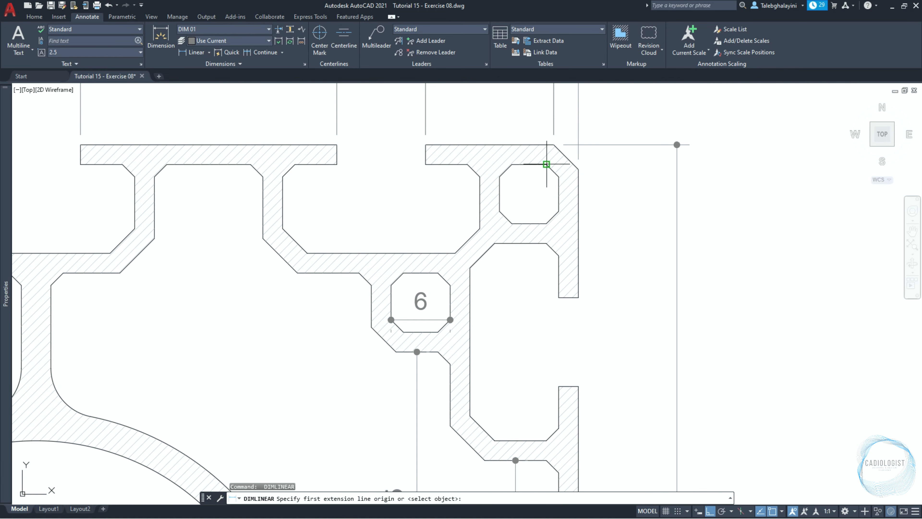
click(546, 164)
click(546, 223)
click(546, 224)
Step: Dimension the inner depth of the top-right slot, with the dimension line inside the slot
key(Return)
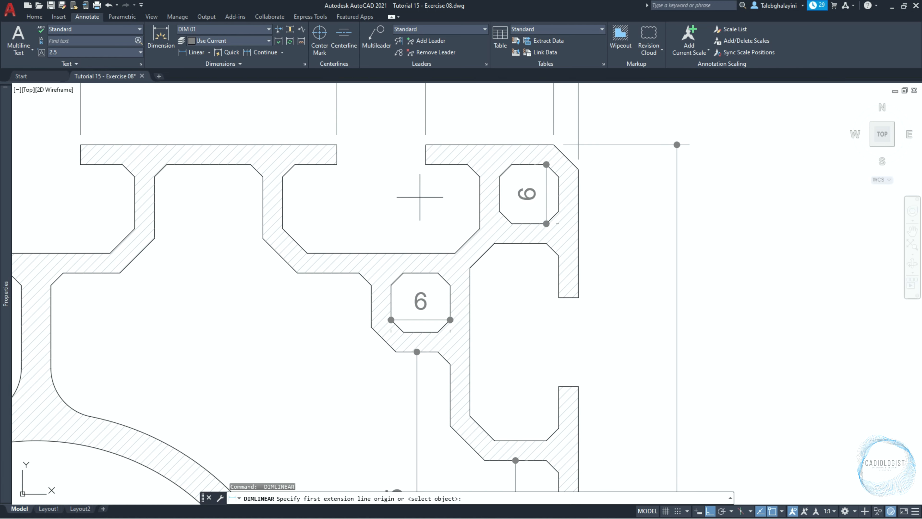
click(447, 164)
click(447, 253)
click(445, 253)
Step: Dimension the thickness of the top flange right of centre and the inner width of the central top slot
key(Return)
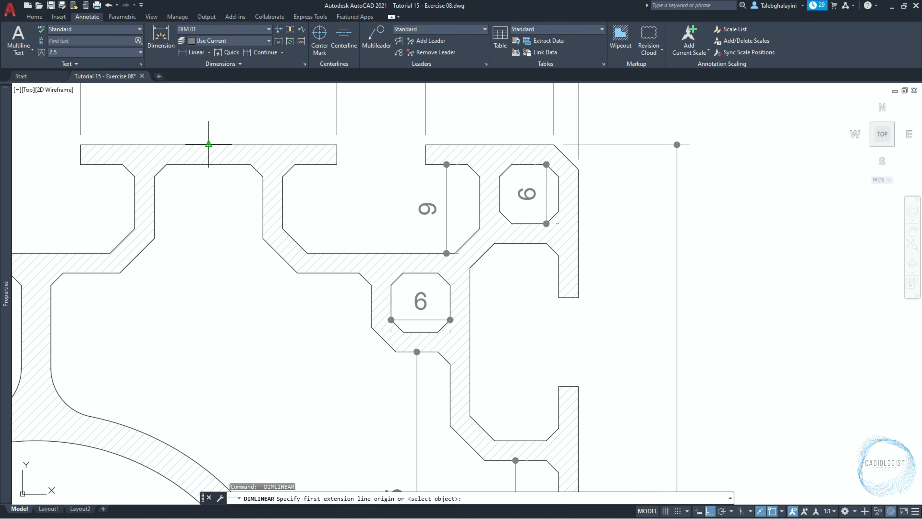
click(208, 165)
click(208, 144)
scroll(220, 220, down, 2)
middle_drag(220, 220, 435, 250)
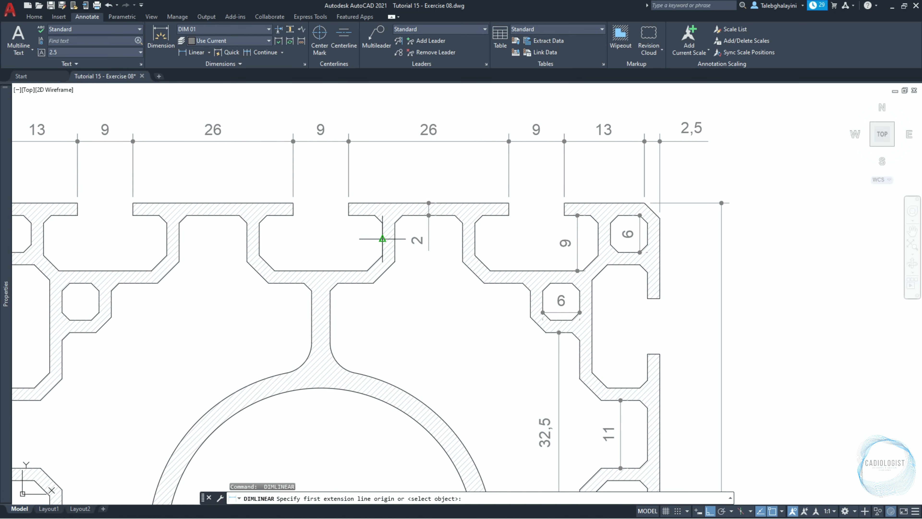
click(259, 238)
Step: Dimension the thickness of the upper vertical web and of the top flange left of centre
key(Return)
middle_drag(116, 214, 284, 204)
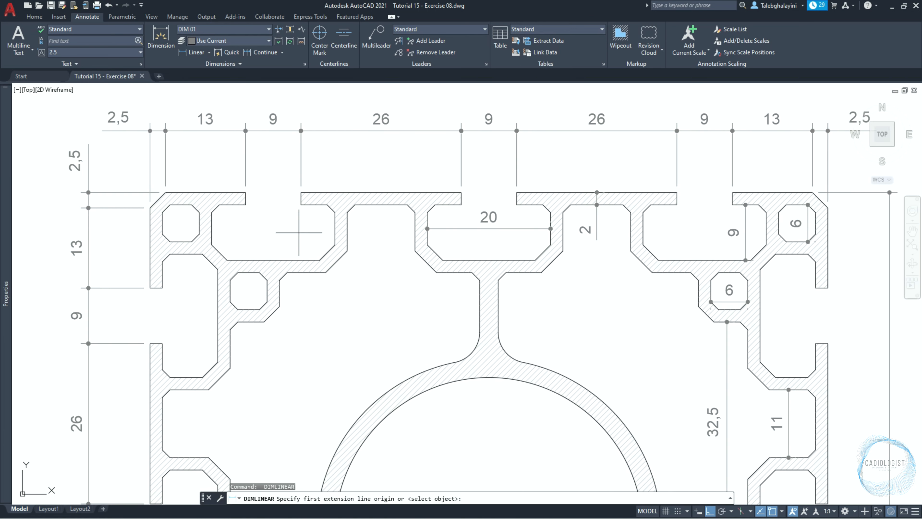
click(499, 307)
click(479, 306)
click(475, 306)
key(Return)
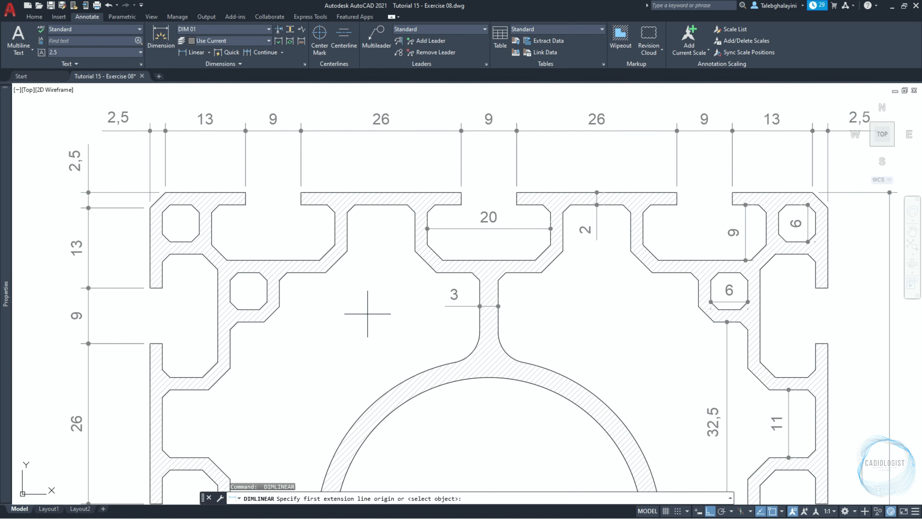
click(381, 204)
click(381, 192)
click(381, 206)
Step: Dimension the vertical leg of the top-left slot's lower-right inner chamfer, with the dimension line 2 units from the flange end
key(Return)
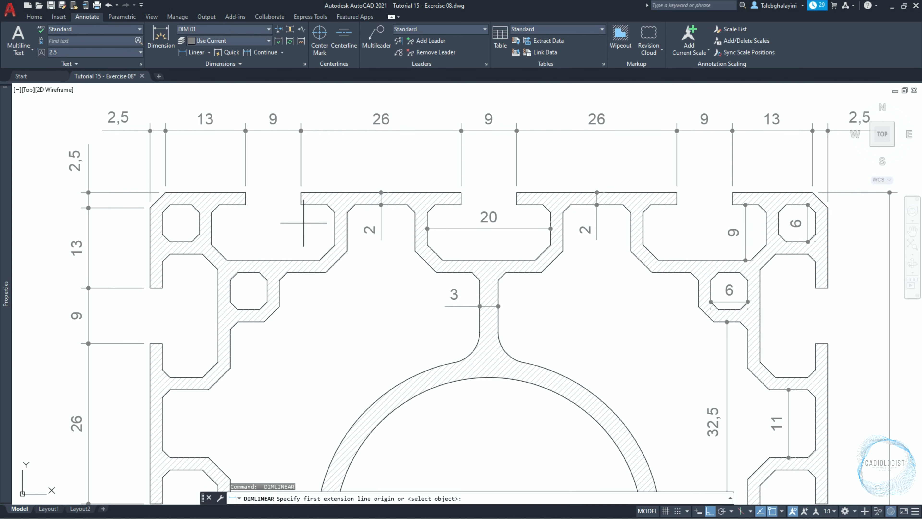
scroll(304, 222, up, 2)
click(324, 280)
click(354, 257)
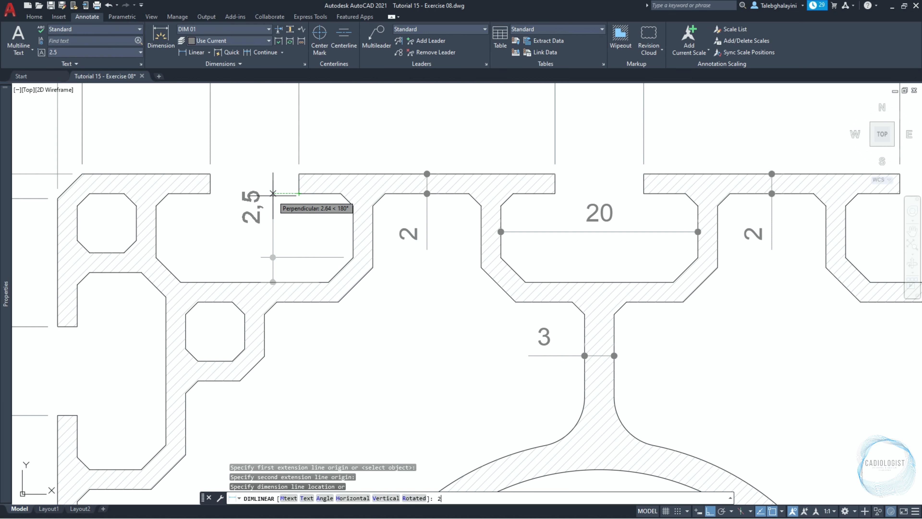
text(2)
key(Return)
Step: Dimension the height of the upper-left inner octagonal hollow and the width of the upper-left corner hollow
key(Return)
click(232, 361)
click(233, 302)
click(232, 303)
key(Return)
click(77, 239)
click(136, 240)
click(136, 240)
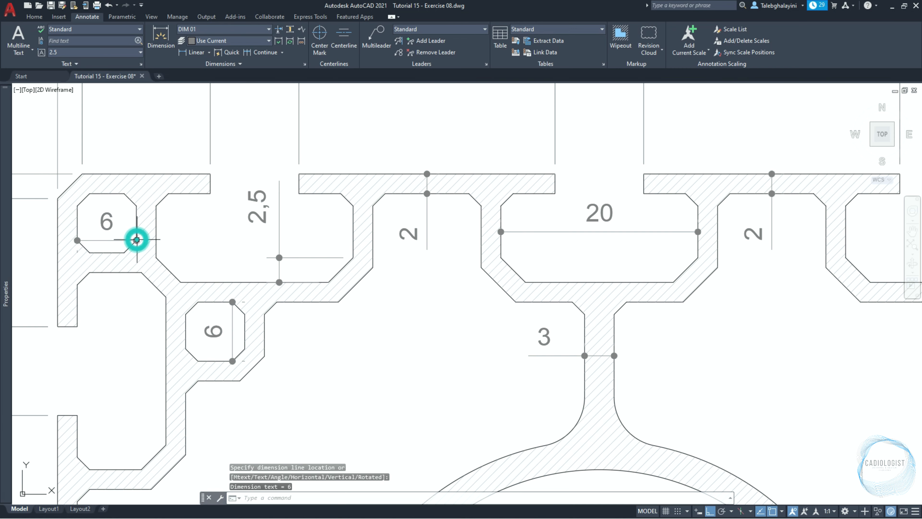
Step: Dimension the inner heights of the upper and middle slots on the profile's left side
key(Return)
click(115, 273)
click(116, 469)
click(116, 468)
scroll(118, 469, down, 3)
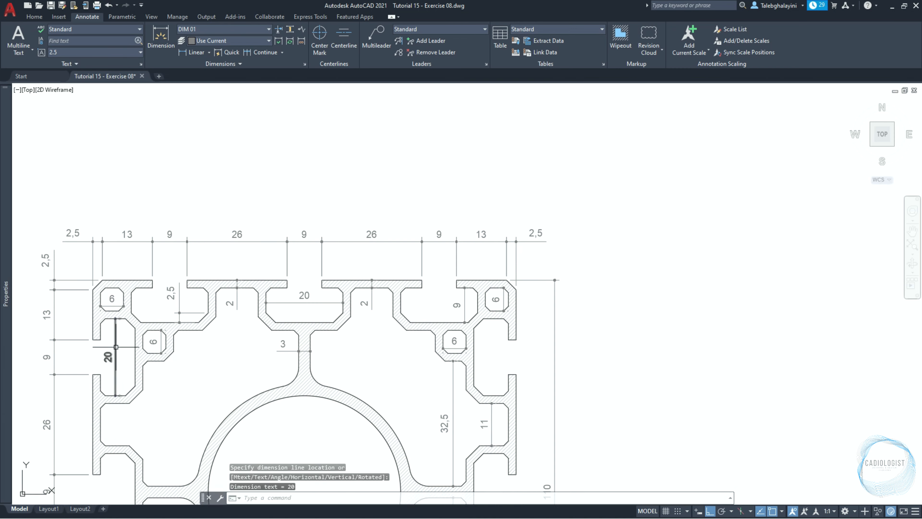
key(Return)
middle_drag(140, 425, 140, 375)
click(128, 346)
click(129, 423)
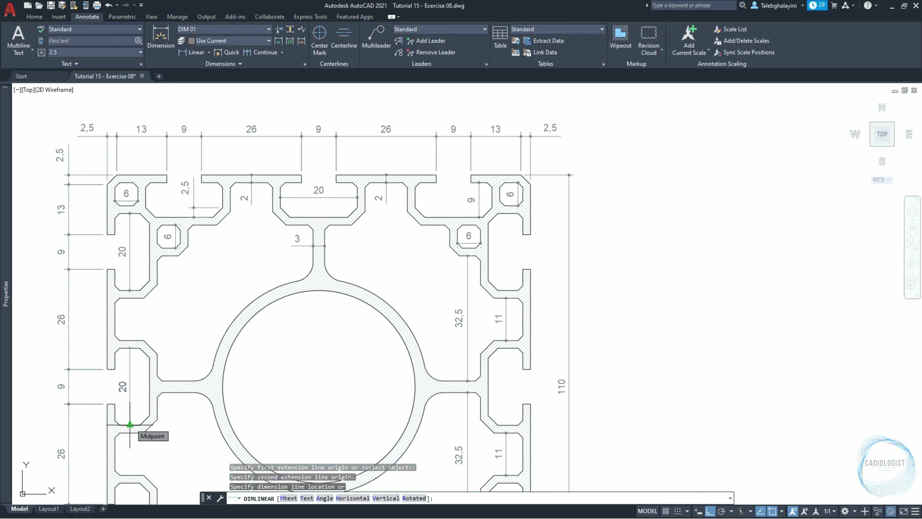
click(130, 424)
Step: Dimension the thickness of the left horizontal web
key(Return)
click(178, 381)
click(178, 392)
click(178, 393)
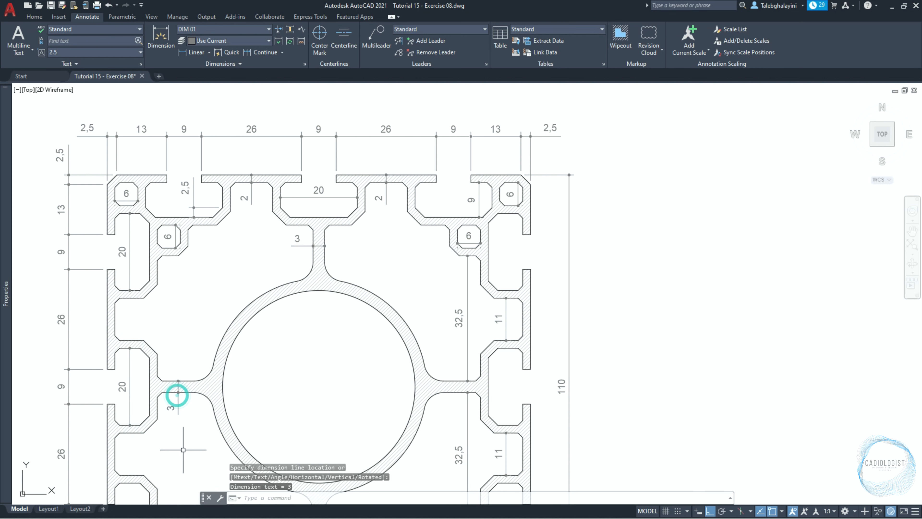
Step: Dimension the thicknesses of the lower and upper flanges on the profile's left side
key(Return)
click(107, 454)
click(115, 454)
click(114, 455)
key(Return)
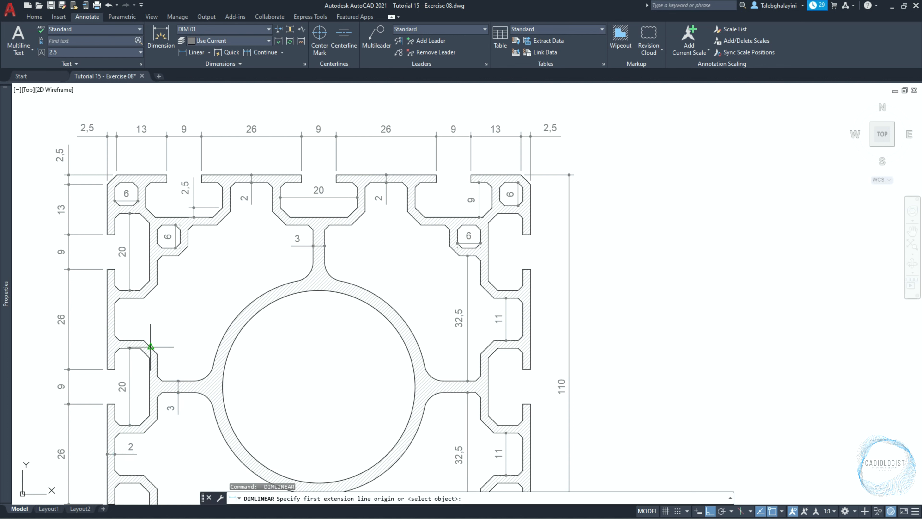
click(108, 319)
click(115, 320)
click(113, 319)
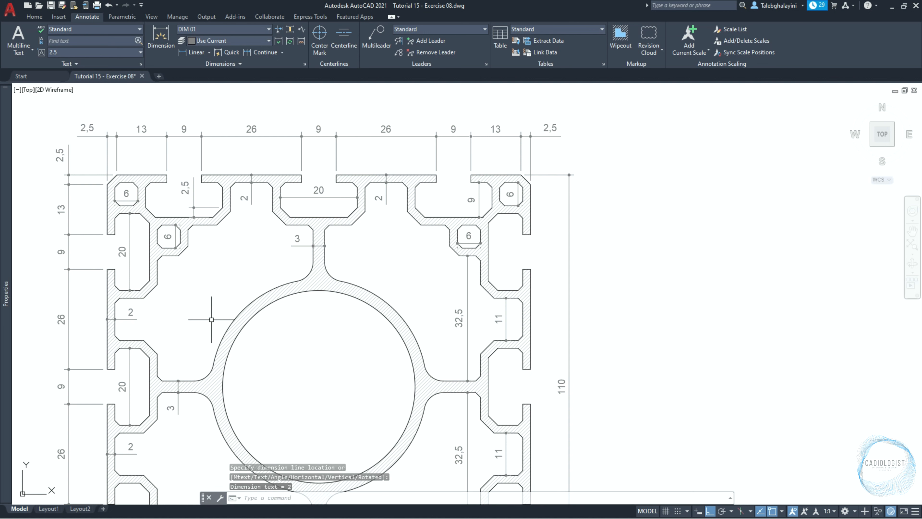
Step: Add a radius dimension to the fillet joining the left web's upper edge to the central ring, with its text inside the circle
scroll(211, 320, down, 3)
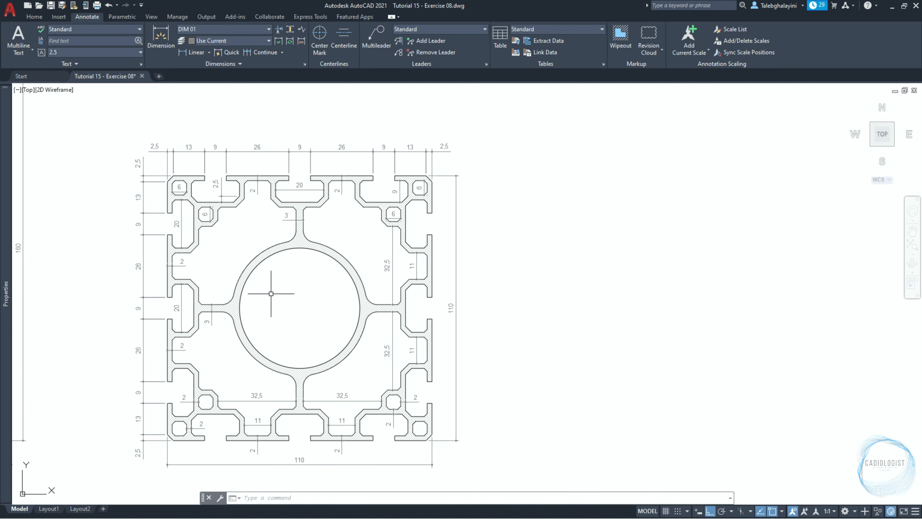
click(209, 52)
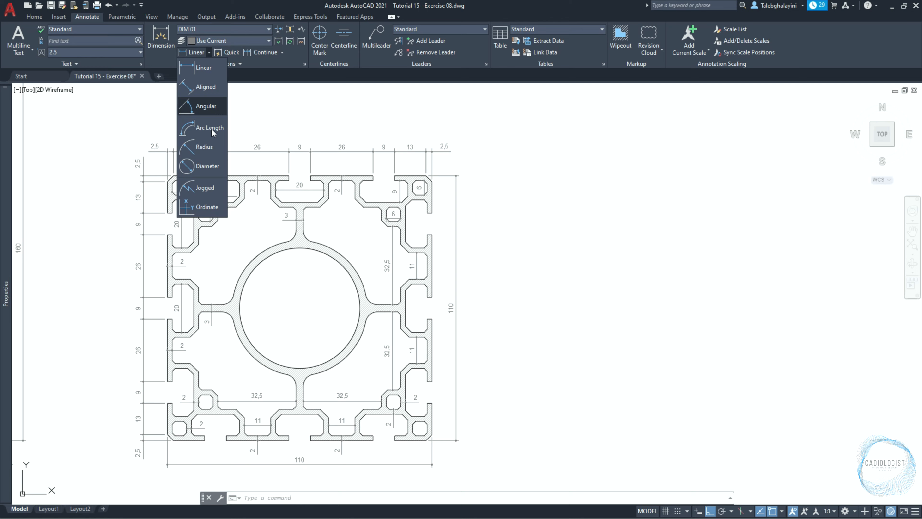
click(213, 149)
scroll(227, 323, up, 5)
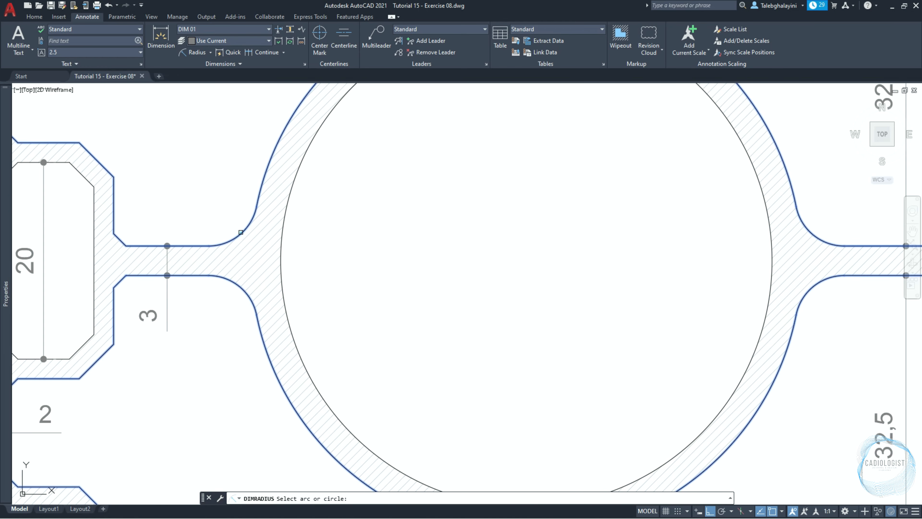
click(241, 232)
click(313, 266)
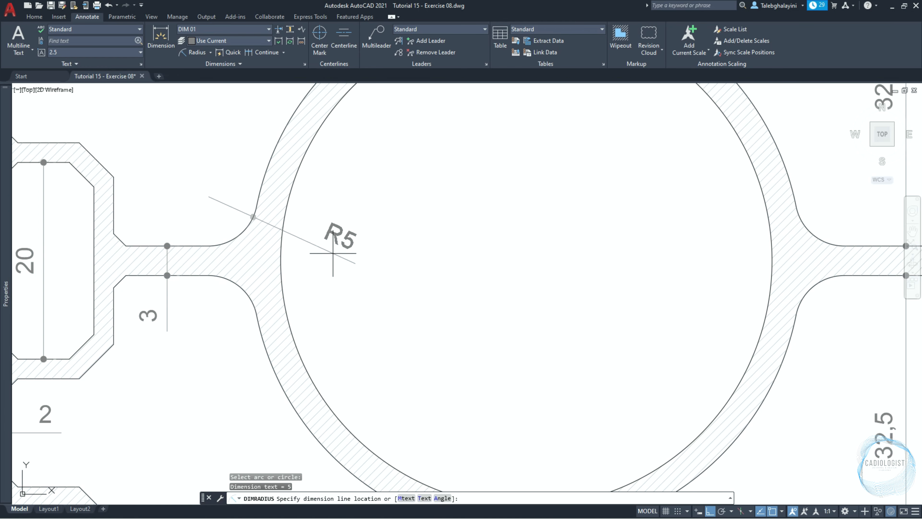
click(310, 227)
Step: Add a radius dimension to the central ring's outer arc at its upper right, choosing the polar array as the object
scroll(324, 281, down, 2)
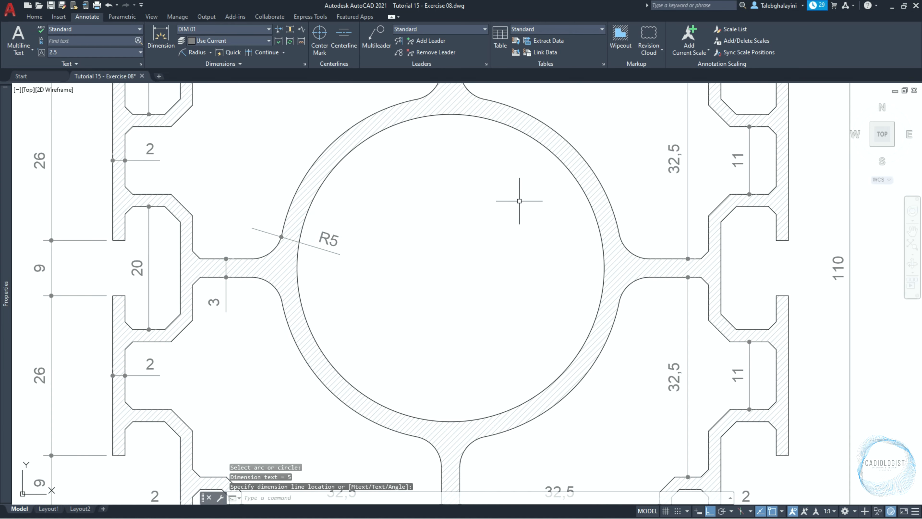
key(Return)
click(570, 150)
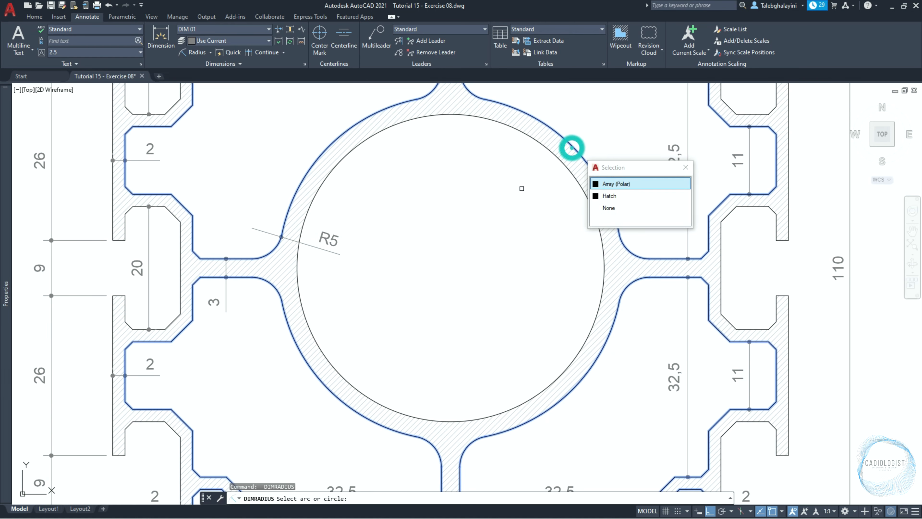
click(631, 184)
mouse_move(631, 184)
middle_down()
mouse_move(602, 194)
mouse_move(586, 264)
middle_up()
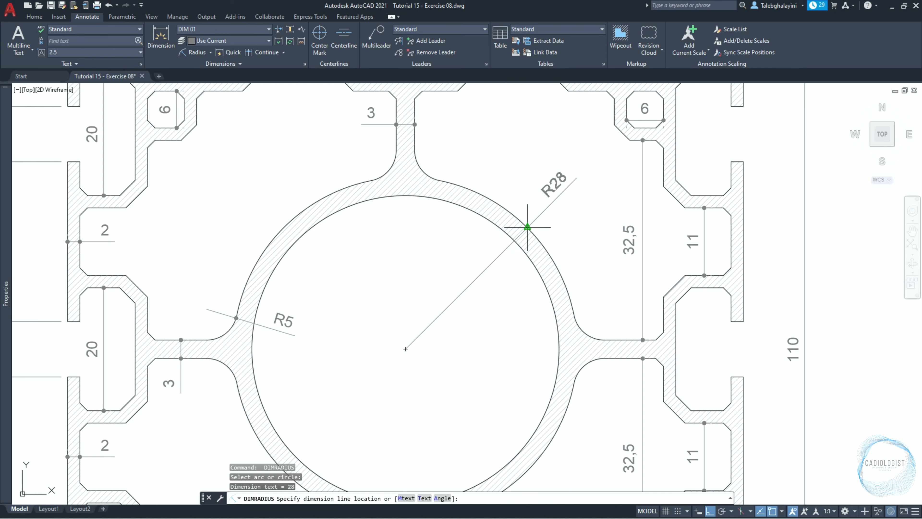
click(526, 226)
Step: Add a diameter dimension to the square profile's central bore, choosing the circle as the object and placing the text outside at its upper left
click(210, 52)
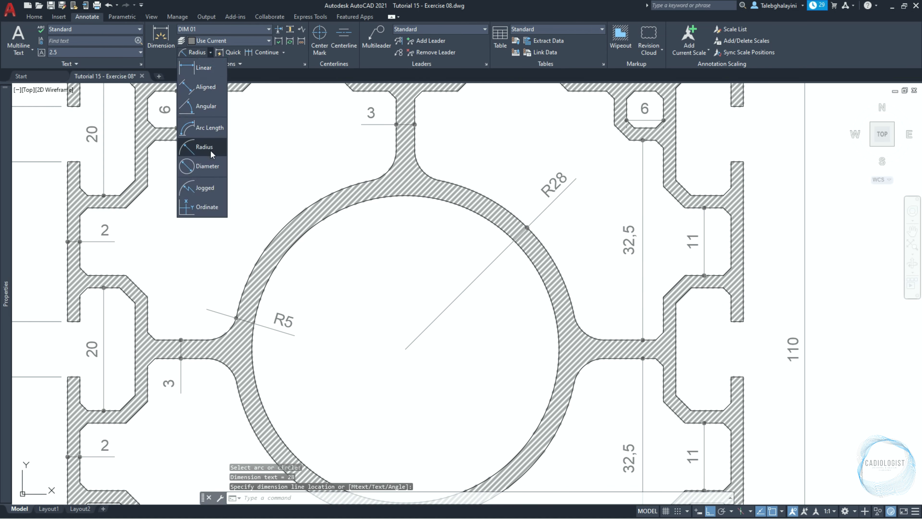
click(212, 166)
click(303, 235)
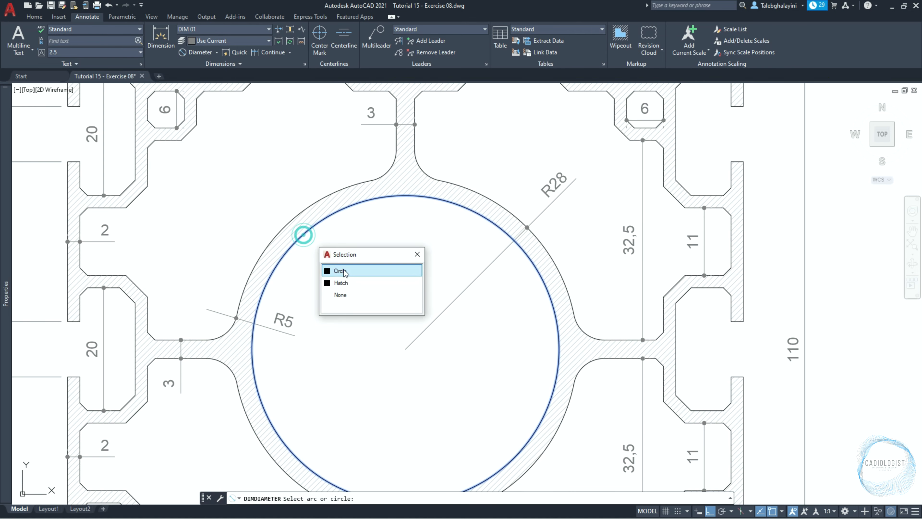
click(350, 273)
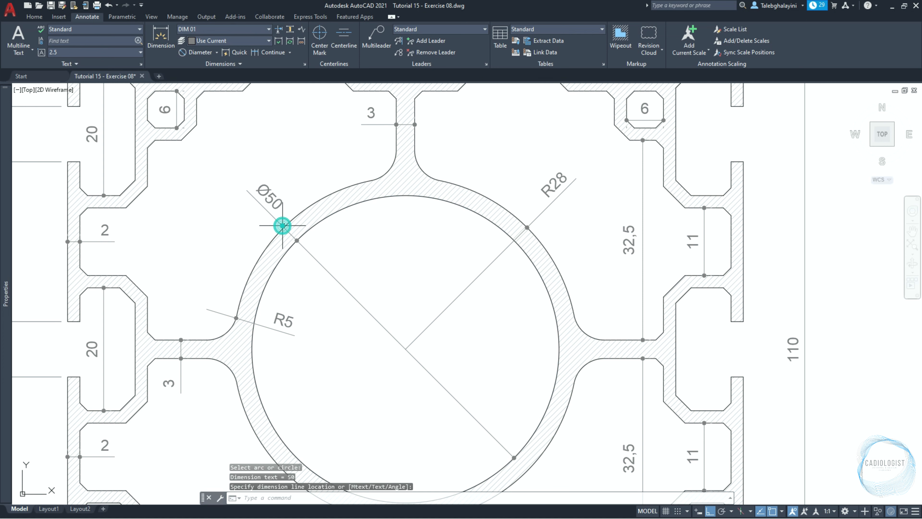
Step: Make Text the current layer with nothing selected
mouse_move(4, 165)
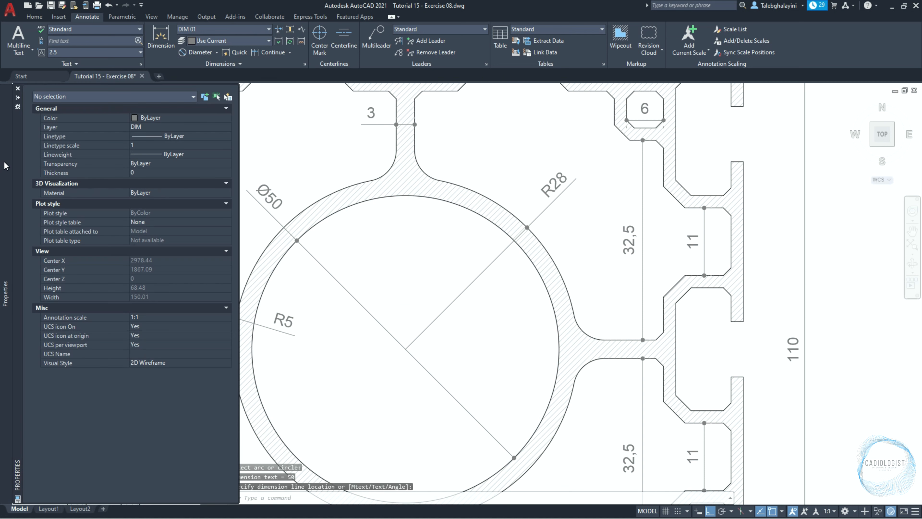
click(144, 126)
click(148, 168)
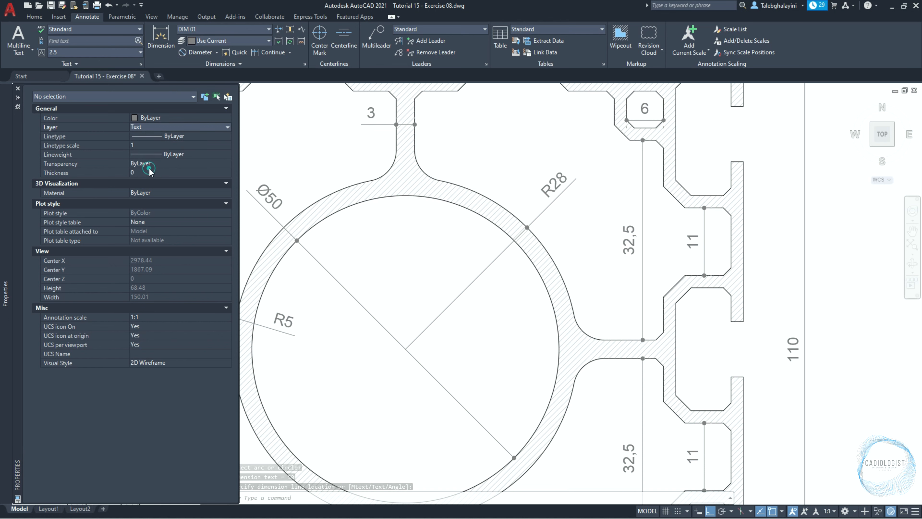
click(269, 177)
Step: Create a new text style named Tempus Sans ITC
scroll(258, 175, down, 8)
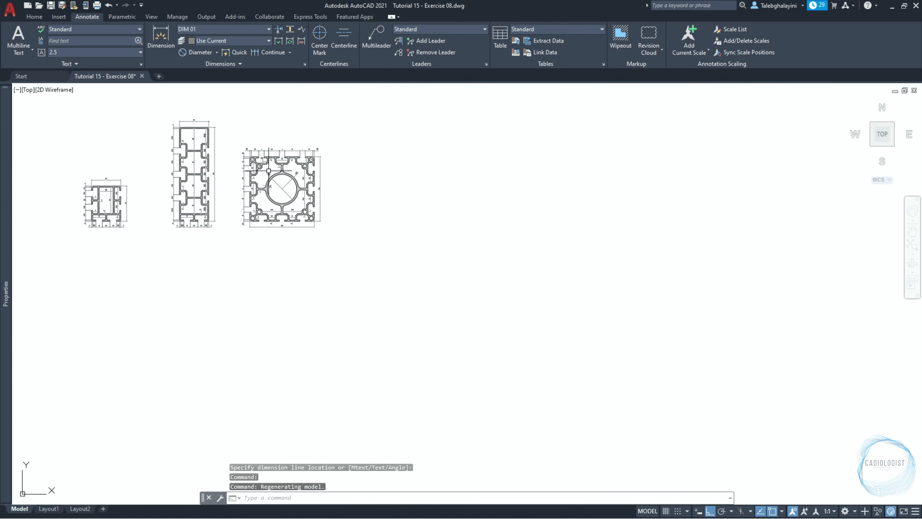
scroll(222, 197, up, 3)
scroll(182, 238, up, 2)
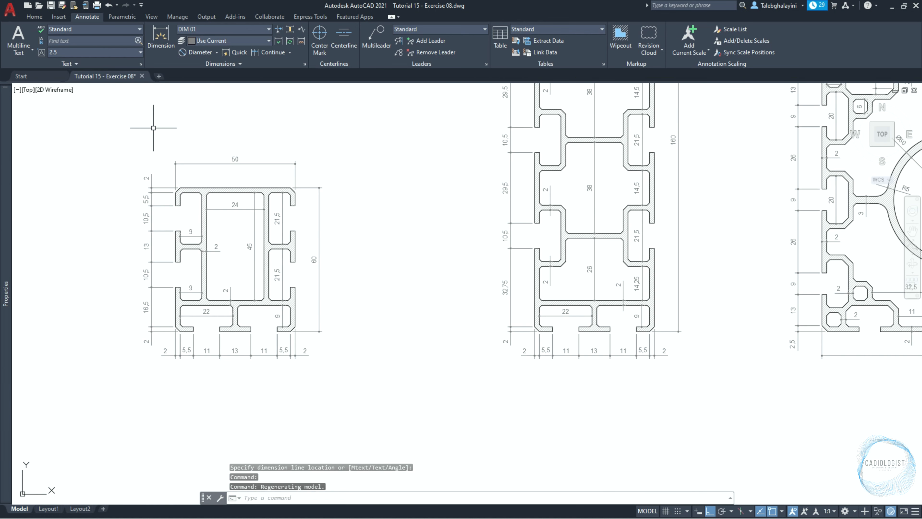
click(138, 64)
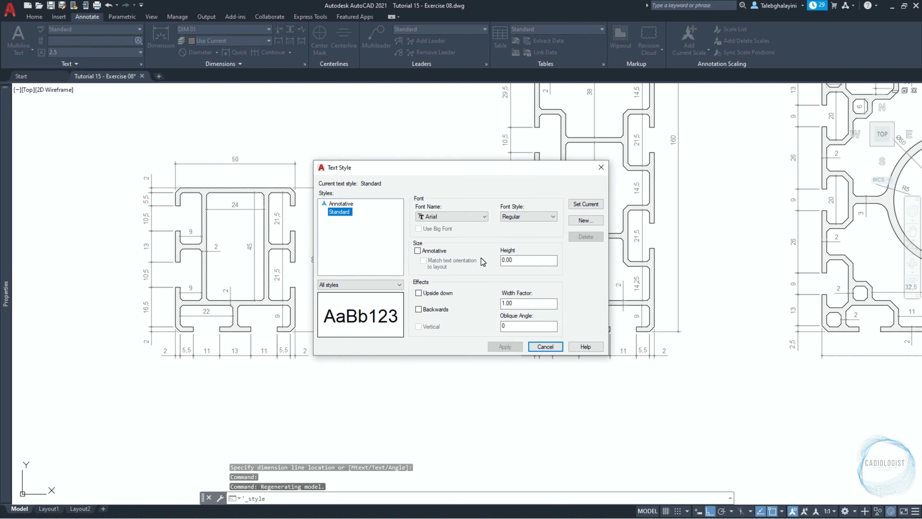
click(573, 220)
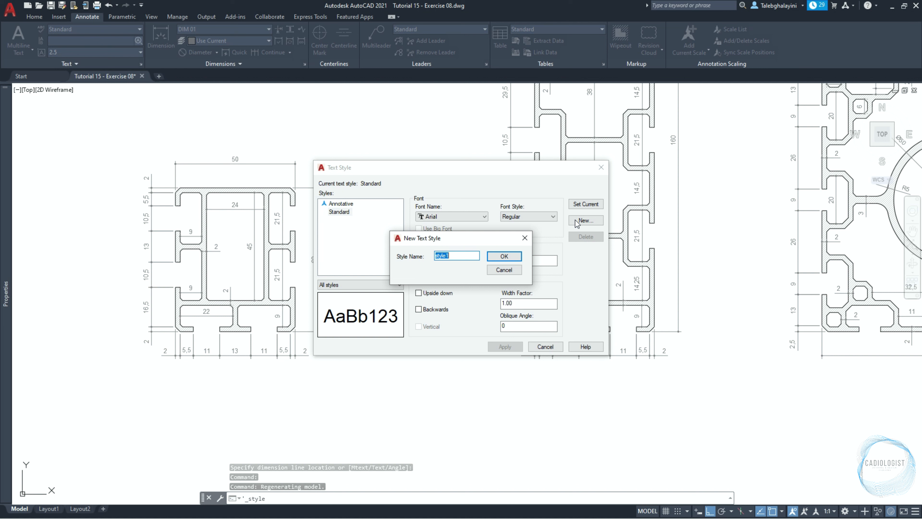
text(Tempus Sans ITC)
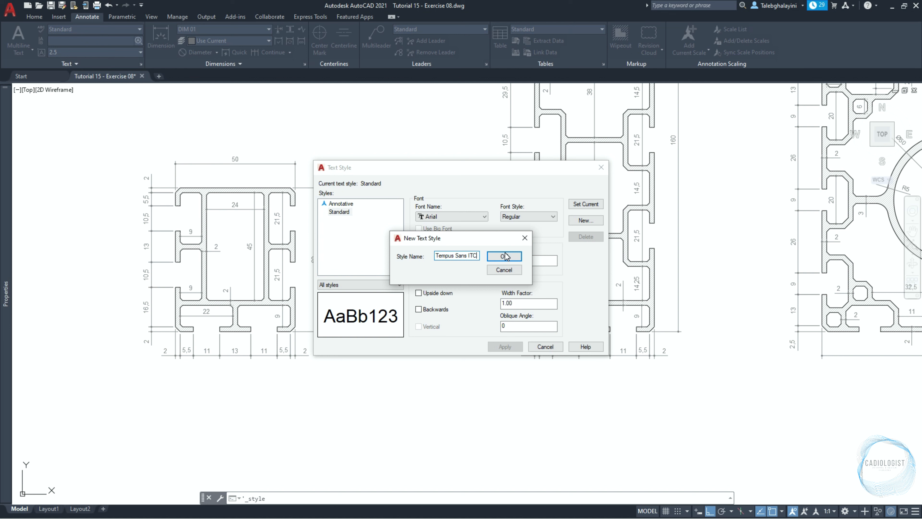
click(506, 256)
Step: Assign the Tempus Sans ITC font to the new text style, save the change and keep the style current
click(472, 217)
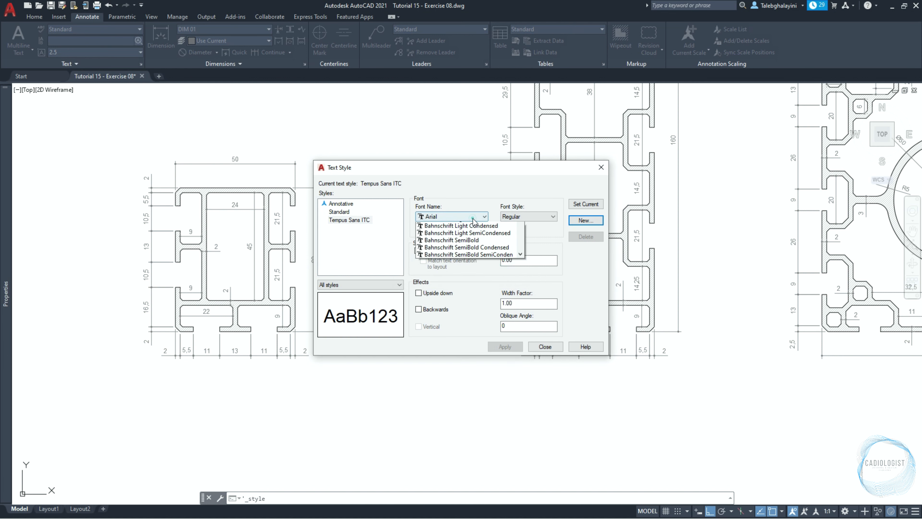
key(t)
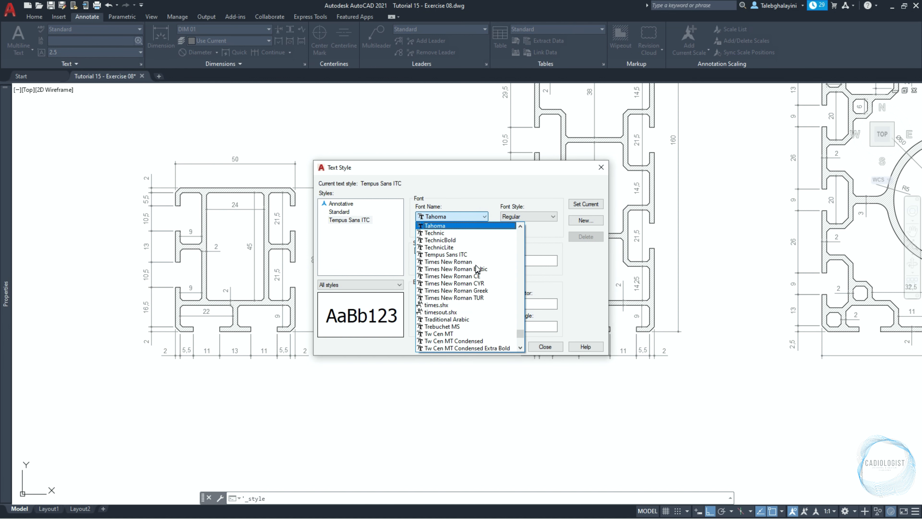
click(469, 254)
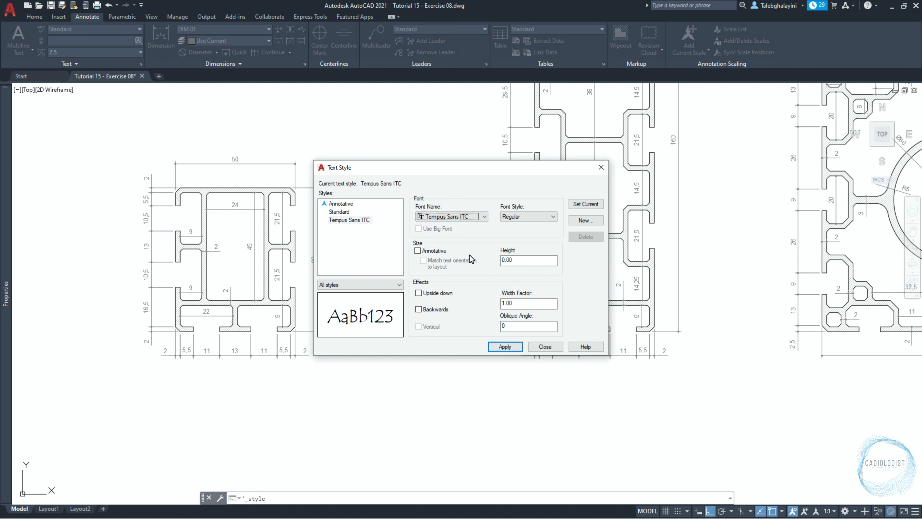
click(584, 207)
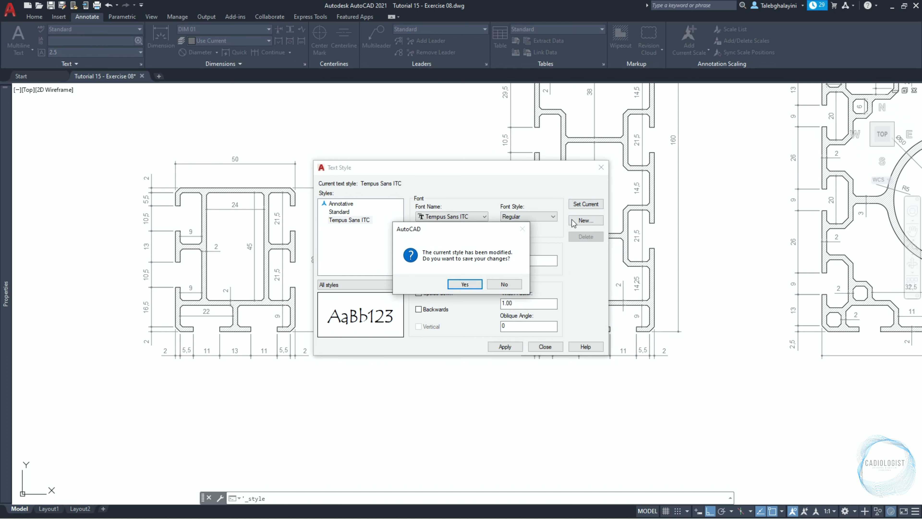
click(466, 285)
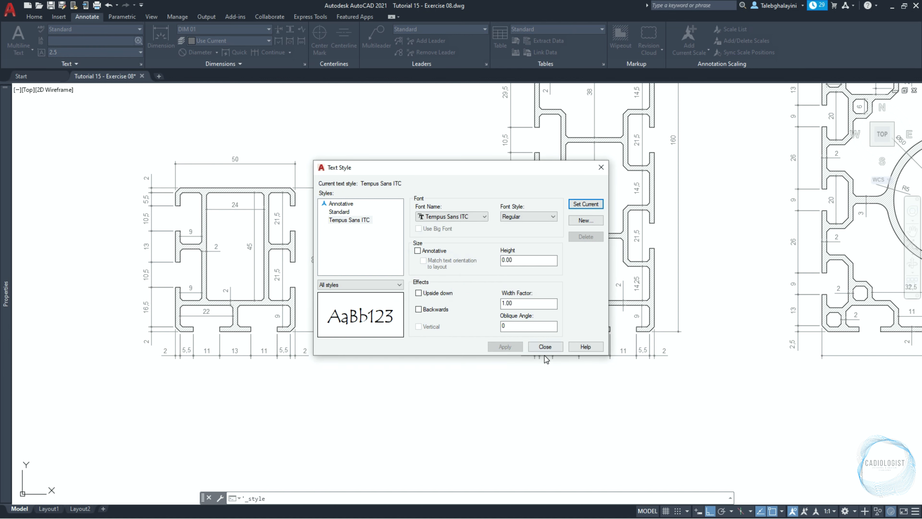
click(545, 346)
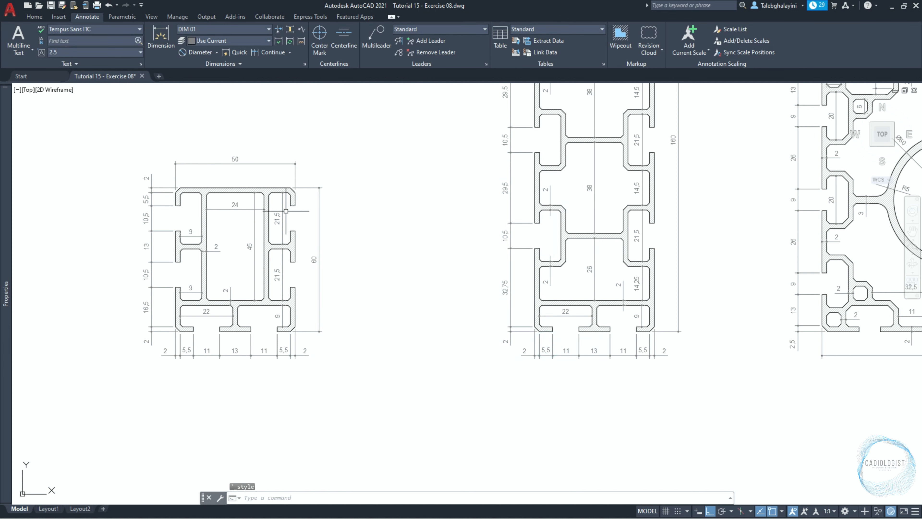
Step: Define a multiline text box above the smallest profile, spanning its 50 overall width dimension and reaching 20 upwards
click(19, 38)
scroll(147, 155, up, 6)
middle_drag(148, 155, 113, 222)
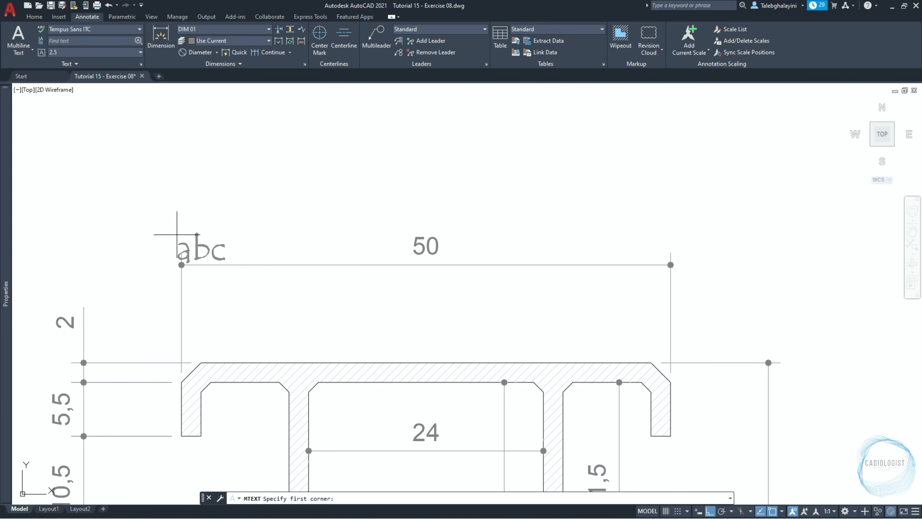
click(182, 252)
scroll(427, 178, down, 2)
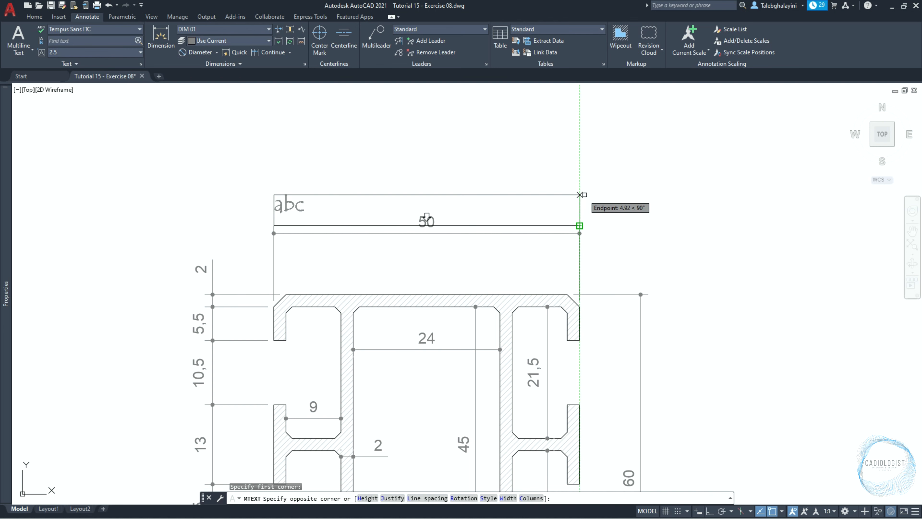
text(20)
key(Return)
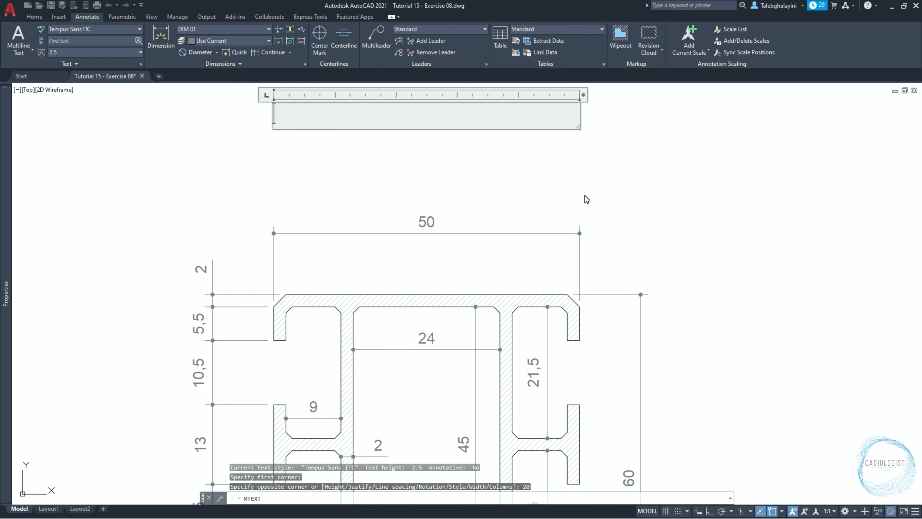
Step: Justify the text box Middle Center and enter the title "Alu.Profile (E)"
click(328, 47)
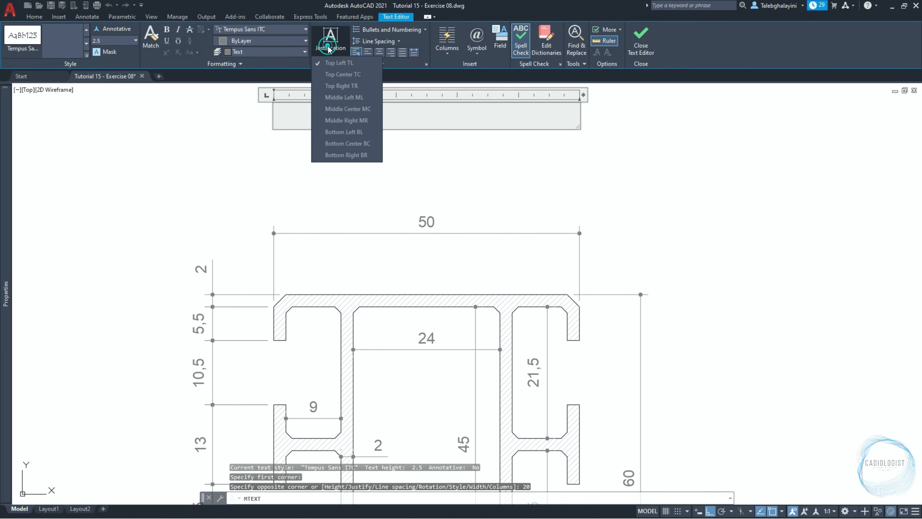
click(344, 108)
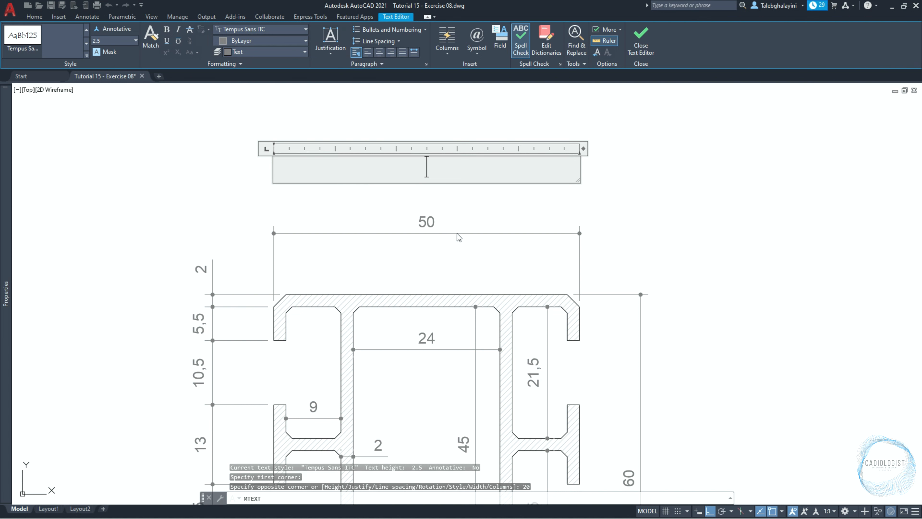
text(Alu.)
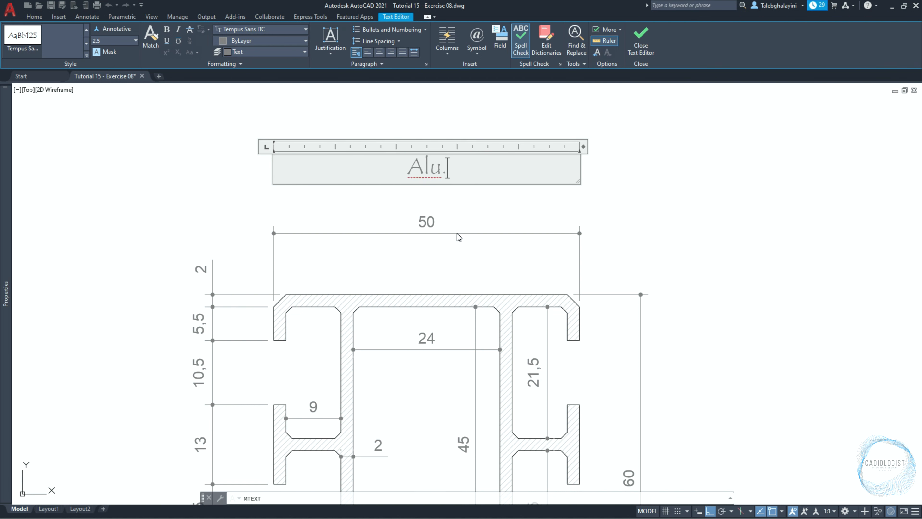
text(Profile)
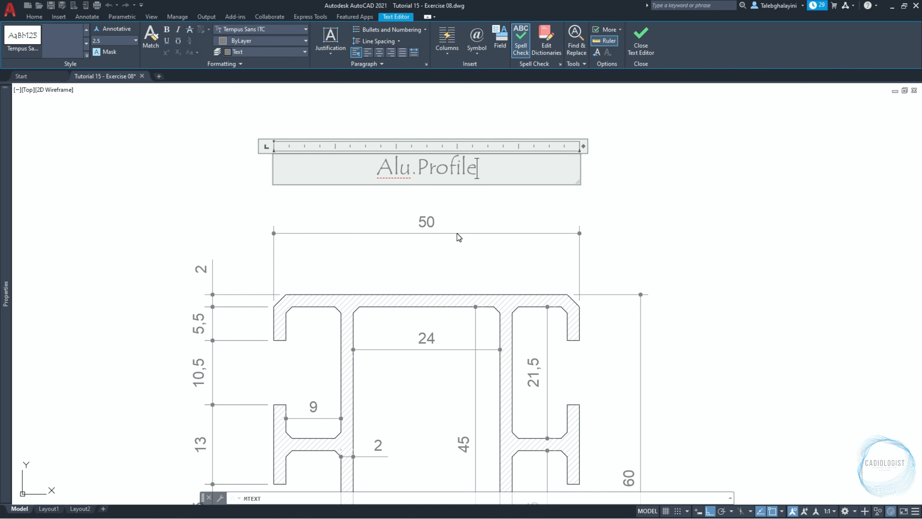
text( (E))
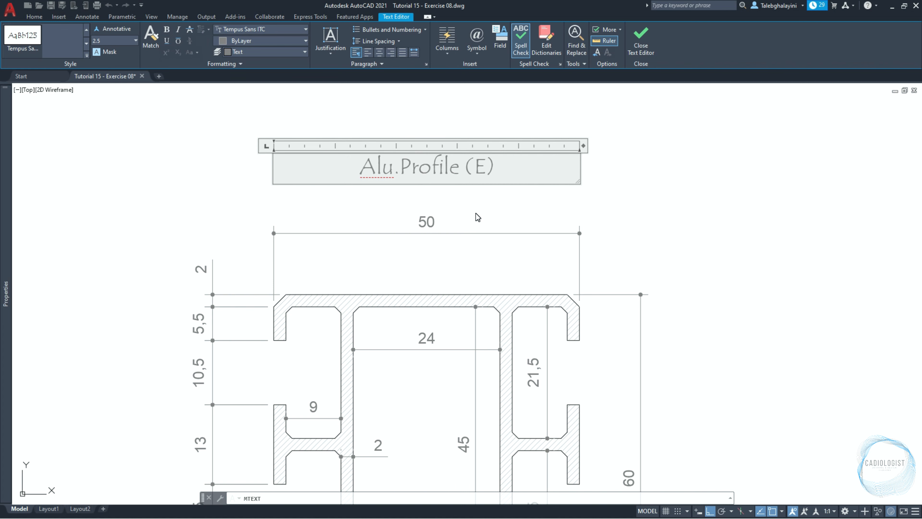
click(640, 44)
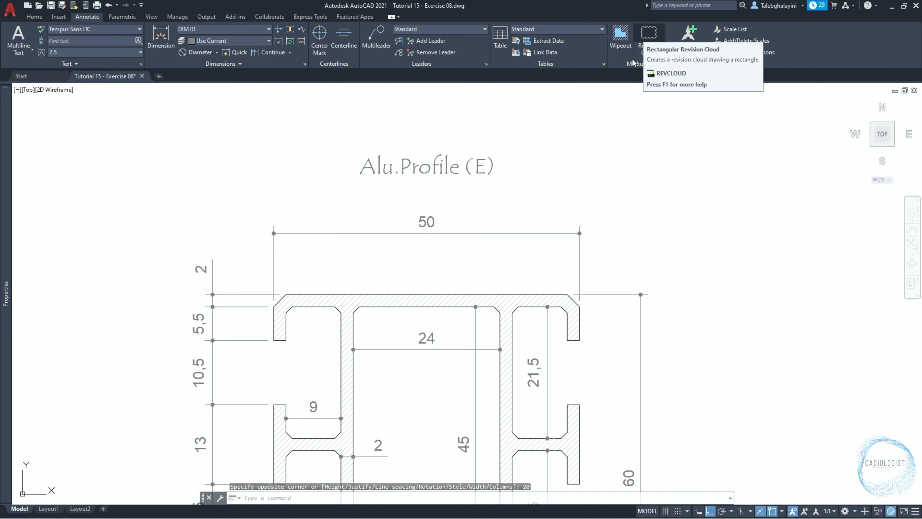
Step: Copy the title from the midpoint of the small profile's overall width dimension to the midpoint of the tall profile's width dimension
click(454, 171)
text(c)
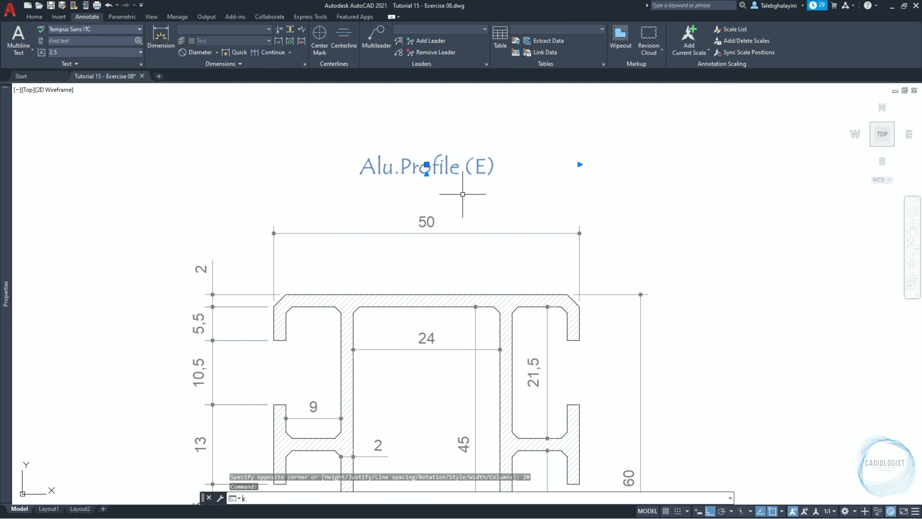
text(o)
key(Return)
click(426, 234)
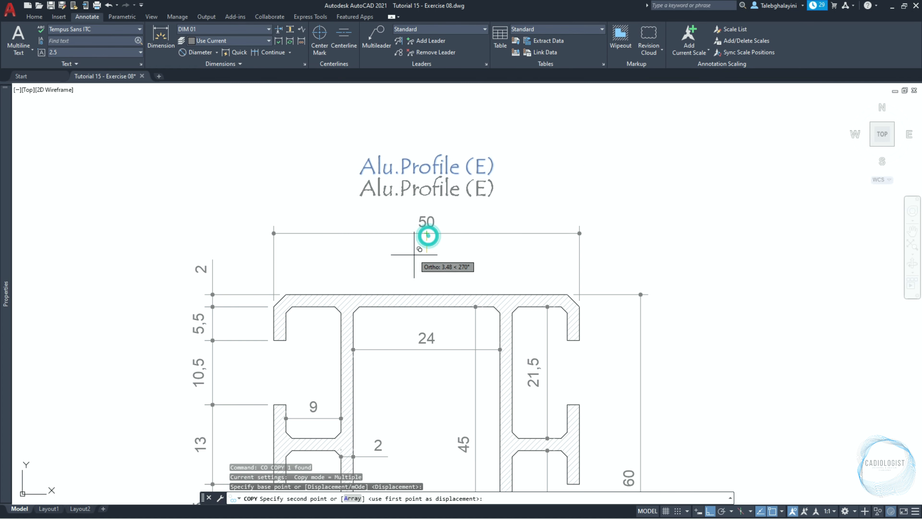
scroll(427, 233, down, 5)
middle_drag(572, 243, 458, 305)
scroll(458, 305, up, 4)
click(451, 215)
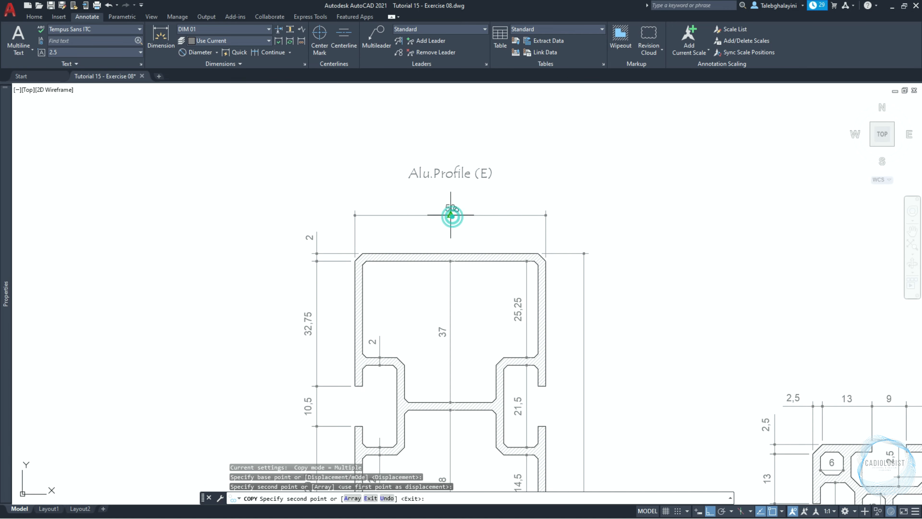
Step: Place another copy of the title above the square profile, at the midpoint of its central 9 dimension, and finish copying
scroll(580, 240, down, 2)
middle_drag(580, 239, 435, 195)
scroll(636, 292, up, 4)
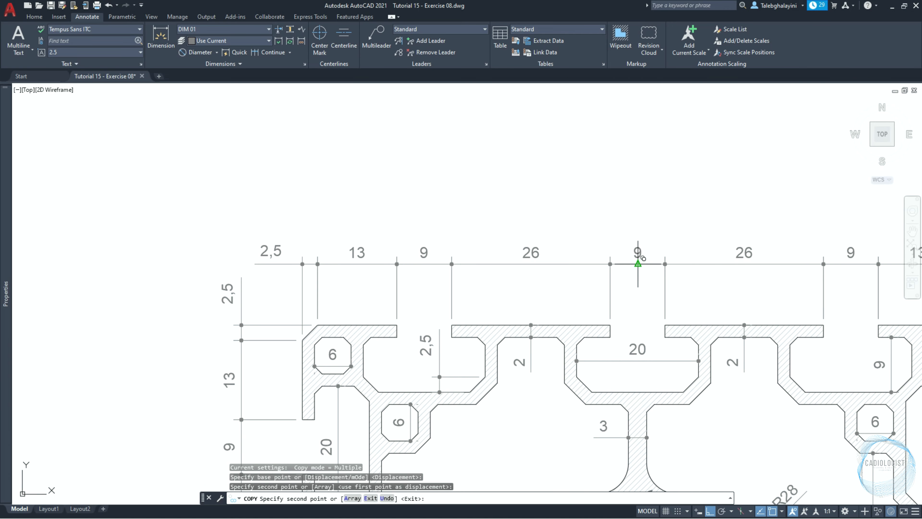
click(637, 263)
scroll(363, 196, down, 5)
key(Escape)
Step: Change the tall profile's title to "Alu.Profile (X)"
scroll(304, 139, up, 5)
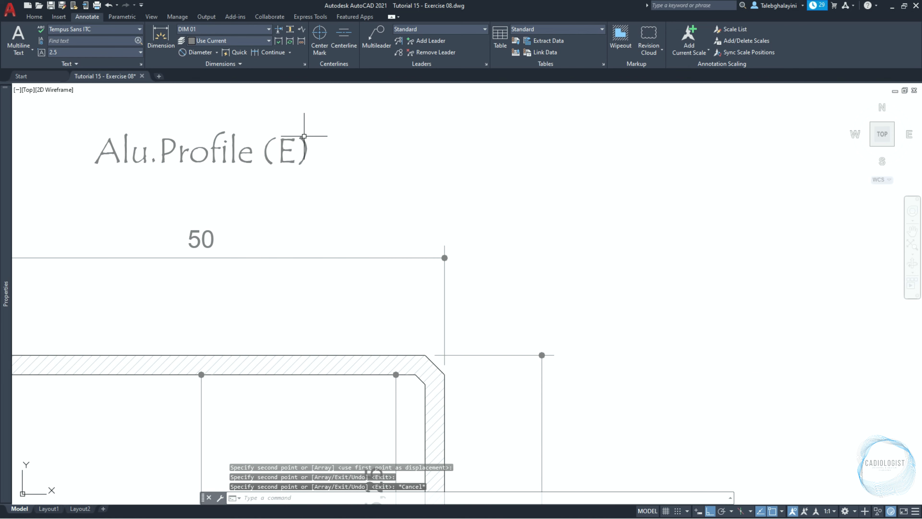
double_click(296, 151)
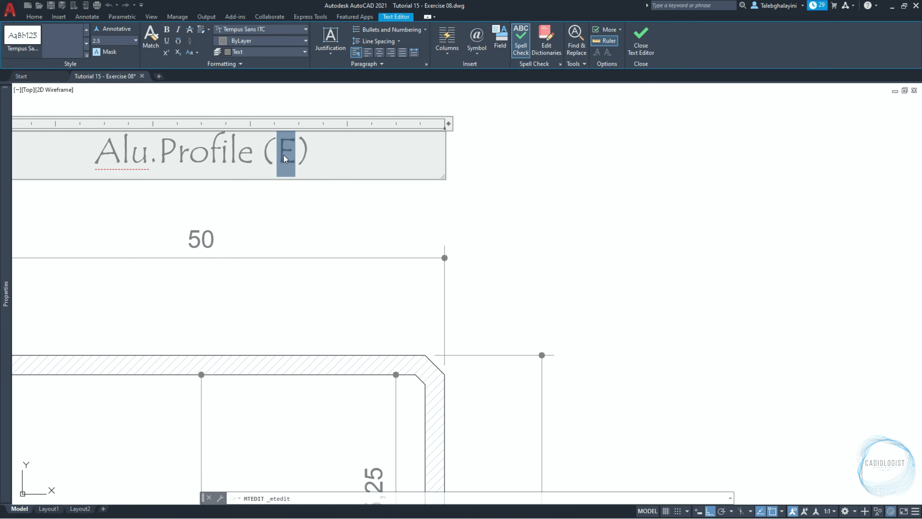
text(X)
click(286, 184)
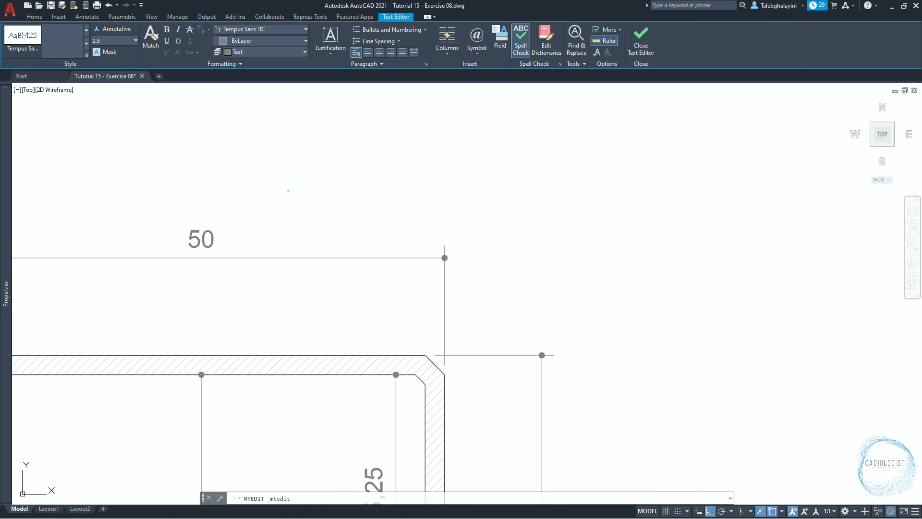
Step: Change the square profile's title to "Alu.Profile (Z)"
scroll(287, 189, down, 5)
scroll(703, 332, up, 5)
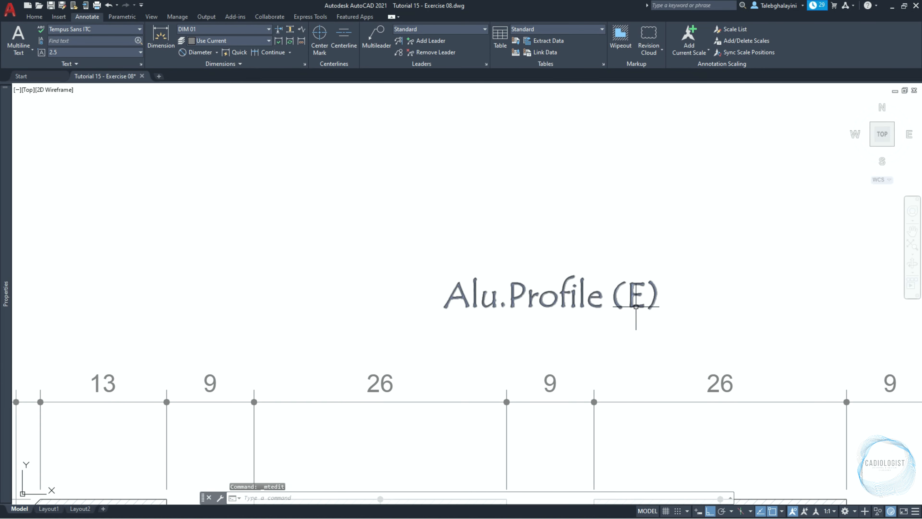
double_click(640, 300)
text(Z)
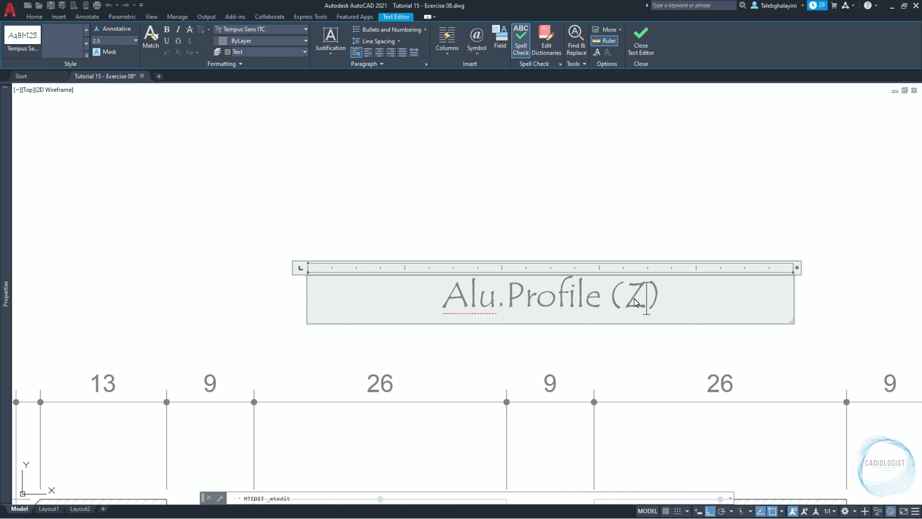
click(615, 227)
text(z)
key(Return)
text(e)
key(Return)
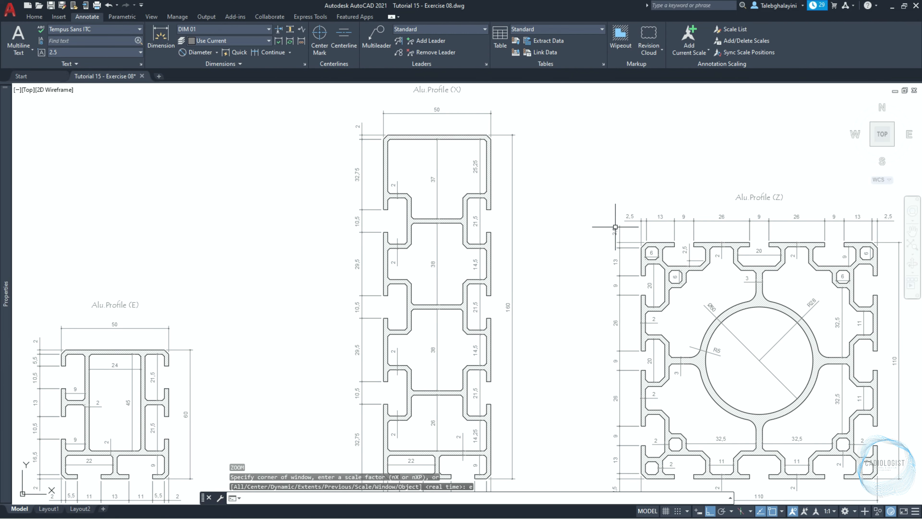
Step: Switch to Layout1 and delete its default viewport
click(56, 509)
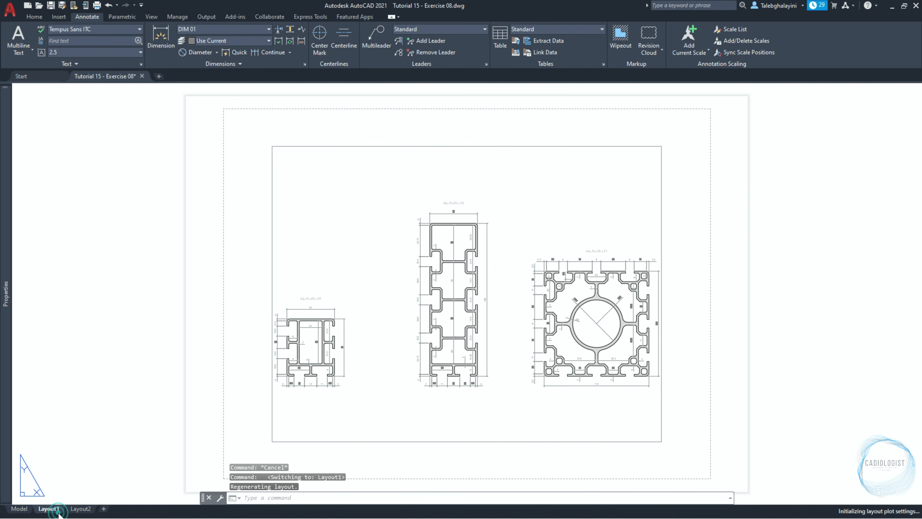
click(272, 267)
key(Delete)
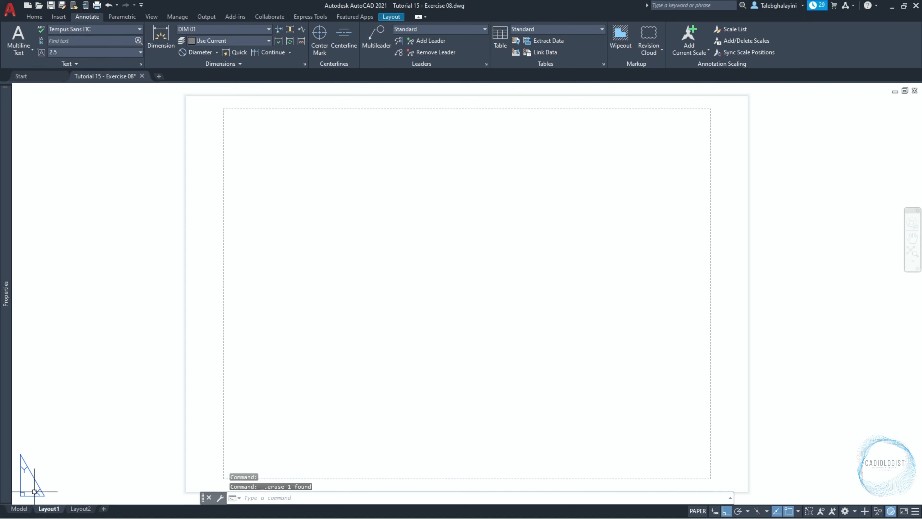
Step: Rename Layout1 as "Exercise 08"
right_click(46, 510)
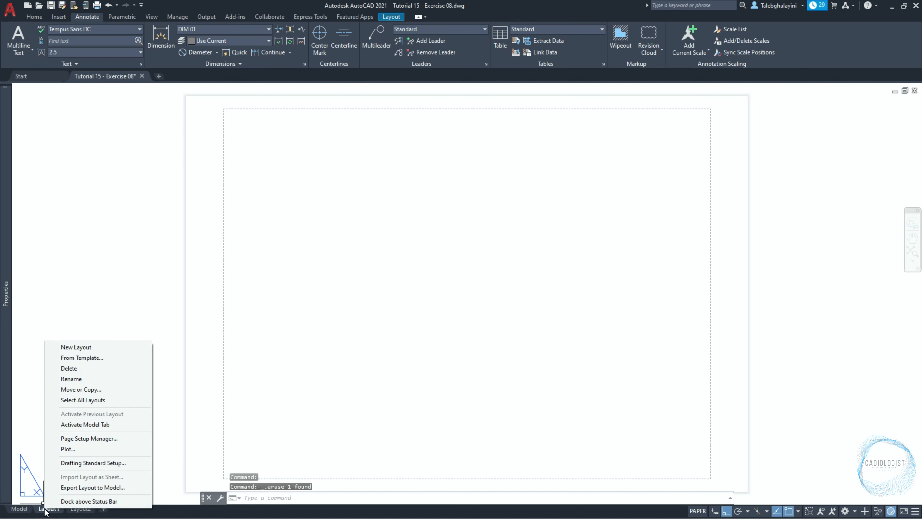
click(71, 379)
text(Exer)
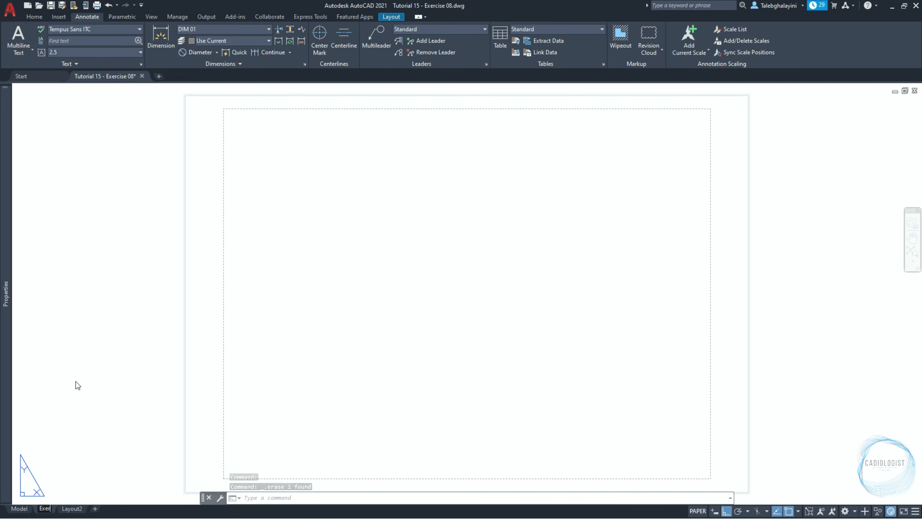
text(cise 08)
key(Return)
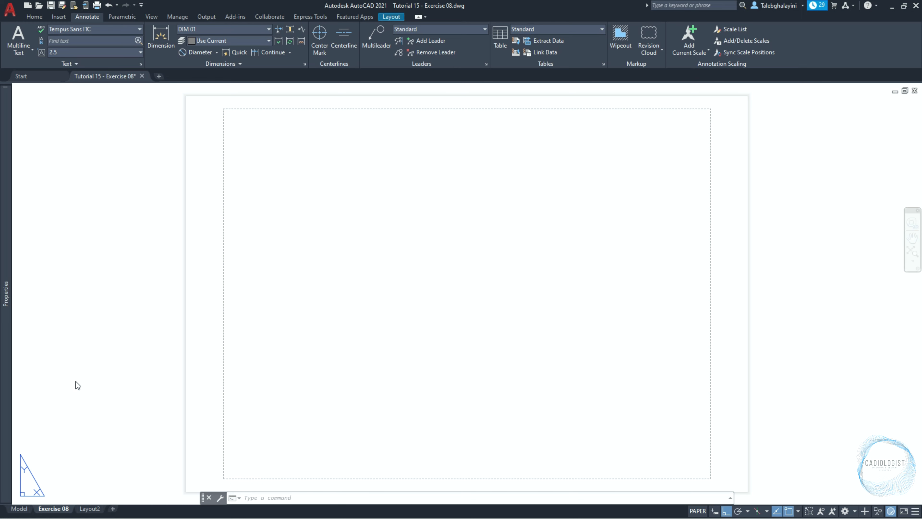
Step: Modify the Exercise 08 page setup to use the DWG To PDF.pc3 plotter and ISO full bleed A3 (420.00 x 297.00 MM) paper
right_click(55, 509)
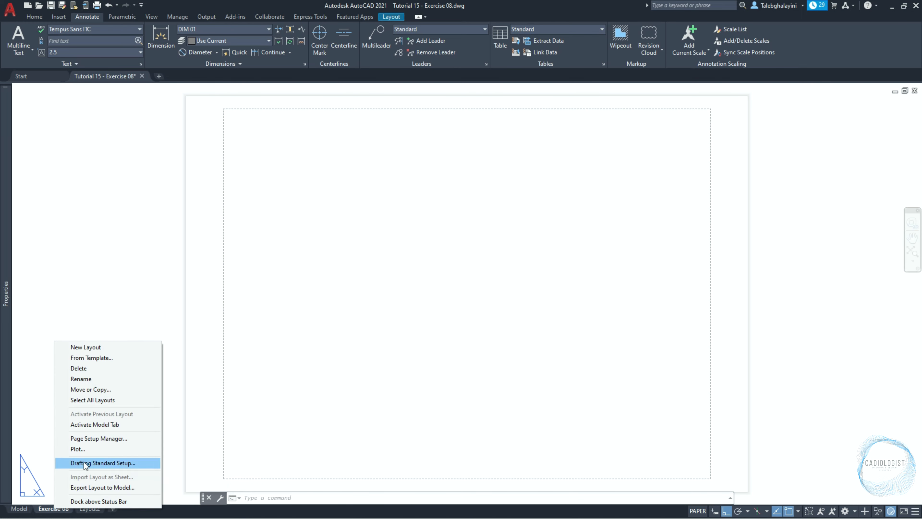
click(93, 439)
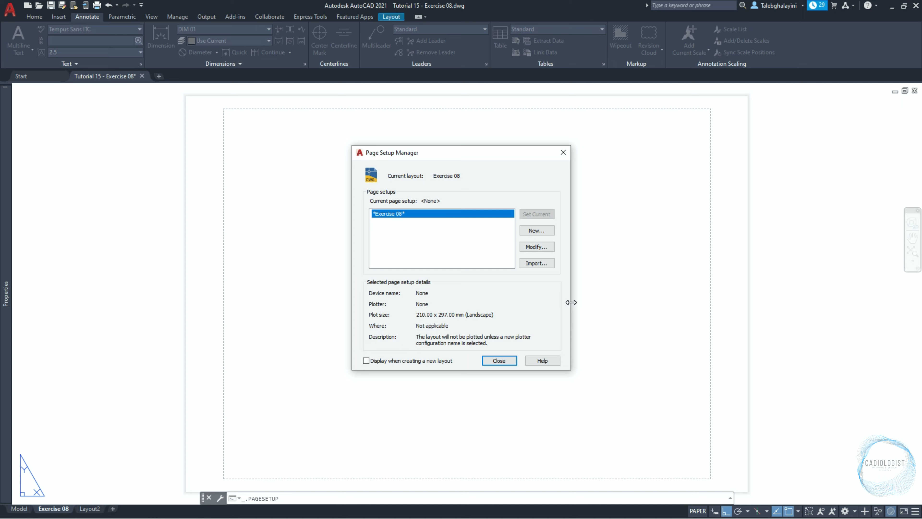
click(537, 249)
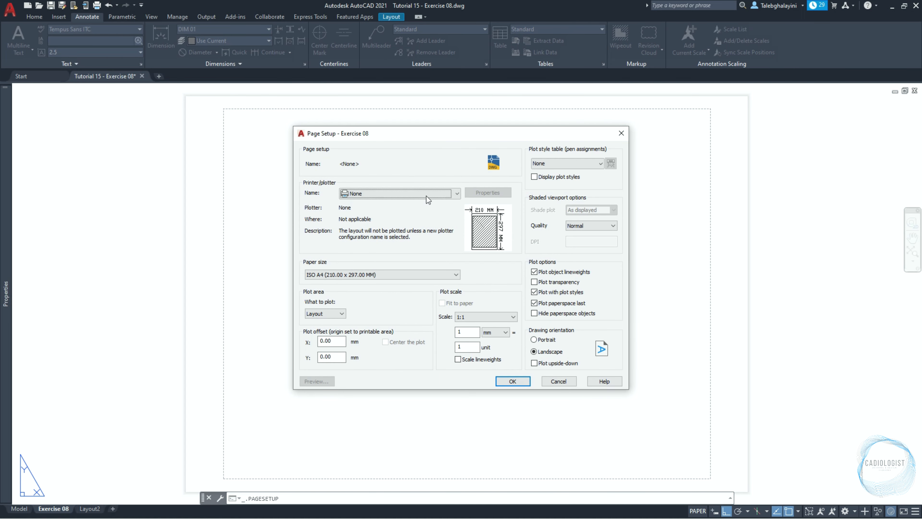
click(427, 197)
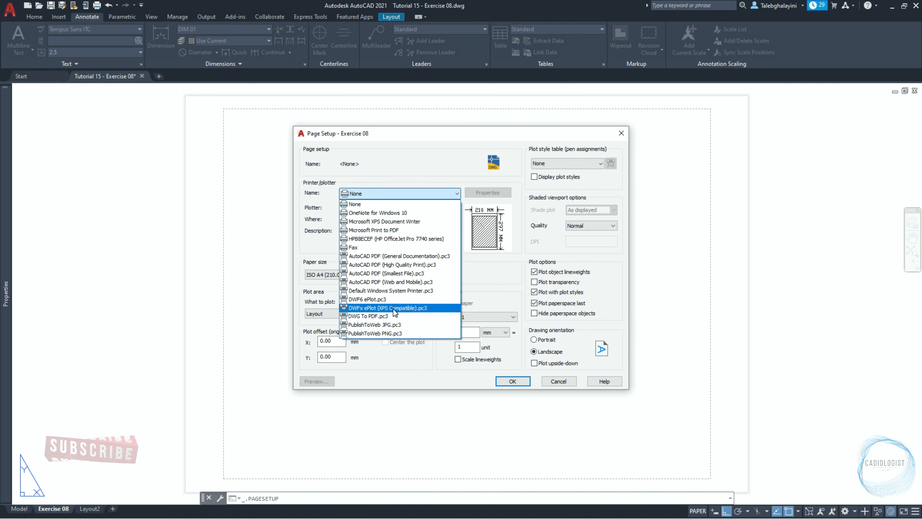
click(394, 316)
click(385, 275)
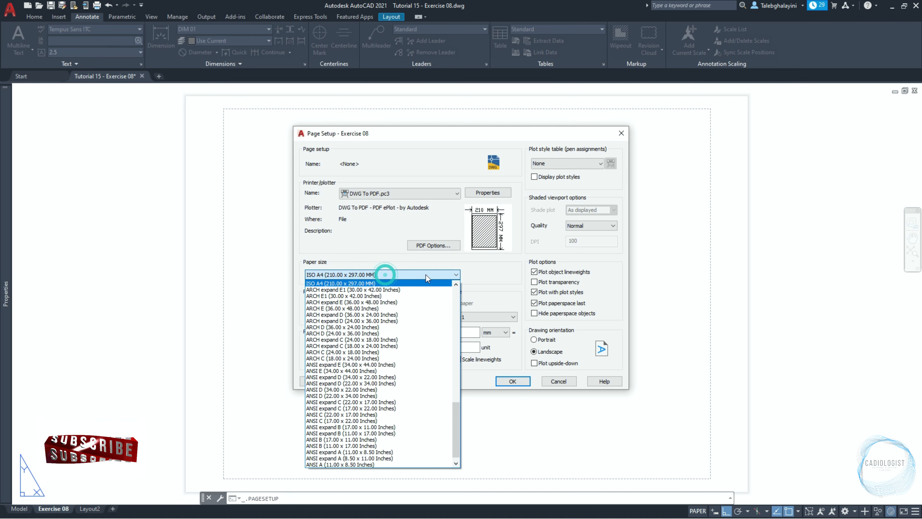
click(456, 295)
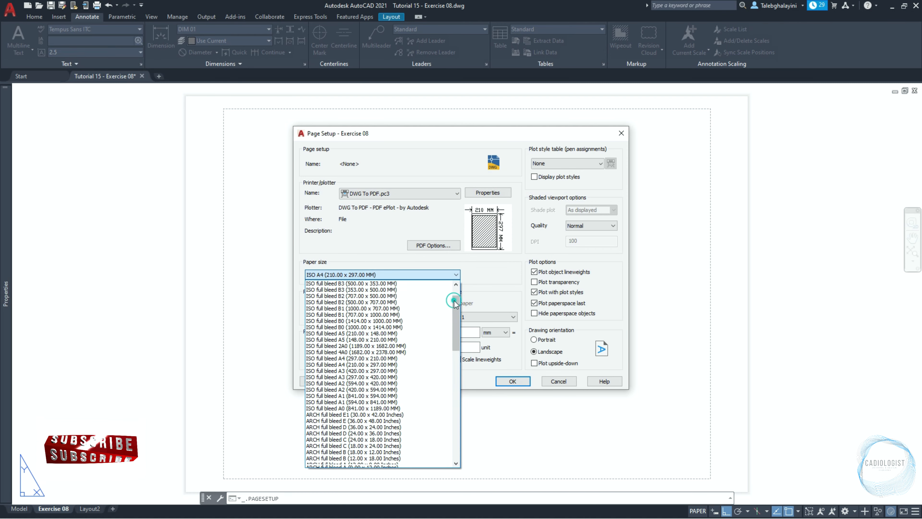
click(381, 371)
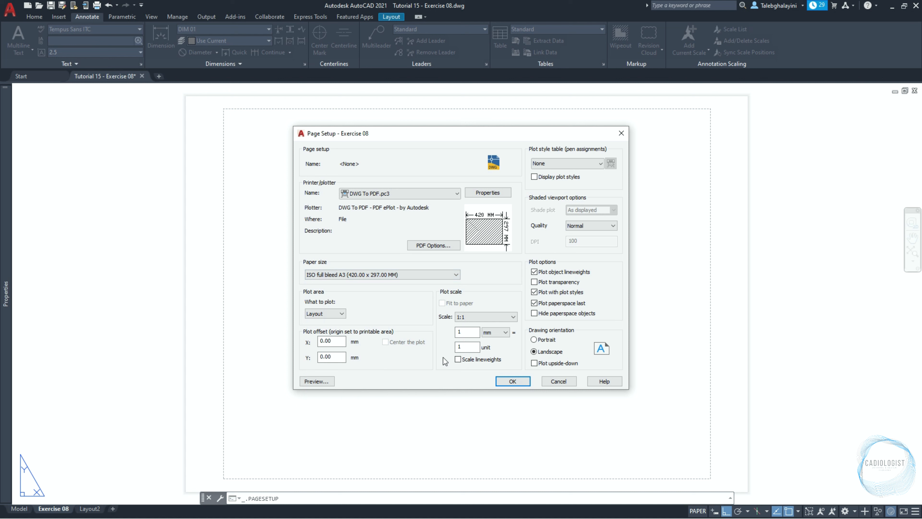
Step: Enable lineweight scaling and plot transparency with landscape orientation, and apply the page setup to the layout
click(457, 358)
click(534, 281)
click(534, 351)
click(516, 384)
click(500, 361)
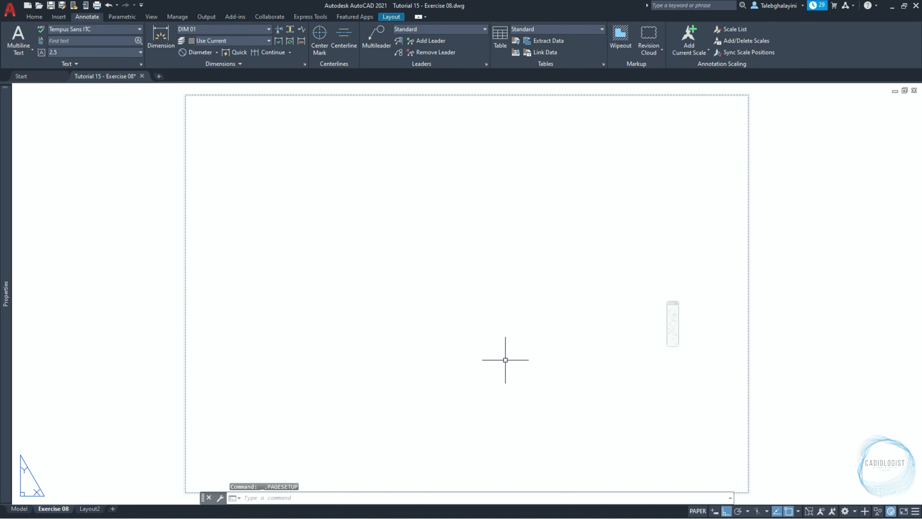
Step: Create a Three: Right viewport arrangement fitted to the whole A3 sheet
text(VPORT)
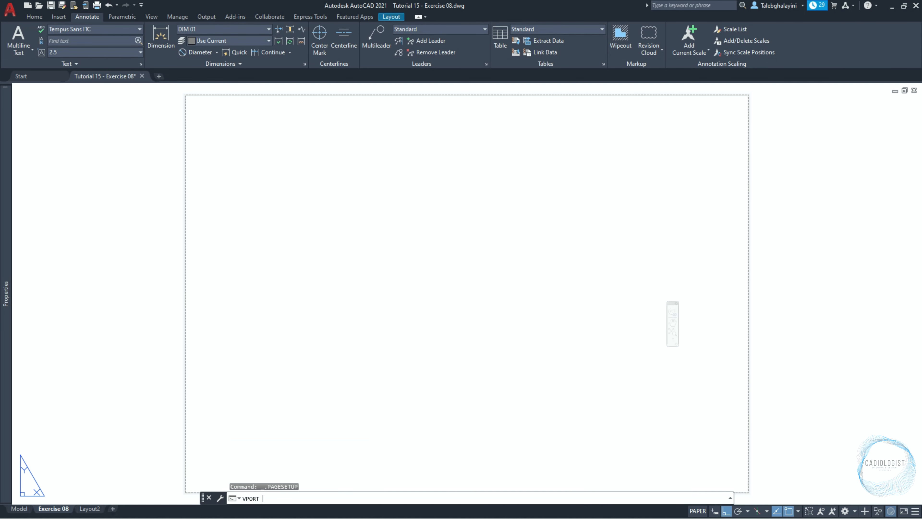
key(Return)
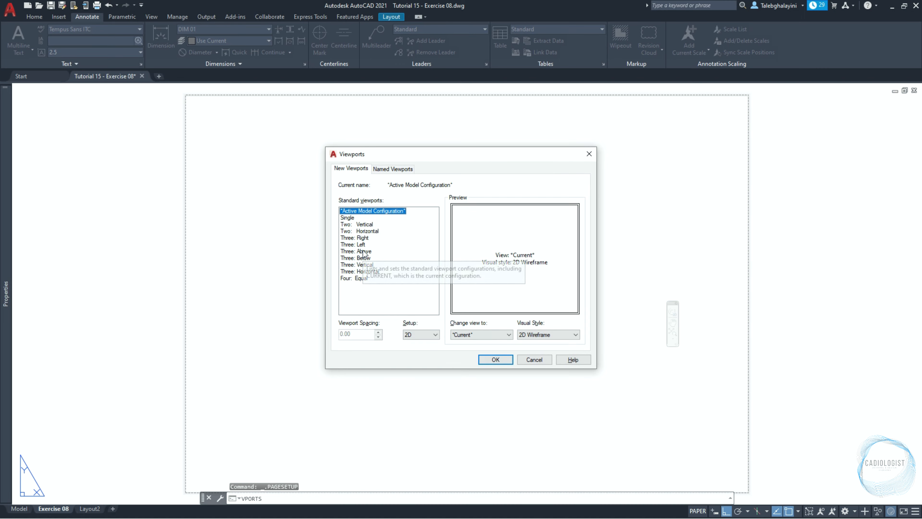
click(360, 237)
click(486, 360)
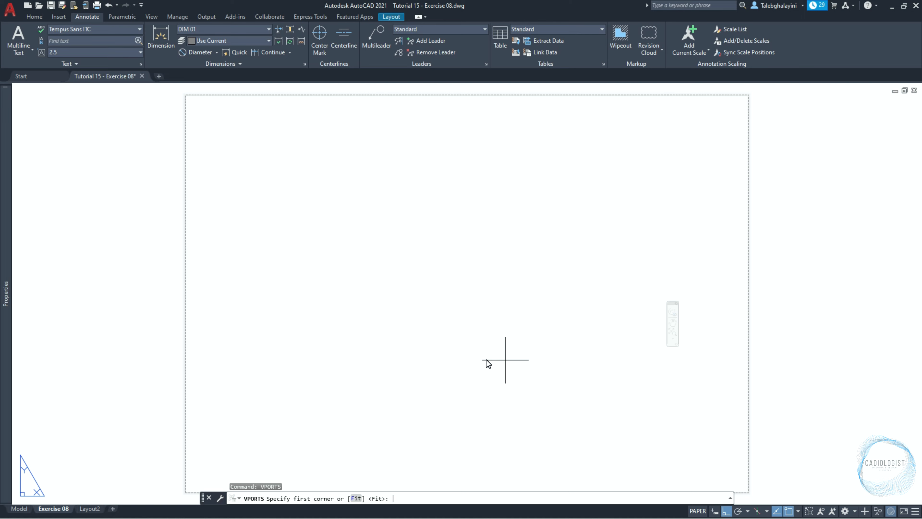
key(Return)
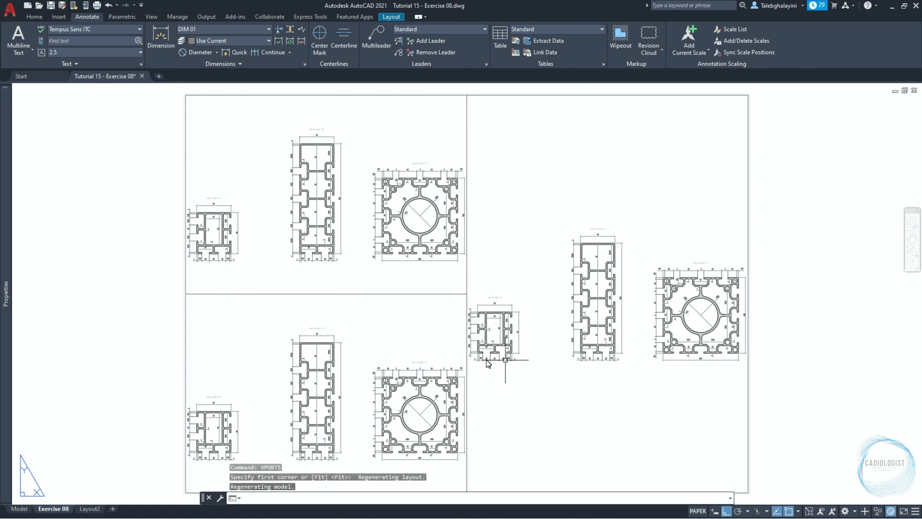
Step: Check the Defpoints layer in the layer list and move all three viewports to that layer
text(la)
key(Return)
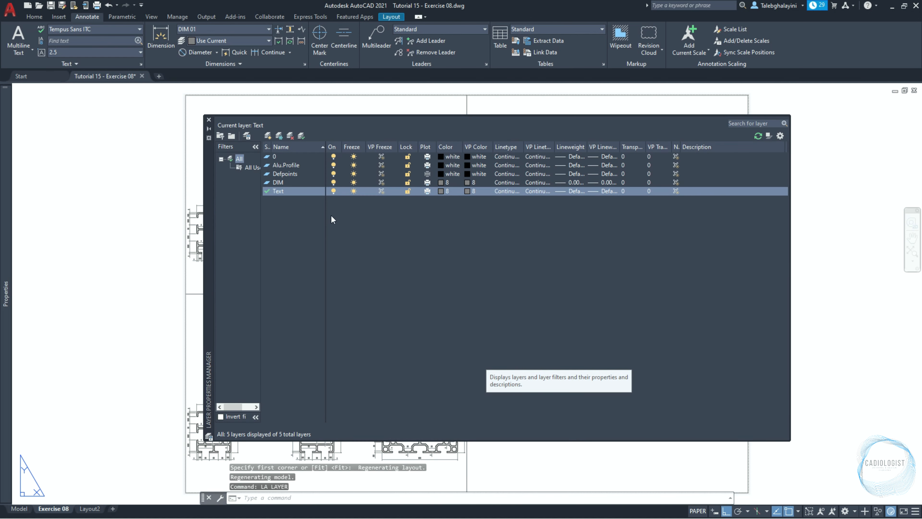
click(298, 173)
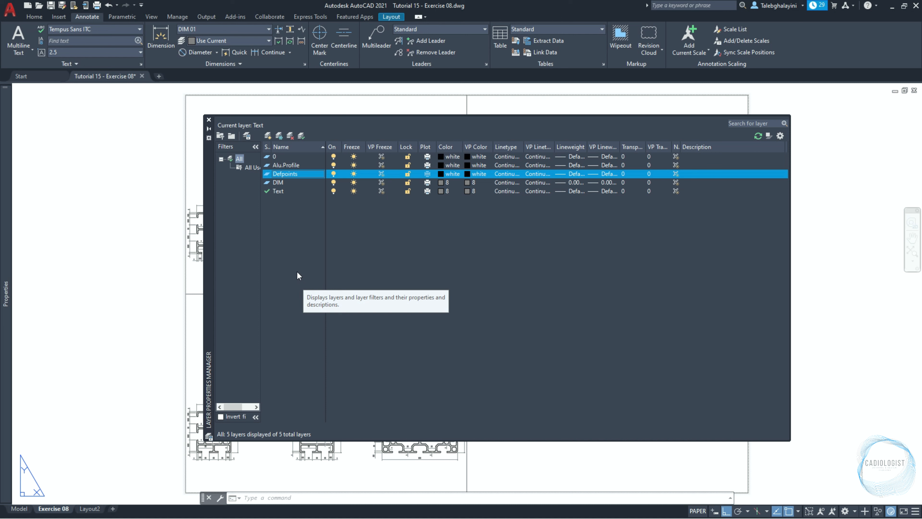
click(209, 122)
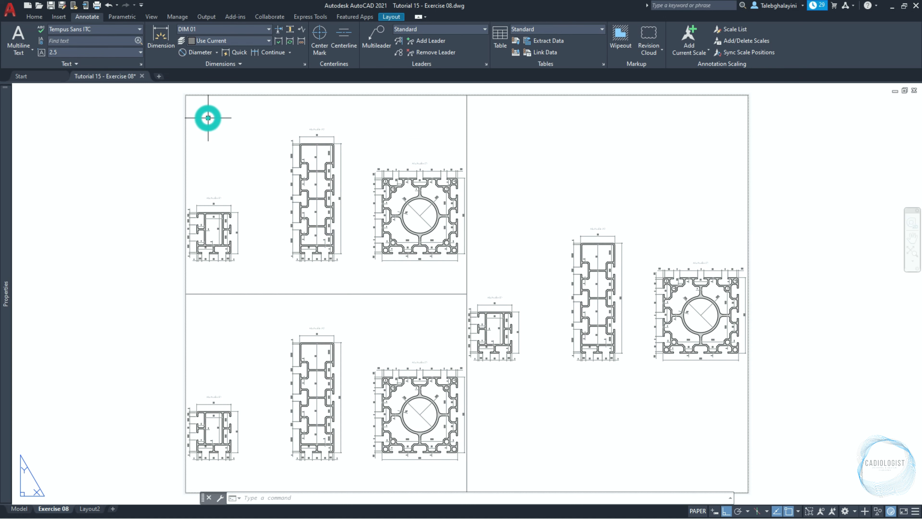
click(475, 275)
click(462, 297)
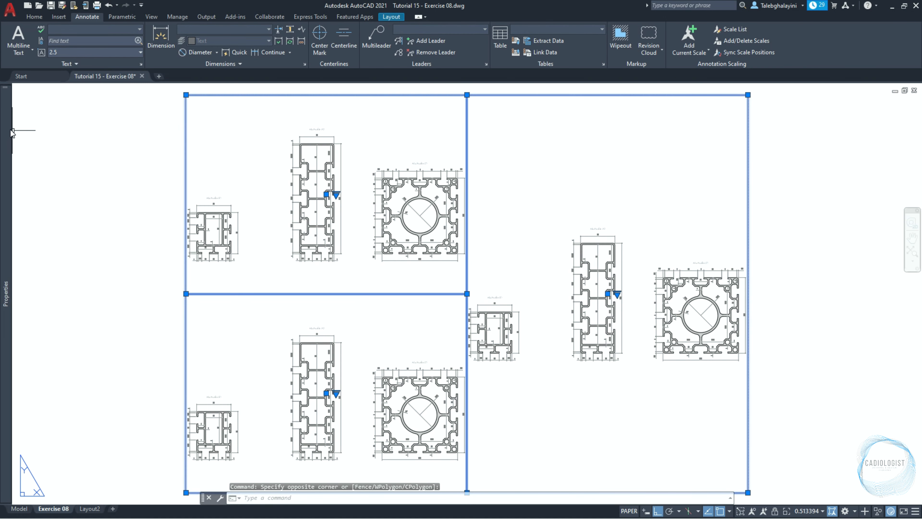
mouse_move(11, 134)
click(138, 126)
click(138, 126)
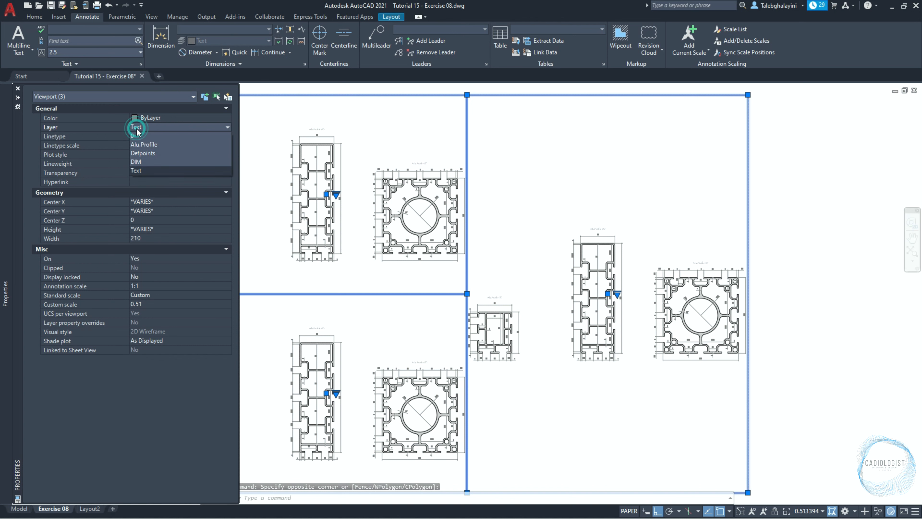
click(146, 153)
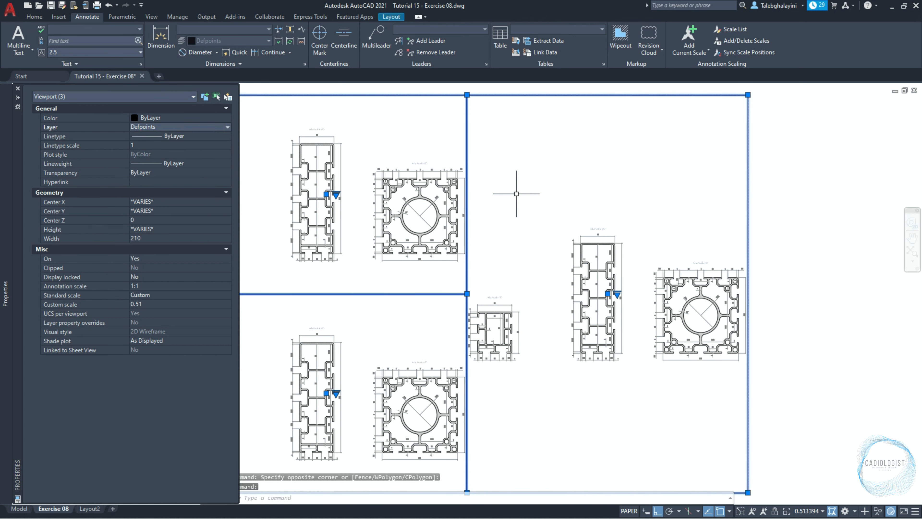
key(Escape)
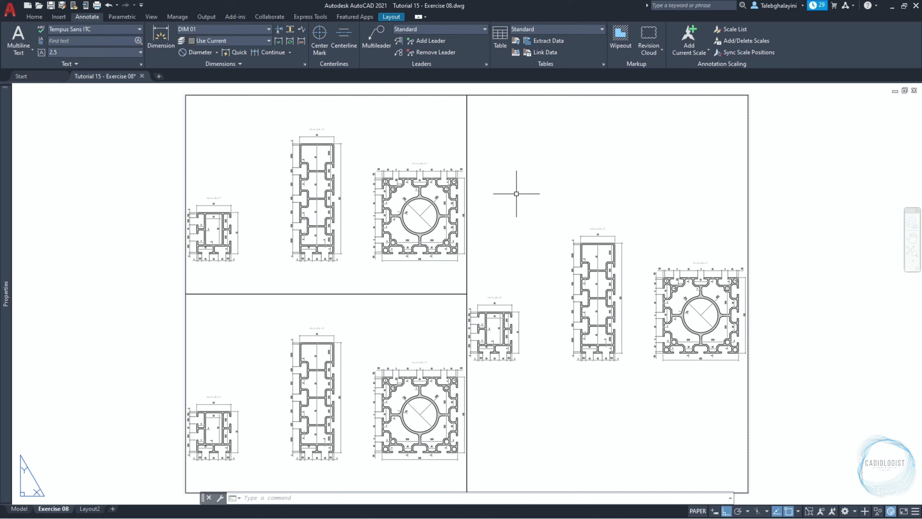
Step: Open "Tutorial 08 - Exercise 01.dwg" and copy its title block with the sheet border to the clipboard
click(38, 5)
click(403, 184)
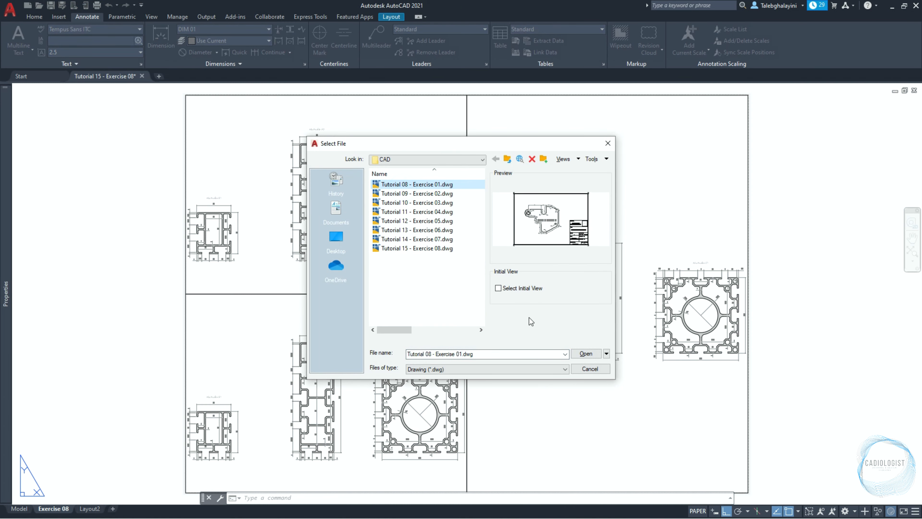
click(575, 353)
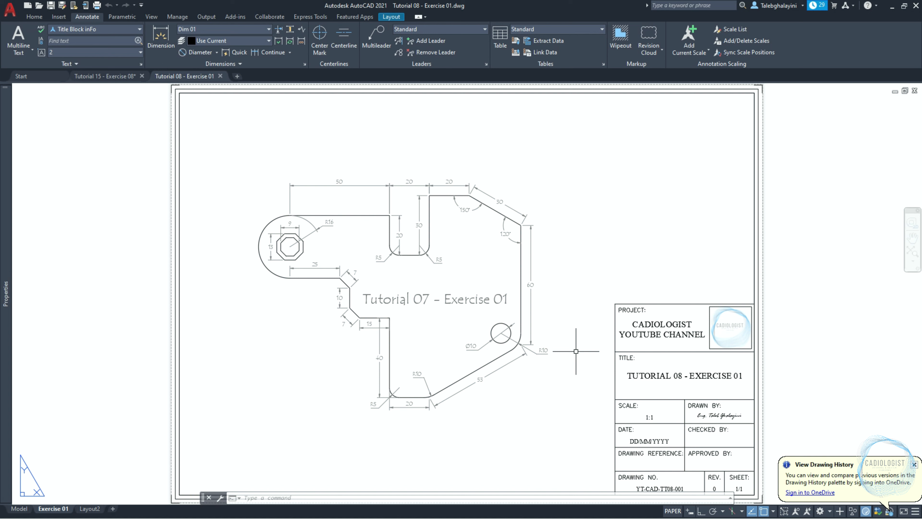
key(ctrl+z)
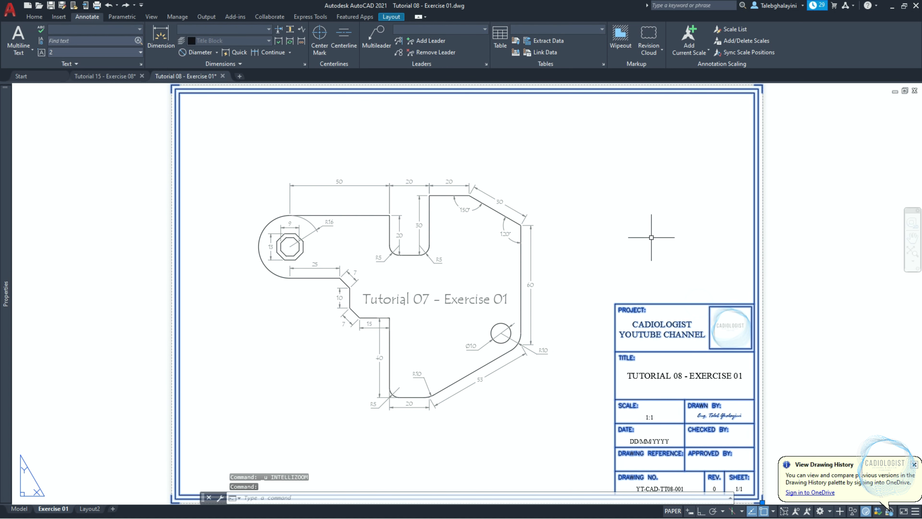
key(ctrl+c)
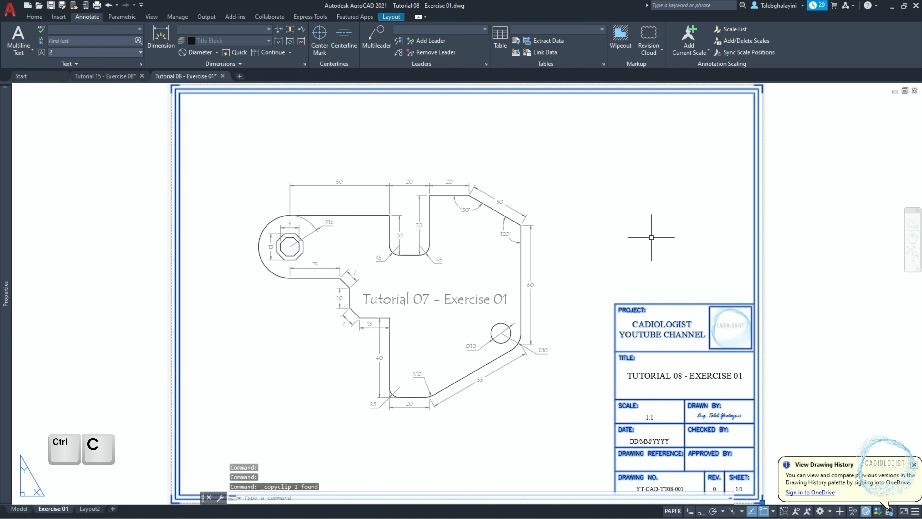
Step: Return to the Tutorial 15 - Exercise 08 drawing and paste the title block into the empty paper space beside the sheet
click(123, 78)
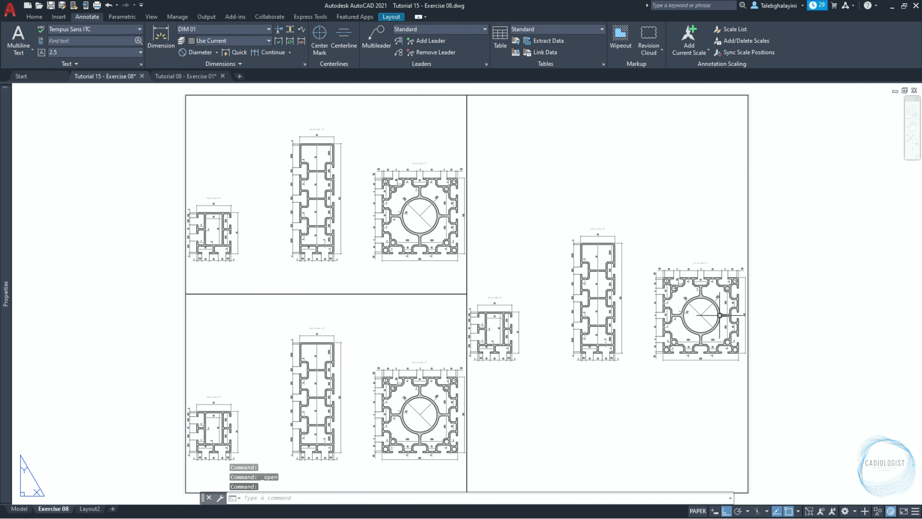
key(ctrl+v)
middle_drag(650, 357, 420, 335)
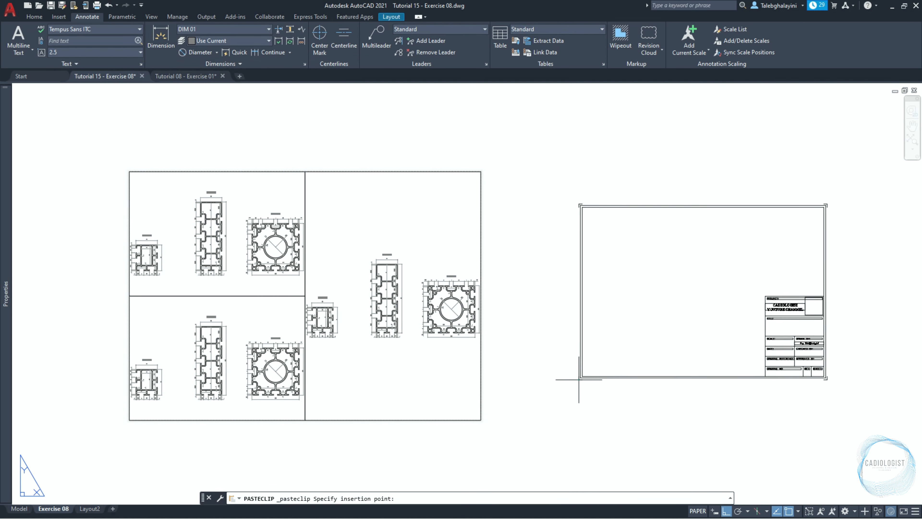
click(579, 377)
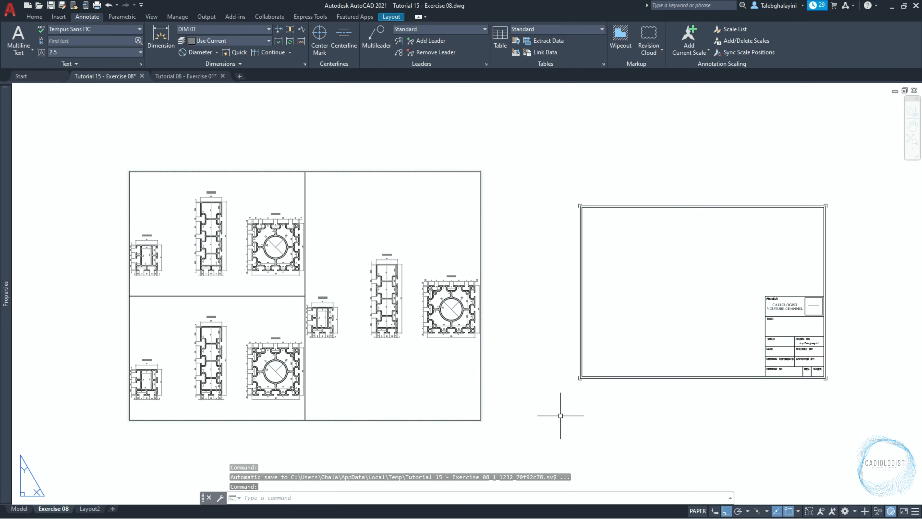
Step: Scale the pasted title block from A4 to A3, using 420/297 for X and 297/210 for Y
click(581, 378)
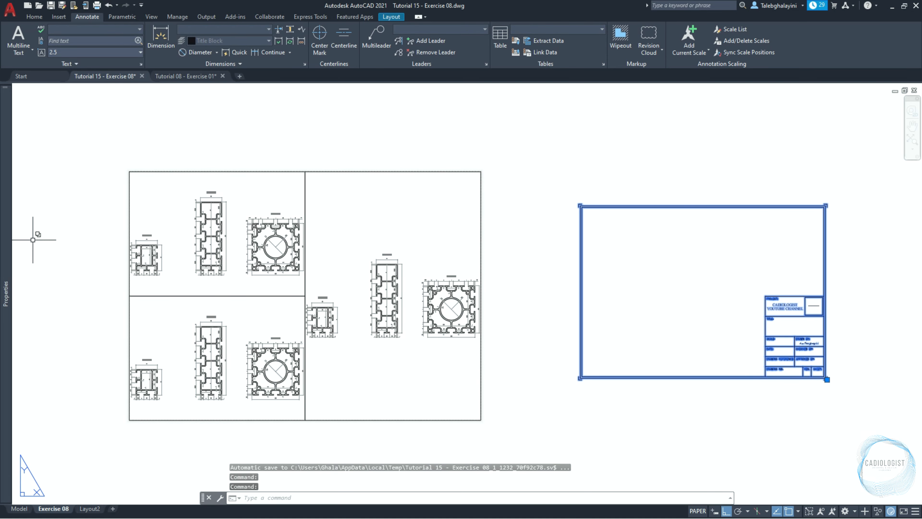
mouse_move(6, 239)
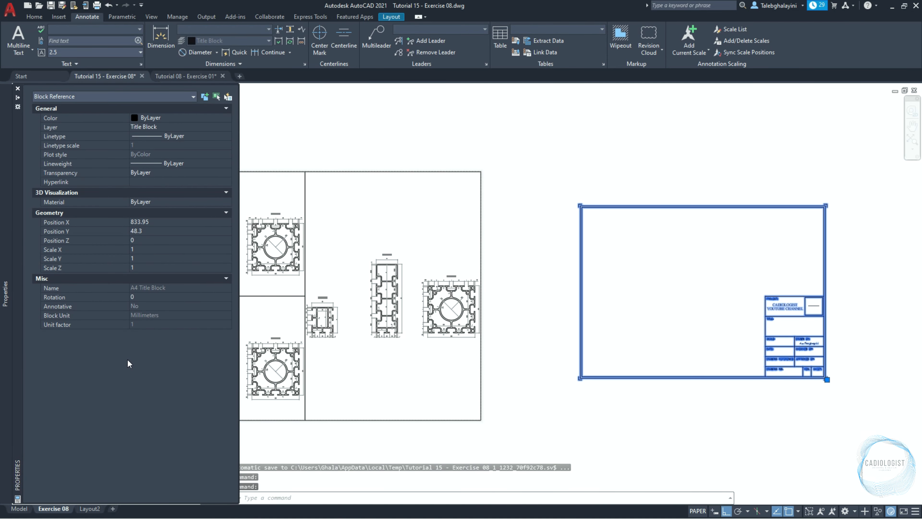
click(154, 250)
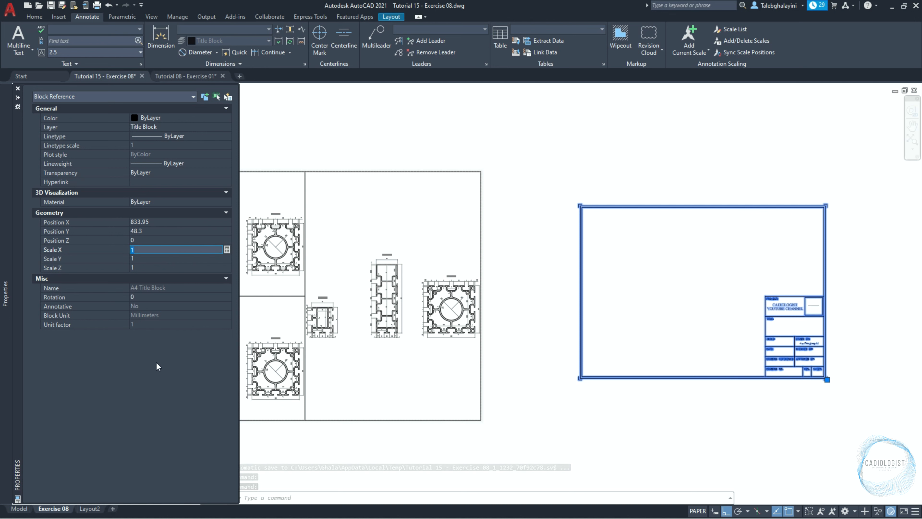
text(420/29)
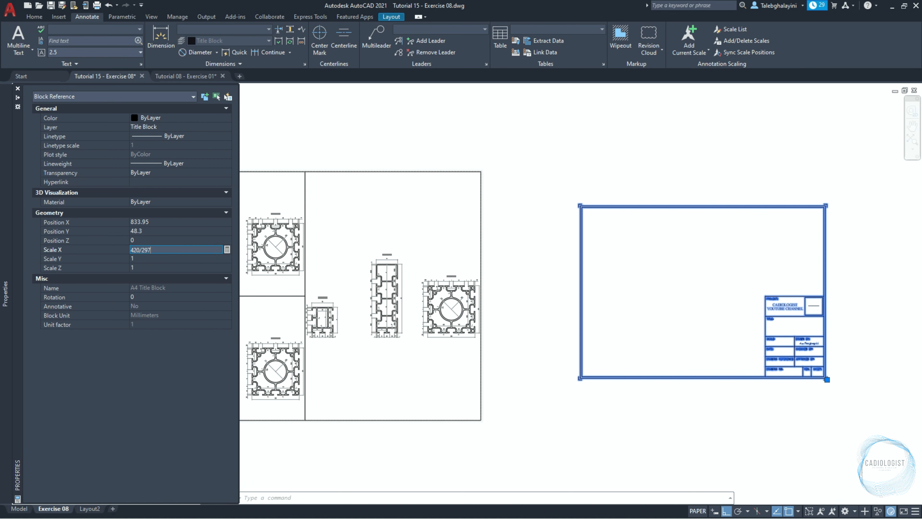
text(7)
click(147, 260)
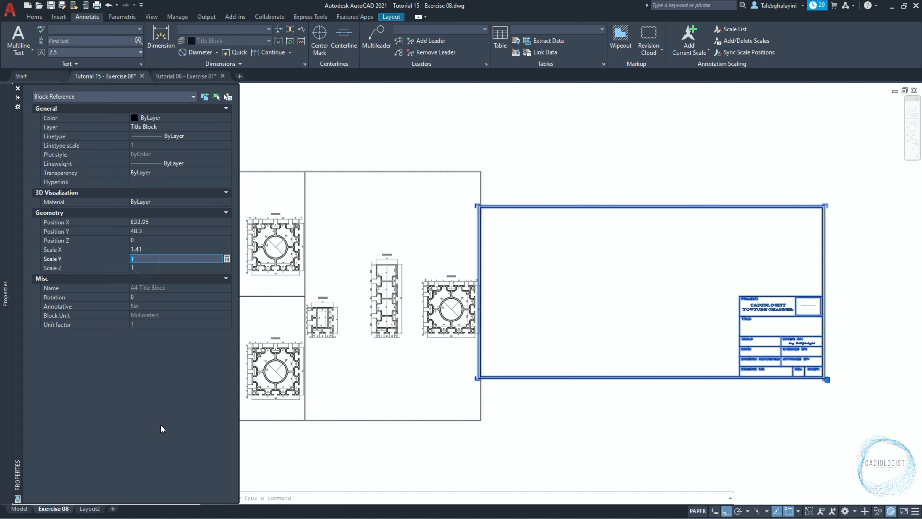
text(297/210)
click(161, 425)
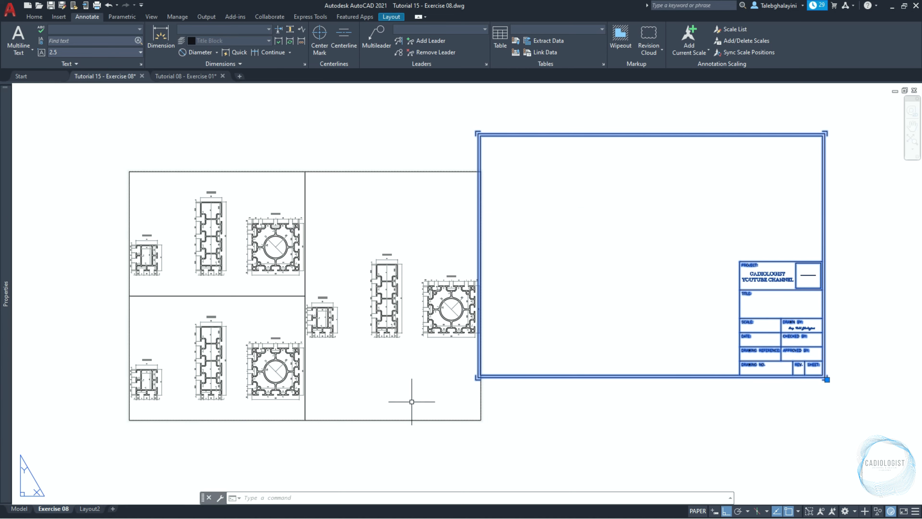
Step: Move the scaled title block by its lower-right corner onto the lower-right corner of the viewport arrangement
click(827, 380)
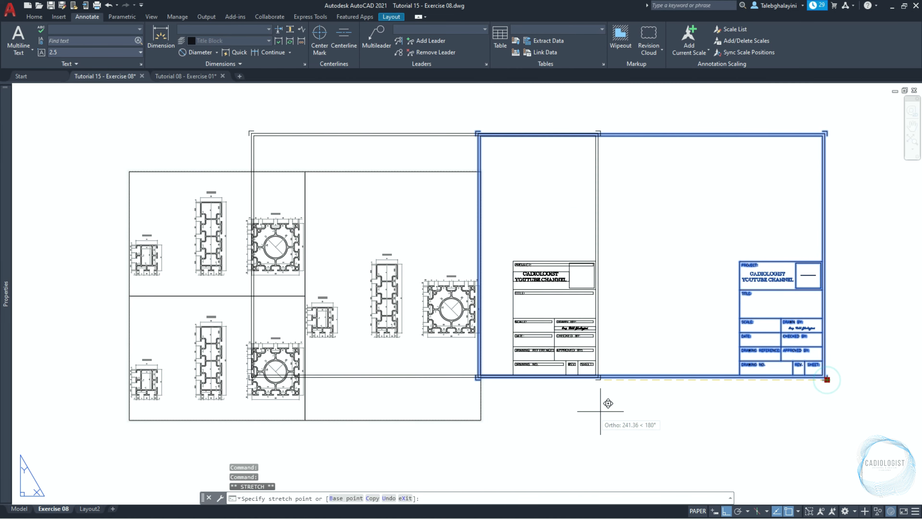
click(481, 420)
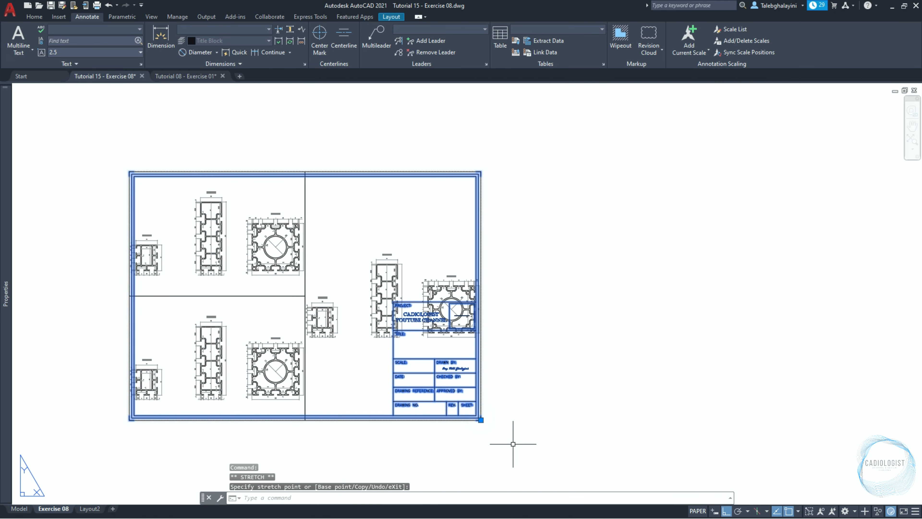
key(Escape)
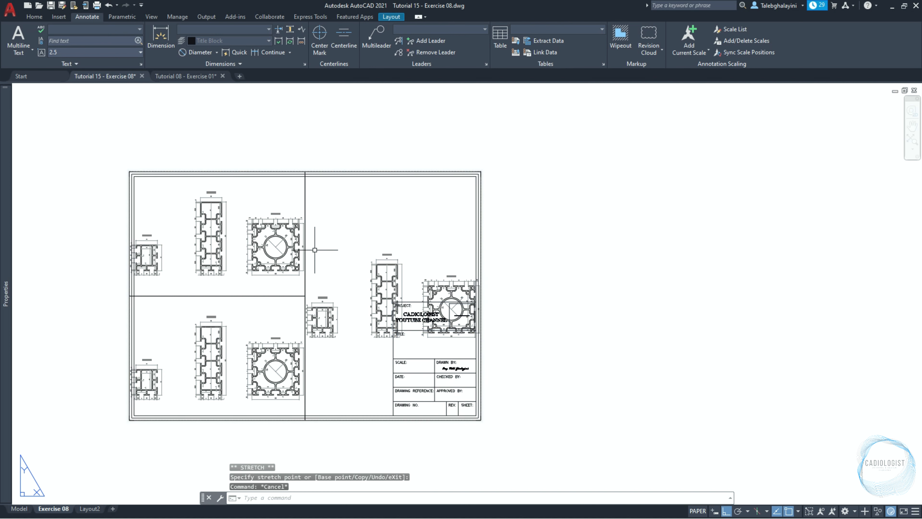
Step: Select all three viewports and stretch their outer top-right and top-left corners to the inner corners of the sheet border
click(309, 291)
click(302, 298)
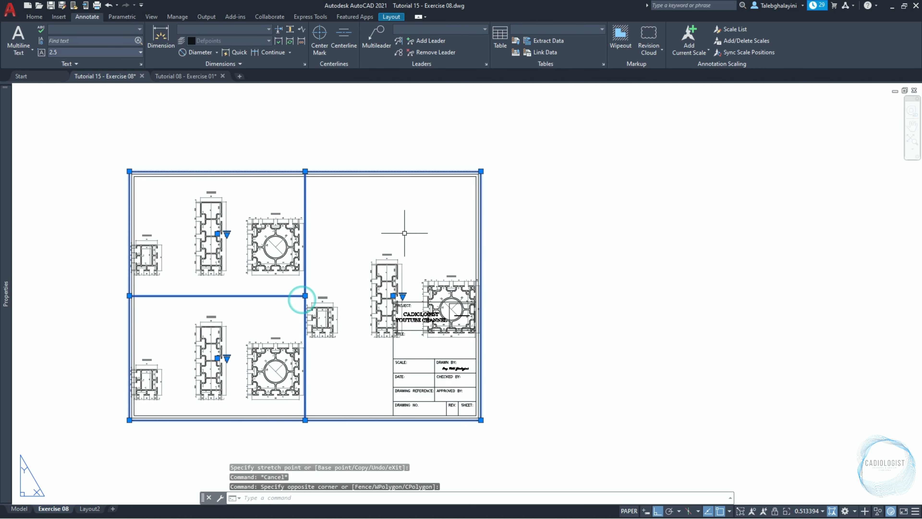
scroll(449, 196, up, 4)
click(532, 143)
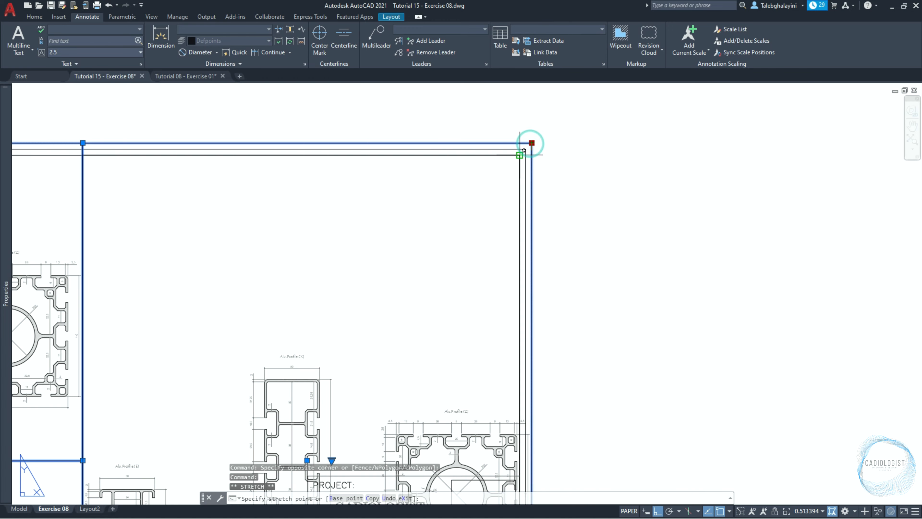
scroll(531, 145, down, 3)
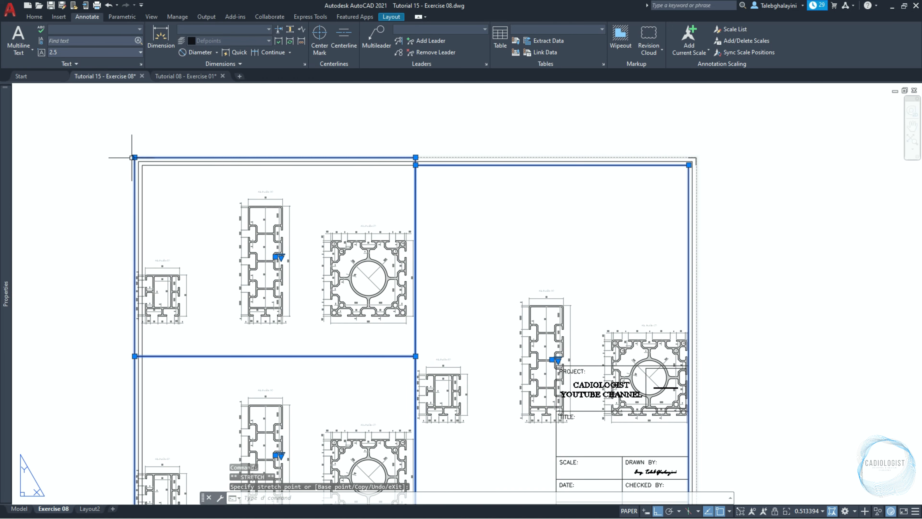
click(143, 164)
scroll(188, 190, down, 4)
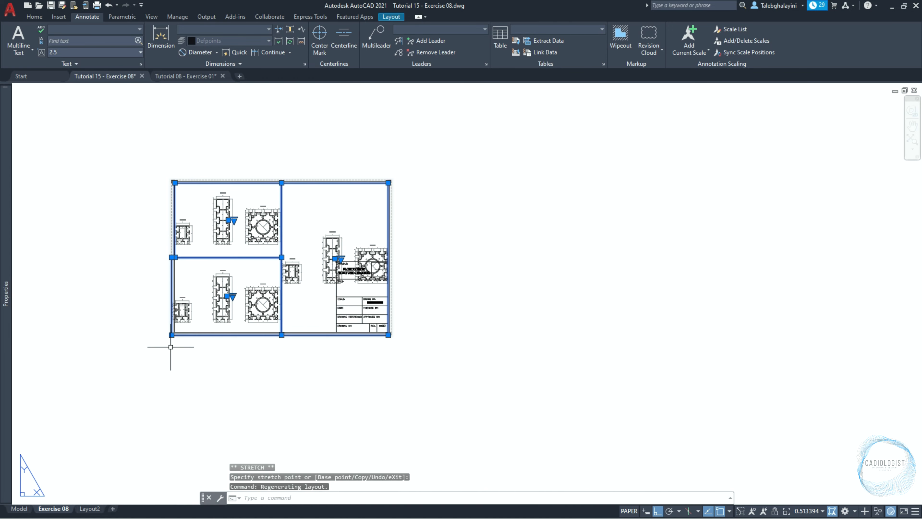
Step: Stretch the viewports' bottom-left corner to the inner border corner and the bottom-right corner to the title block's lower-left corner
scroll(185, 365, up, 6)
click(177, 241)
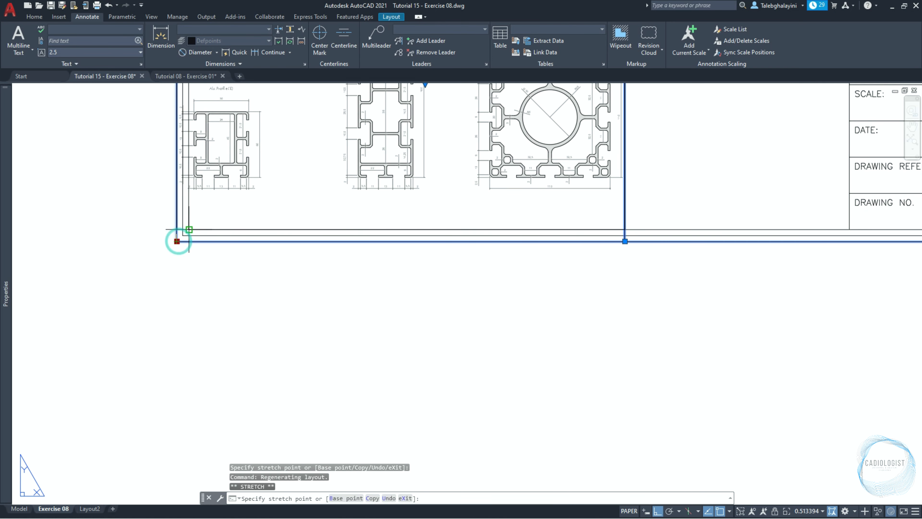
click(189, 229)
scroll(179, 268, down, 3)
click(465, 256)
scroll(468, 267, up, 5)
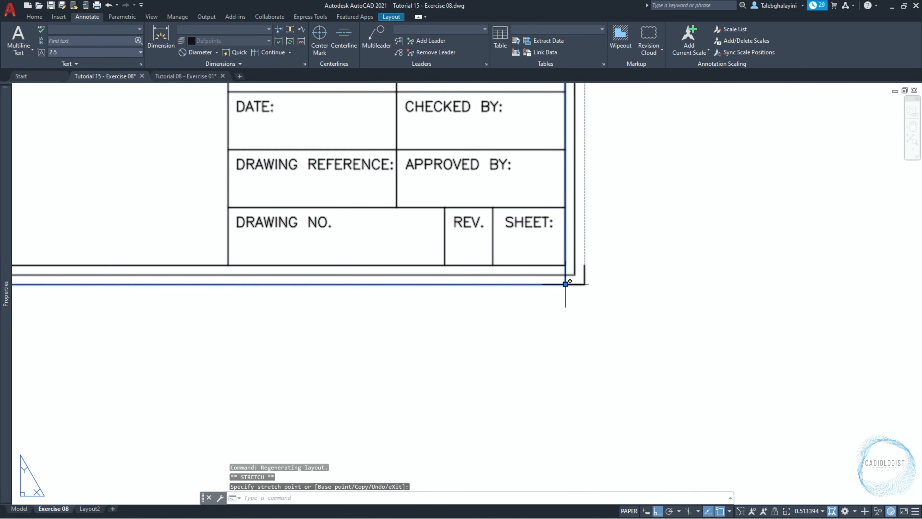
click(566, 283)
click(228, 264)
scroll(228, 263, down, 6)
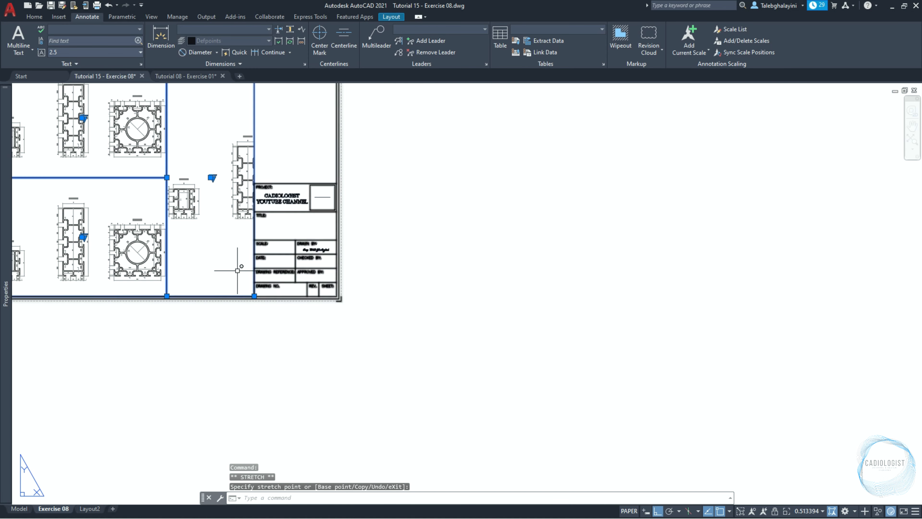
Step: Set the scale of all three selected viewports to 1:1
key(Escape)
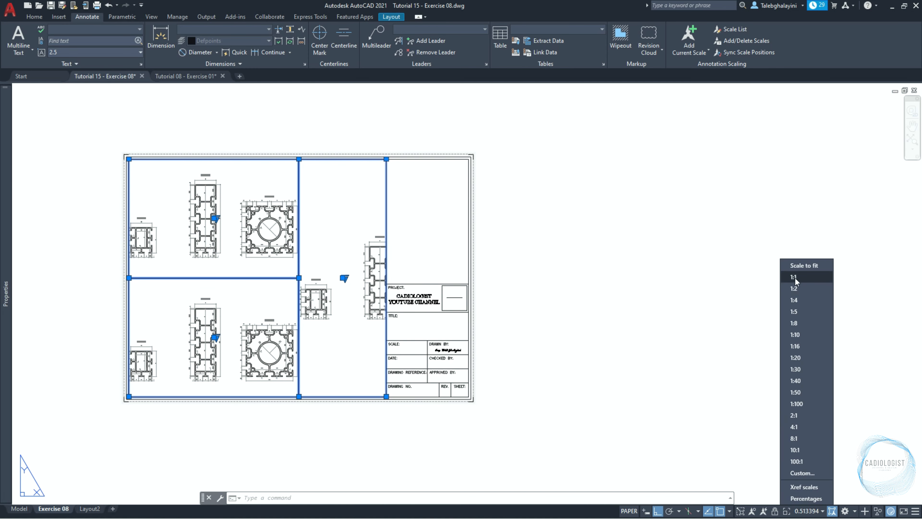
click(794, 277)
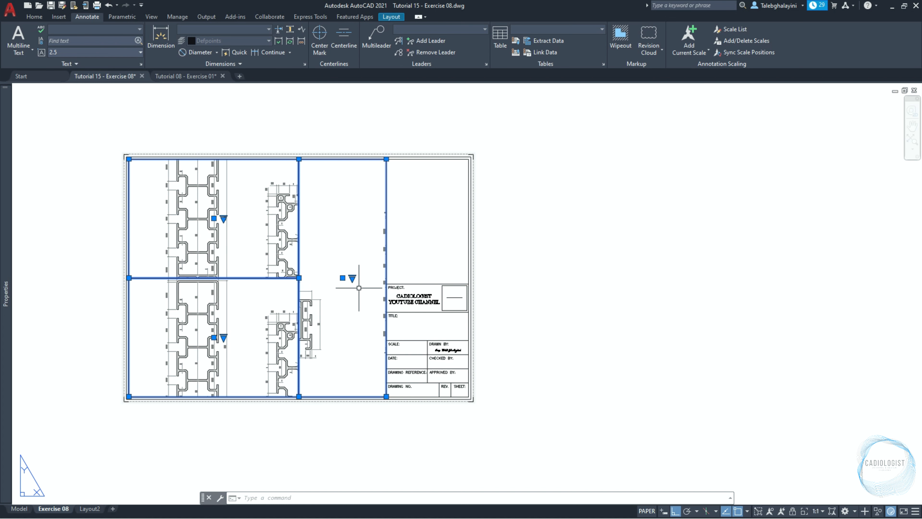
Step: Centre the tall aluminium profile inside the right viewport and lock that viewport
double_click(359, 288)
middle_drag(360, 289, 288, 279)
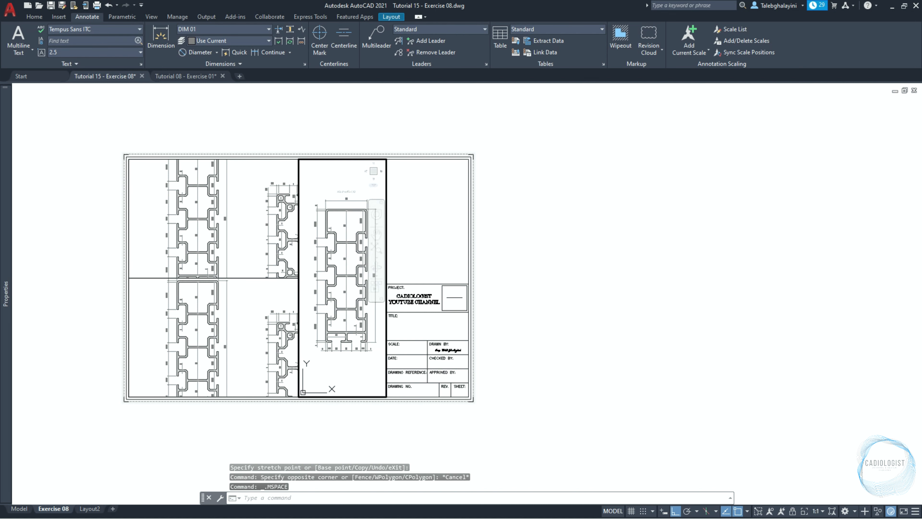
middle_drag(342, 298, 340, 298)
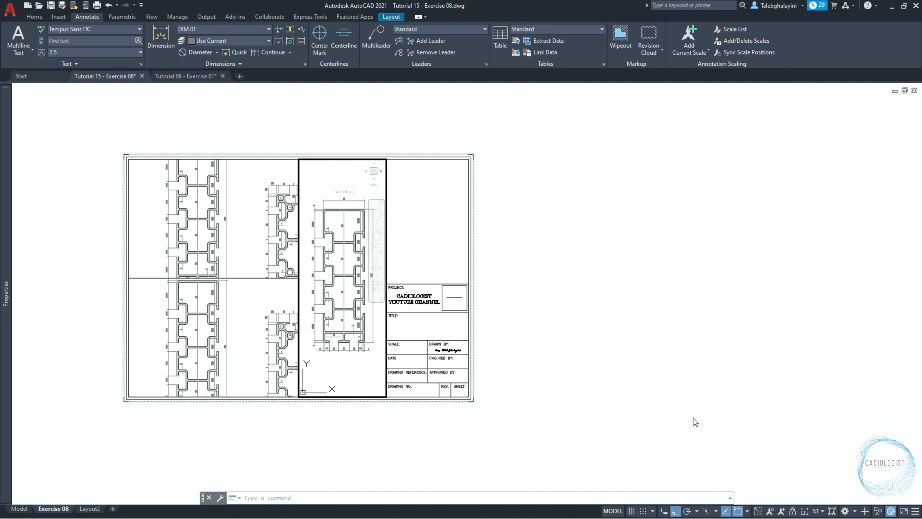
click(793, 511)
double_click(628, 364)
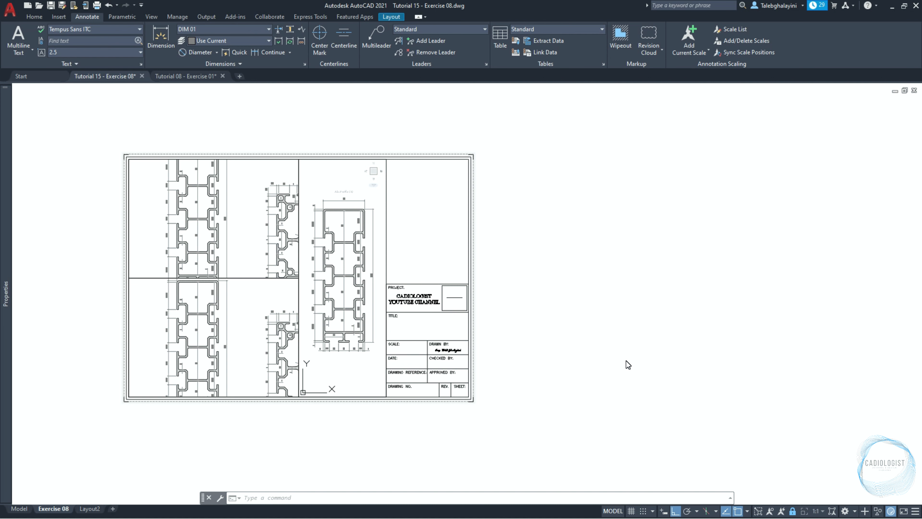
Step: Centre the square Alu Profile with the round bore in the upper-left viewport and lock that viewport
double_click(536, 287)
scroll(236, 269, up, 2)
middle_drag(263, 284, 188, 238)
double_click(349, 284)
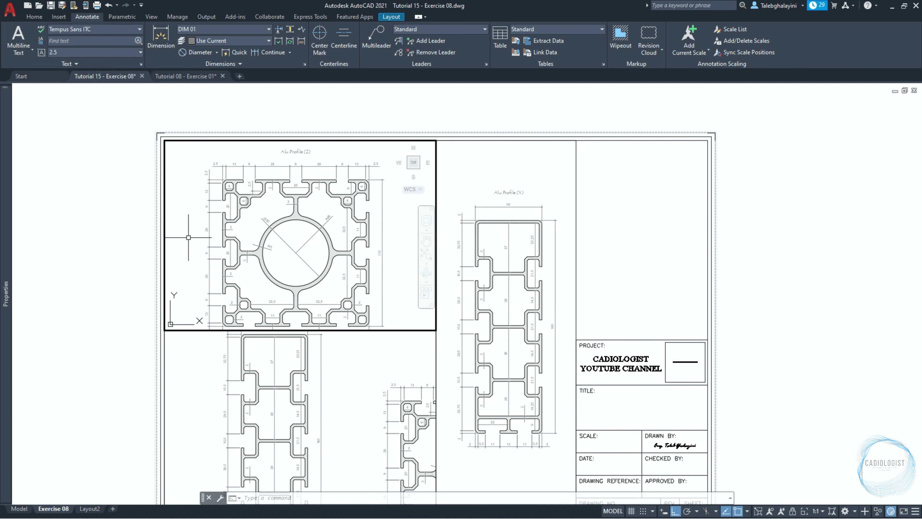
middle_drag(300, 272, 302, 283)
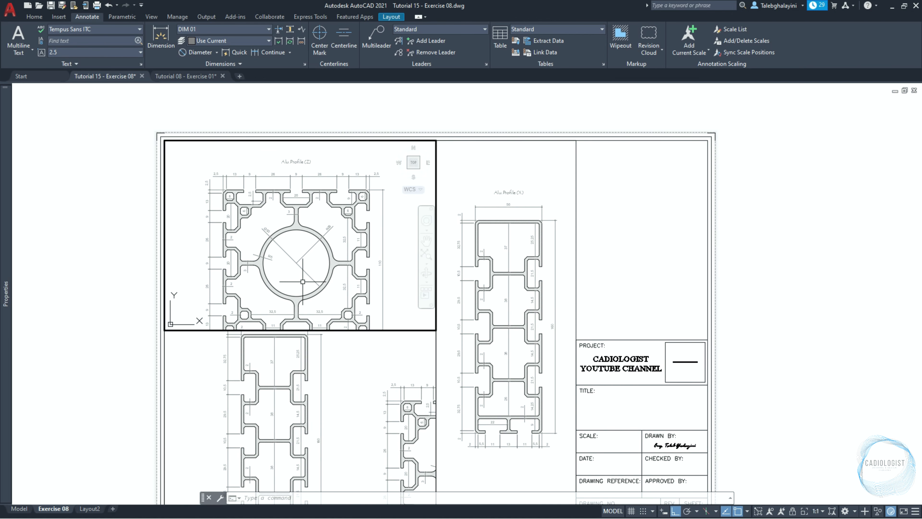
Step: Centre the small aluminium profile in the lower-left viewport, then lock it and zoom to the sheet extents
double_click(309, 398)
scroll(351, 329, down, 1)
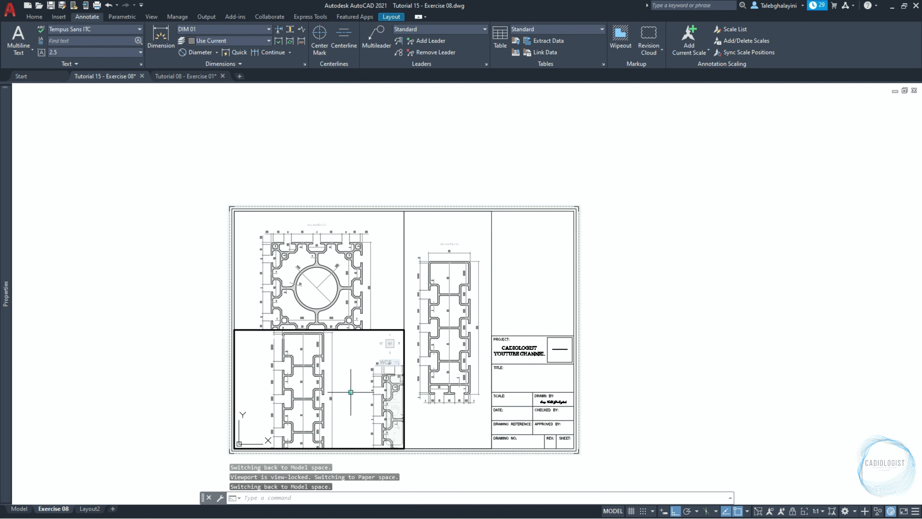
middle_drag(401, 441, 398, 452)
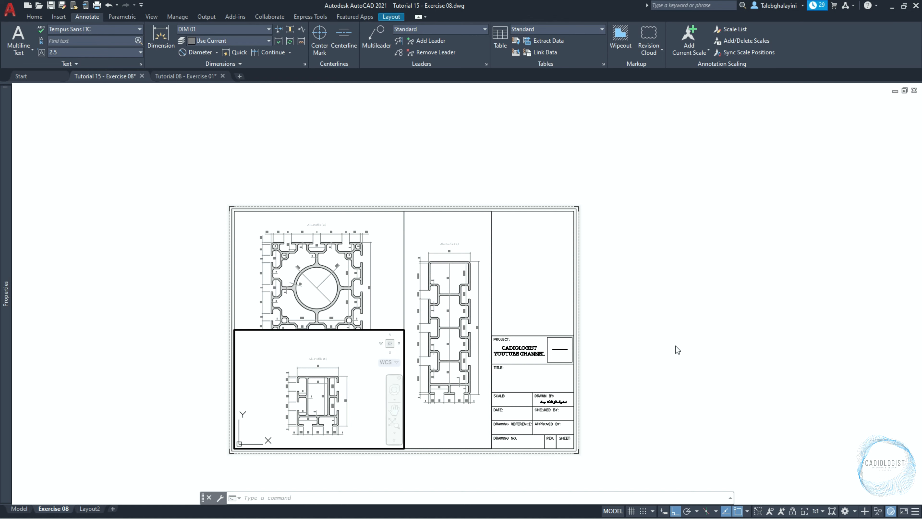
text(z)
key(Return)
text(e)
key(Return)
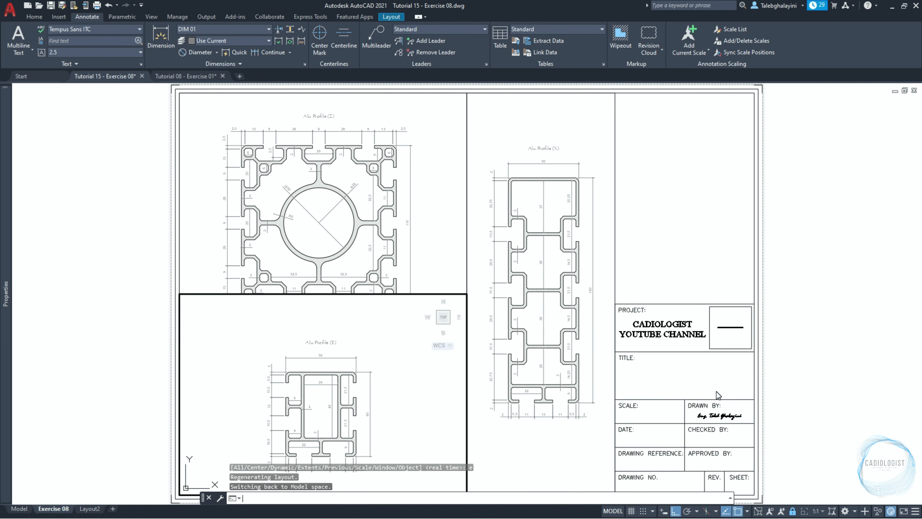
Step: Return to paper space and move the left and right edges of the two left viewports inward by 5 mm
double_click(168, 257)
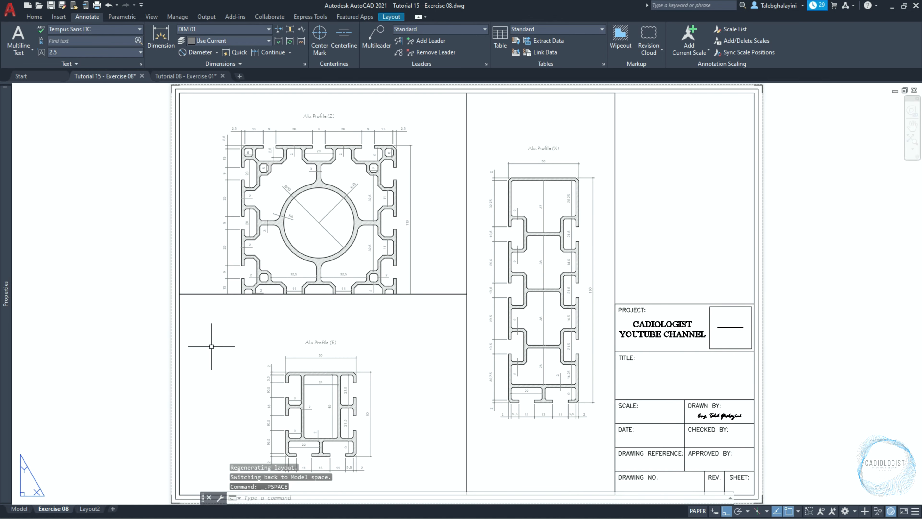
click(230, 340)
click(180, 279)
click(180, 293)
text(5)
key(Return)
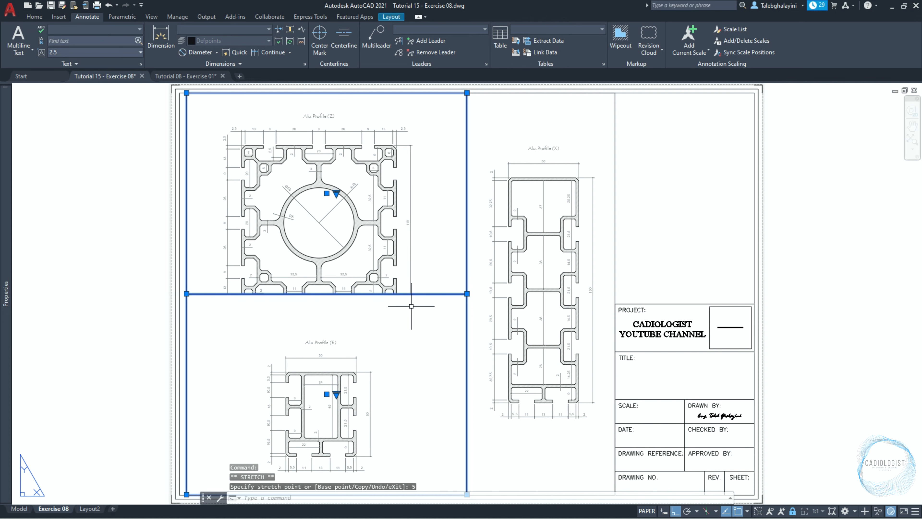
click(467, 294)
text(5)
key(Return)
Step: Move the upper-left viewport's top edge and the lower-left viewport's bottom edge inward by 5 mm
click(187, 93)
text(5)
key(Return)
key(Return)
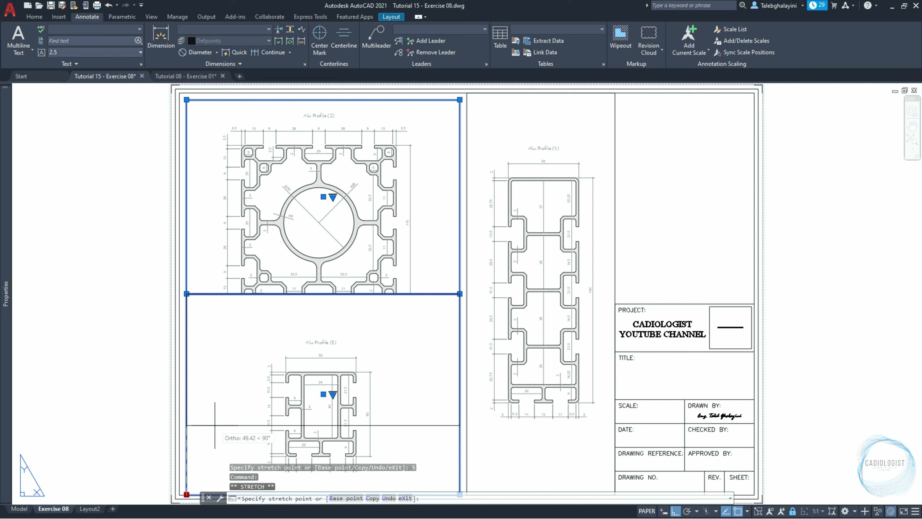
key(Escape)
Step: Lower the top edge of the lower-left viewport by 25 mm
click(186, 305)
click(187, 294)
text(25)
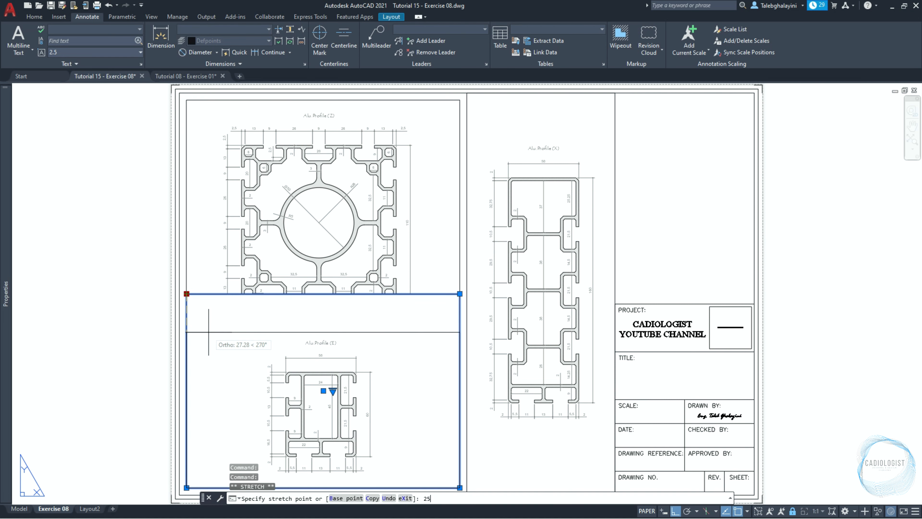
key(Return)
Step: Extend the bottom edge of the upper-left viewport downward by 20 mm
click(200, 293)
click(186, 293)
text(20)
key(Return)
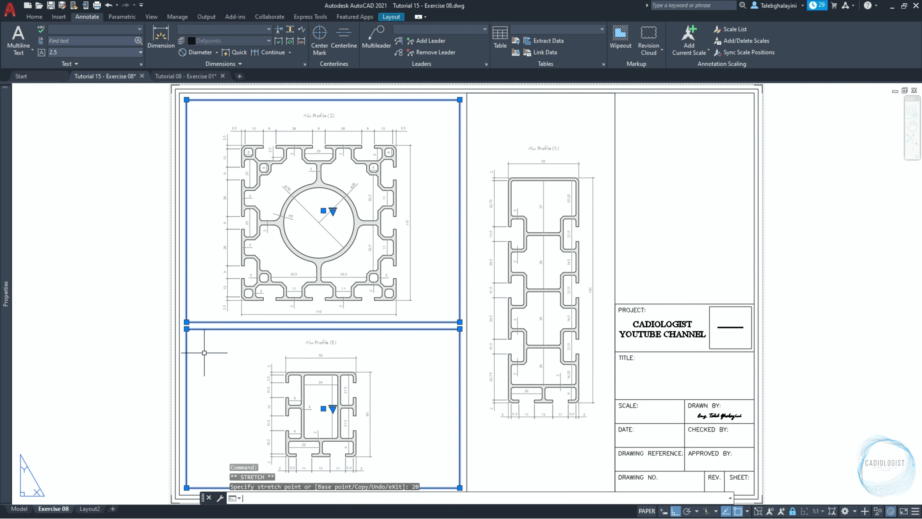
key(Escape)
Step: Move the bottom and right edges of the tall profile's viewport inward by 5 mm
middle_drag(220, 366, 233, 351)
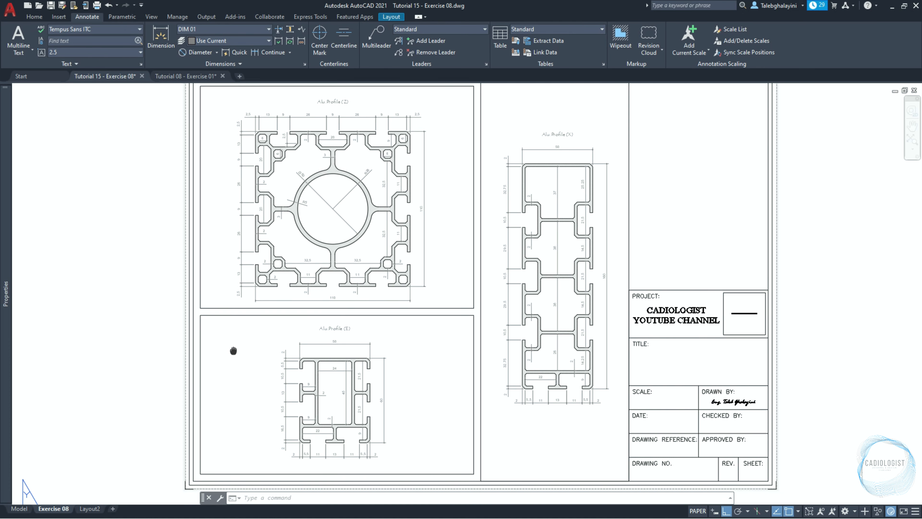
click(482, 389)
click(481, 473)
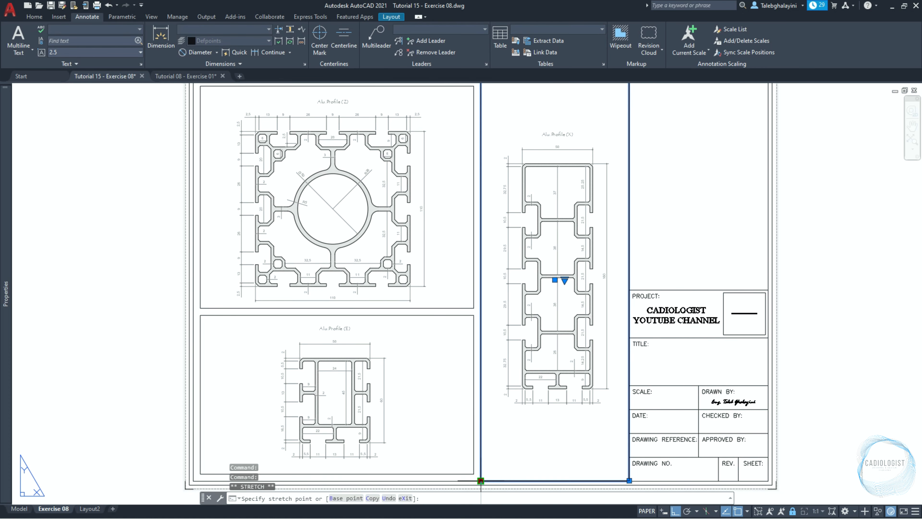
text(5)
key(Return)
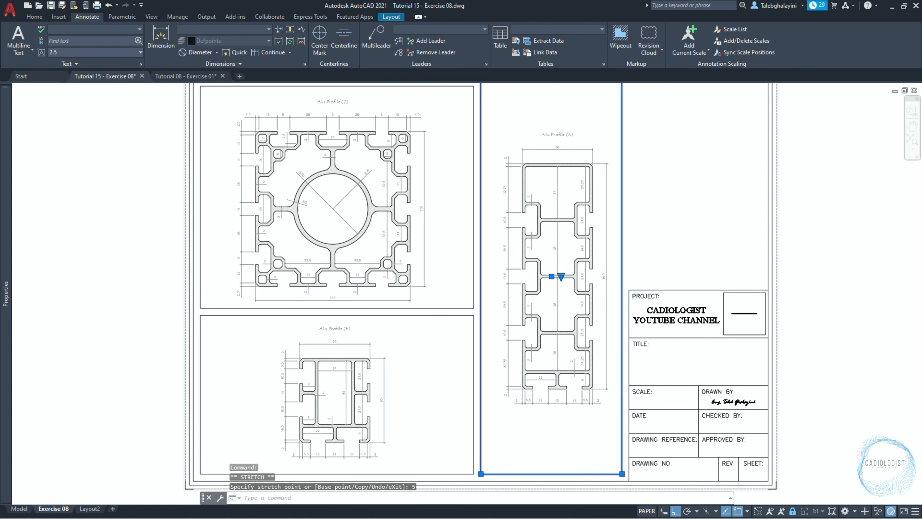
Step: Lower the top edge of the tall profile's viewport level with the upper-left viewport and zoom to the sheet extents
scroll(596, 243, down, 2)
click(596, 243)
scroll(603, 234, up, 2)
key(Escape)
middle_drag(617, 347, 609, 241)
key(Escape)
text(z)
key(Return)
text(e)
key(Return)
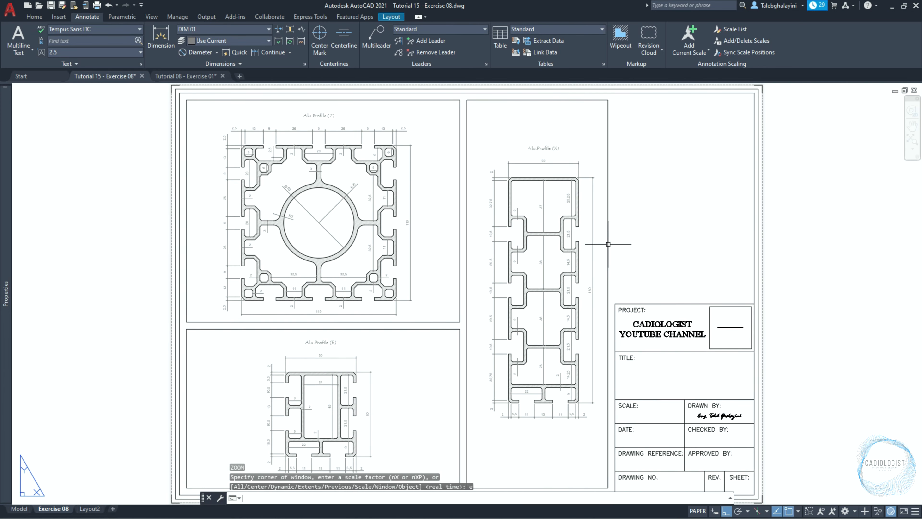
Step: Make layer 0 current and draw a rectangle tracing the upper-left viewport's outline from corner to corner
mouse_move(7, 152)
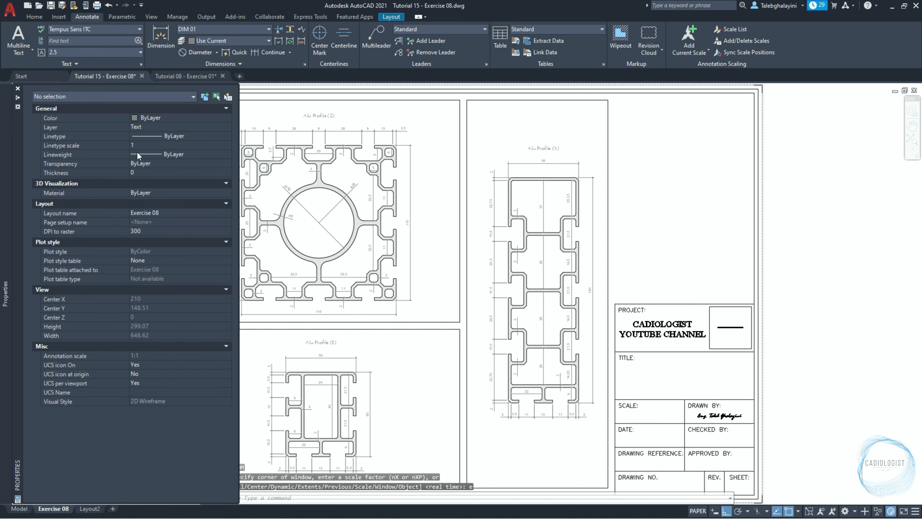
click(159, 127)
click(154, 137)
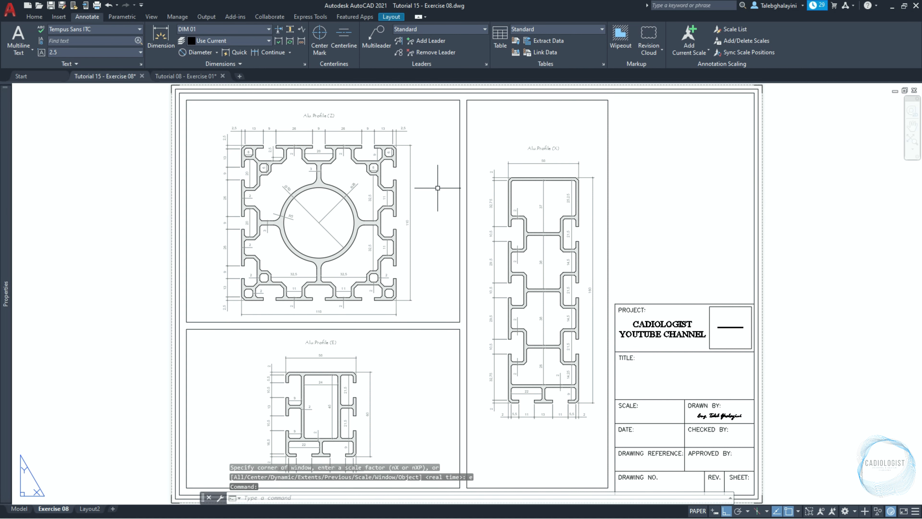
text(rec)
key(Return)
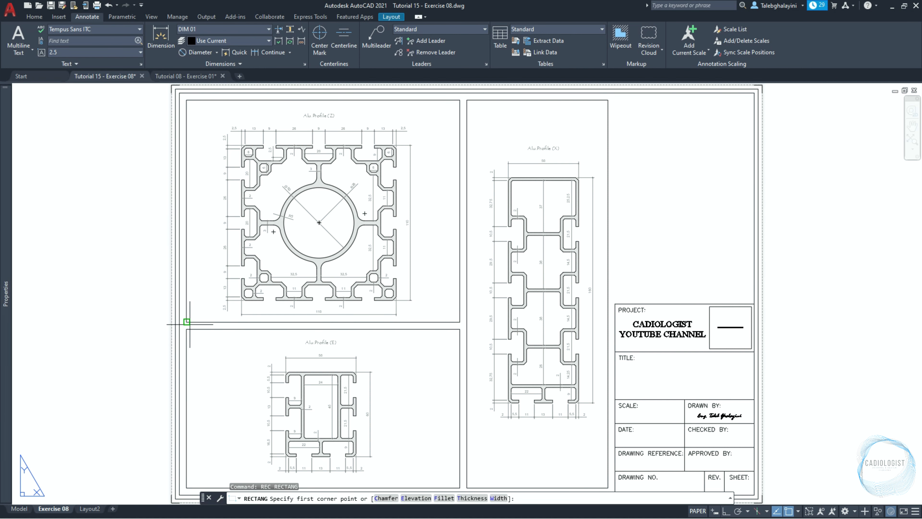
click(187, 100)
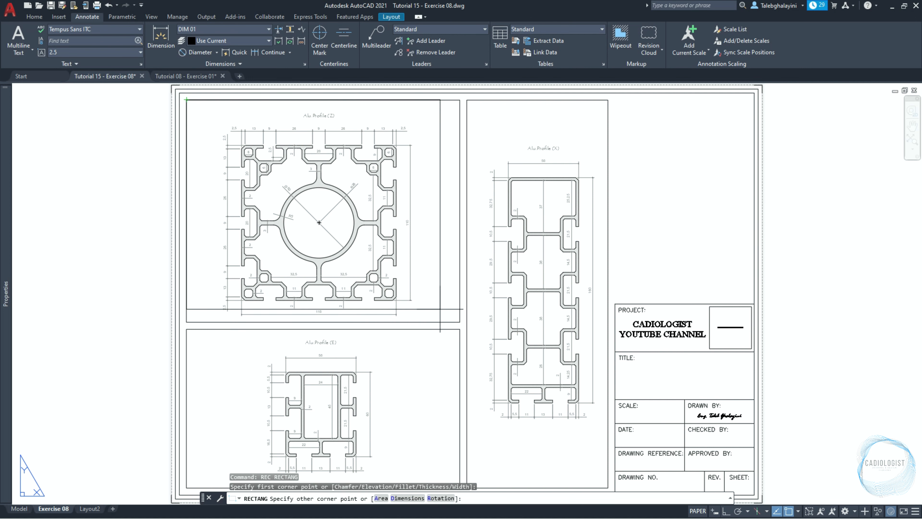
click(460, 322)
Step: Draw rectangles tracing the outlines of the lower-left viewport and the tall profile's viewport
key(Return)
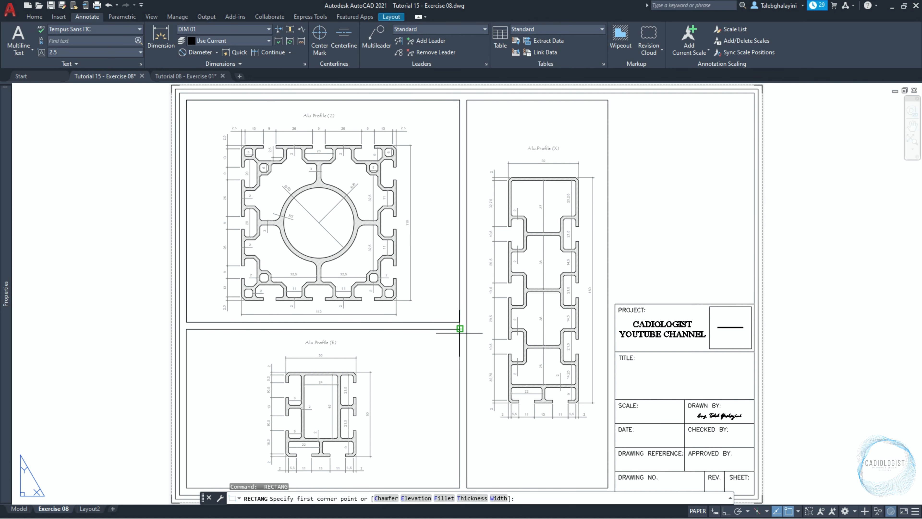
click(460, 328)
click(186, 488)
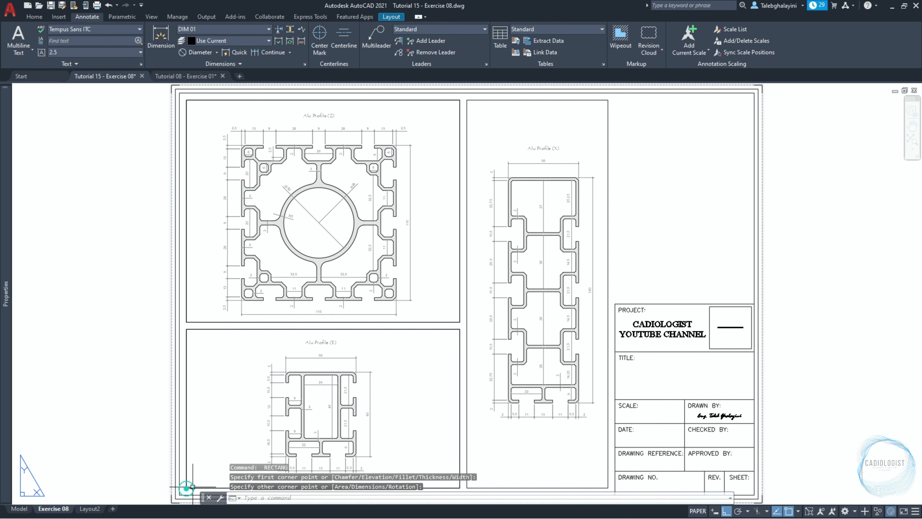
key(Return)
click(467, 487)
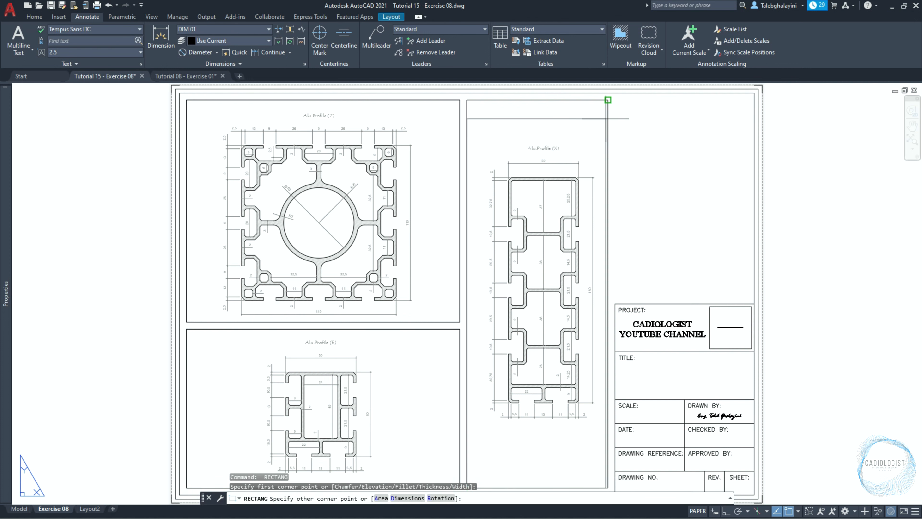
click(605, 119)
Step: Select all three viewport border rectangles and set their color to index color 9
click(460, 122)
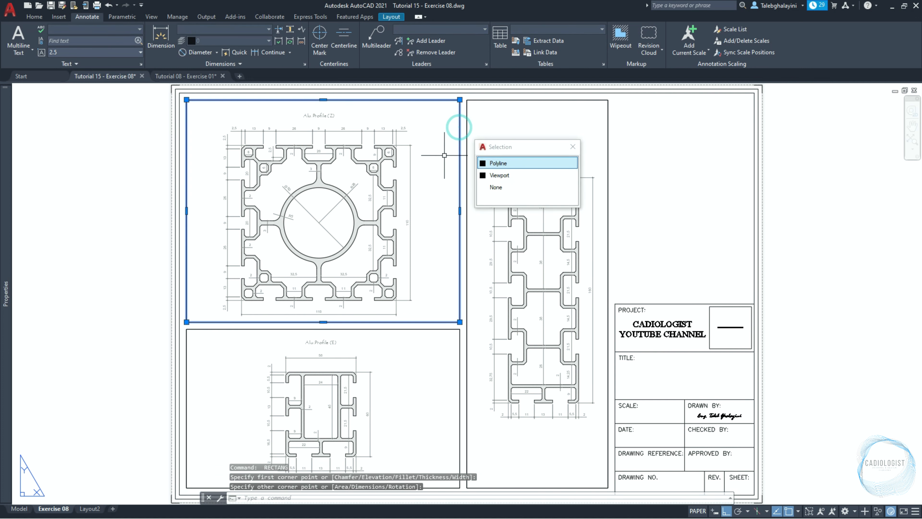
click(519, 164)
right_click(138, 196)
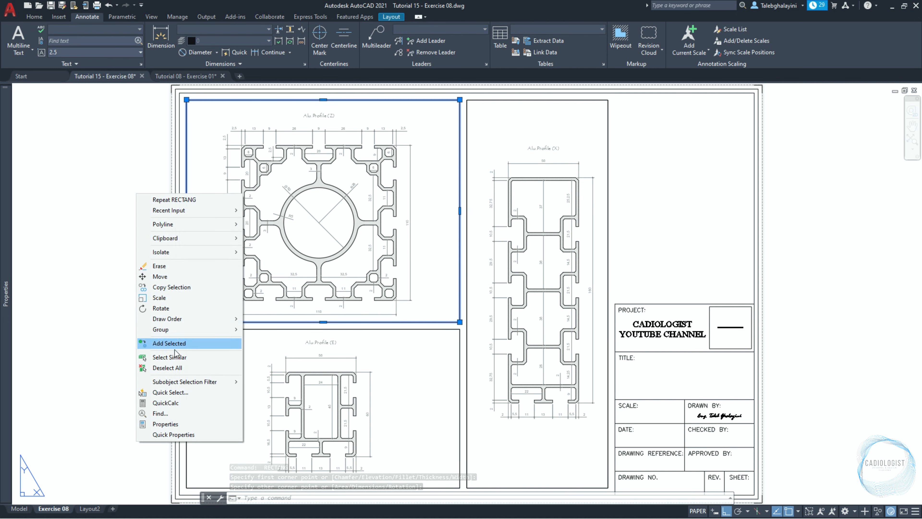
click(169, 357)
mouse_move(5, 132)
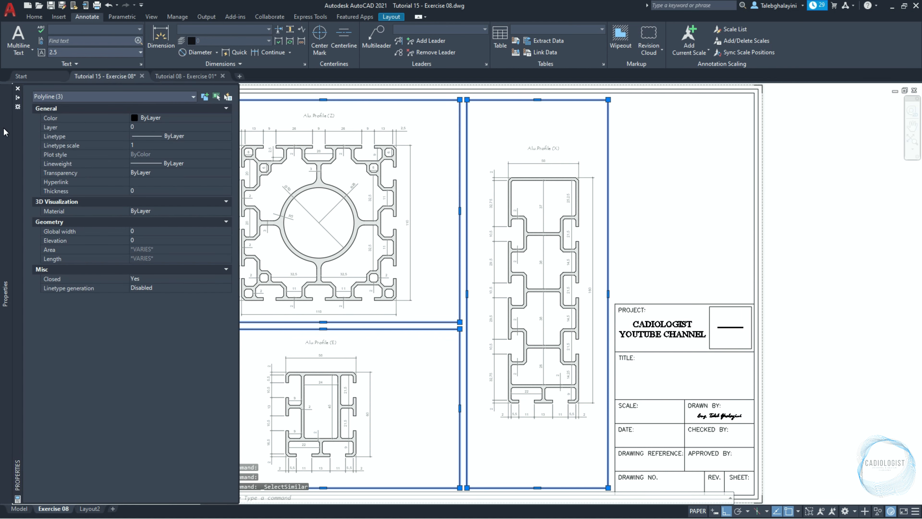
click(143, 119)
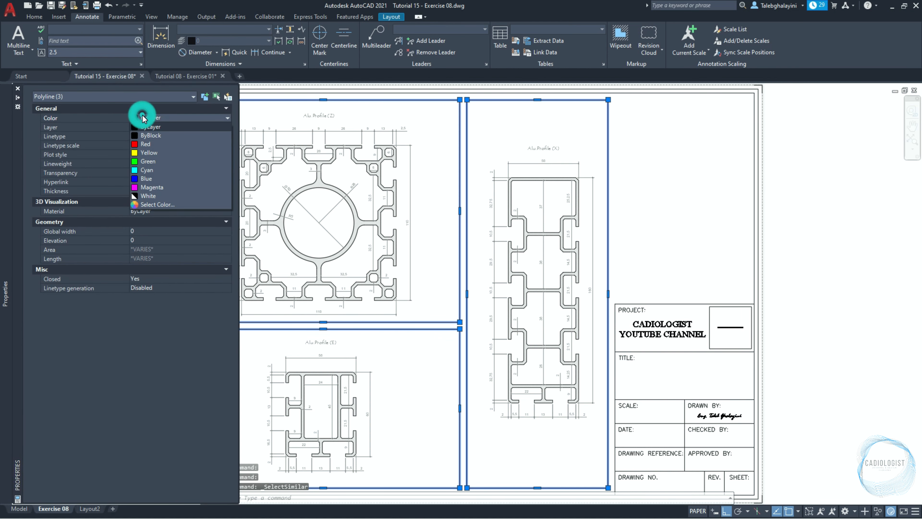
click(153, 205)
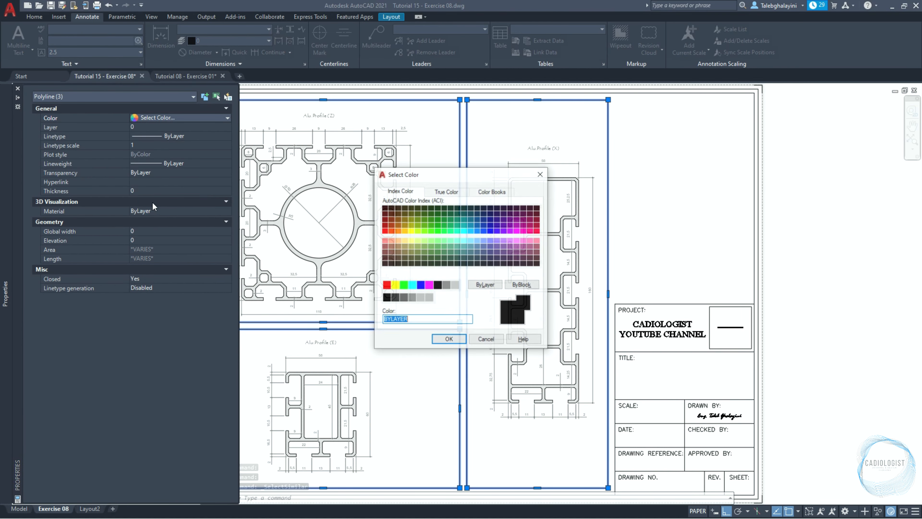
click(455, 285)
click(449, 340)
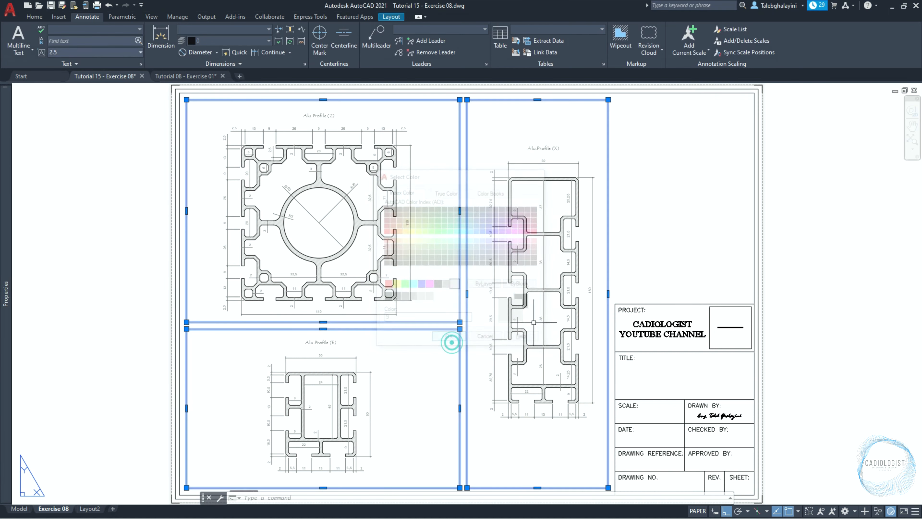
key(Escape)
Step: Load the DASHED linetype from acadiso.lin into the drawing
text(lt)
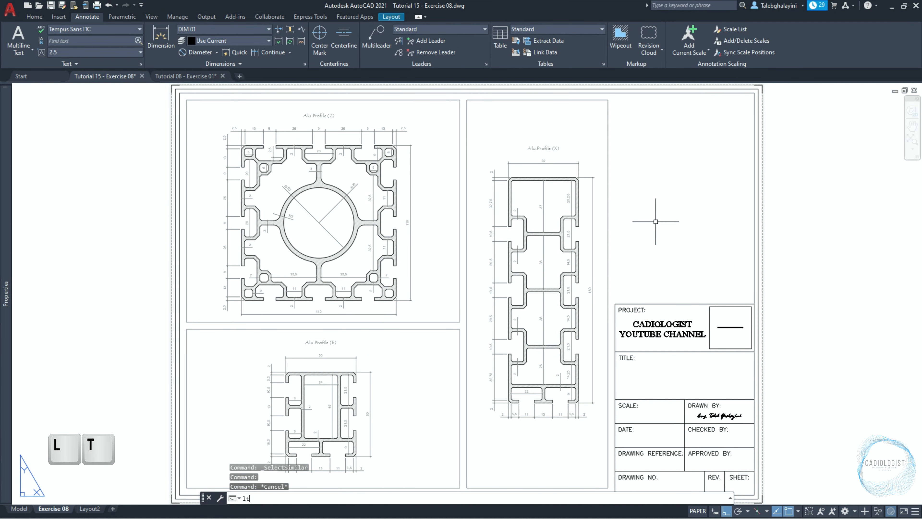
key(Return)
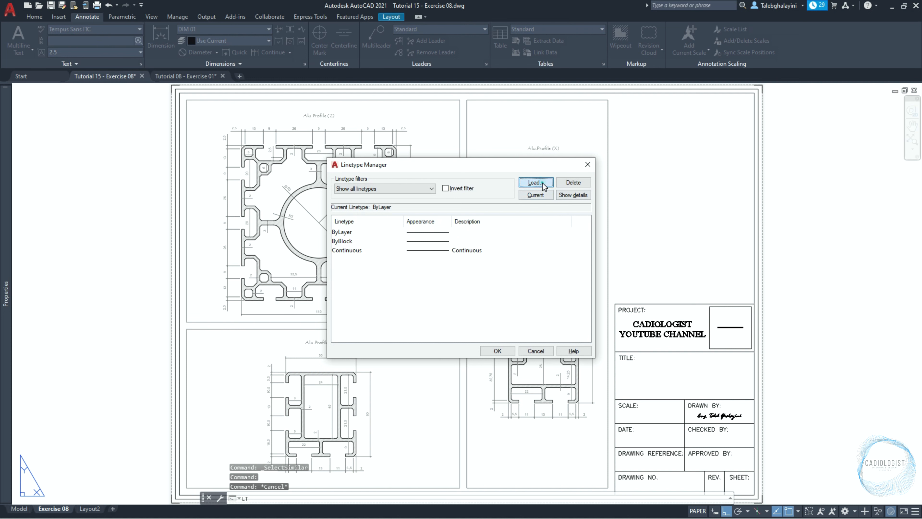
click(536, 182)
scroll(525, 267, down, 5)
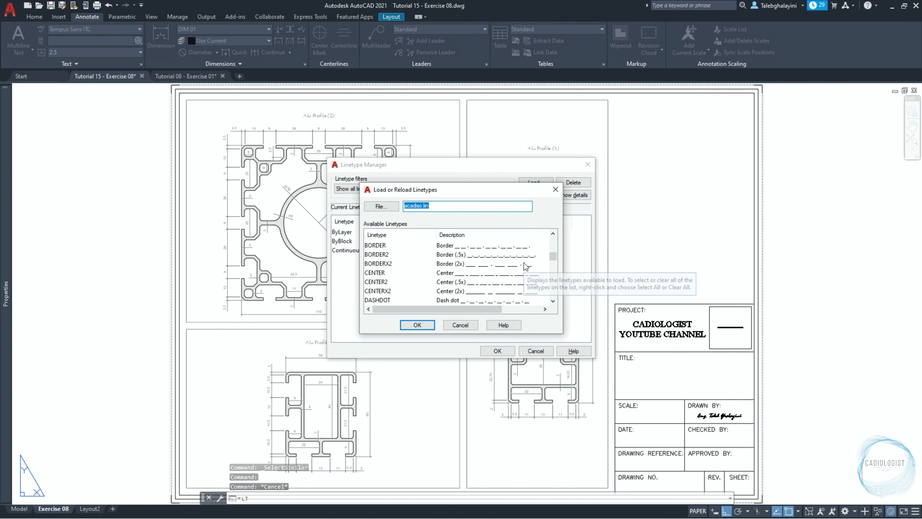
scroll(525, 266, down, 3)
click(378, 272)
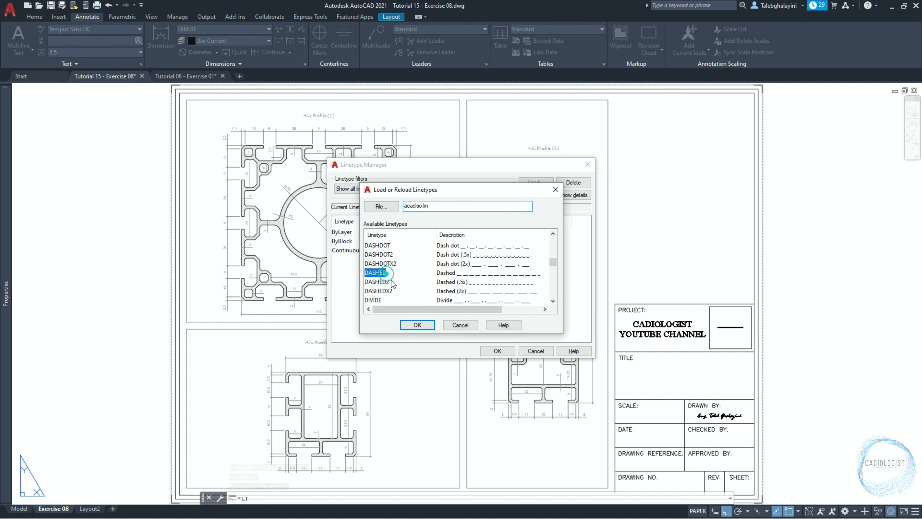
click(419, 327)
click(494, 352)
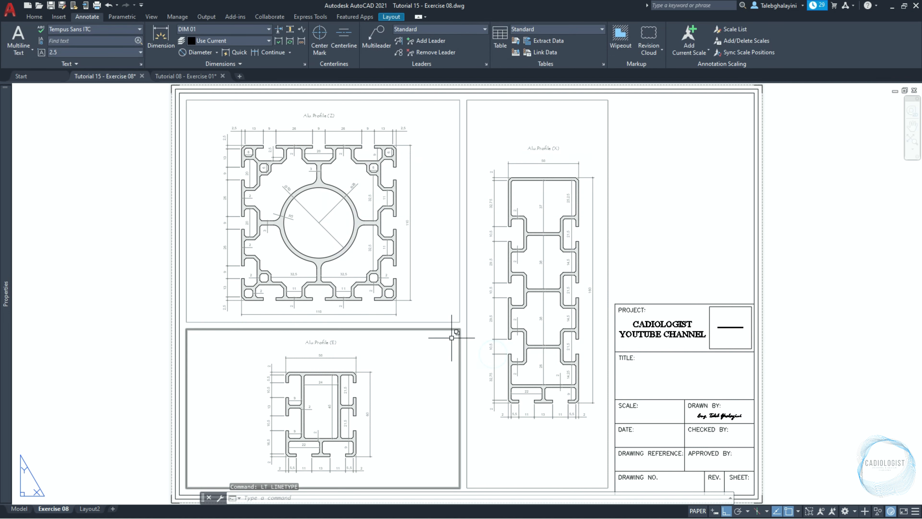
Step: Assign the DASHED linetype to all three viewport border rectangles
click(455, 329)
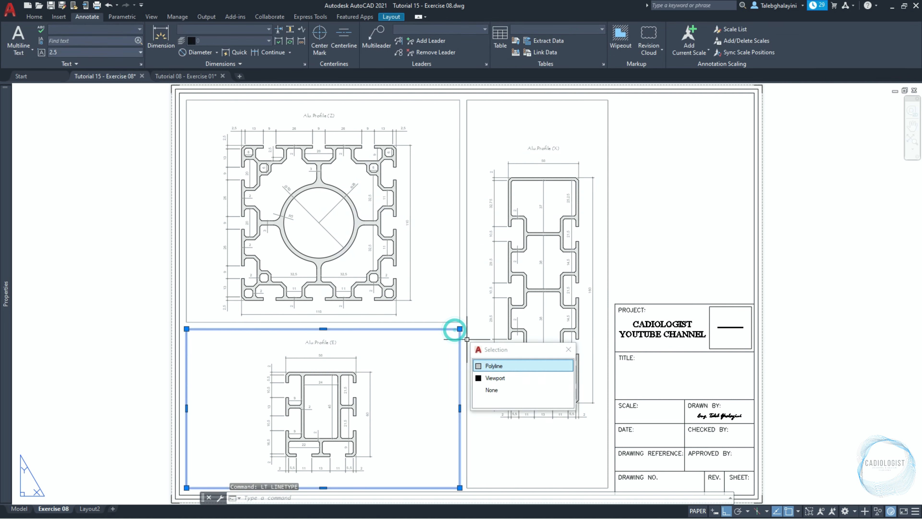
click(485, 364)
right_click(94, 259)
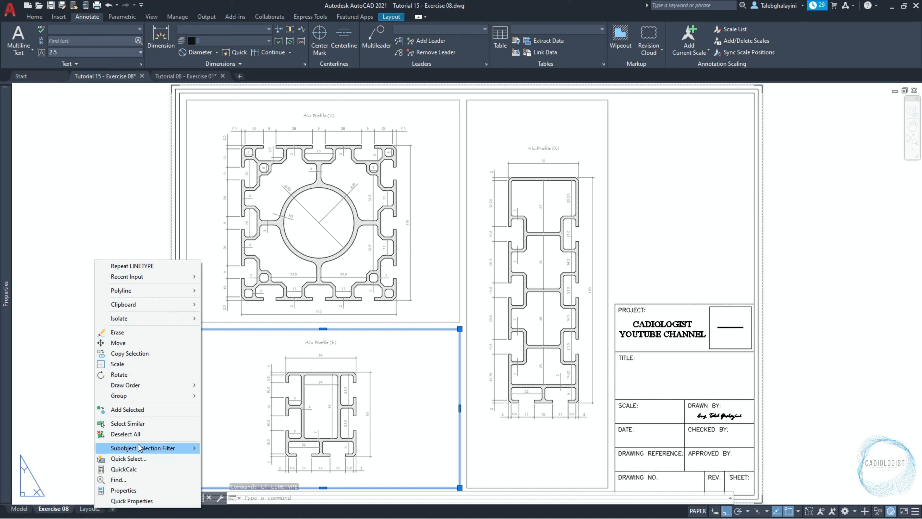
click(127, 423)
mouse_move(6, 155)
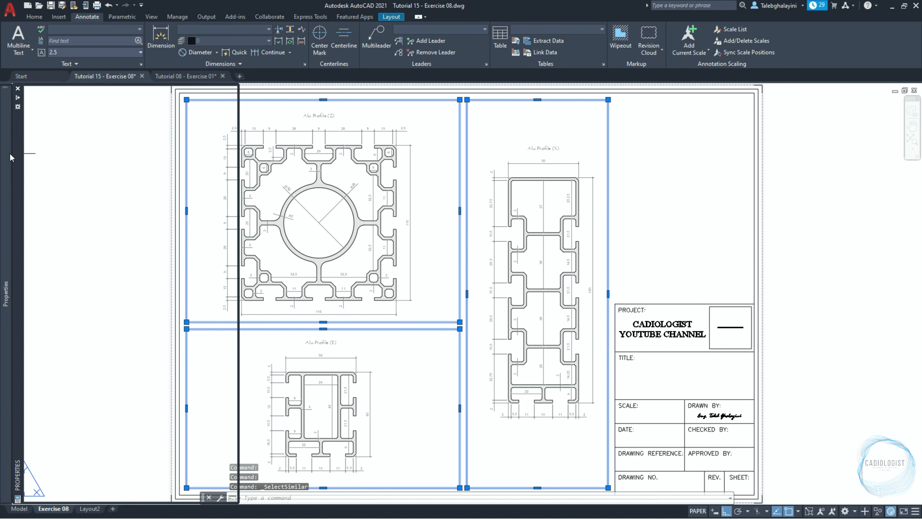
click(152, 136)
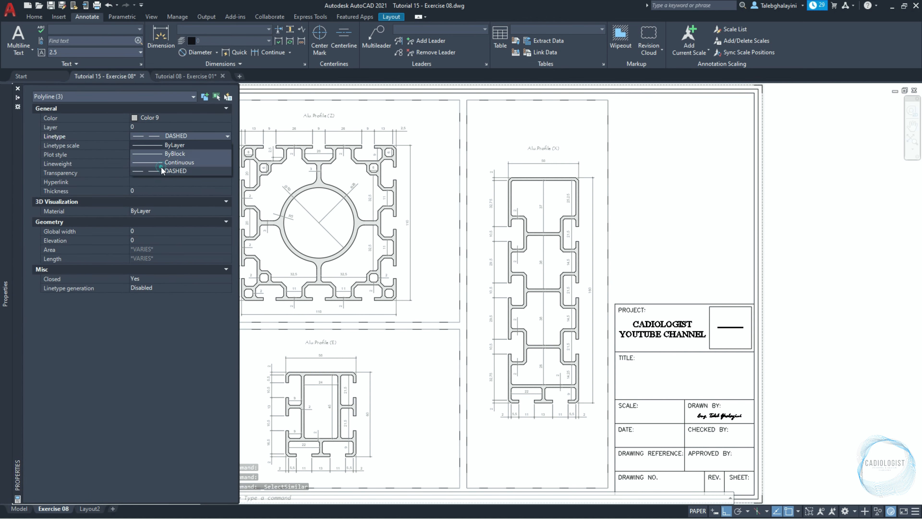
click(161, 169)
Step: Set the linetype scale of the three border rectangles to 0.2 and clear the selection
click(156, 145)
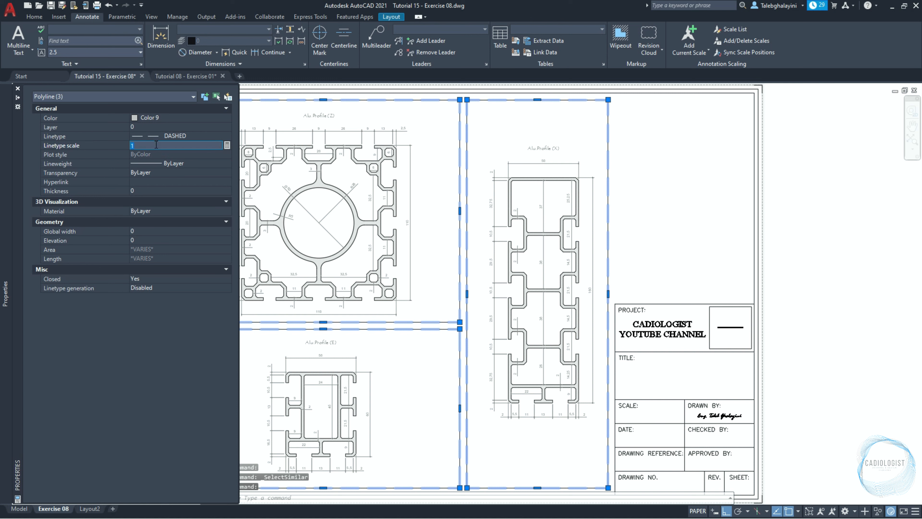
text(0.2)
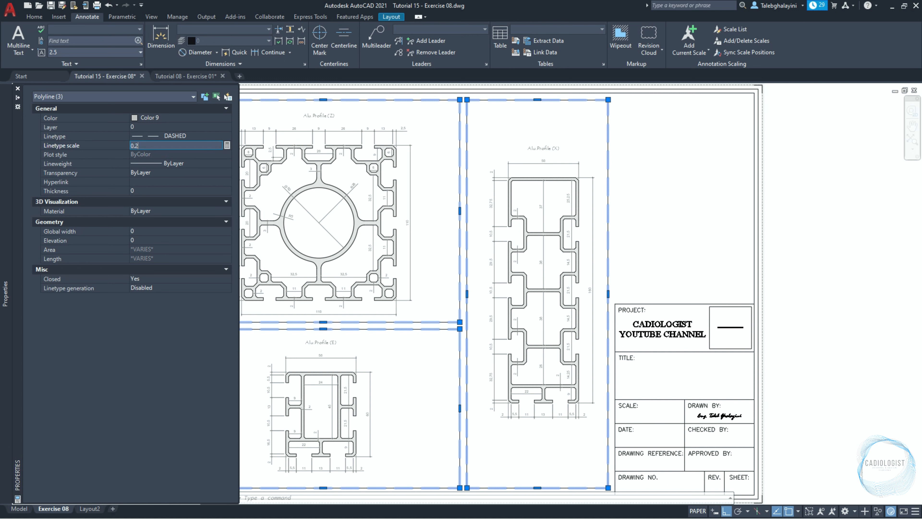
key(Return)
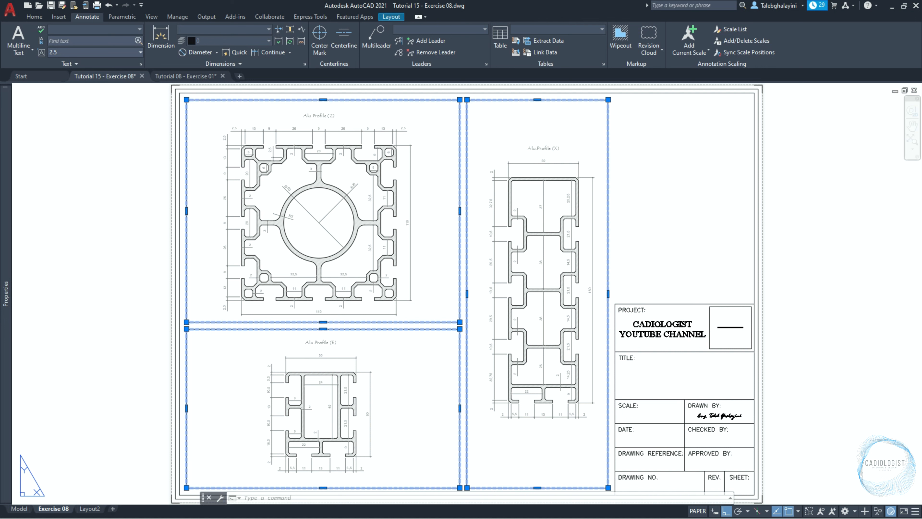
key(Escape)
Step: Switch the current layer away from 0 and set the Title Block inFo text style's paper text height to 3
mouse_move(4, 139)
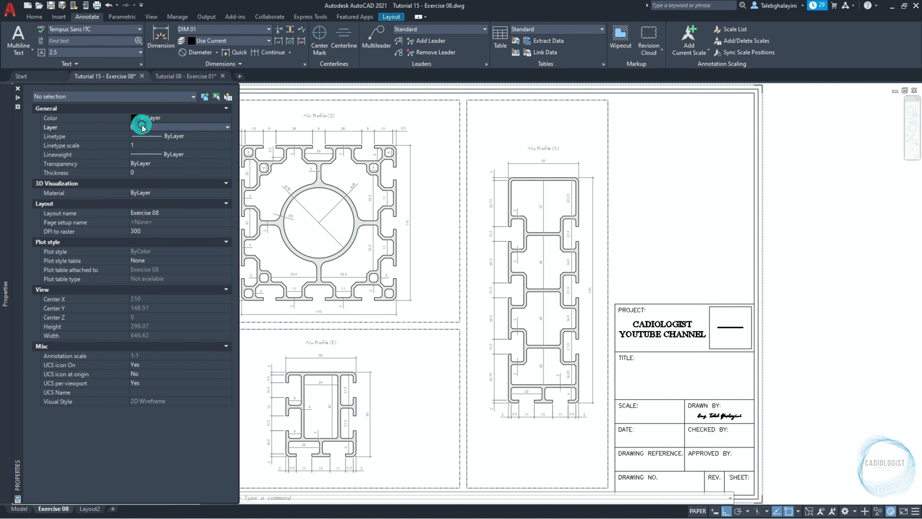
click(142, 127)
click(152, 179)
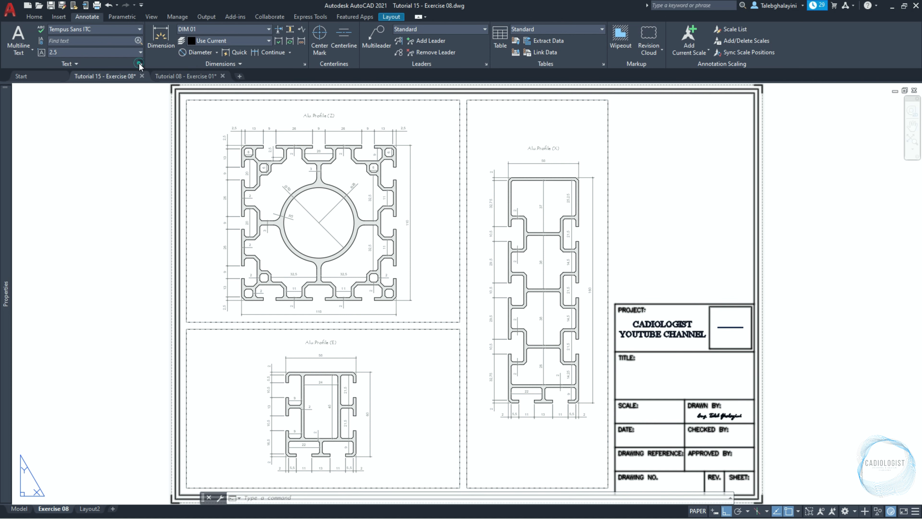
click(141, 64)
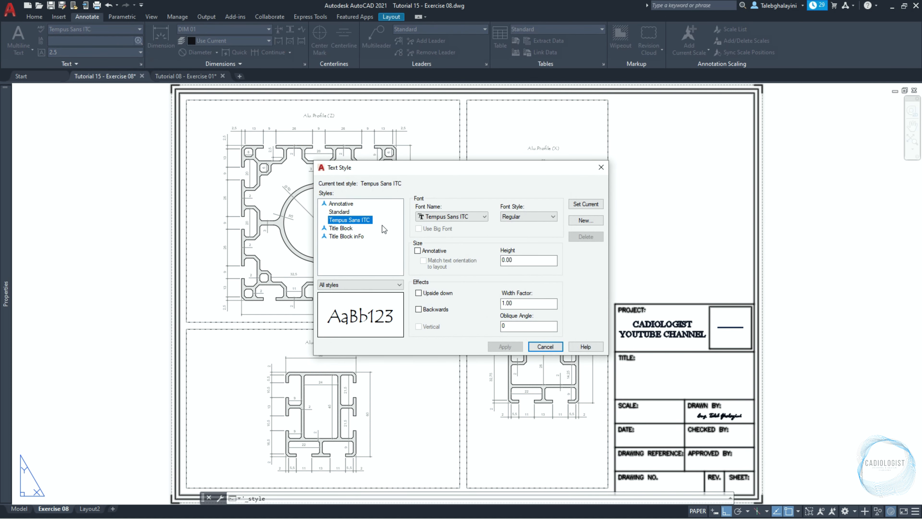
click(355, 237)
double_click(514, 260)
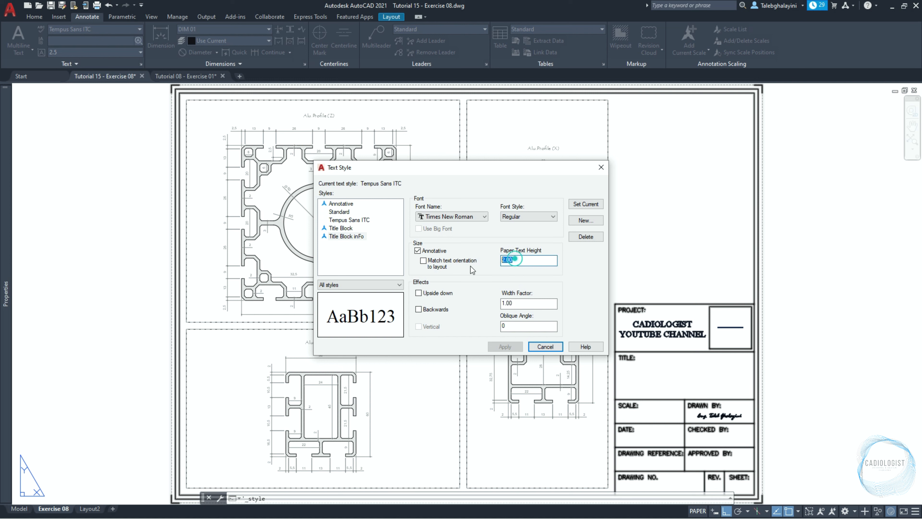
text(3)
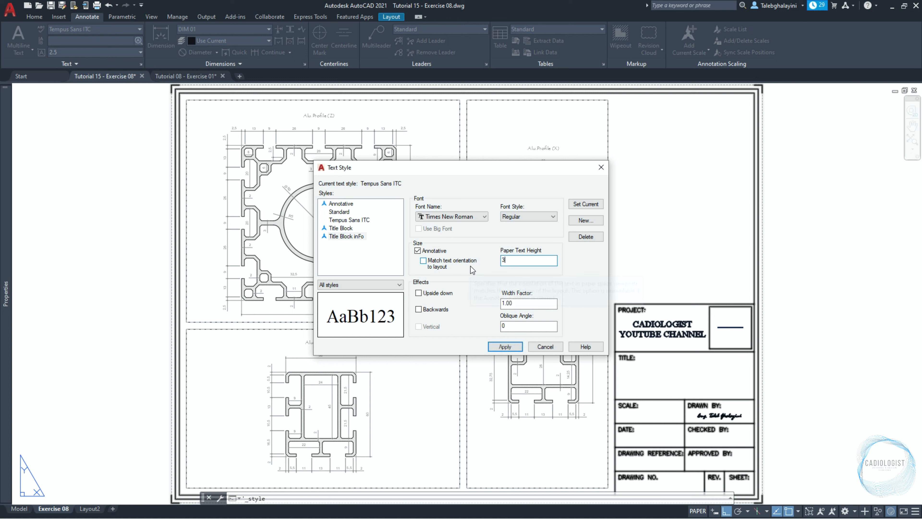
click(501, 344)
click(544, 347)
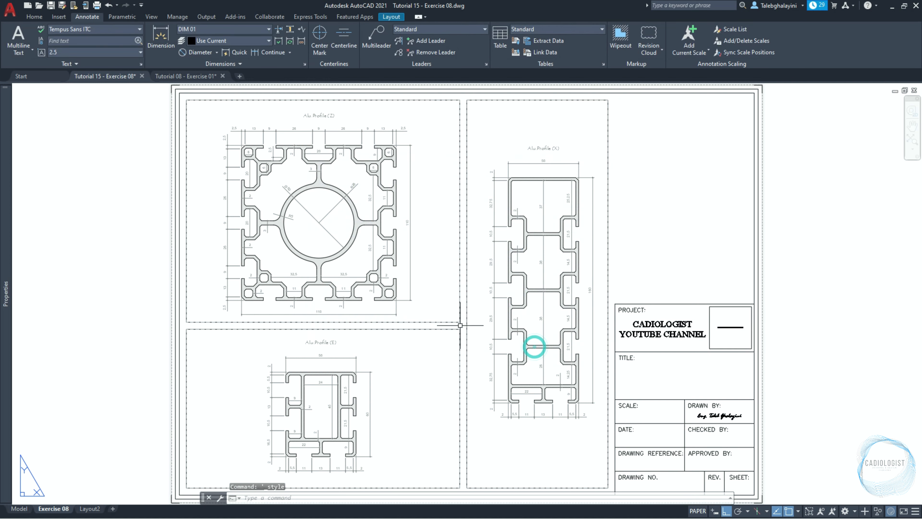
Step: Make Title Block inFo the current text style and add Middle Center multiline text "TUTORIAL 15 - EXERCISE 08" across the TITLE cell
click(125, 28)
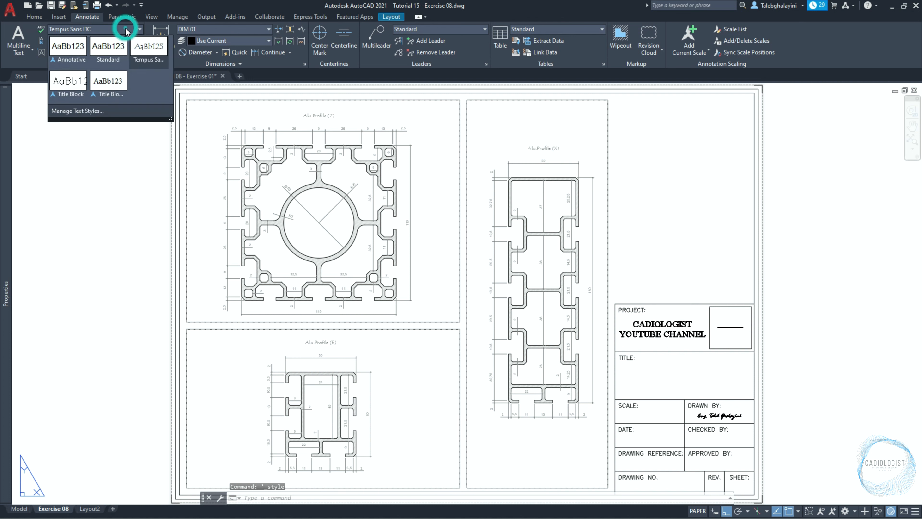
click(112, 83)
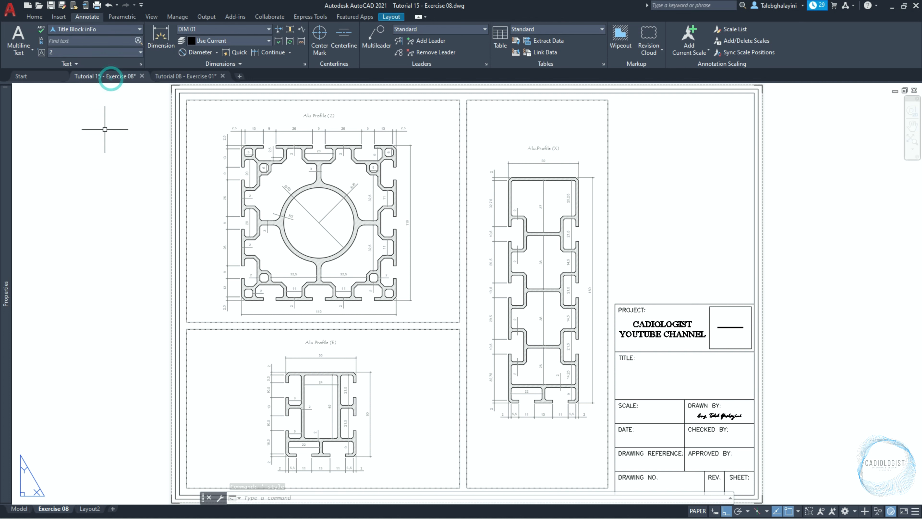
click(19, 36)
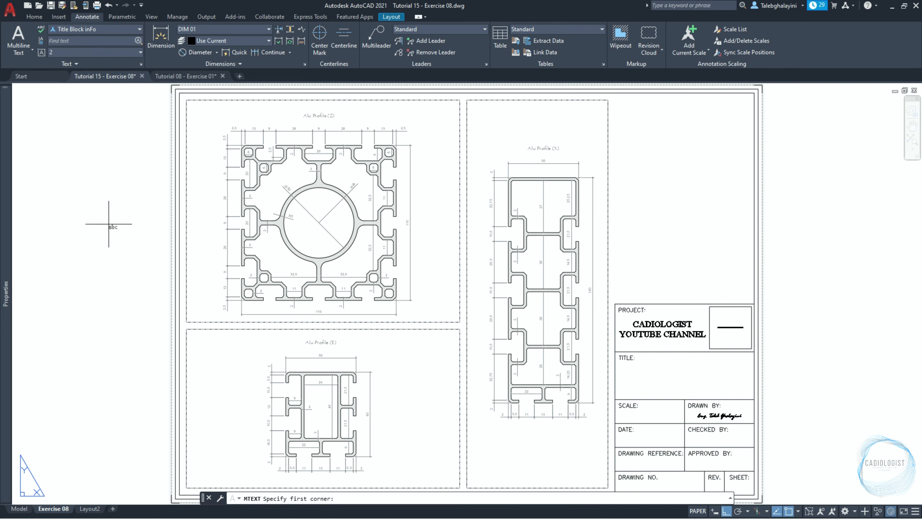
scroll(726, 374, up, 4)
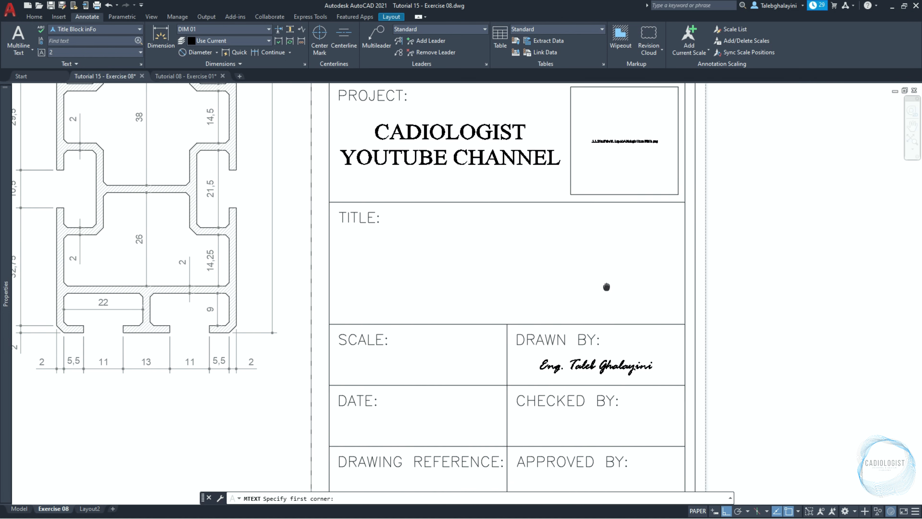
click(307, 309)
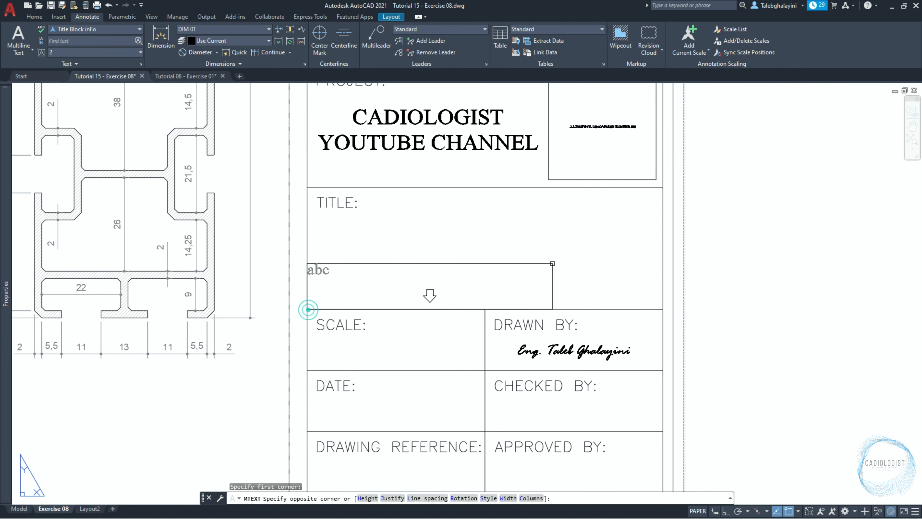
click(660, 186)
click(330, 39)
click(339, 105)
text(TUTORIAL 15 -)
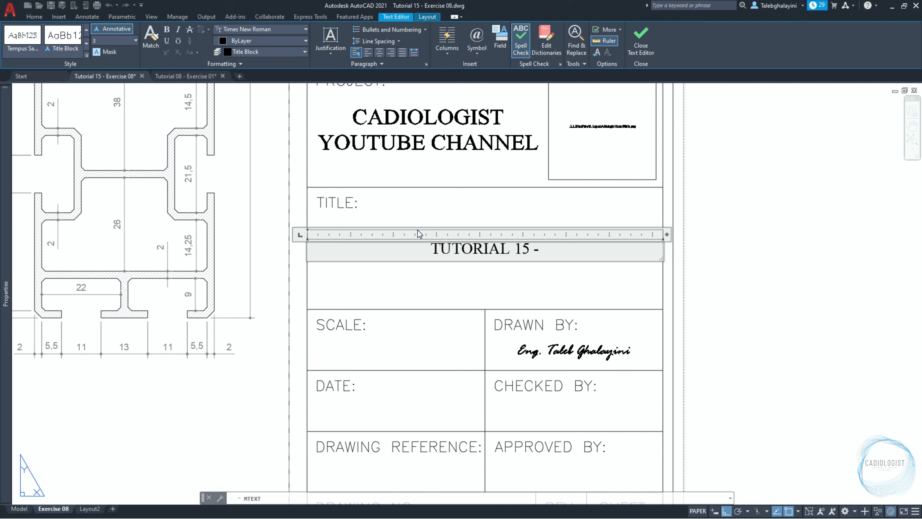
text( EXERCISE 08)
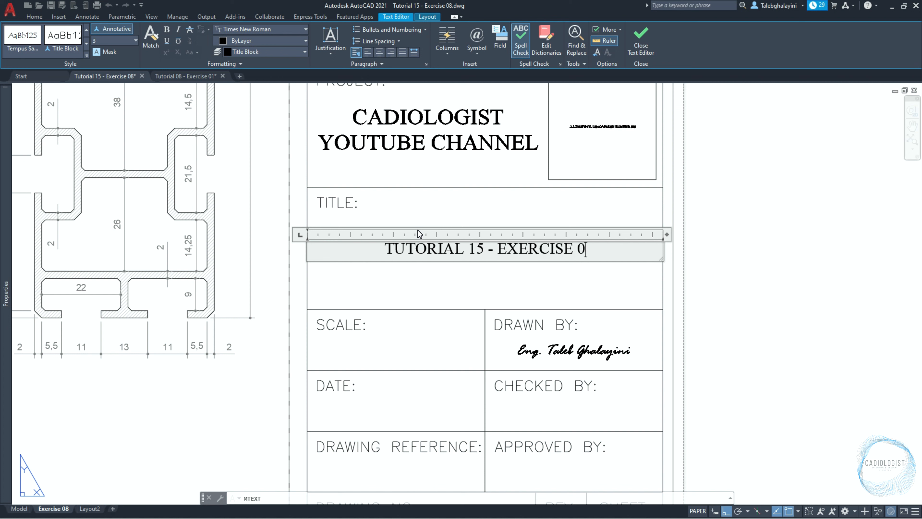
click(637, 44)
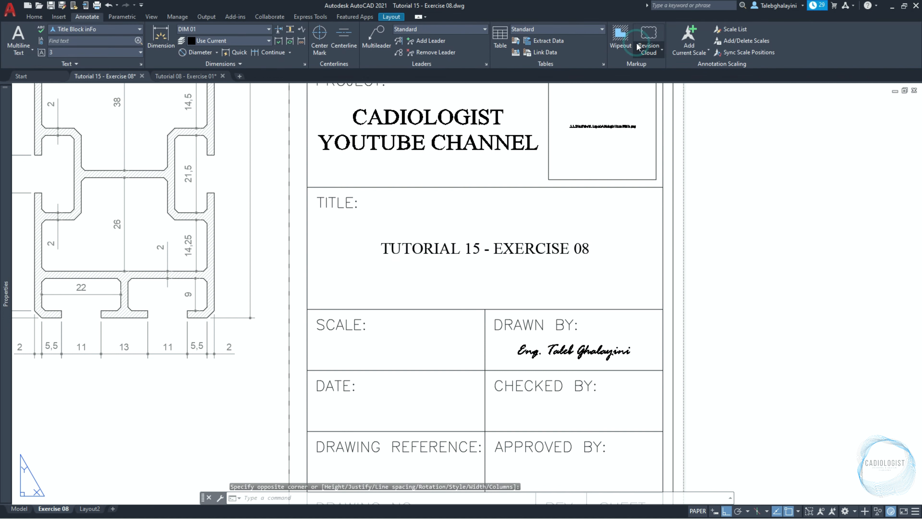
Step: Set the paper text height of the title text to 4 and clear the selection
click(424, 254)
mouse_move(10, 240)
click(164, 277)
text(4)
key(Return)
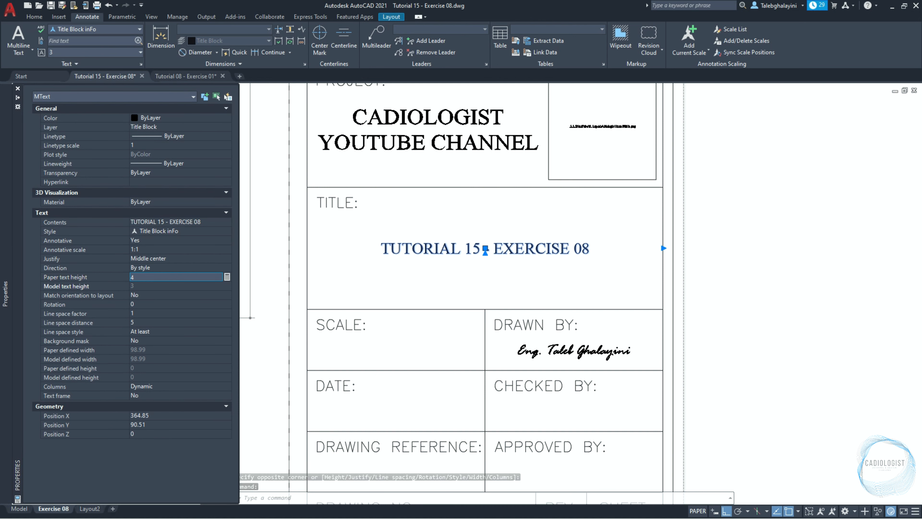
key(Escape)
Step: Add multiline text "1:1" spanning the SCALE cell with Bottom Center justification
text(mt)
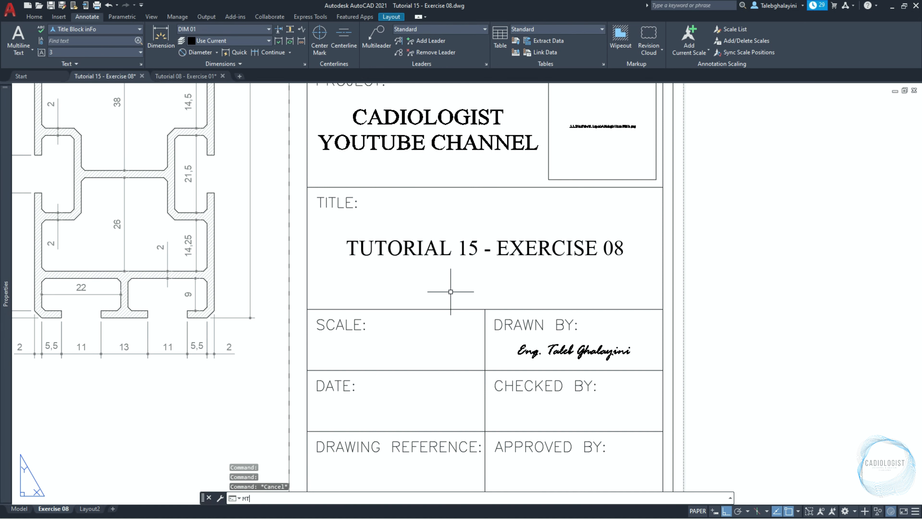
key(Return)
click(307, 369)
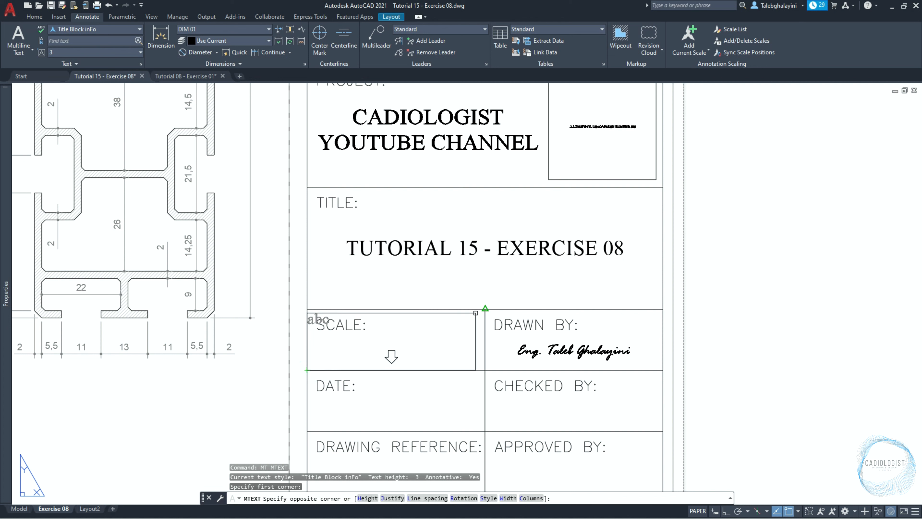
click(483, 310)
click(331, 40)
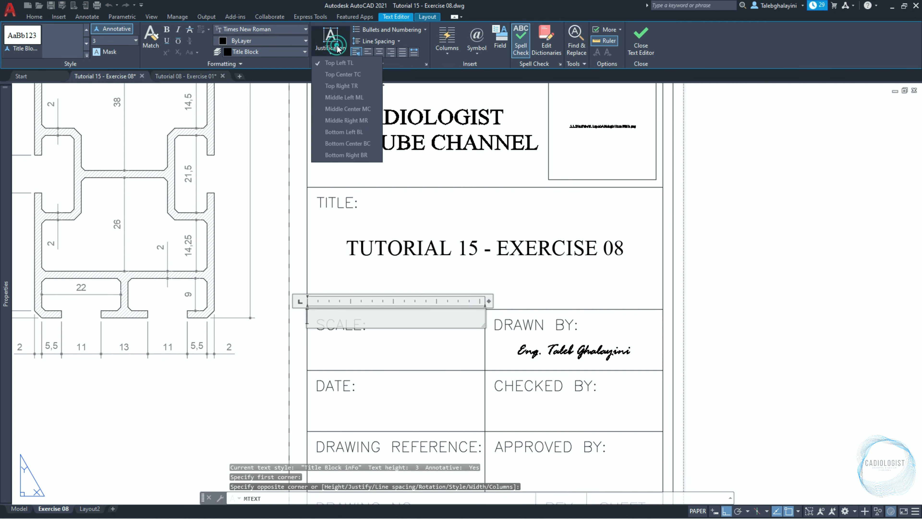
click(350, 136)
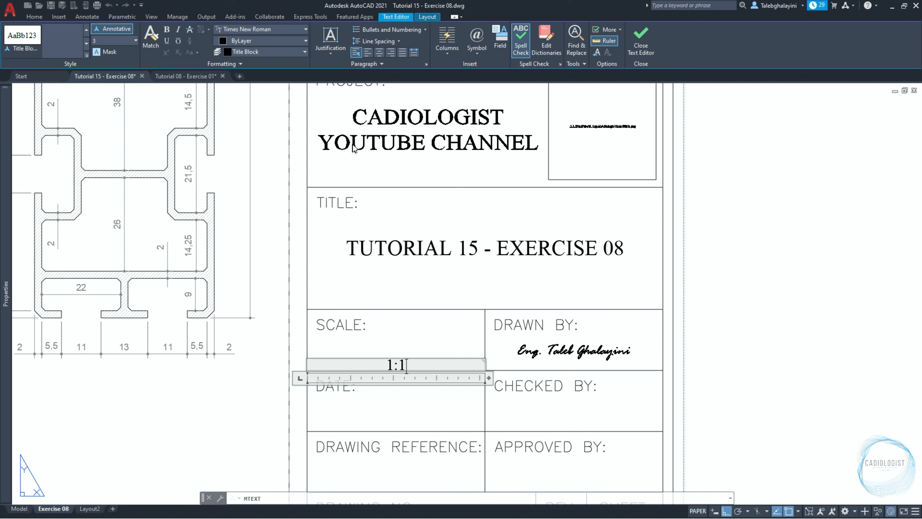
click(421, 410)
Step: Add multiline text "DD/MM/YYYY" spanning the DATE cell with Bottom Center justification
key(Return)
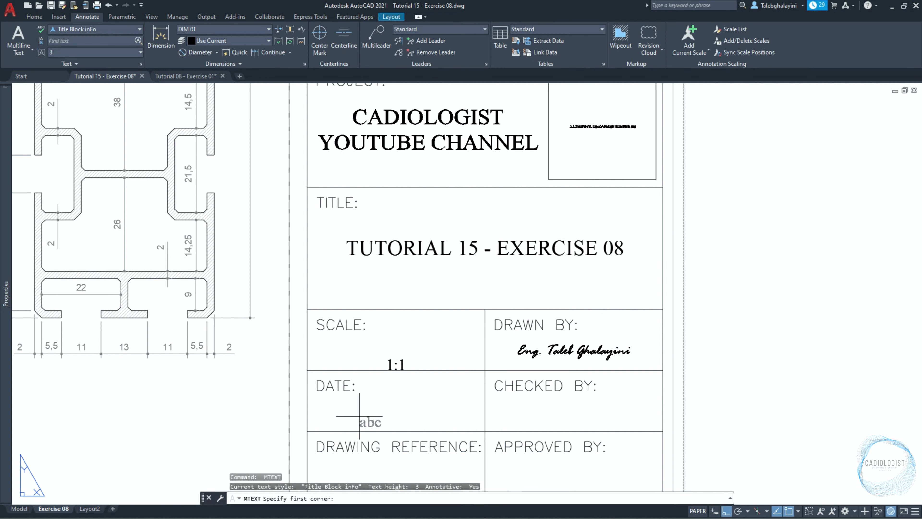
click(309, 430)
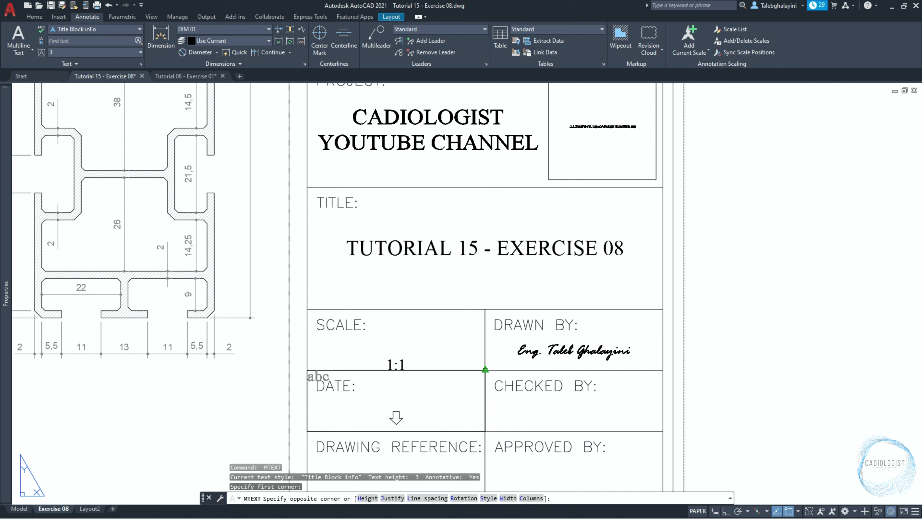
click(485, 370)
click(330, 38)
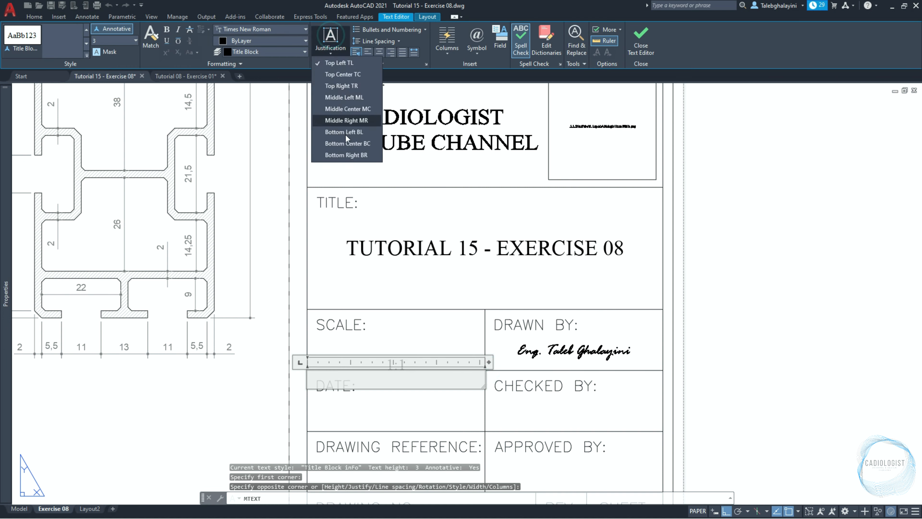
click(349, 147)
text(DD/)
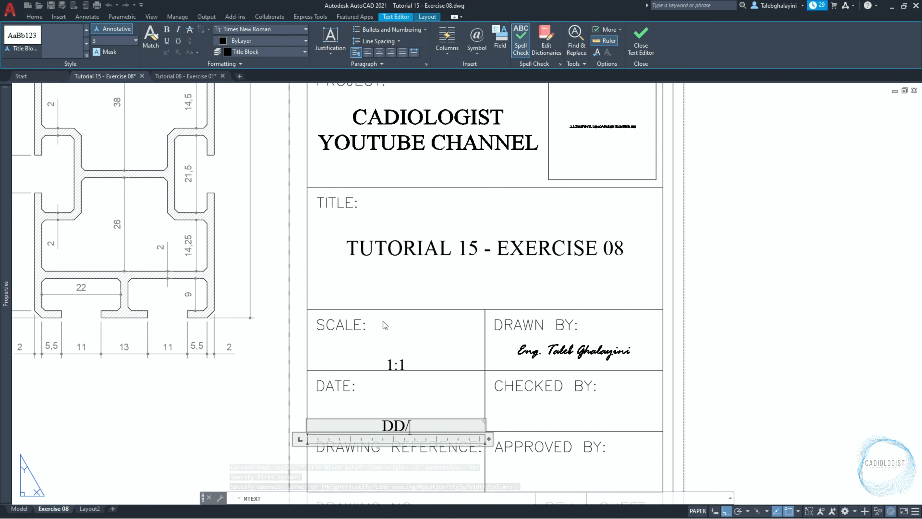
text(MM/YYYY)
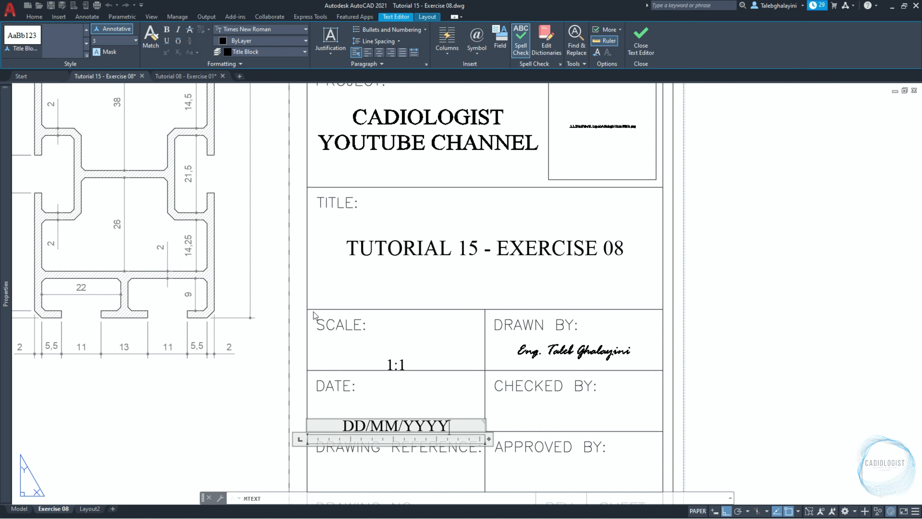
click(642, 39)
Step: Add multiline text "YT-CAD-TT15-EX-008" spanning the DRAWING NO. cell with Bottom Center justification
key(Return)
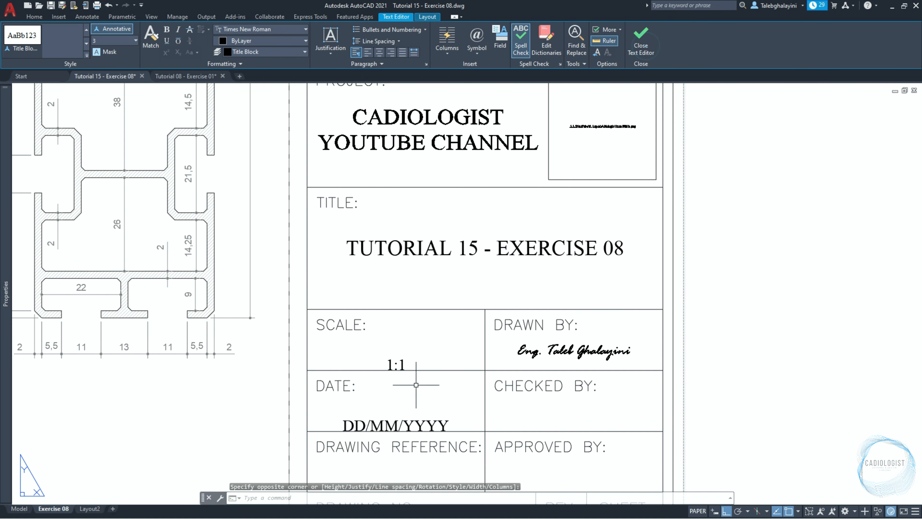
middle_drag(413, 402, 420, 266)
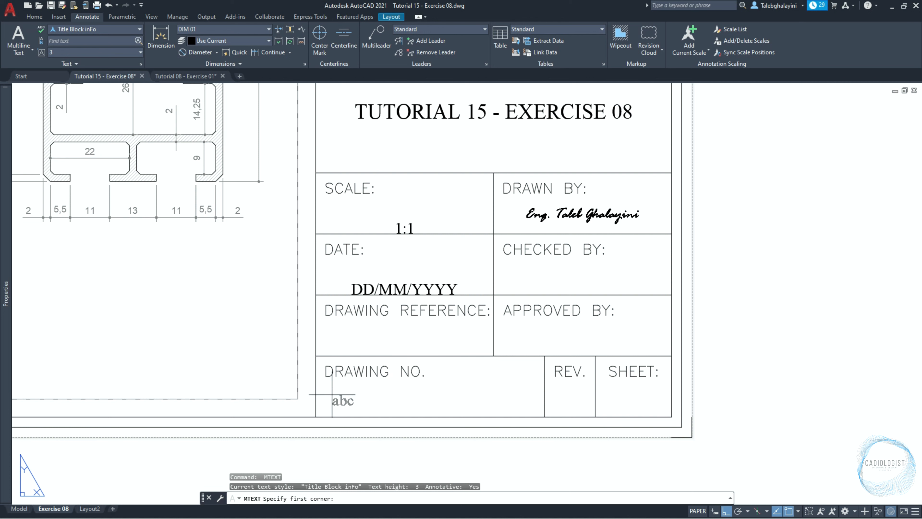
click(316, 416)
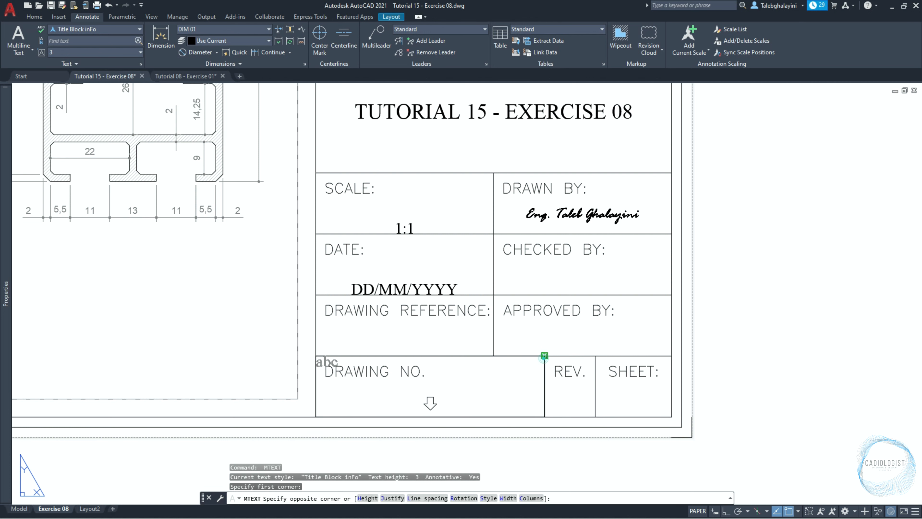
click(544, 355)
click(331, 39)
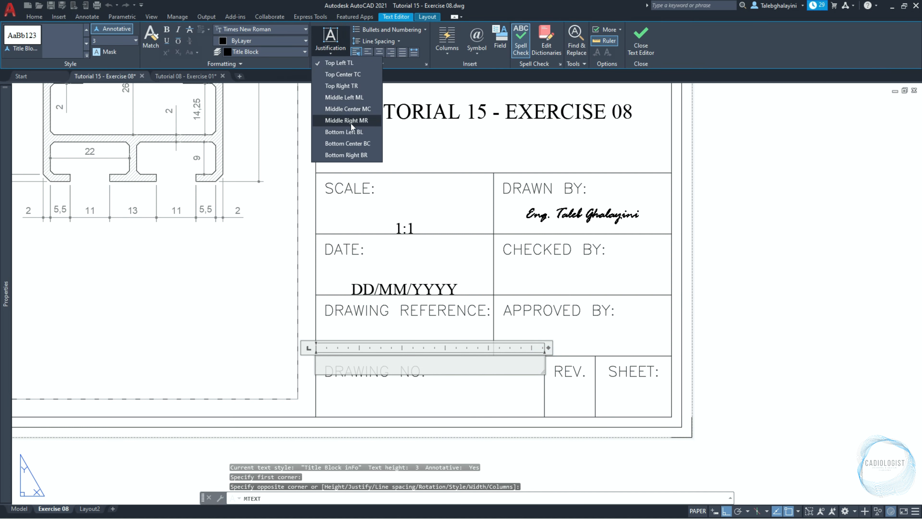
click(354, 145)
text(YT-CAD)
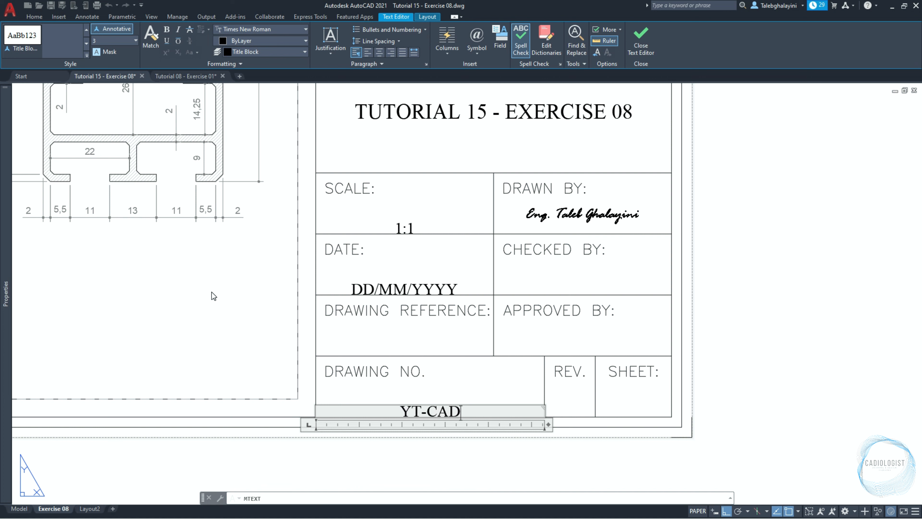
text(-TT1)
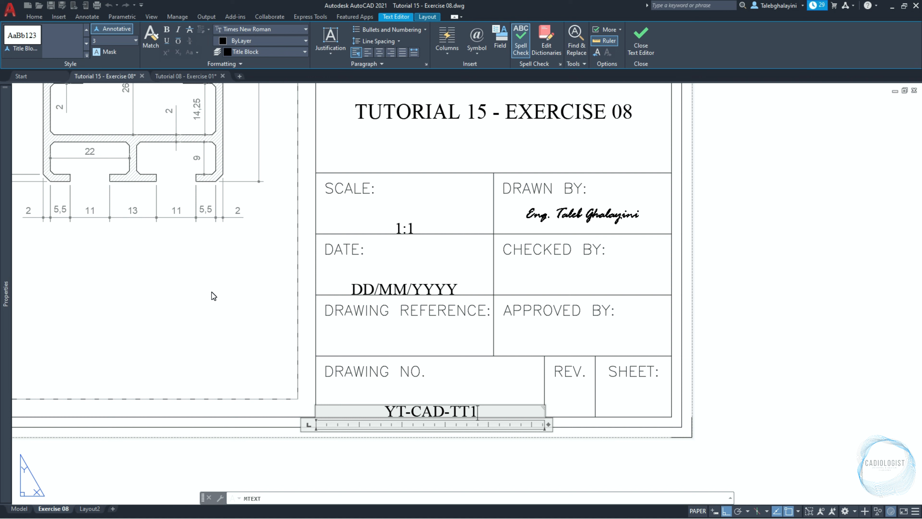
text(5-EX)
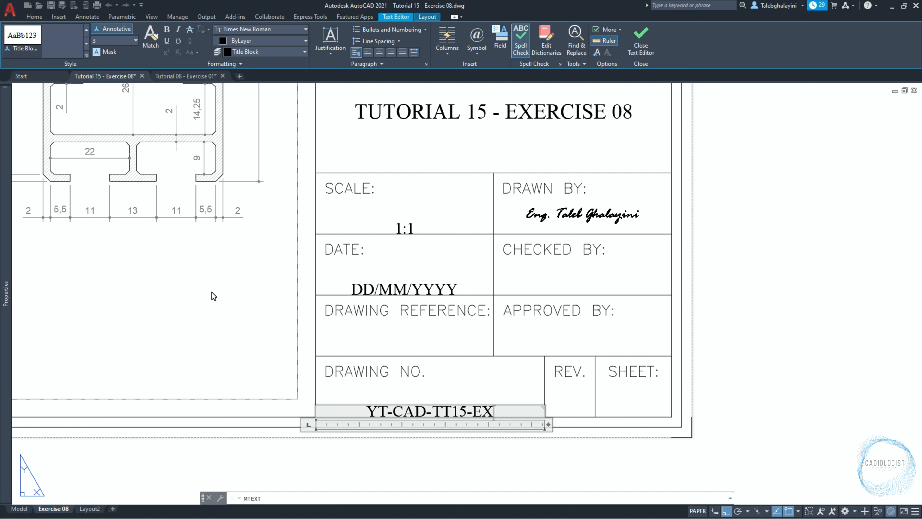
text(-008)
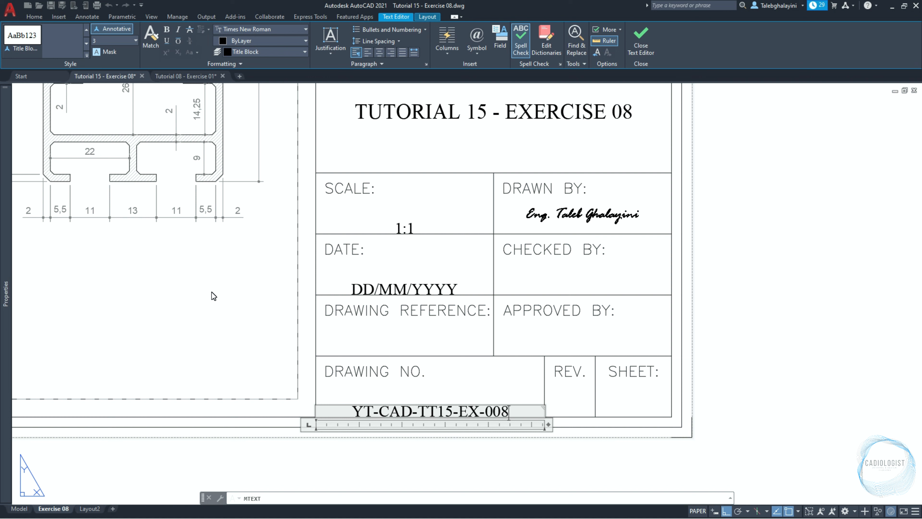
click(504, 391)
Step: Add multiline text "0" spanning the REV. cell with Bottom Center justification
key(Return)
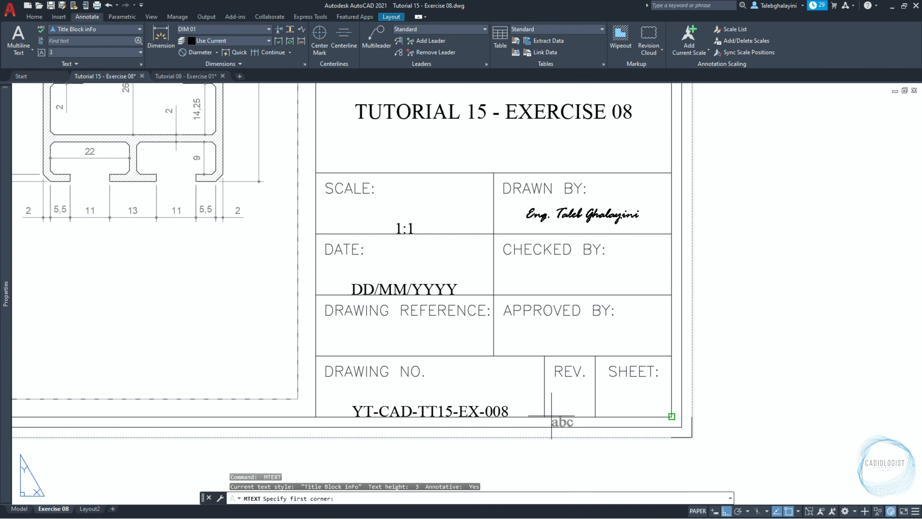
click(544, 416)
click(595, 357)
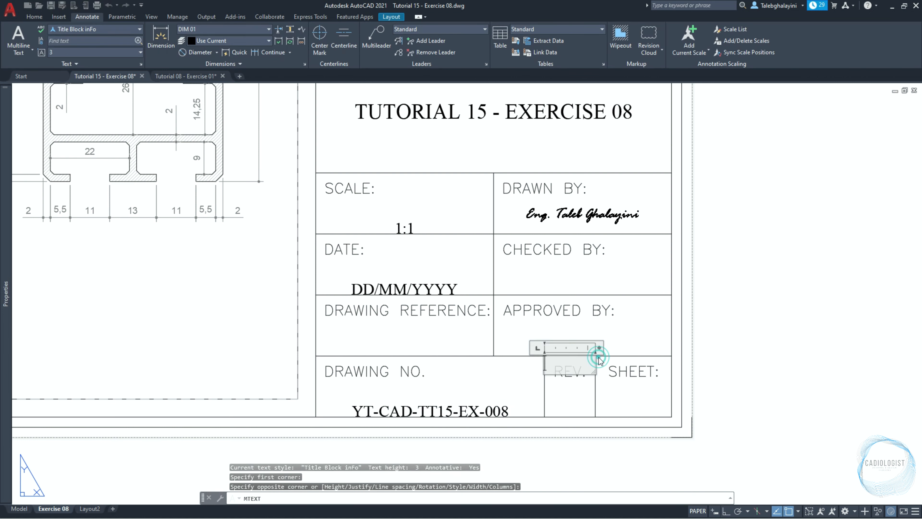
click(331, 40)
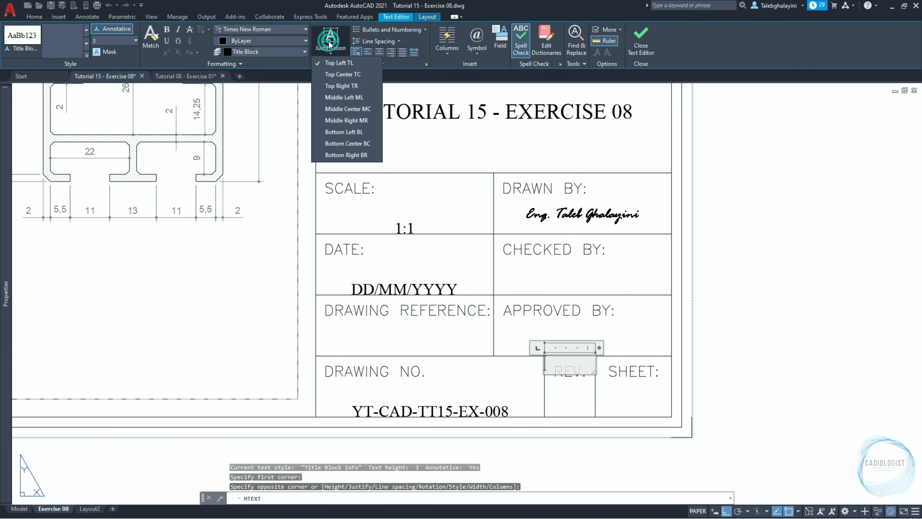
click(347, 144)
text(0)
click(700, 243)
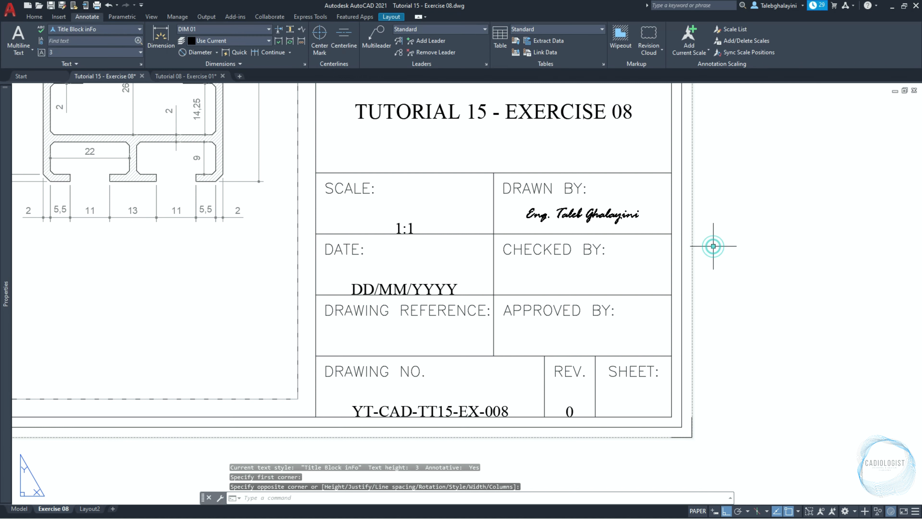
Step: Add multiline text "1/1" spanning the SHEET cell with Bottom Center justification
key(Return)
click(595, 416)
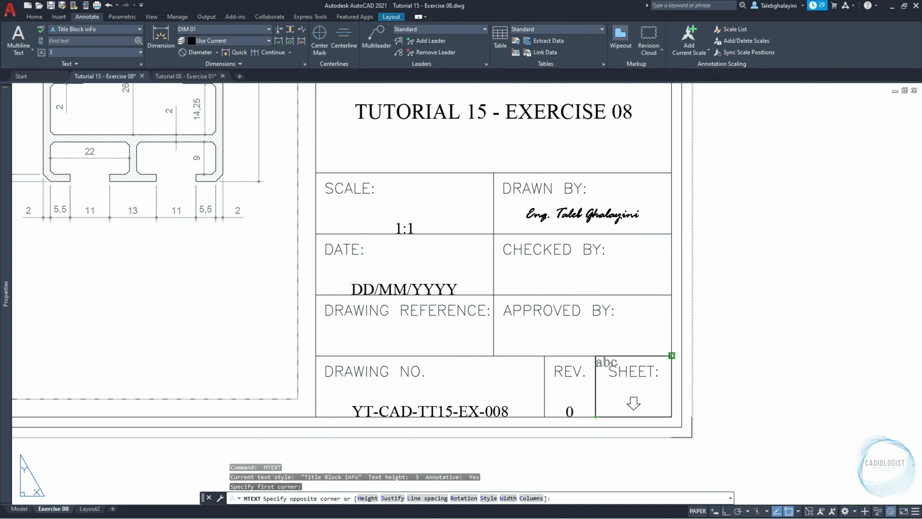
click(672, 354)
click(331, 40)
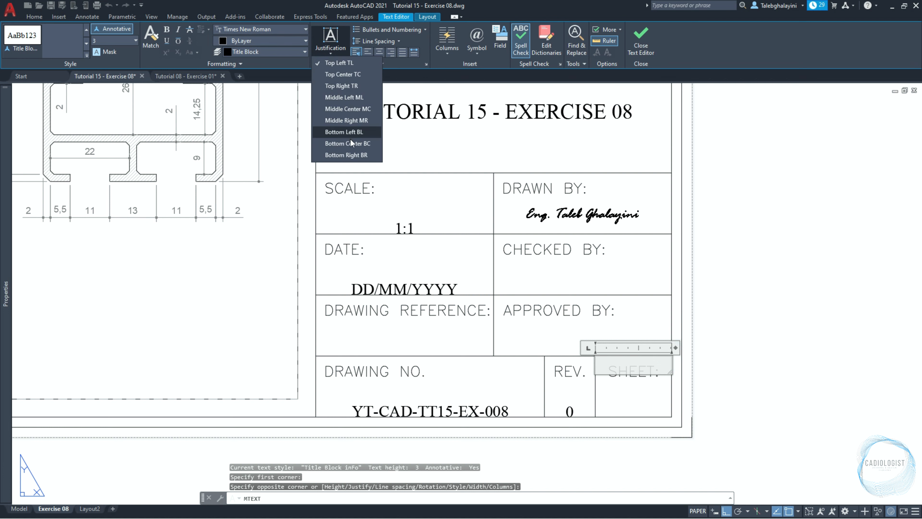
click(348, 143)
text(1/1)
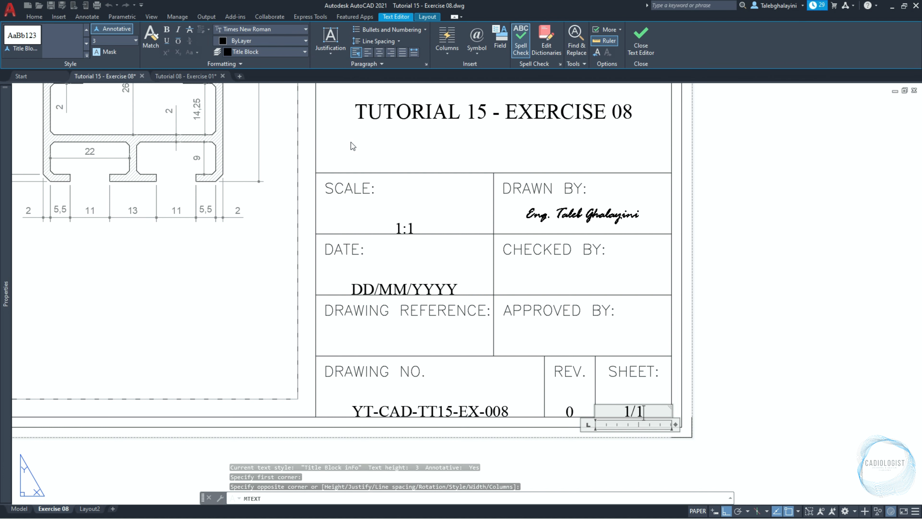
click(723, 325)
Step: Move the DATE, DRAWING NO., REV. and SHEET texts straight up by 2 units together
scroll(726, 321, down, 2)
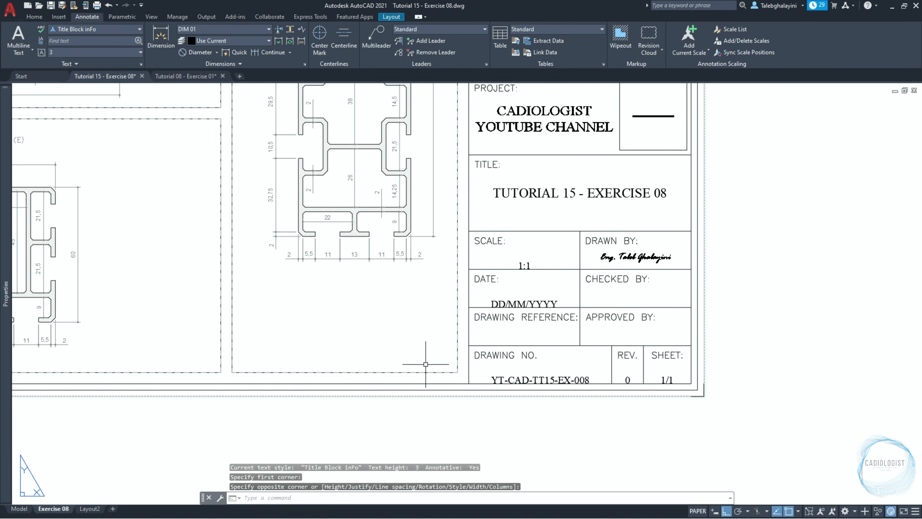
click(440, 421)
click(759, 281)
text(m)
key(Return)
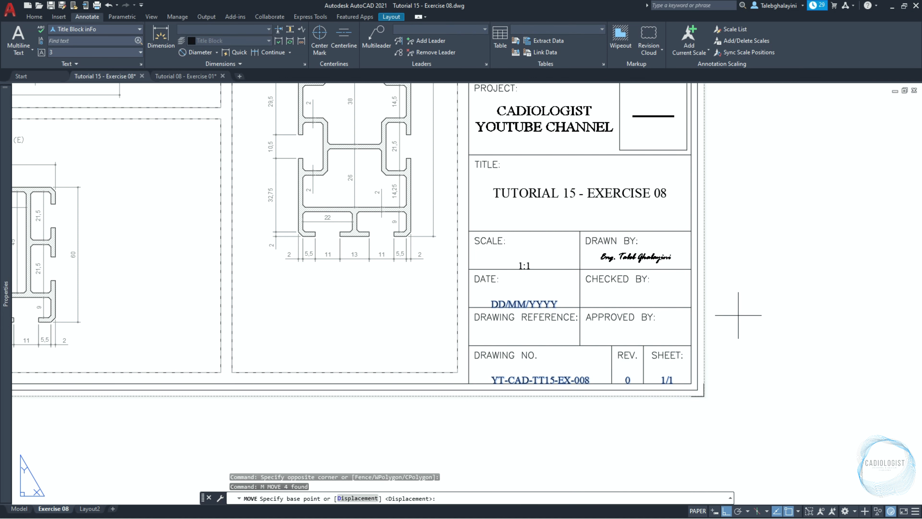
click(737, 313)
text(2)
key(Return)
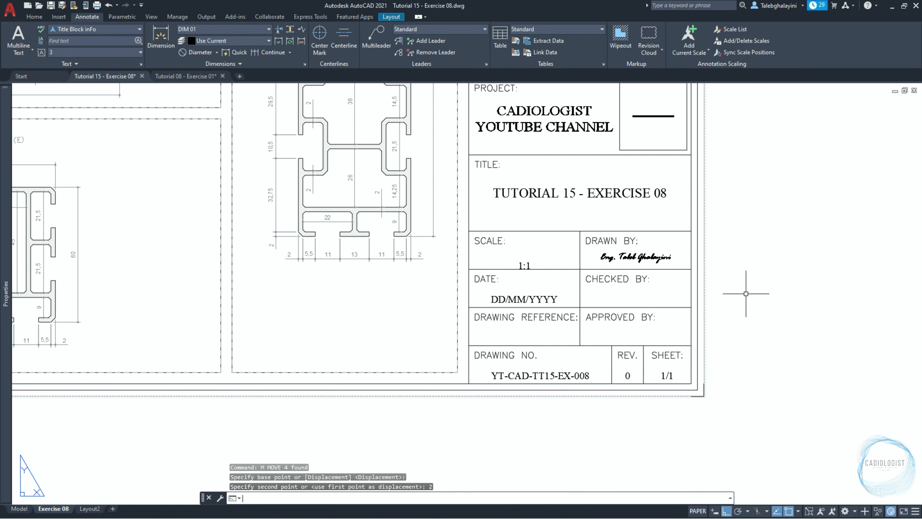
Step: Move the 1:1 scale text straight up by 4 units within its SCALE cell
click(525, 265)
text(m)
key(Return)
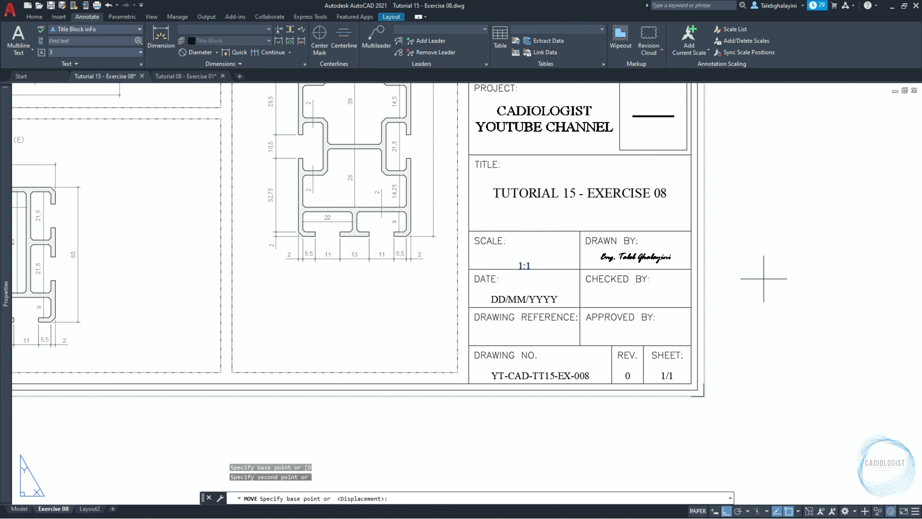
click(762, 263)
text(4)
key(Return)
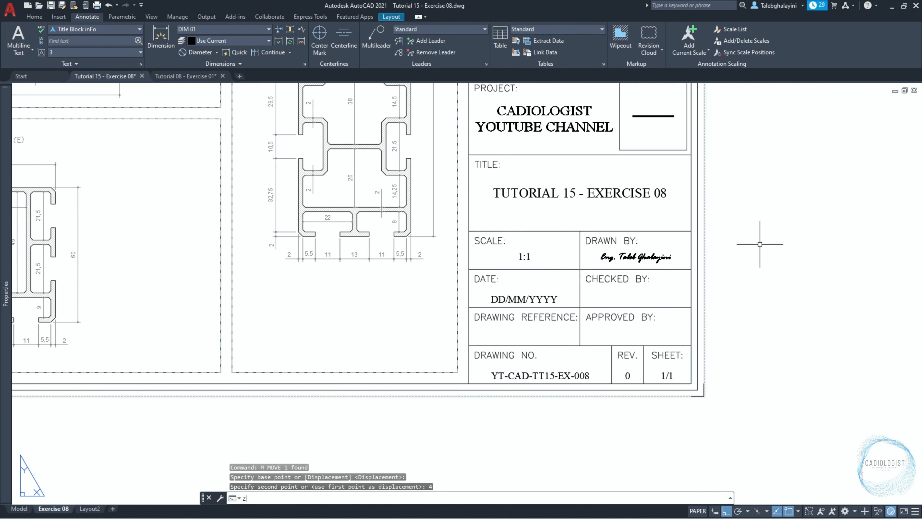
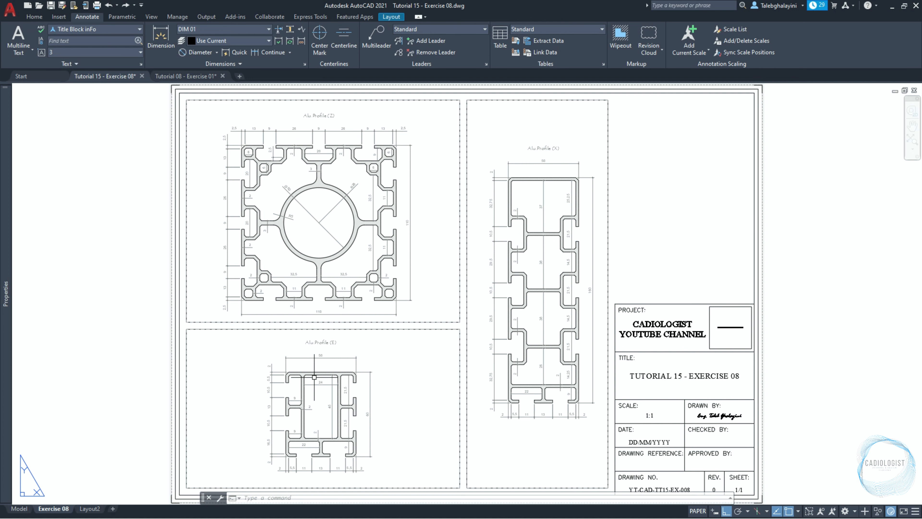
Step: Relink the missing logo reference in the external references to CADiologist Icon White.png from the 6. Logo folder
text(xrf)
key(Return)
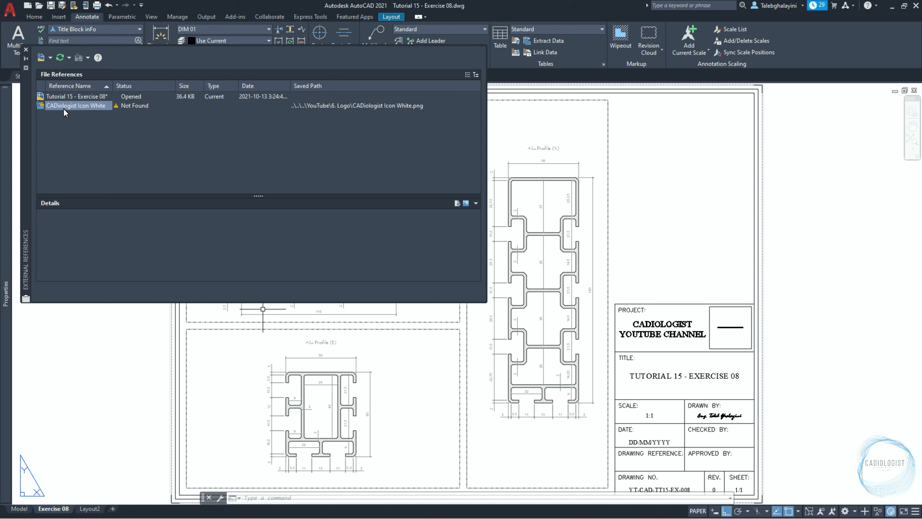
mouse_move(140, 109)
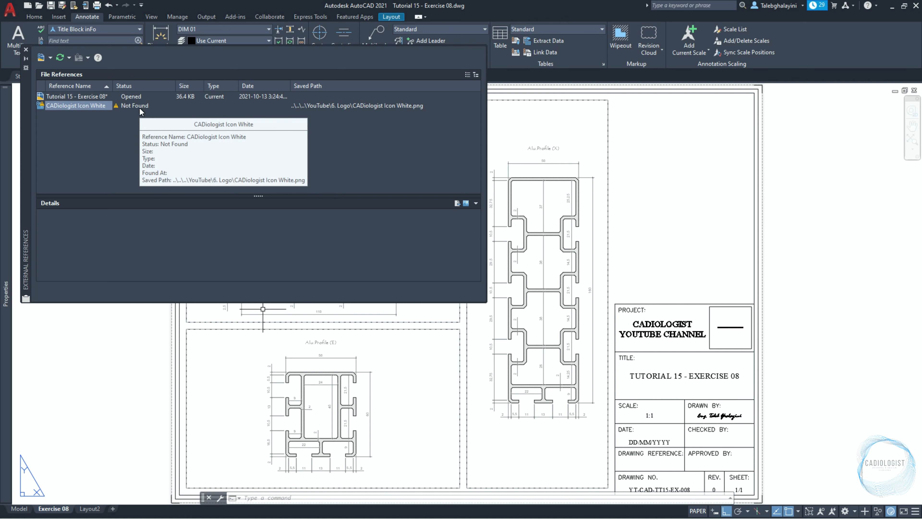
double_click(140, 108)
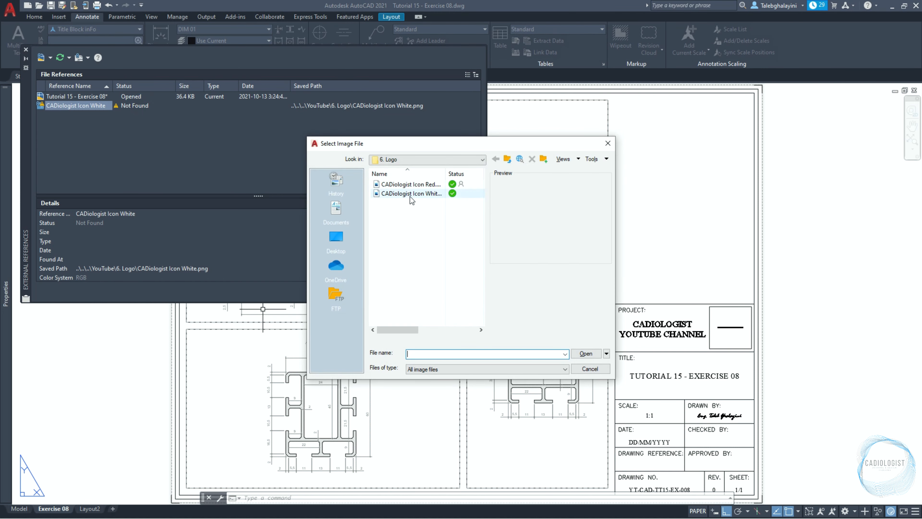
click(410, 196)
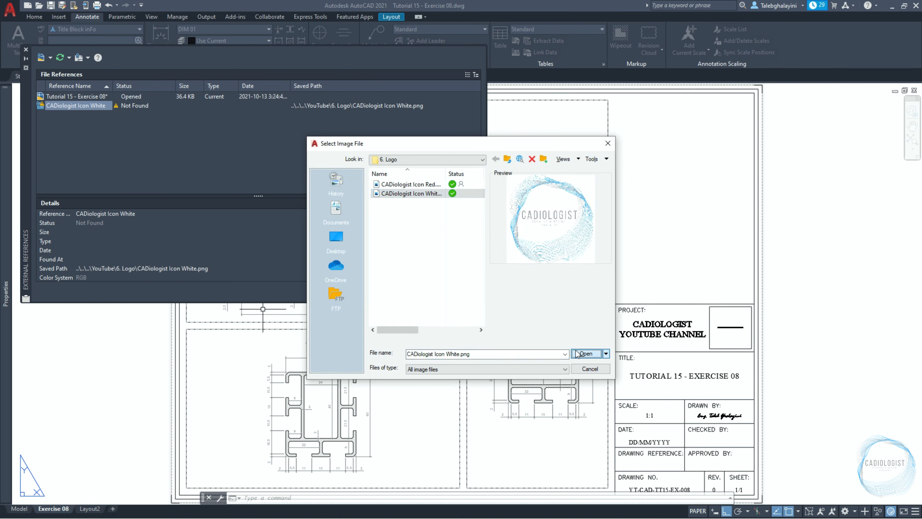
click(582, 354)
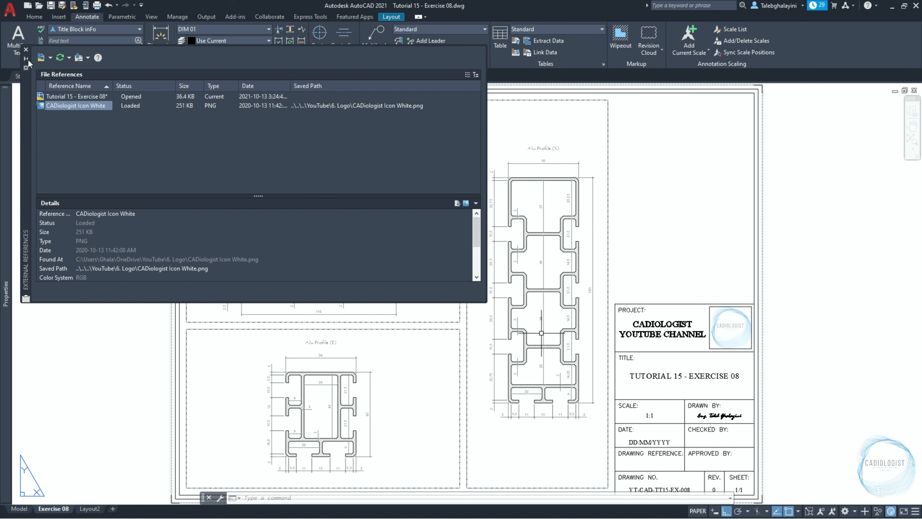
click(25, 50)
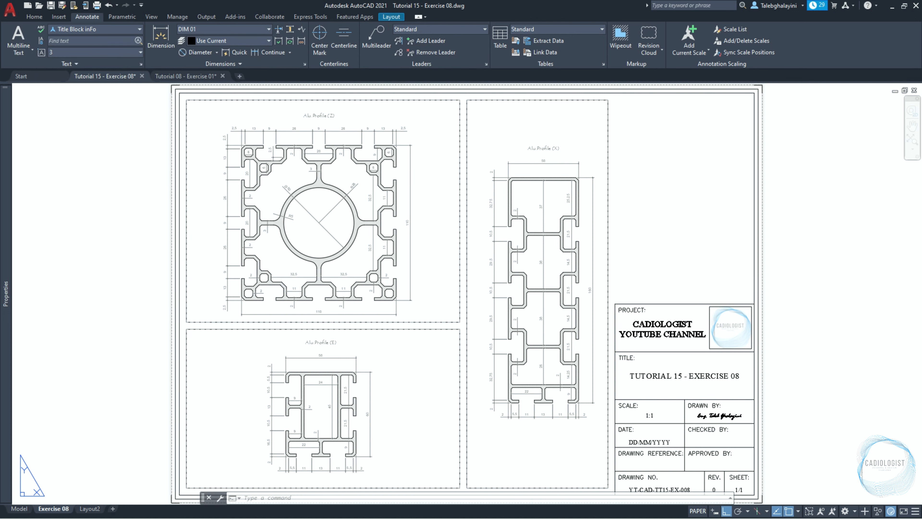
Step: Start plotting the Exercise 08 layout as a single sheet and open its full plot preview
key(ctrl+p)
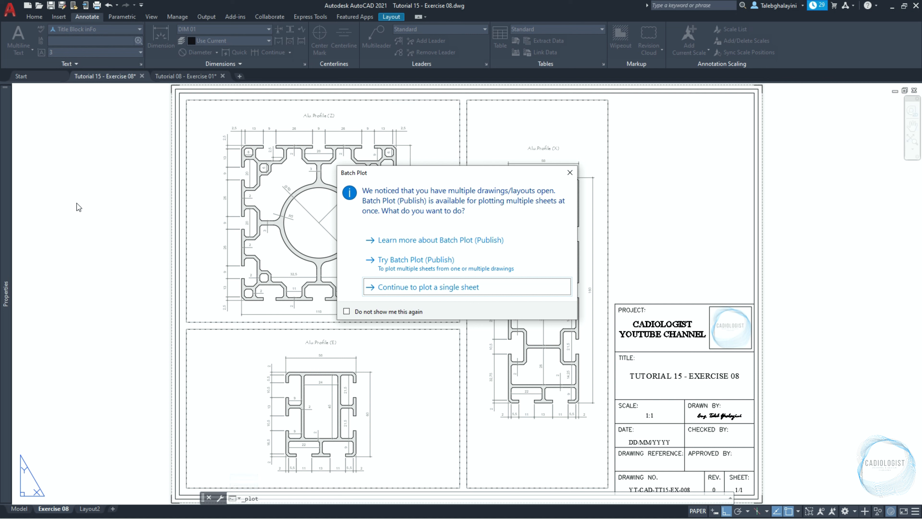
key(Return)
click(303, 380)
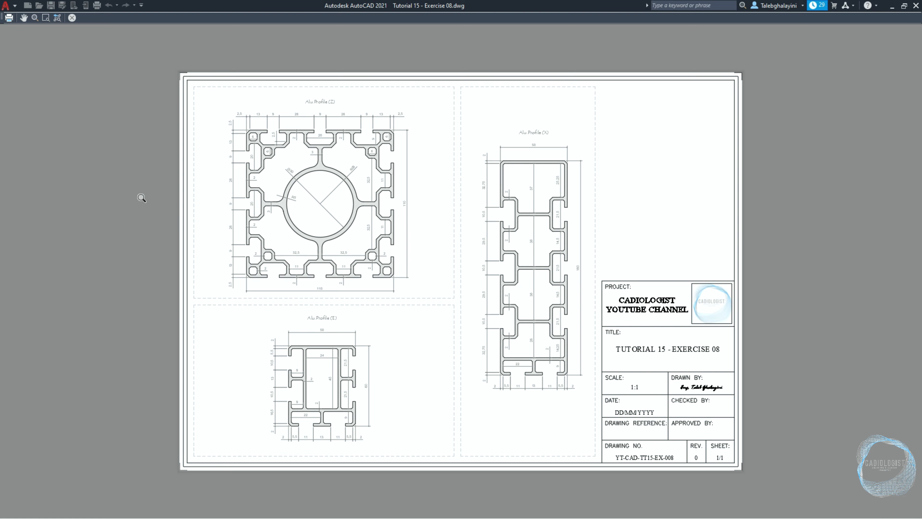
Step: Plot the previewed sheet to "Tutorial 15 - Exercise 08.pdf" in the PDF folder of Basic 2D AutoCAD Exercises on the Desktop
click(9, 19)
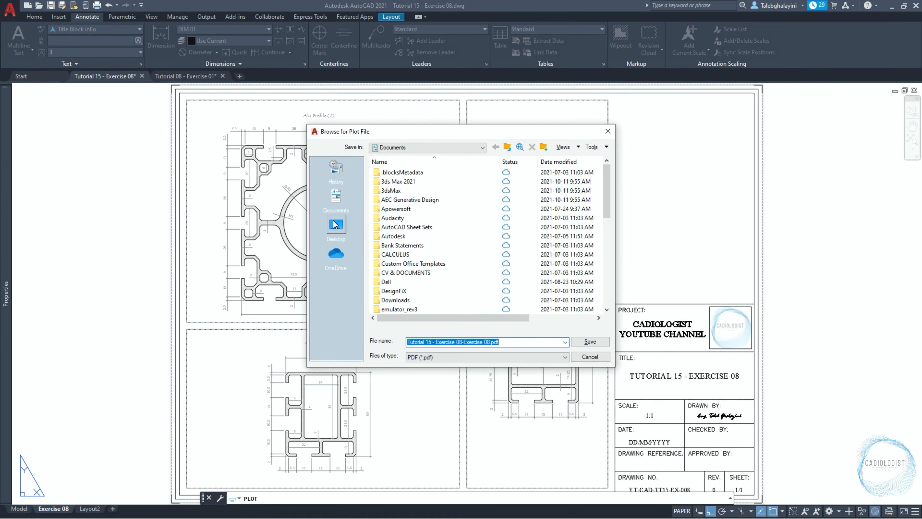
click(335, 224)
double_click(406, 218)
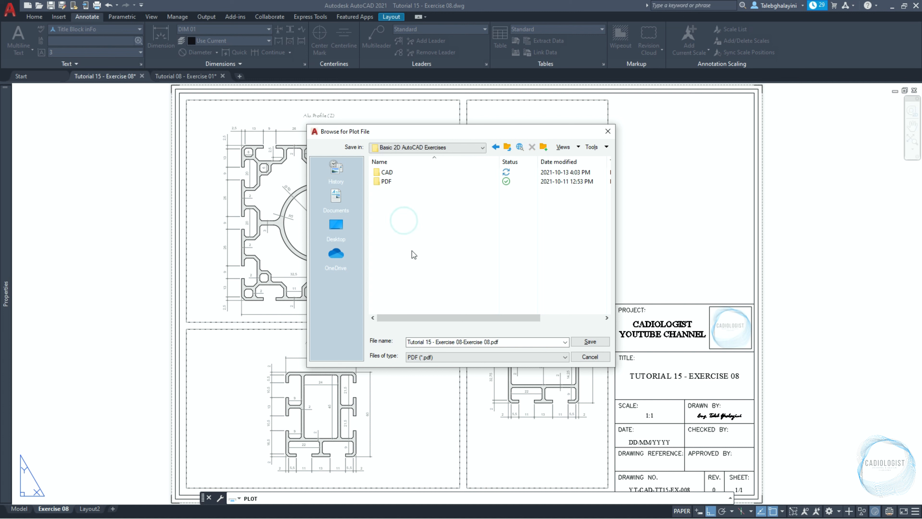
double_click(388, 181)
click(400, 227)
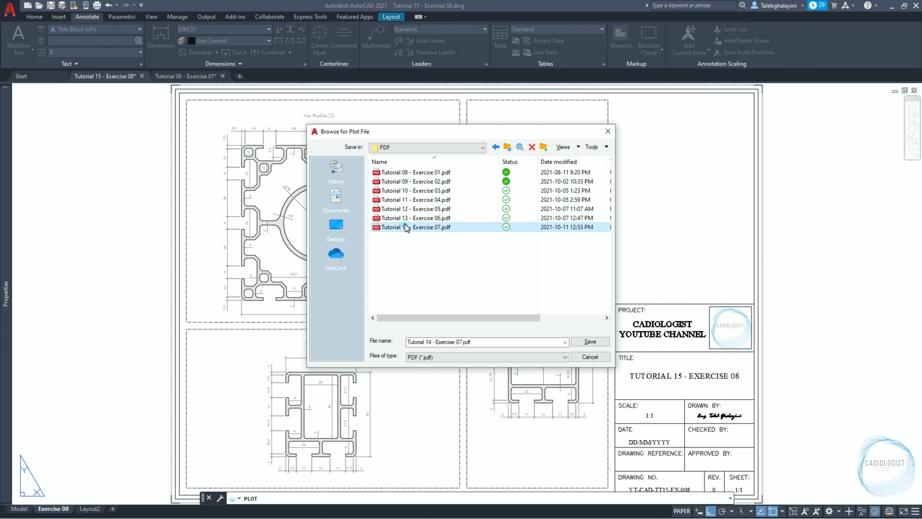
click(432, 342)
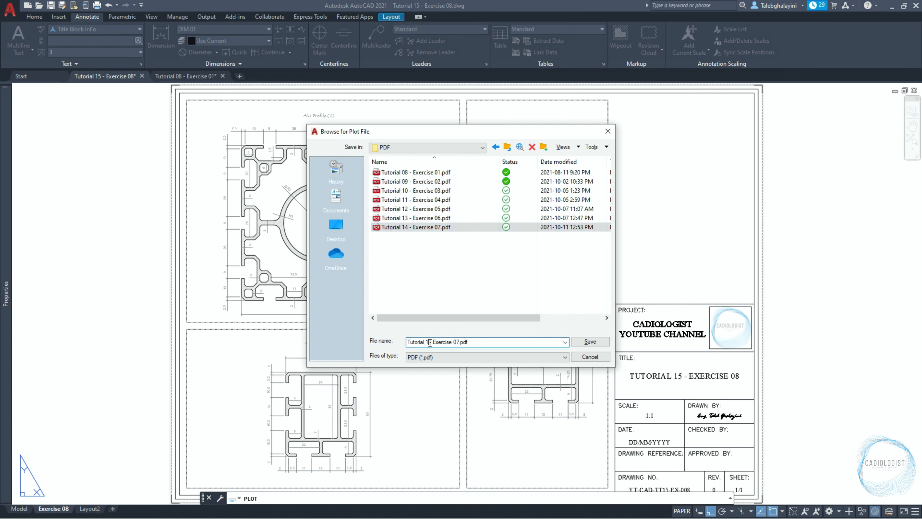
text(5)
click(461, 342)
key(BackSpace)
text(8)
click(590, 341)
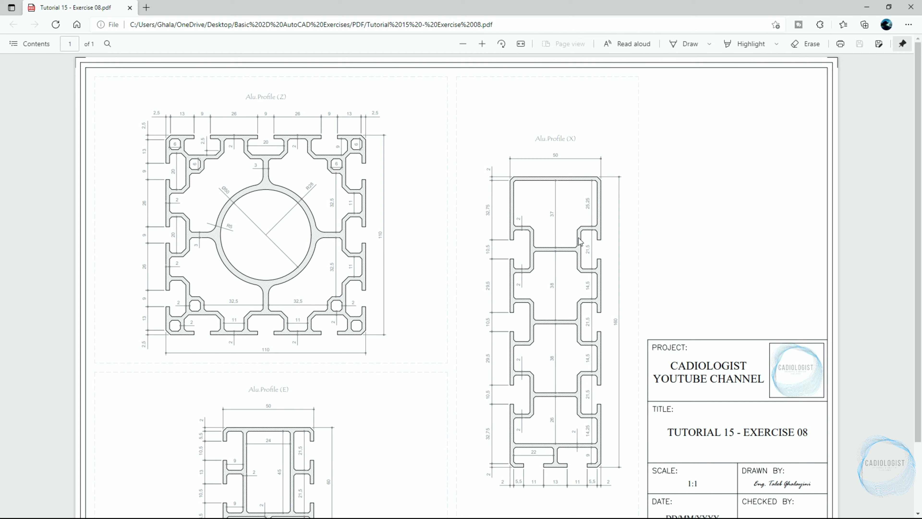
Step: Check the plotted PDF fitted to the whole page, return to the drawing and dismiss the plot notification
click(520, 43)
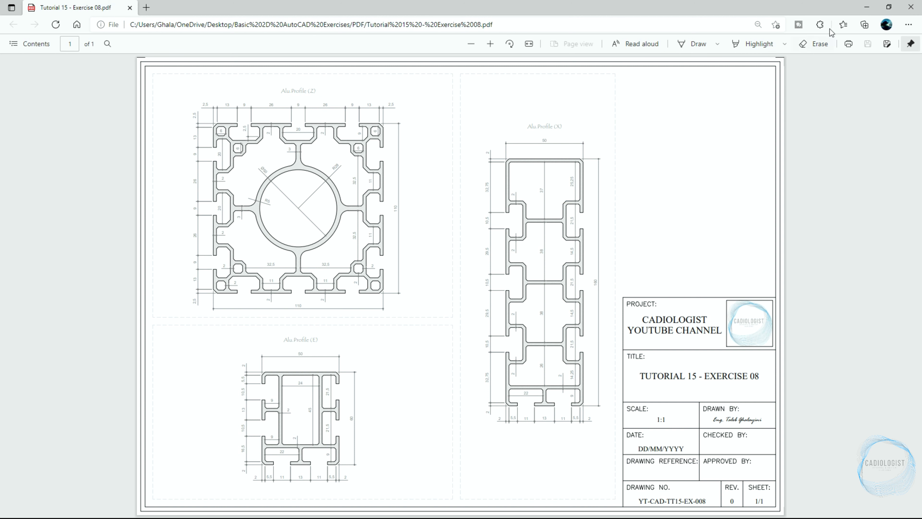
click(867, 7)
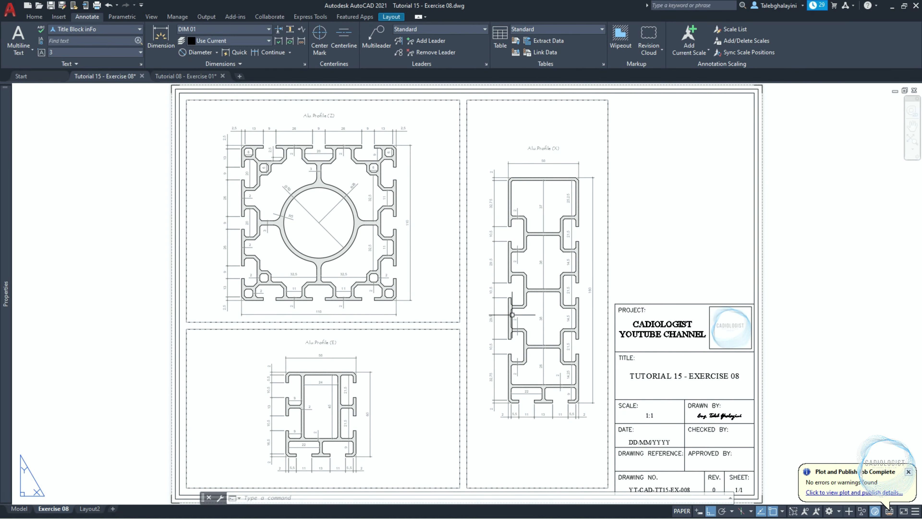
click(909, 471)
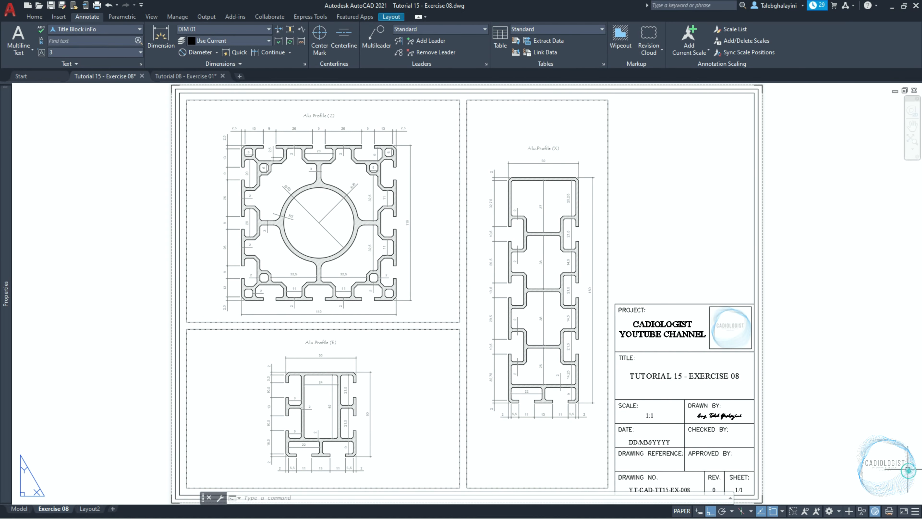